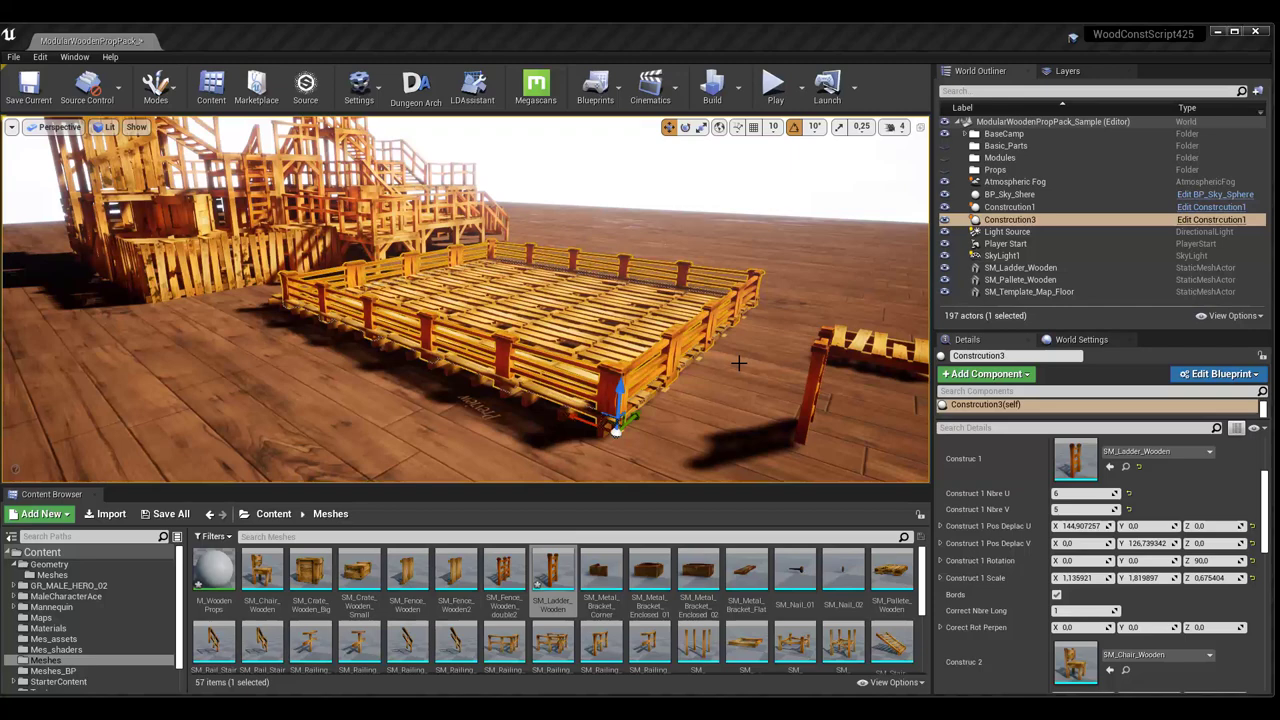
- Clear the first piece's mesh and reassign SM_Ladder_Wooden to Construct 1
{"action": "right_click_drag", "start_coordinate": [747, 405], "coordinate": [735, 373]}
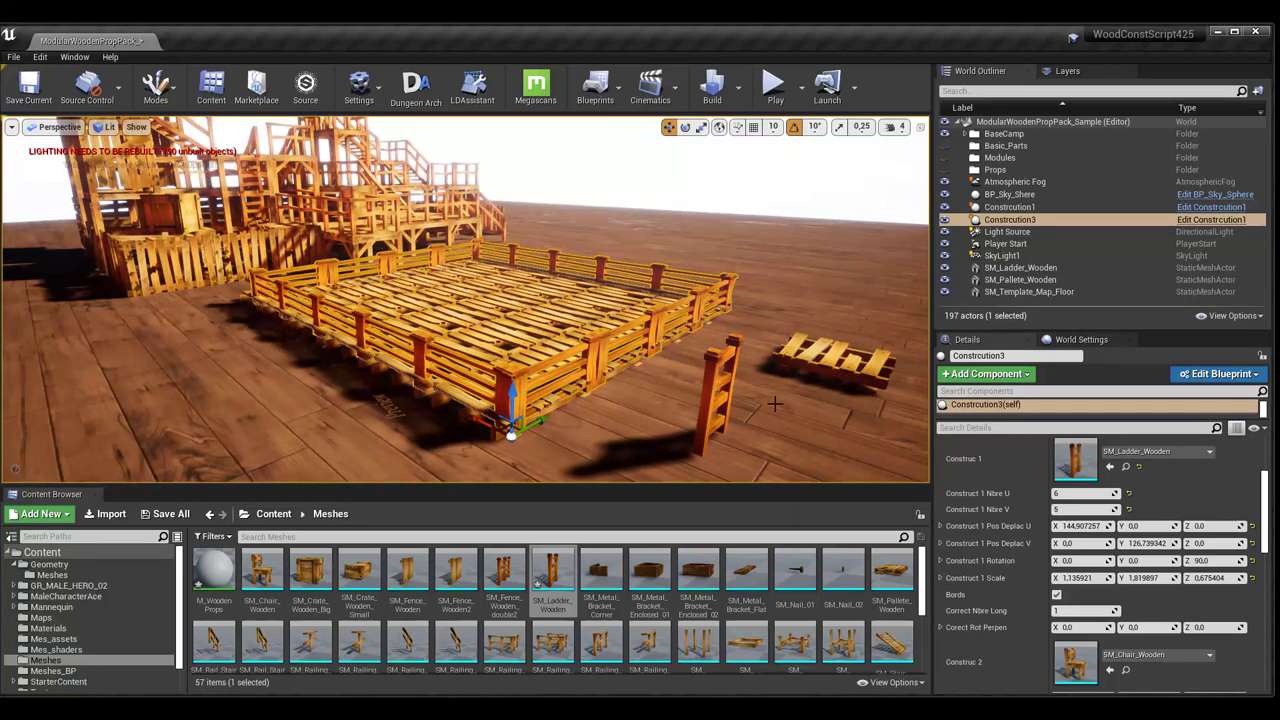
{"action": "left_click", "coordinate": [1164, 452]}
{"action": "left_click", "coordinate": [1143, 216]}
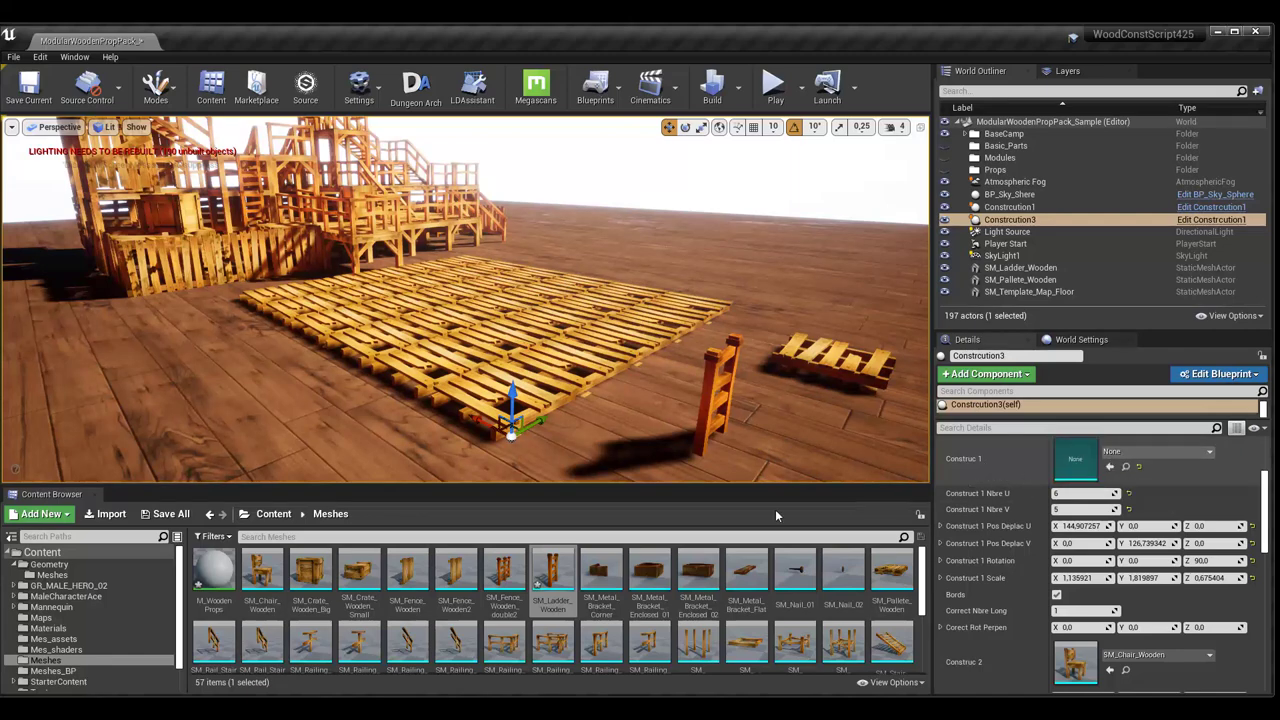
{"action": "left_click_drag", "start_coordinate": [548, 570], "coordinate": [1075, 460]}
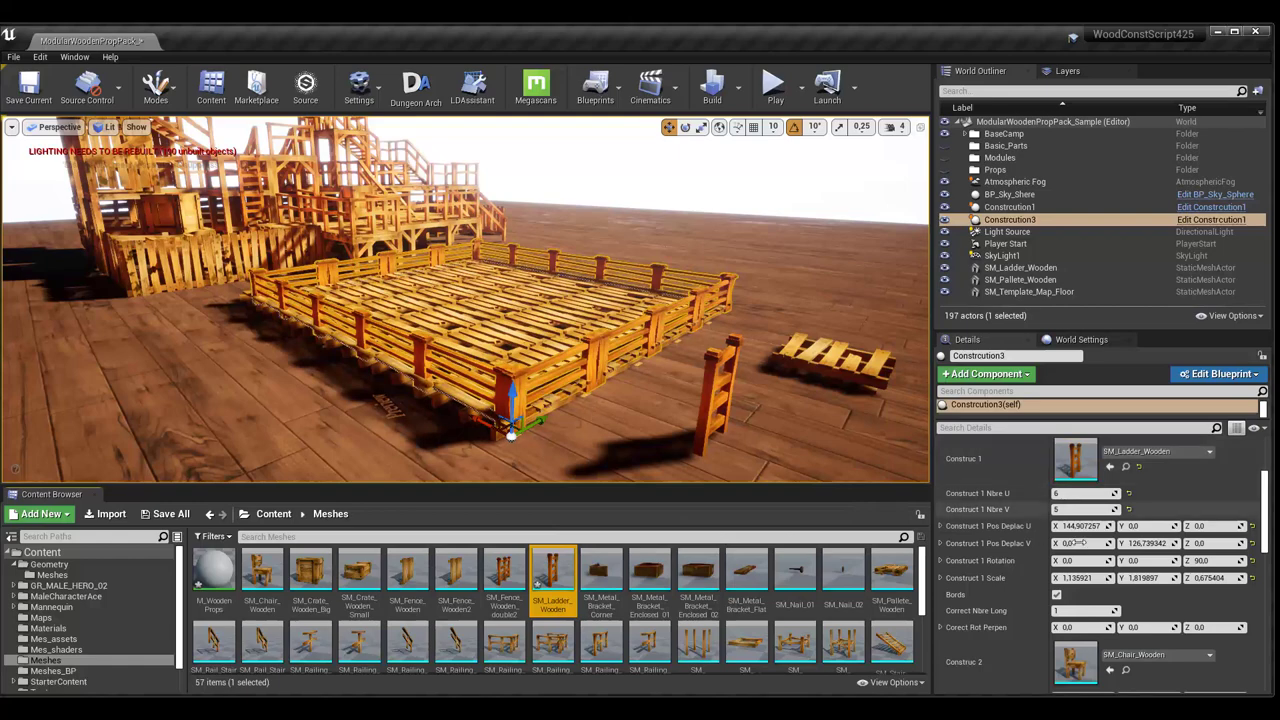
- Tune Construct 1's U and V offsets and X scale so the railings hug the platform
{"action": "mouse_move", "coordinate": [1085, 526]}
{"action": "left_mouse_down"}
{"action": "mouse_move", "coordinate": [1110, 526]}
{"action": "mouse_move", "coordinate": [1065, 526]}
{"action": "left_mouse_up"}
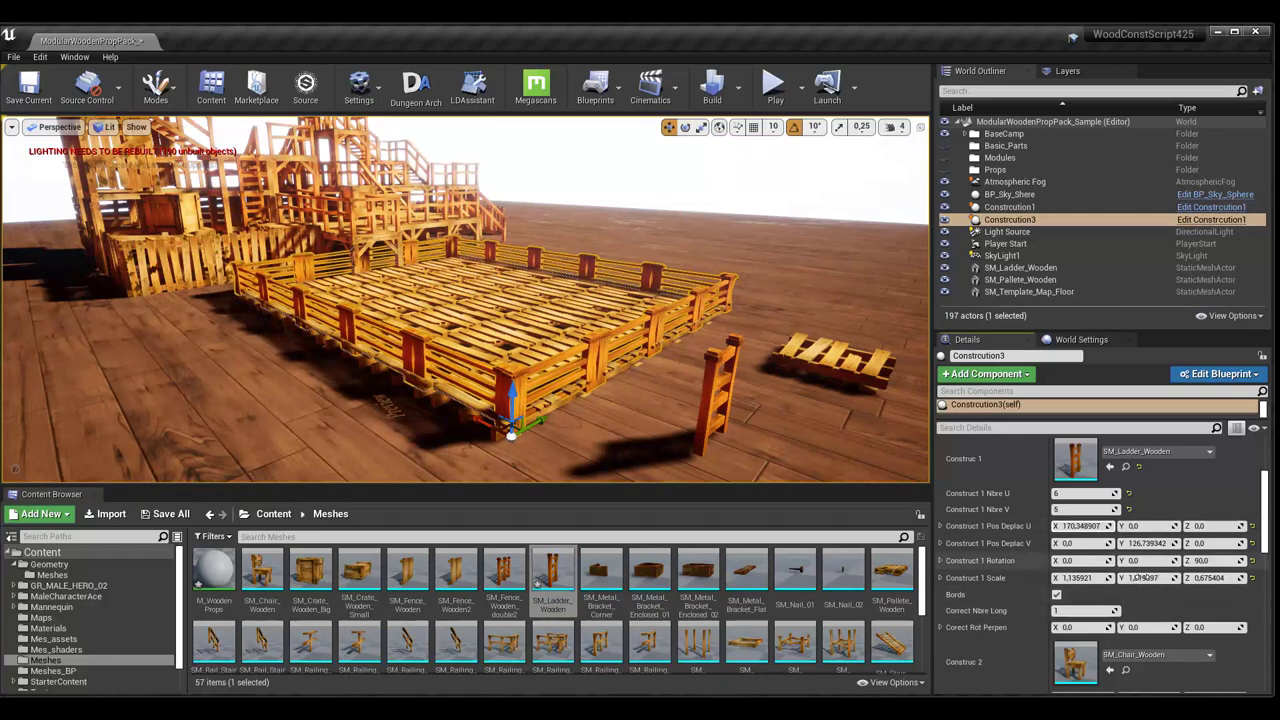
{"action": "mouse_move", "coordinate": [1085, 578]}
{"action": "left_mouse_down"}
{"action": "mouse_move", "coordinate": [1070, 578]}
{"action": "mouse_move", "coordinate": [1125, 578]}
{"action": "left_mouse_up"}
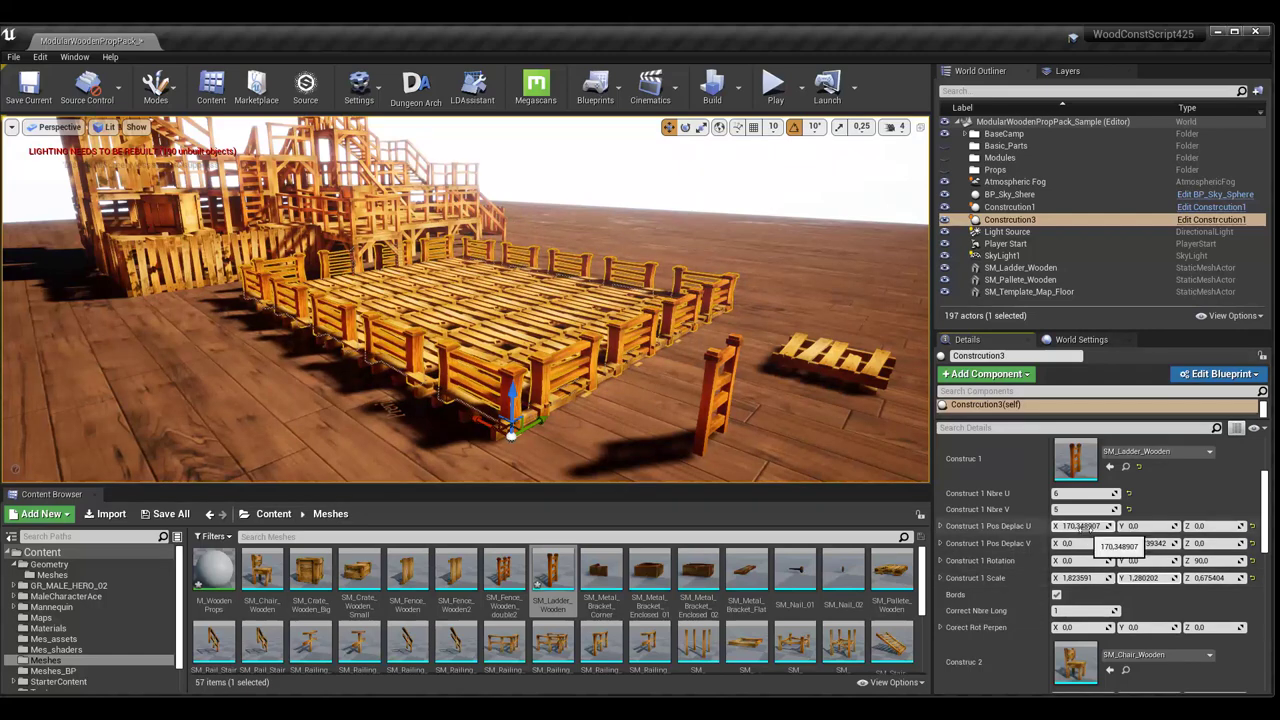
{"action": "mouse_move", "coordinate": [1075, 526]}
{"action": "left_mouse_down"}
{"action": "mouse_move", "coordinate": [1050, 526]}
{"action": "mouse_move", "coordinate": [1068, 526]}
{"action": "left_mouse_up"}
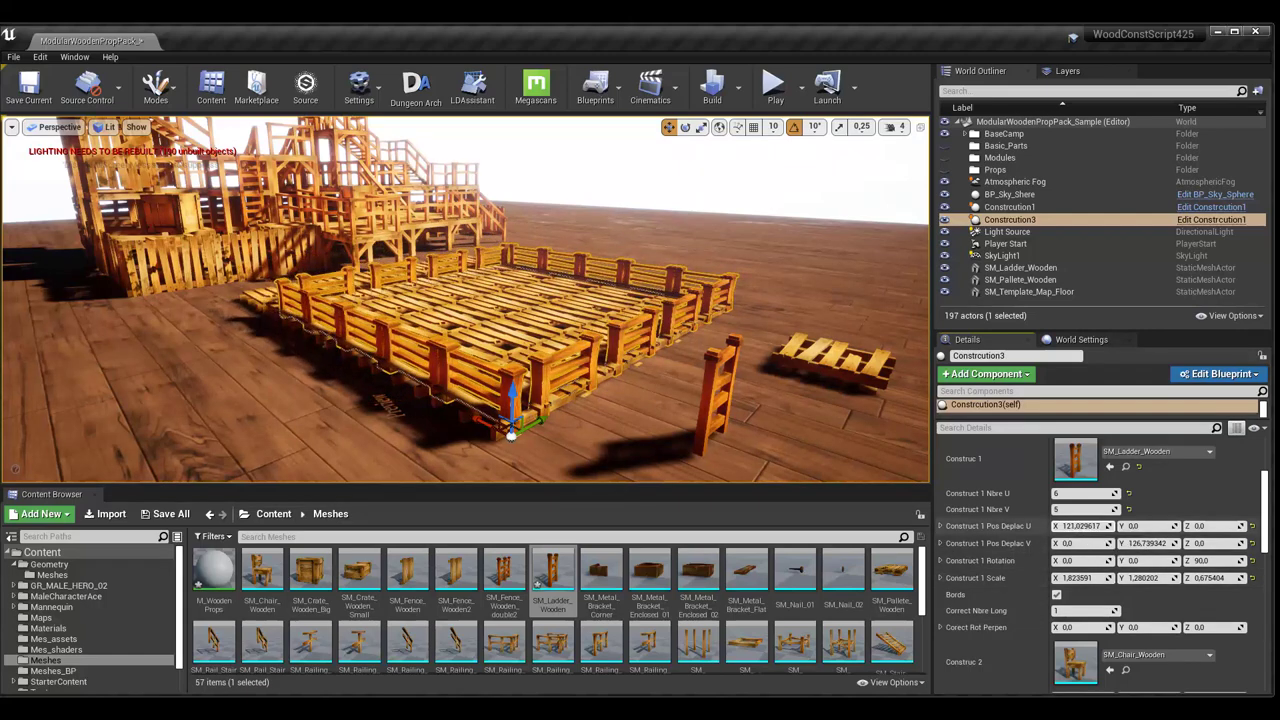
{"action": "left_click_drag", "start_coordinate": [1148, 543], "coordinate": [1118, 543]}
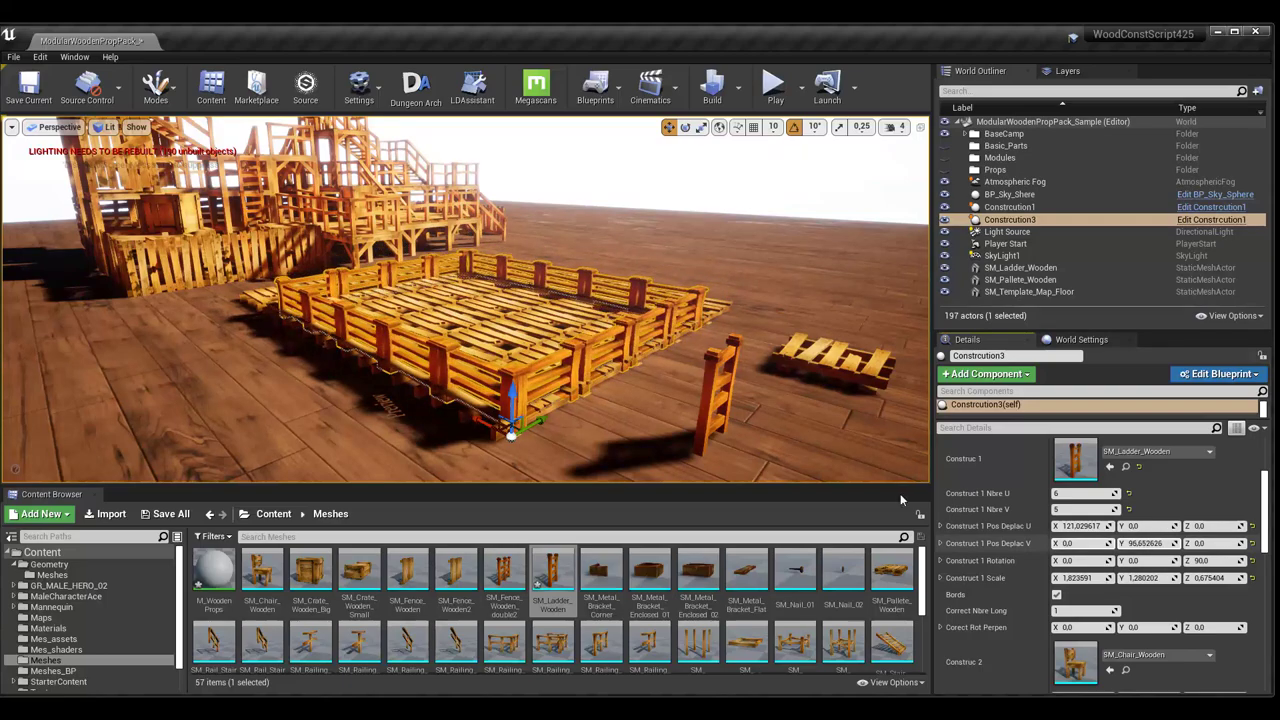
{"action": "right_click_drag", "start_coordinate": [465, 300], "coordinate": [400, 300]}
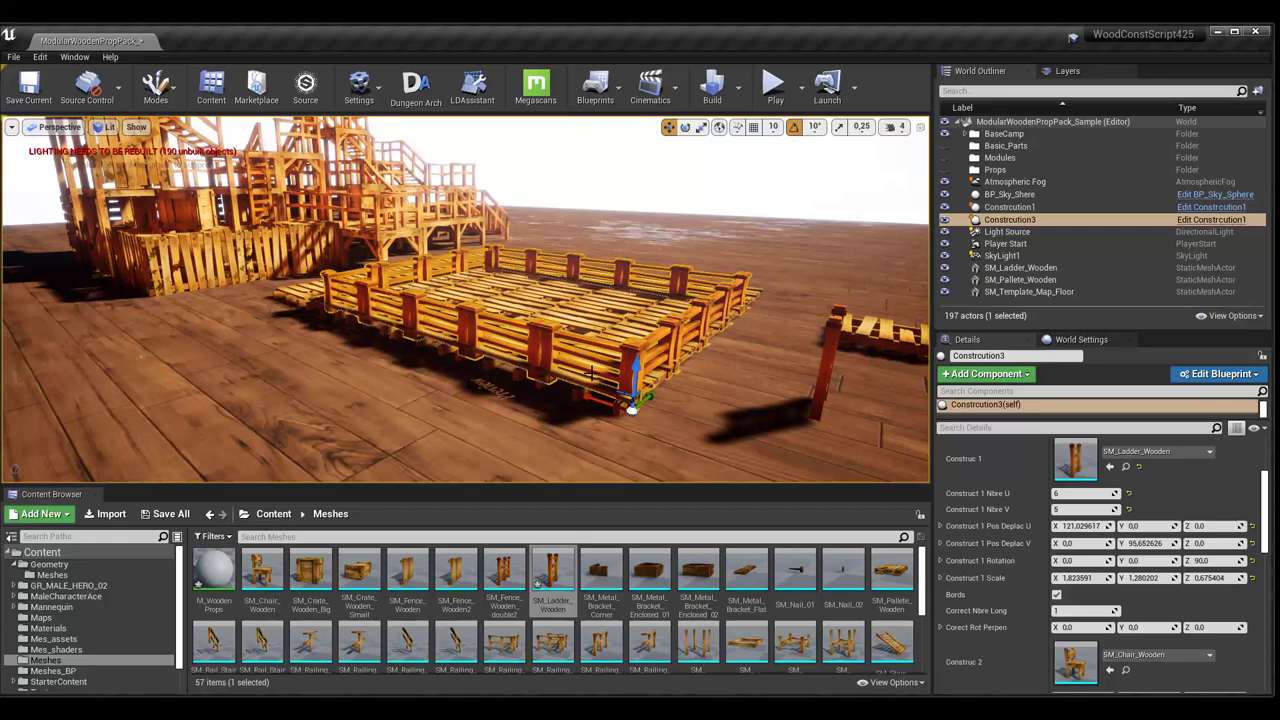
{"action": "right_click_drag", "start_coordinate": [670, 365], "coordinate": [500, 355]}
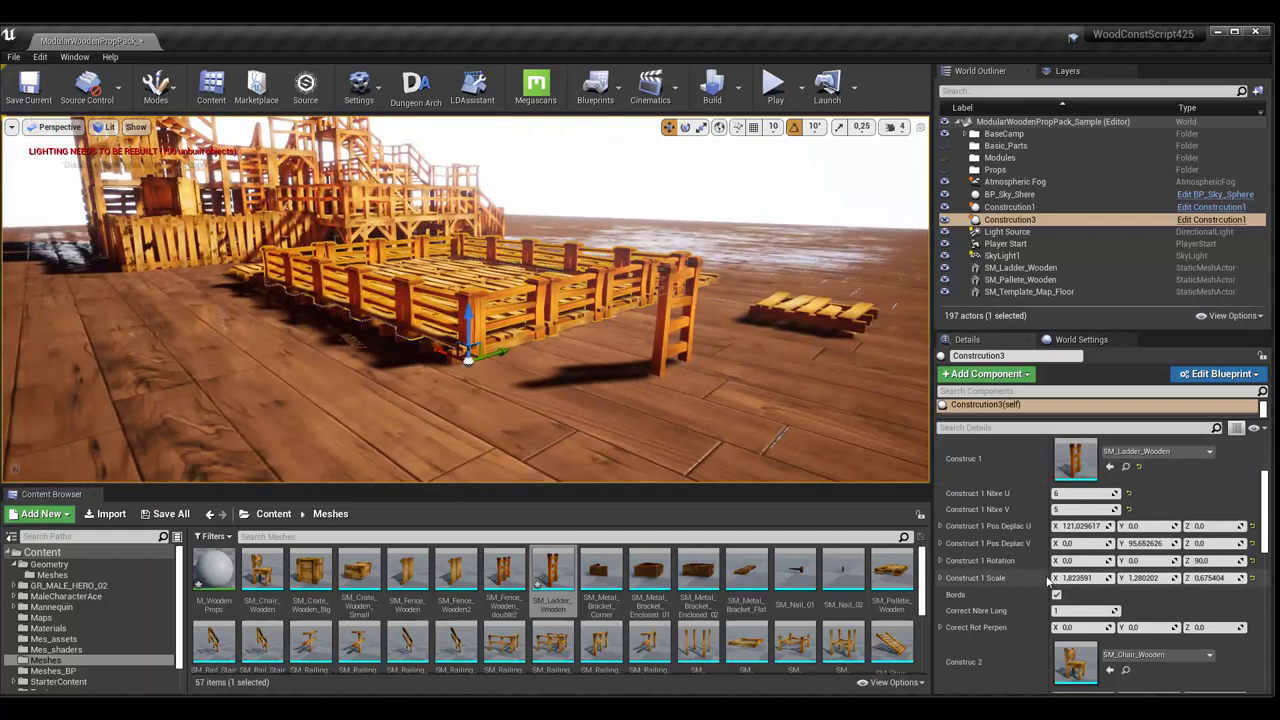
- Assign SM_Crate_Wooden_Big to the Construct 2 mesh slot
{"action": "scroll", "coordinate": [1037, 560], "scroll_direction": "down", "scroll_amount": 5}
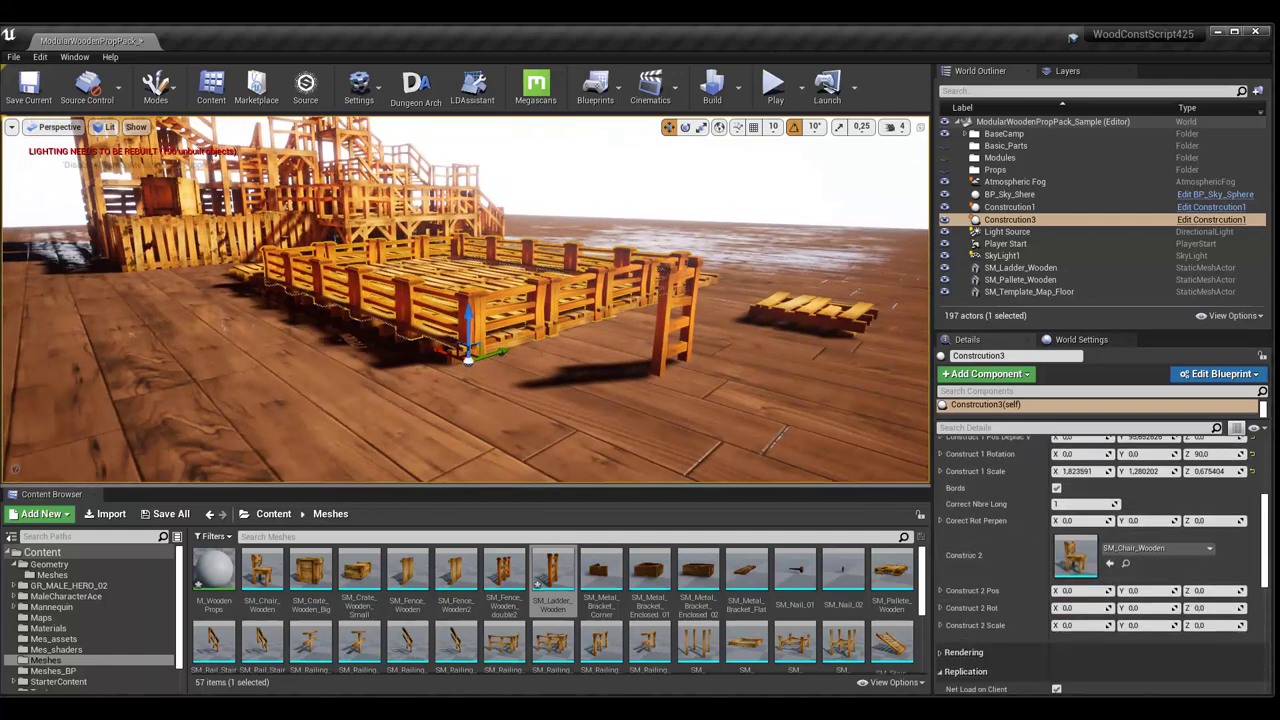
{"action": "mouse_move", "coordinate": [700, 400]}
{"action": "right_mouse_down"}
{"action": "mouse_move", "coordinate": [650, 400]}
{"action": "mouse_move", "coordinate": [596, 284]}
{"action": "right_mouse_up"}
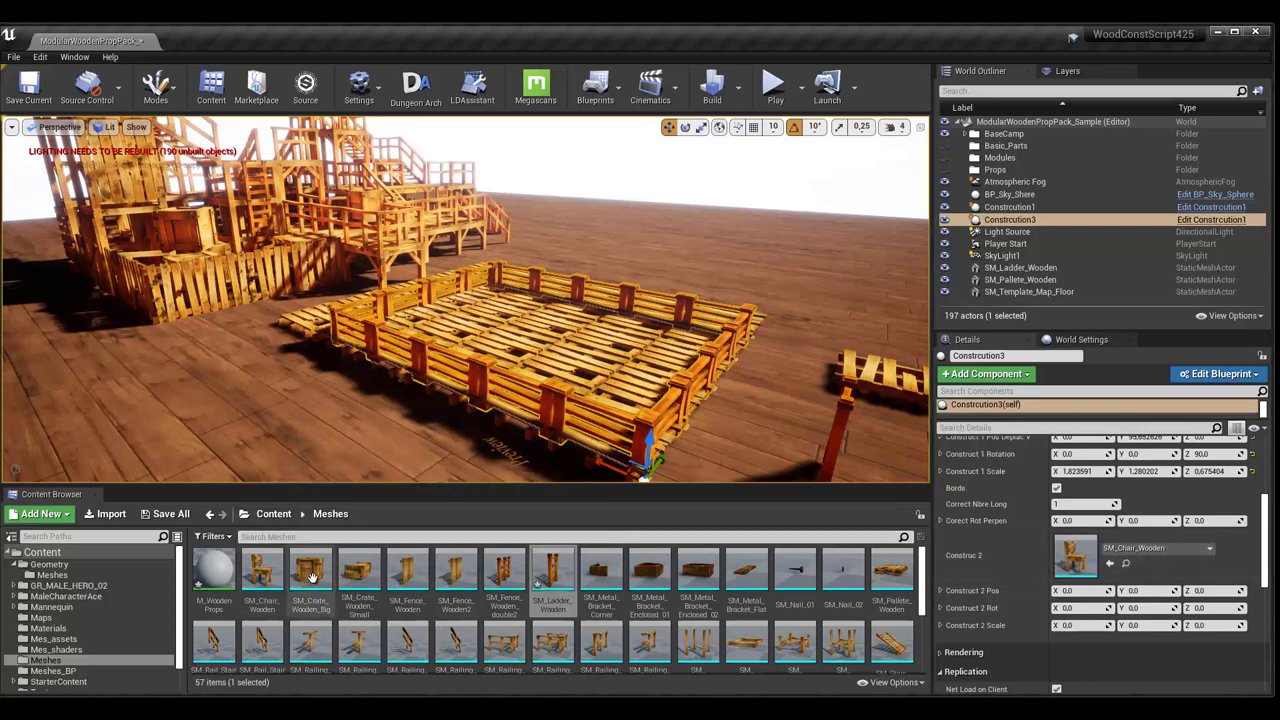
{"action": "left_click_drag", "start_coordinate": [312, 578], "coordinate": [1076, 560]}
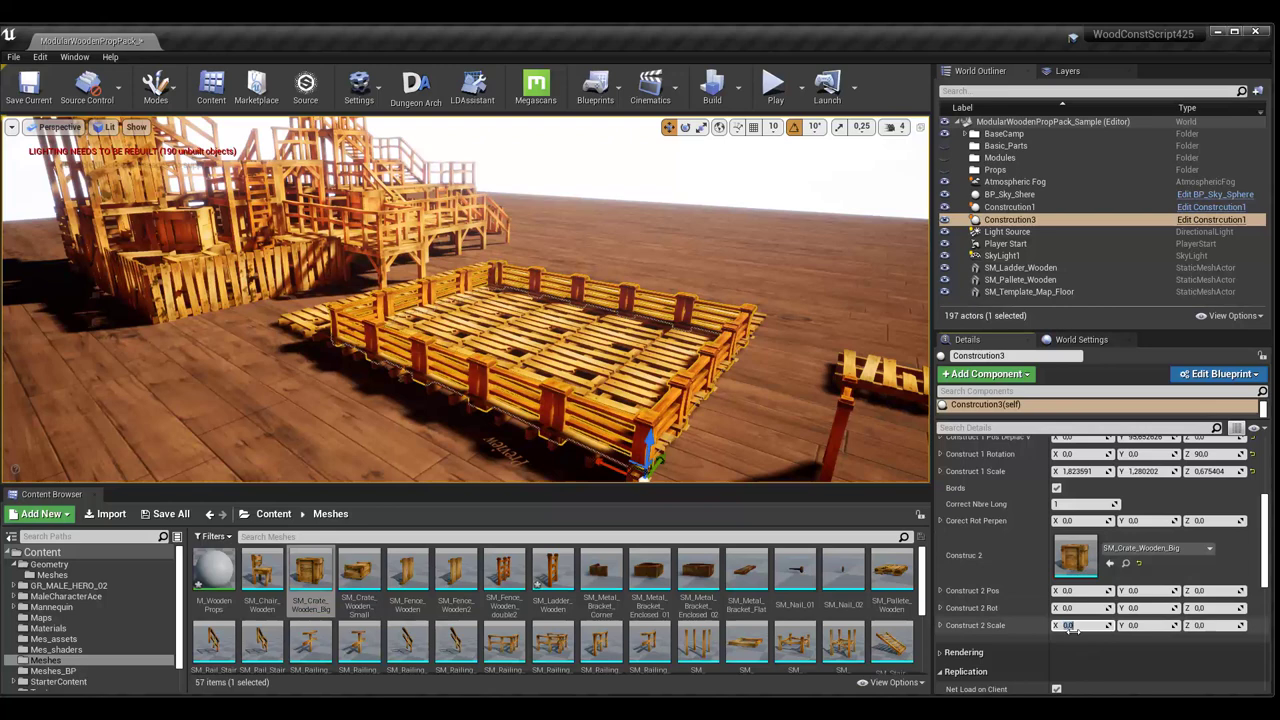
- Set Construct 2 Scale X, Y and Z to 1
{"action": "type", "text": "1"}
{"action": "left_click", "coordinate": [1130, 626]}
{"action": "type", "text": "1"}
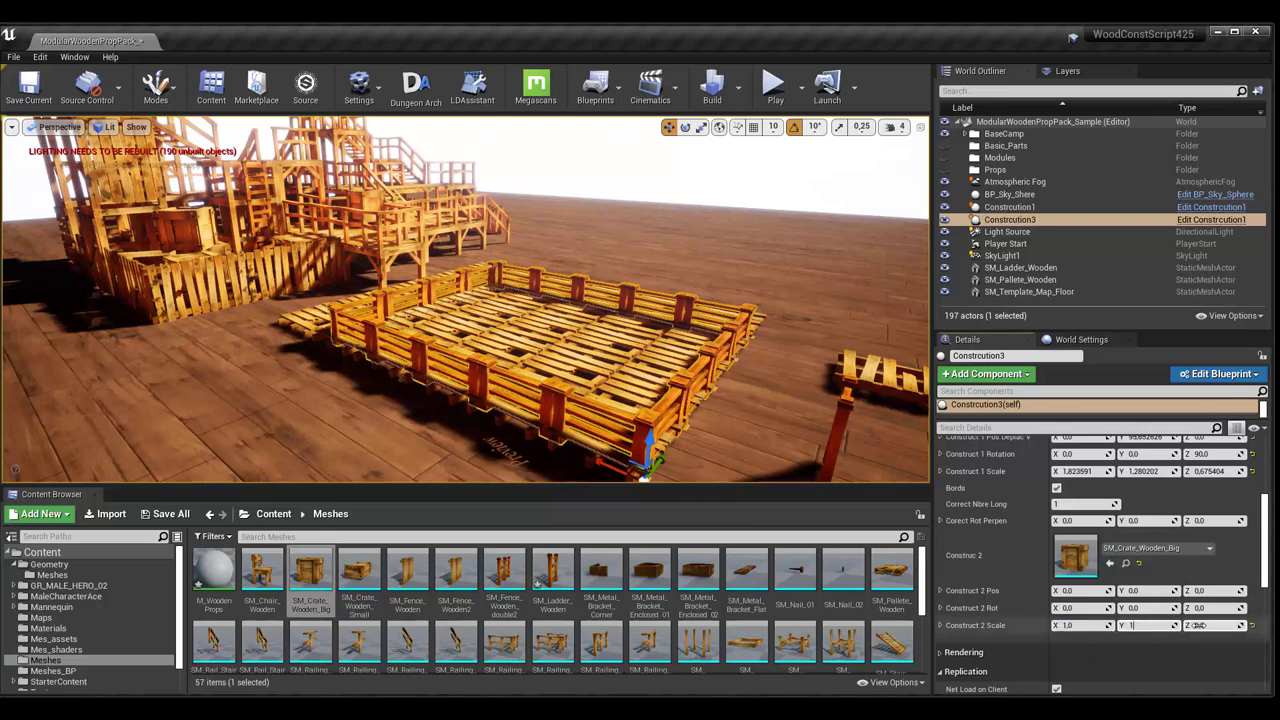
{"action": "left_click", "coordinate": [1199, 625]}
{"action": "type", "text": "1"}
{"action": "key", "text": "Return"}
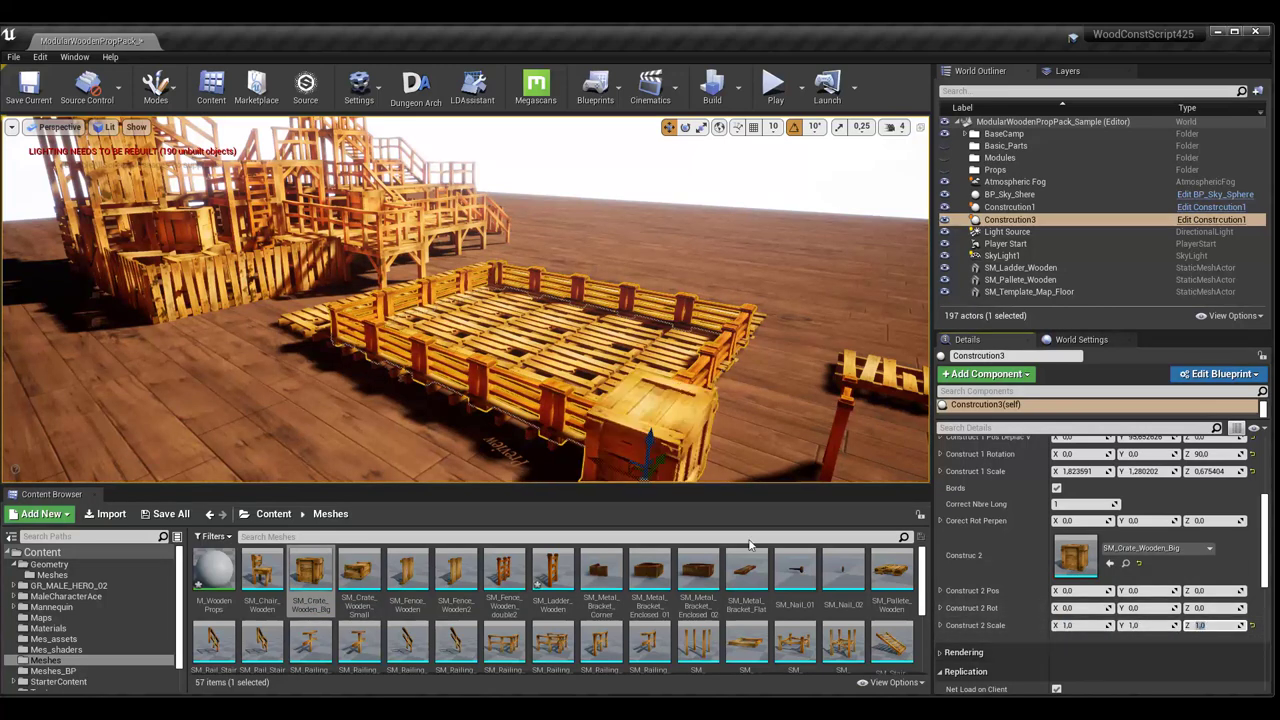
{"action": "right_click_drag", "start_coordinate": [688, 414], "coordinate": [688, 414]}
{"action": "type", "text": "0.27"}
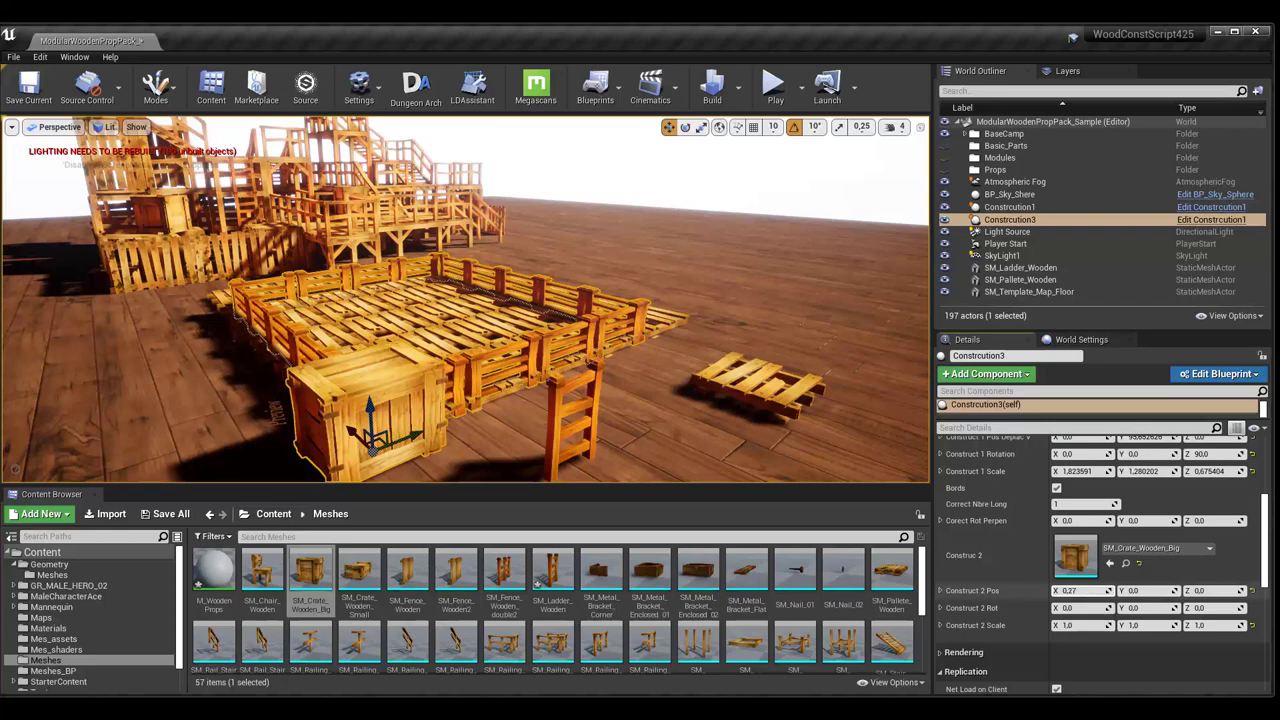
- Centre the crate on the platform, set its Z scale to 1.744612, and Alt-drag a sideways copy
{"action": "mouse_move", "coordinate": [1080, 590]}
{"action": "left_mouse_down"}
{"action": "mouse_move", "coordinate": [1200, 592]}
{"action": "mouse_move", "coordinate": [1150, 592]}
{"action": "mouse_move", "coordinate": [1165, 592]}
{"action": "left_mouse_up"}
{"action": "left_click_drag", "start_coordinate": [414, 383], "coordinate": [470, 390], "text": "alt"}
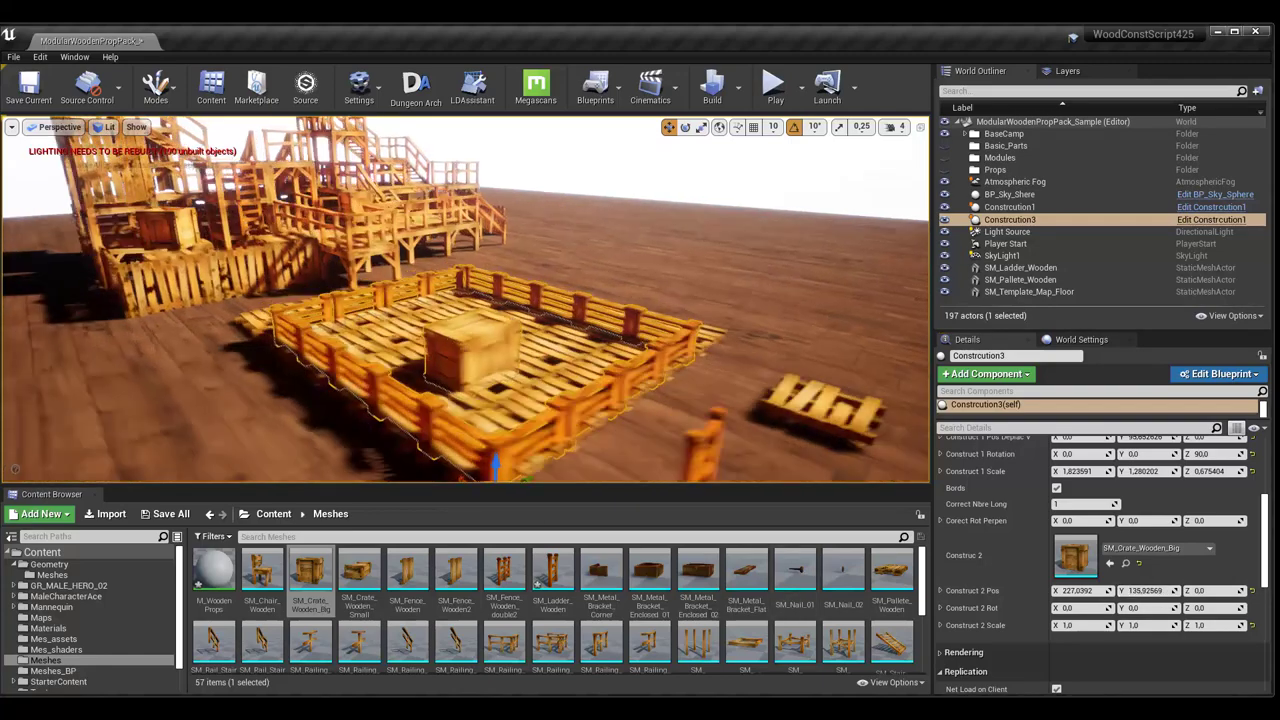
{"action": "left_click_drag", "start_coordinate": [405, 435], "coordinate": [405, 435], "text": "alt"}
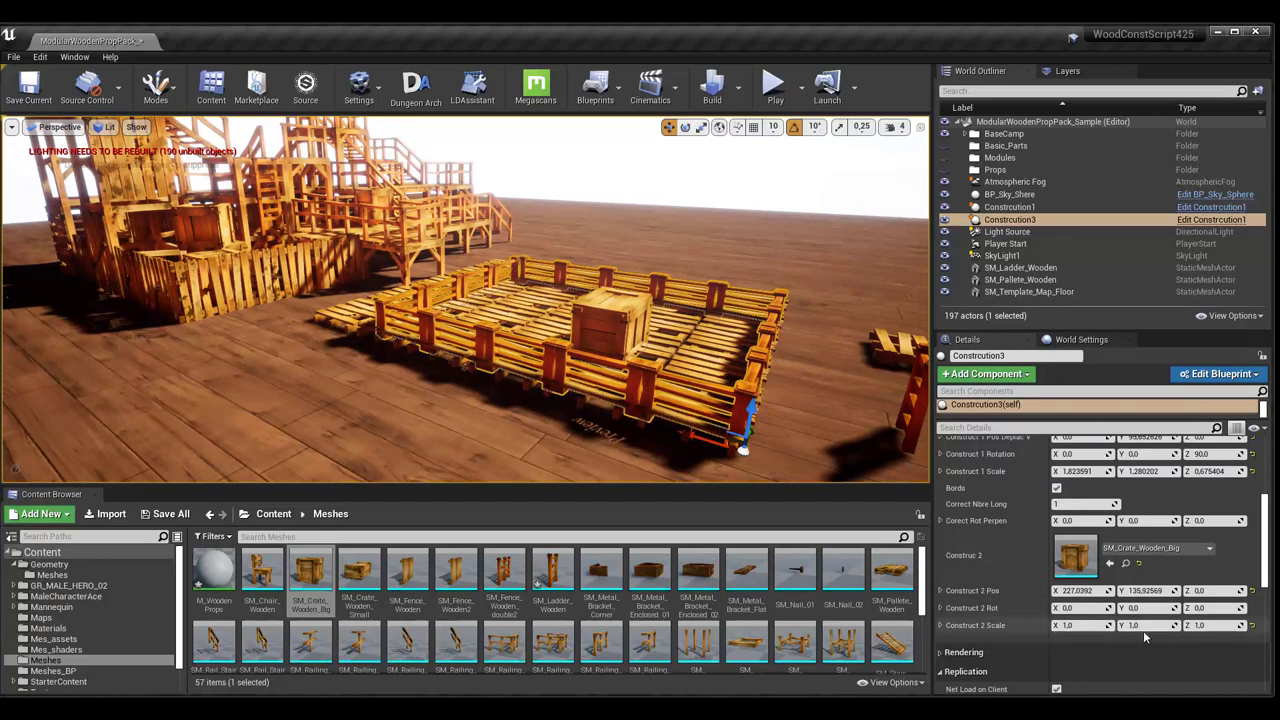
{"action": "left_click_drag", "start_coordinate": [1212, 625], "coordinate": [1250, 625]}
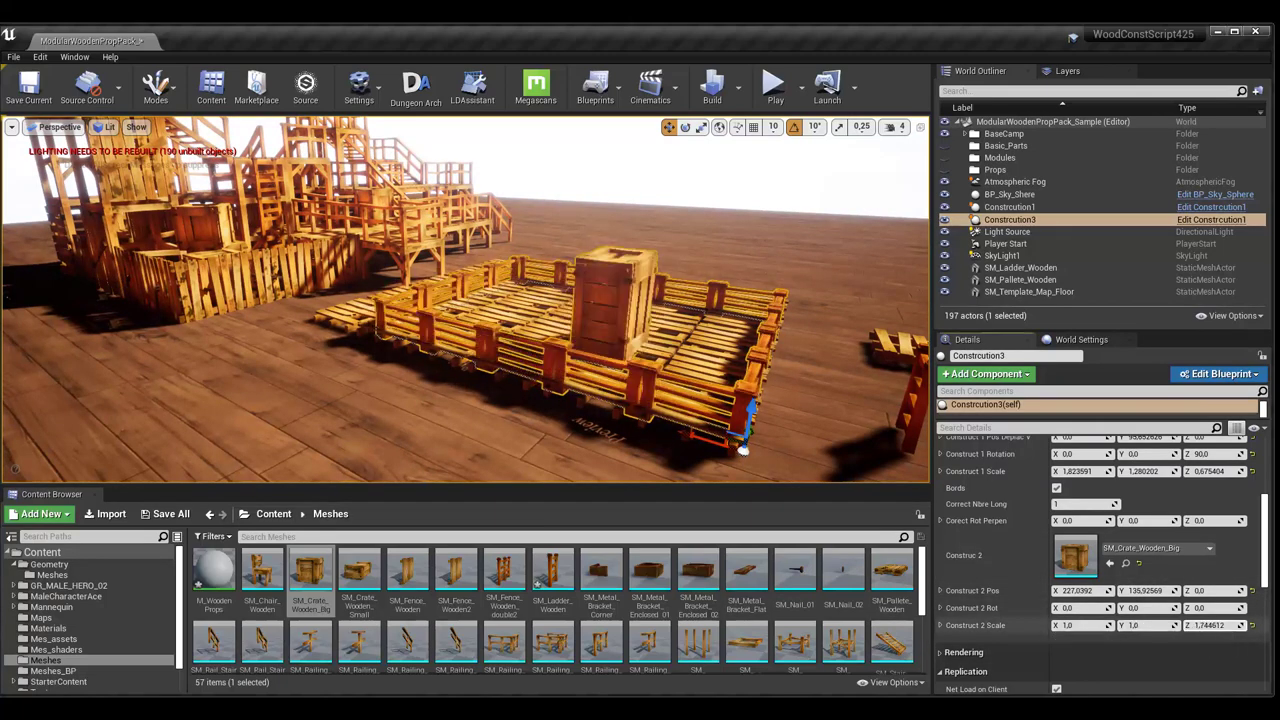
{"action": "left_click_drag", "start_coordinate": [718, 437], "coordinate": [669, 509], "text": "alt"}
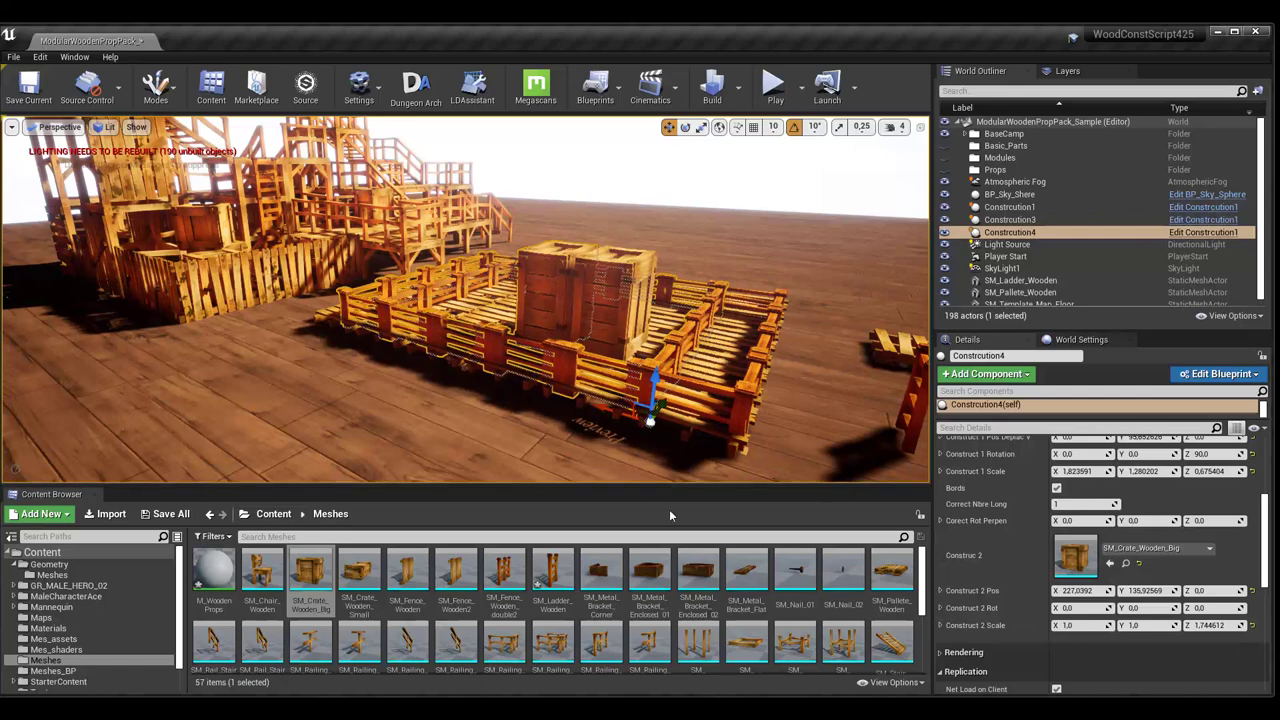
- Undo the duplicate Construction4 and reselect Construction3 in the World Outliner
{"action": "key", "text": "ctrl+z"}
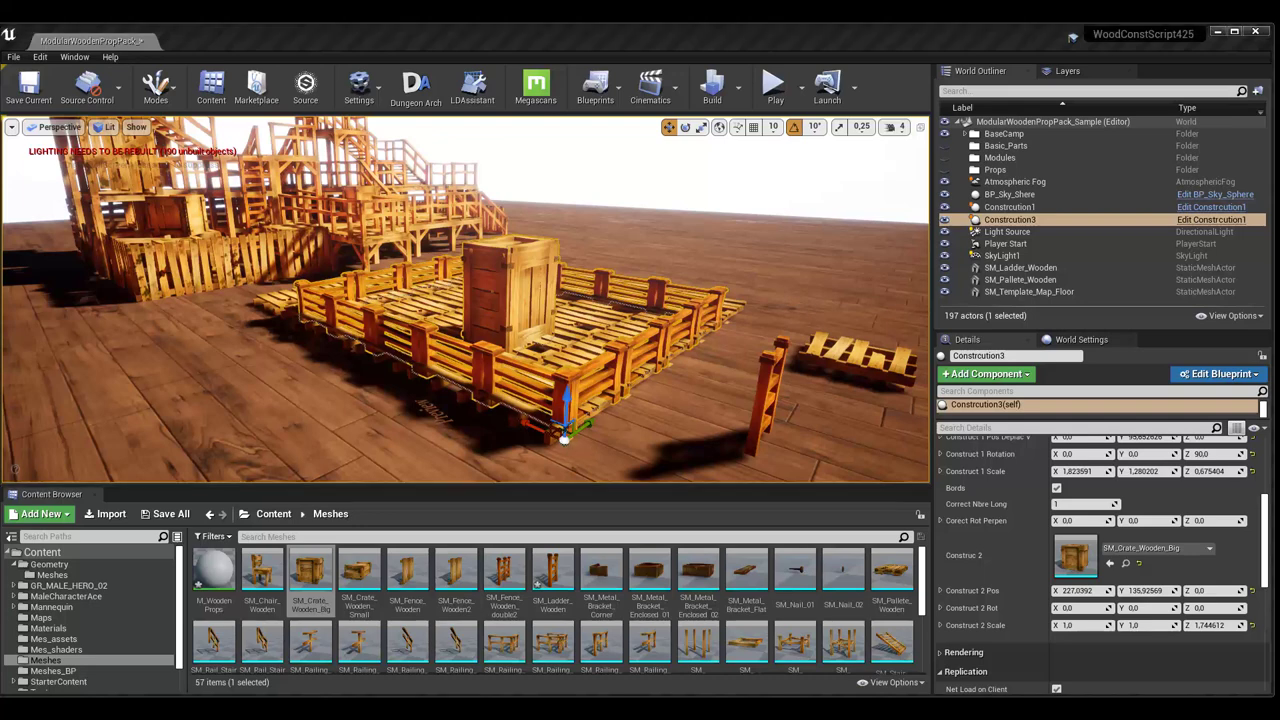
{"action": "right_click_drag", "start_coordinate": [768, 278], "coordinate": [640, 300]}
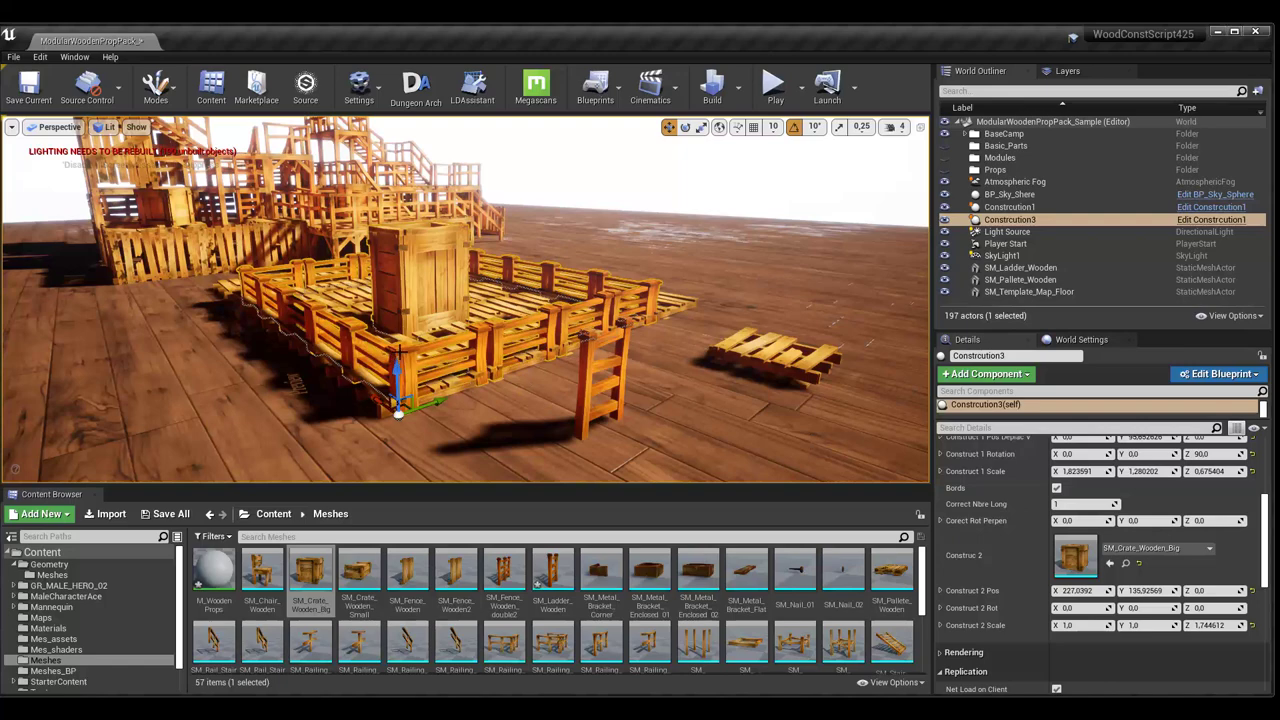
{"action": "left_click", "coordinate": [1008, 222]}
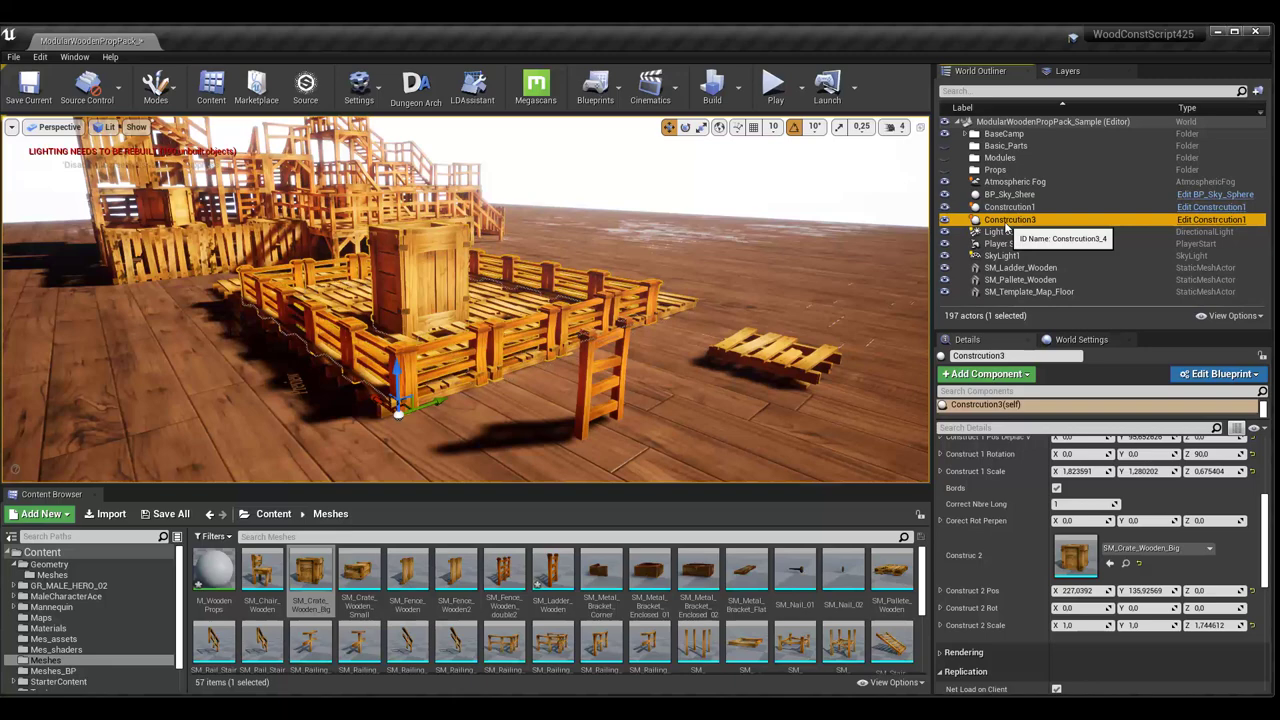
- Convert Construction3 into the StaticMesh5 asset and place a copy in the level
{"action": "right_click", "coordinate": [1004, 221]}
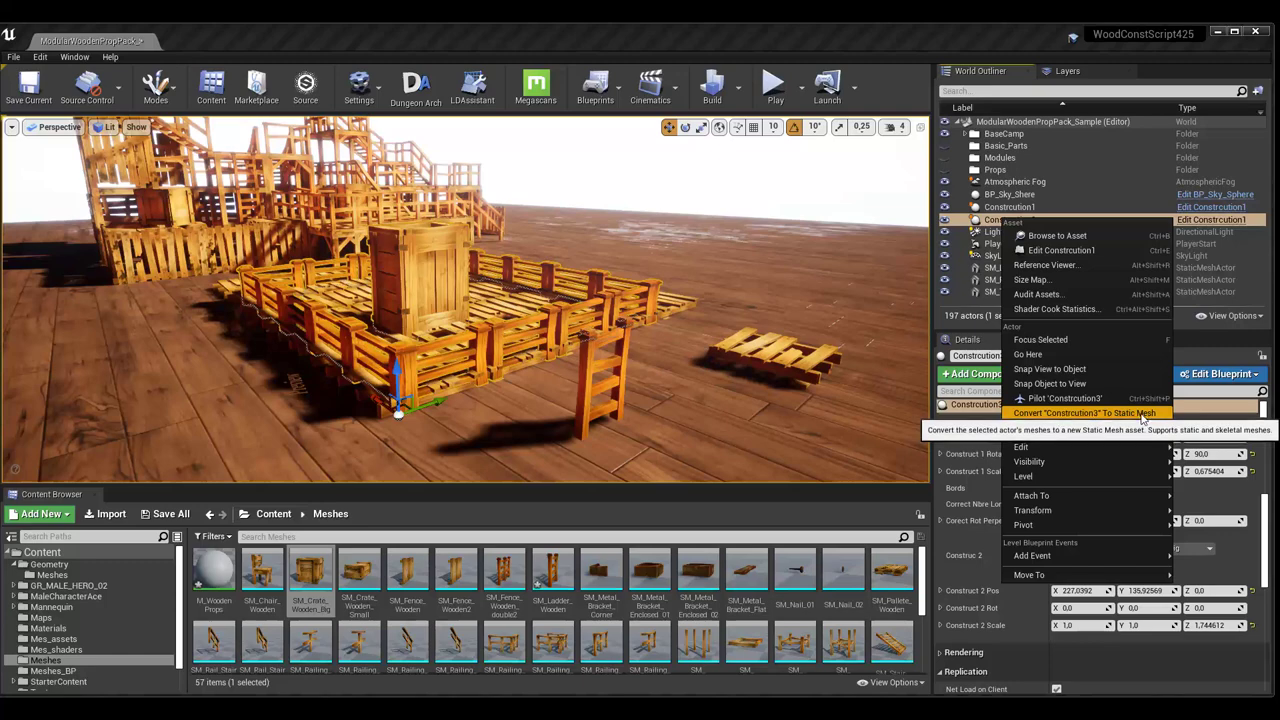
{"action": "left_click", "coordinate": [1143, 414]}
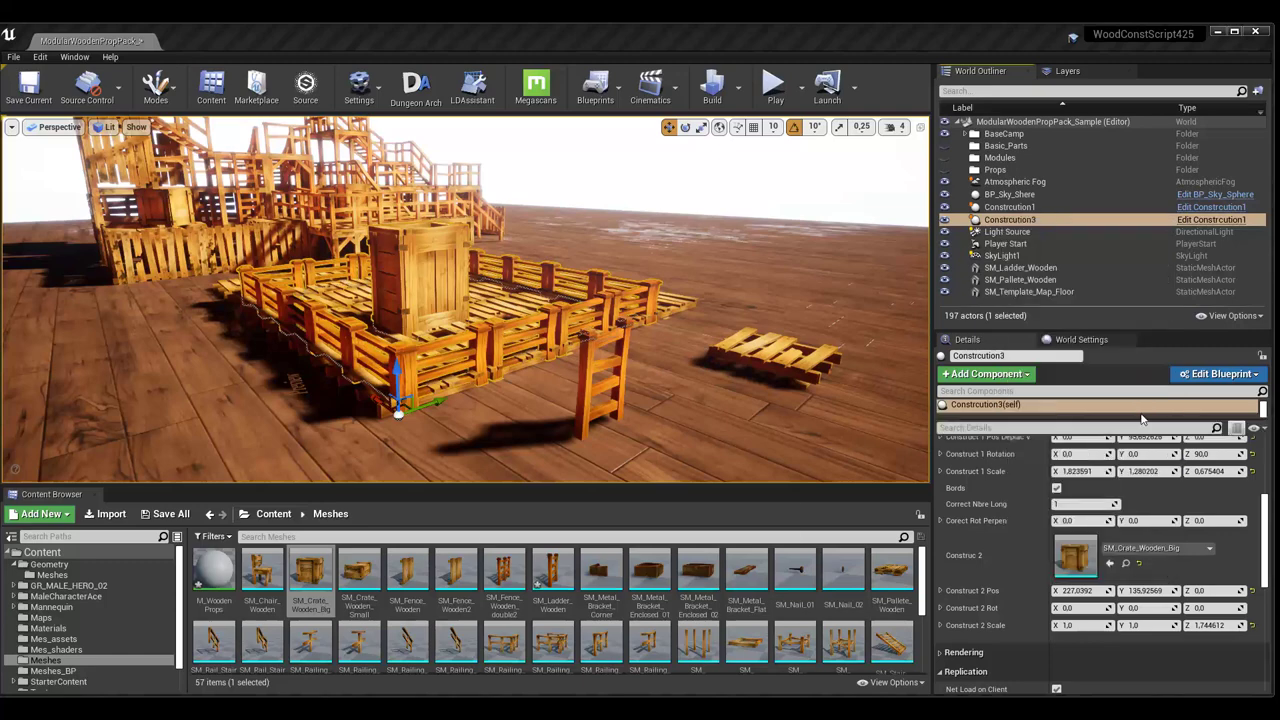
{"action": "left_click", "coordinate": [709, 533]}
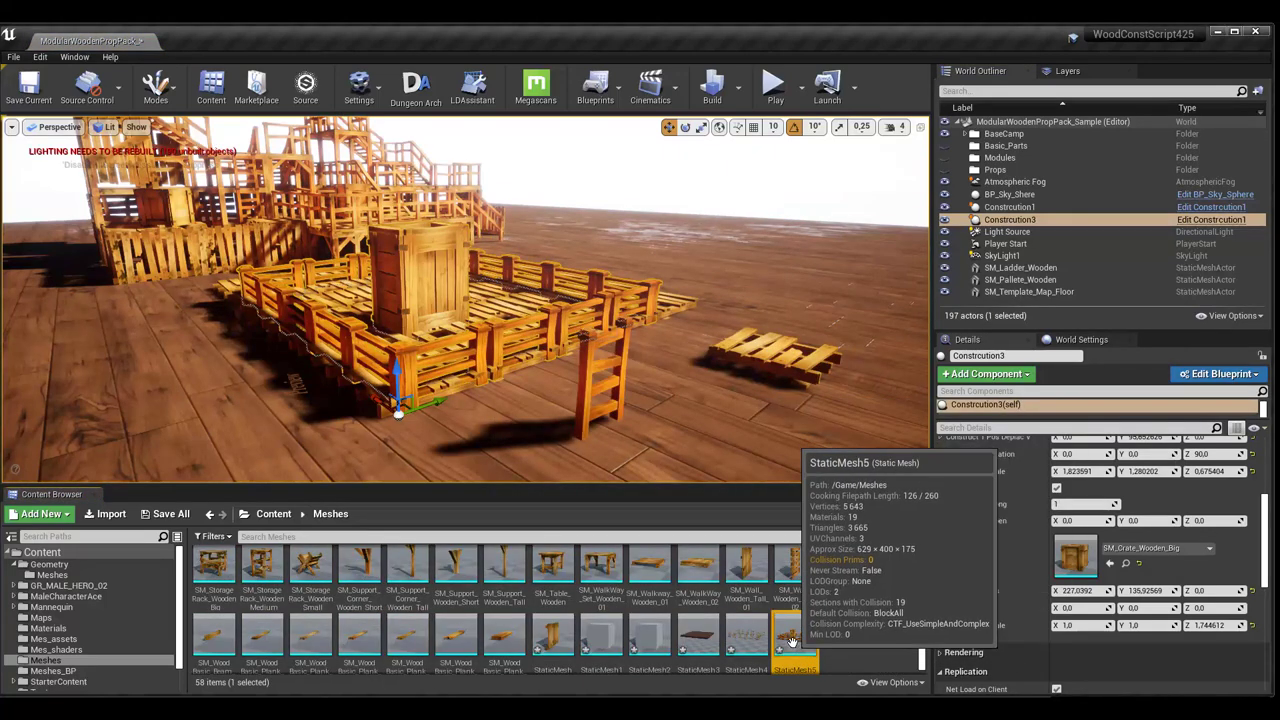
{"action": "left_click_drag", "start_coordinate": [803, 650], "coordinate": [845, 300]}
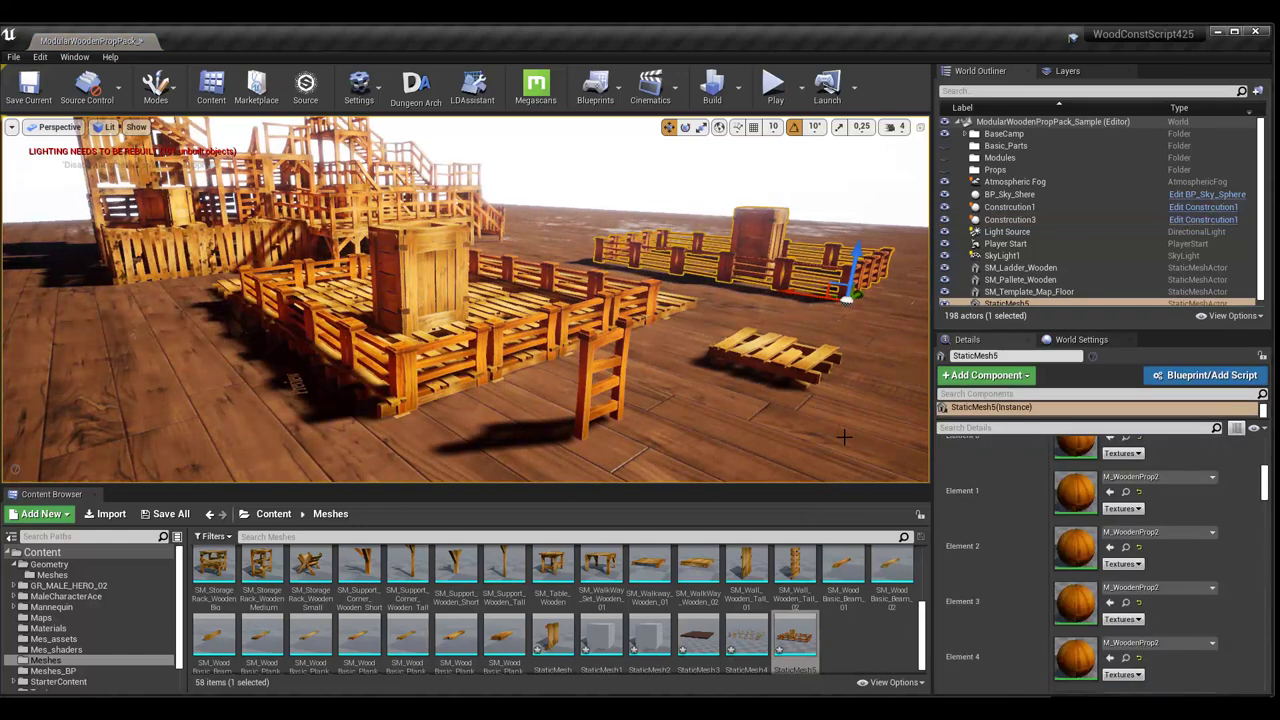
- Slide the StaticMesh5 fence right and back left along X, then open the Construction1 Blueprint
{"action": "right_click_drag", "start_coordinate": [844, 437], "coordinate": [900, 437]}
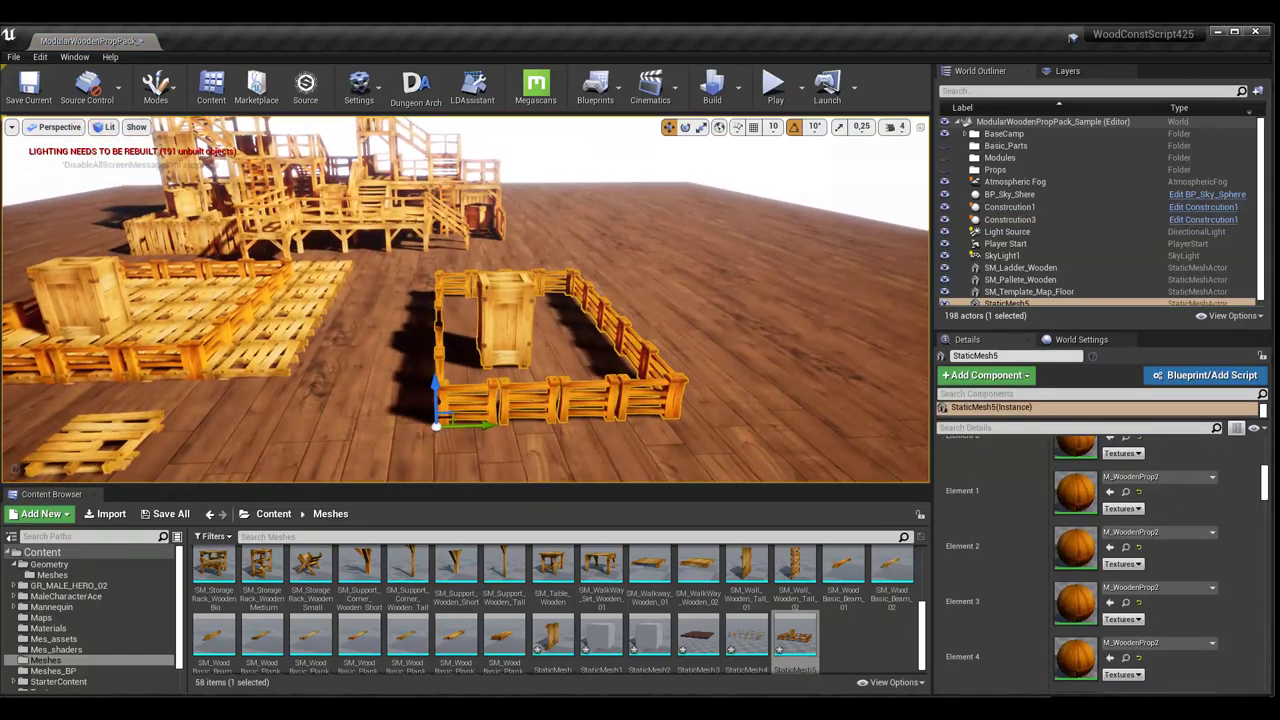
{"action": "right_click_drag", "start_coordinate": [761, 383], "coordinate": [720, 383]}
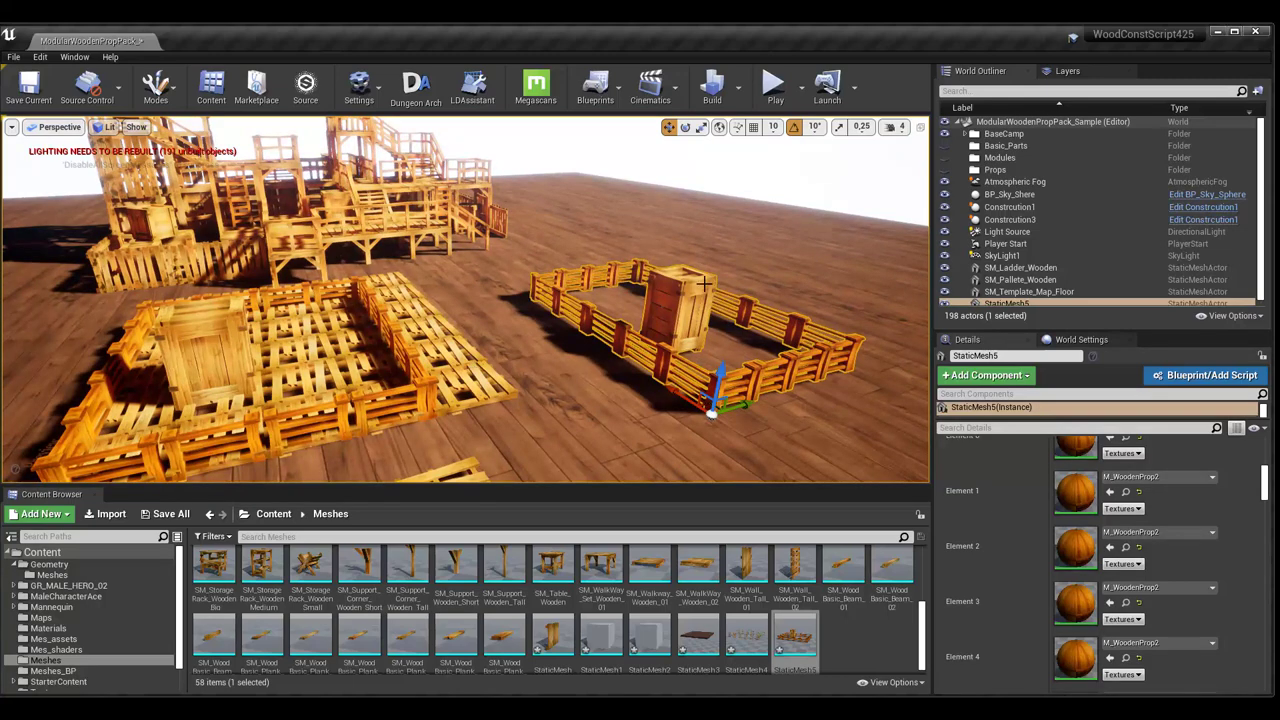
{"action": "mouse_move", "coordinate": [766, 356]}
{"action": "right_mouse_down"}
{"action": "mouse_move", "coordinate": [766, 330]}
{"action": "mouse_move", "coordinate": [663, 415]}
{"action": "right_mouse_up"}
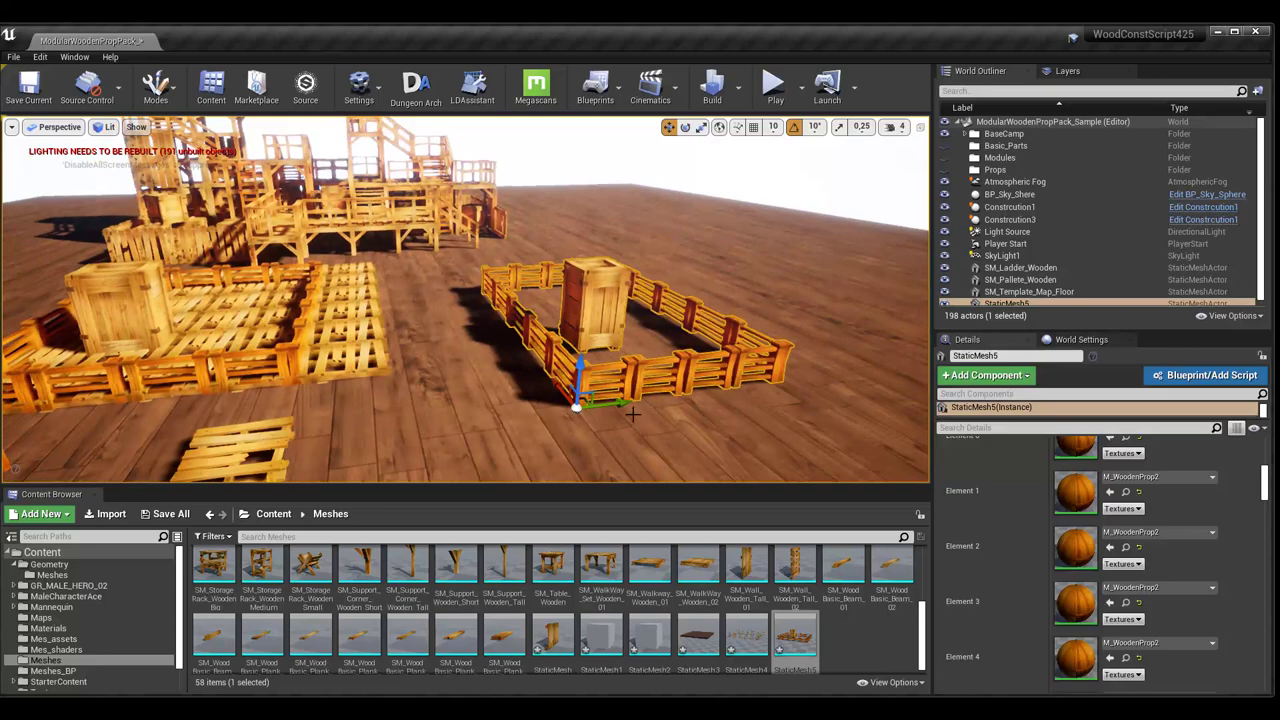
{"action": "mouse_move", "coordinate": [625, 406]}
{"action": "left_mouse_down"}
{"action": "mouse_move", "coordinate": [655, 399]}
{"action": "mouse_move", "coordinate": [605, 400]}
{"action": "left_mouse_up"}
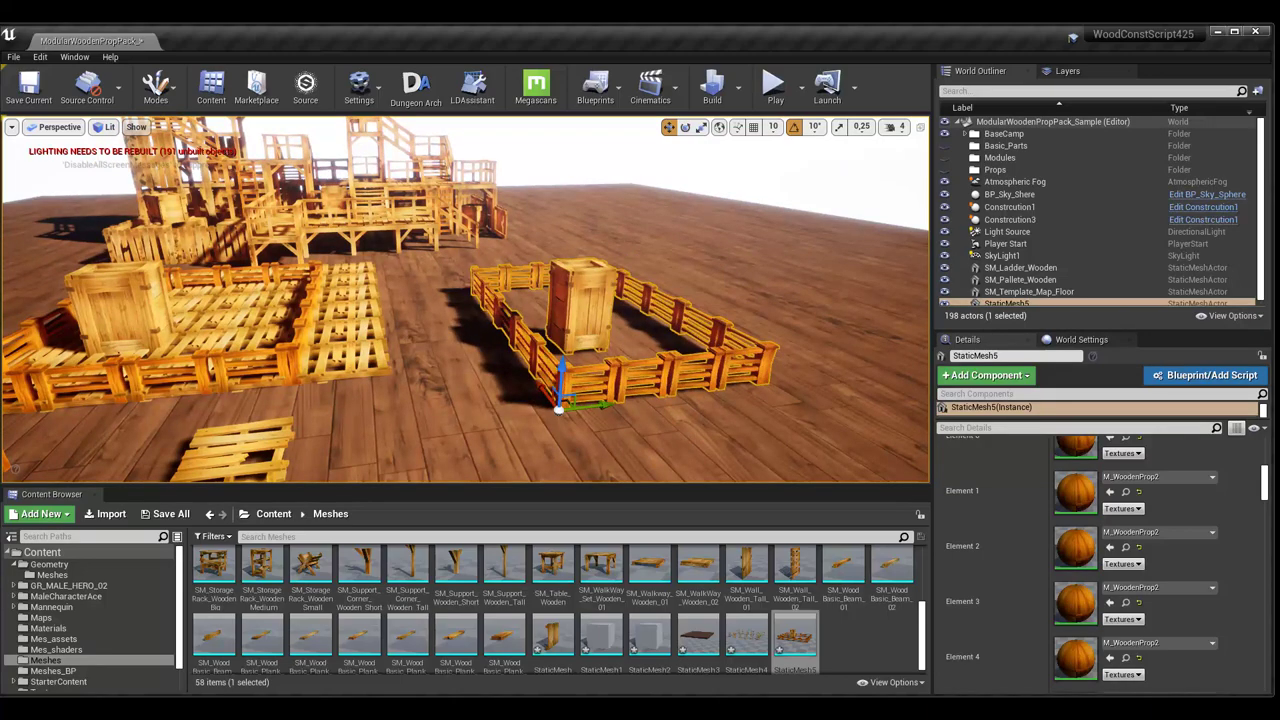
{"action": "mouse_move", "coordinate": [605, 400]}
{"action": "right_mouse_down"}
{"action": "mouse_move", "coordinate": [640, 380]}
{"action": "mouse_move", "coordinate": [590, 392]}
{"action": "right_mouse_up"}
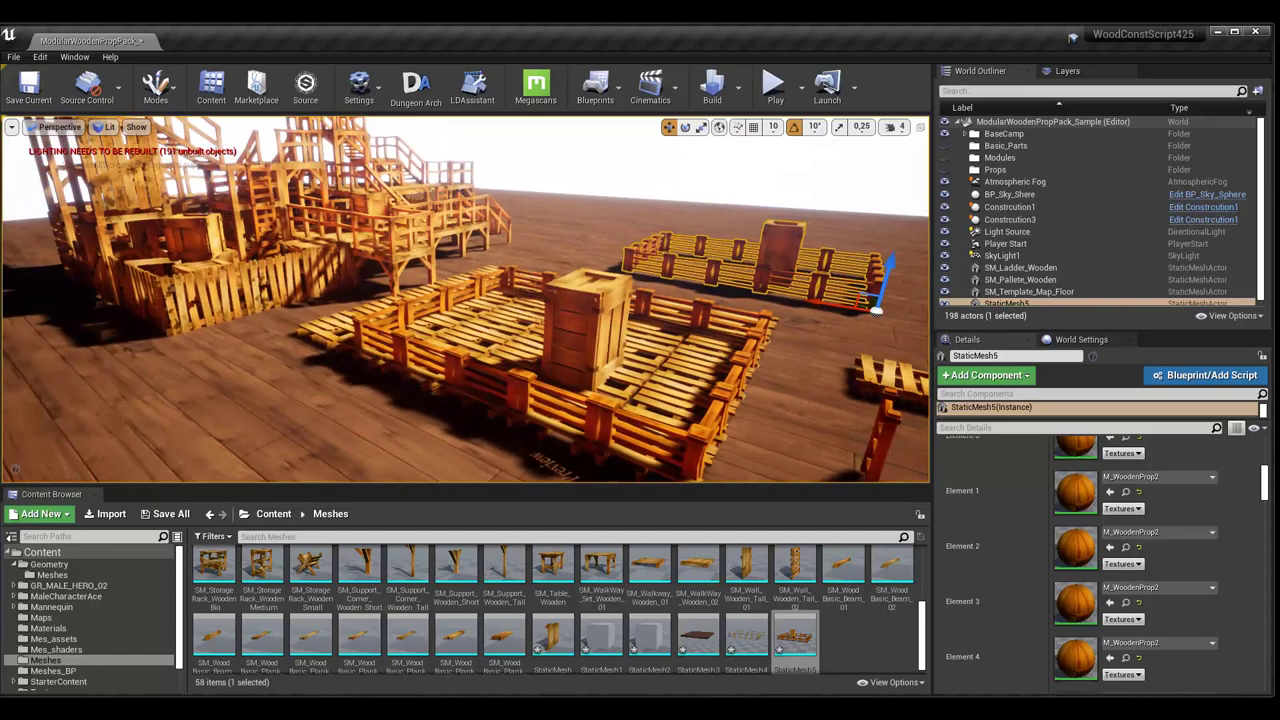
{"action": "scroll", "coordinate": [1219, 491], "scroll_direction": "up", "scroll_amount": 5}
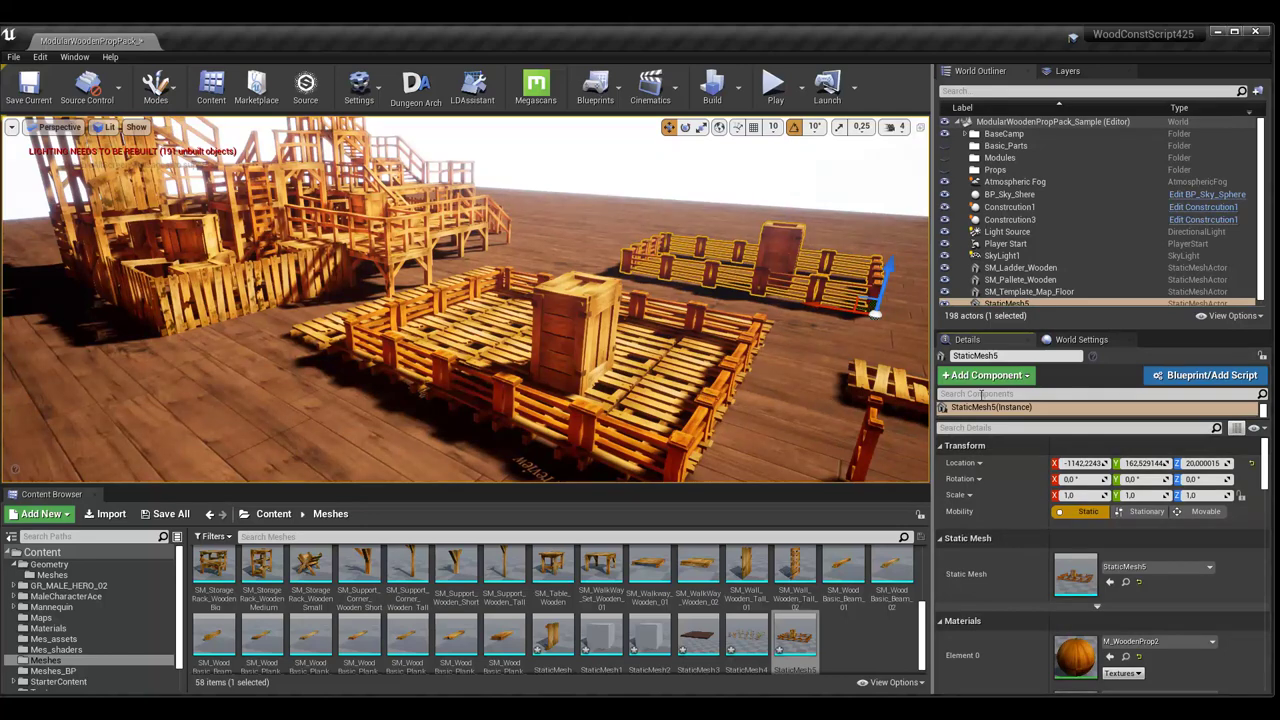
{"action": "left_click", "coordinate": [1203, 207]}
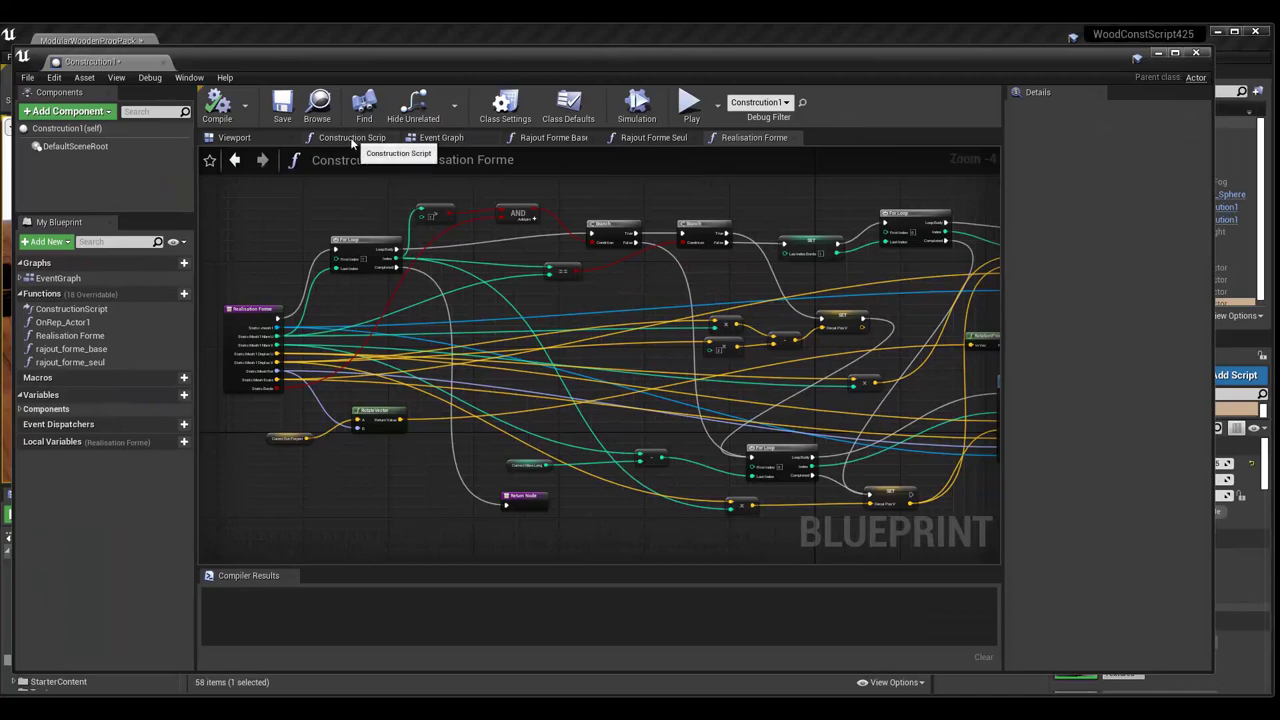
- Show Construction1's Construction Script graph, moving the Blueprint window down and back over the level
{"action": "left_click", "coordinate": [350, 137]}
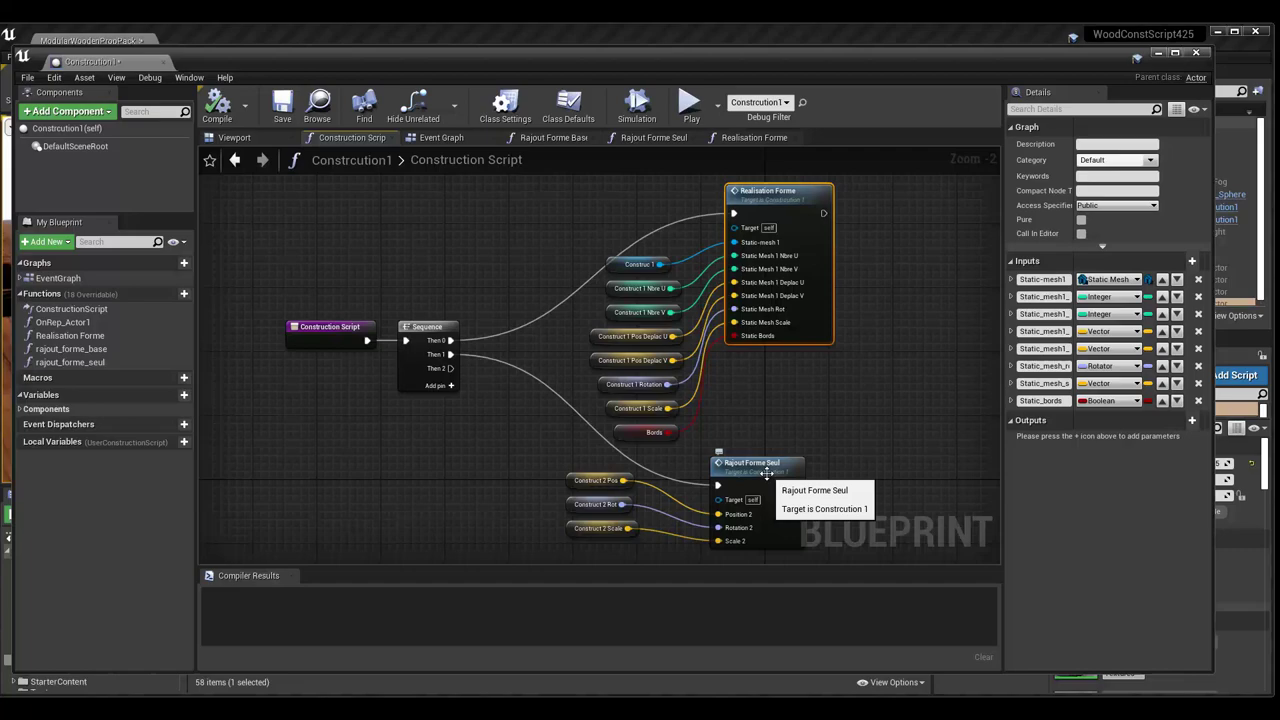
{"action": "left_click_drag", "start_coordinate": [645, 69], "coordinate": [643, 462]}
{"action": "left_click_drag", "start_coordinate": [646, 372], "coordinate": [660, 356]}
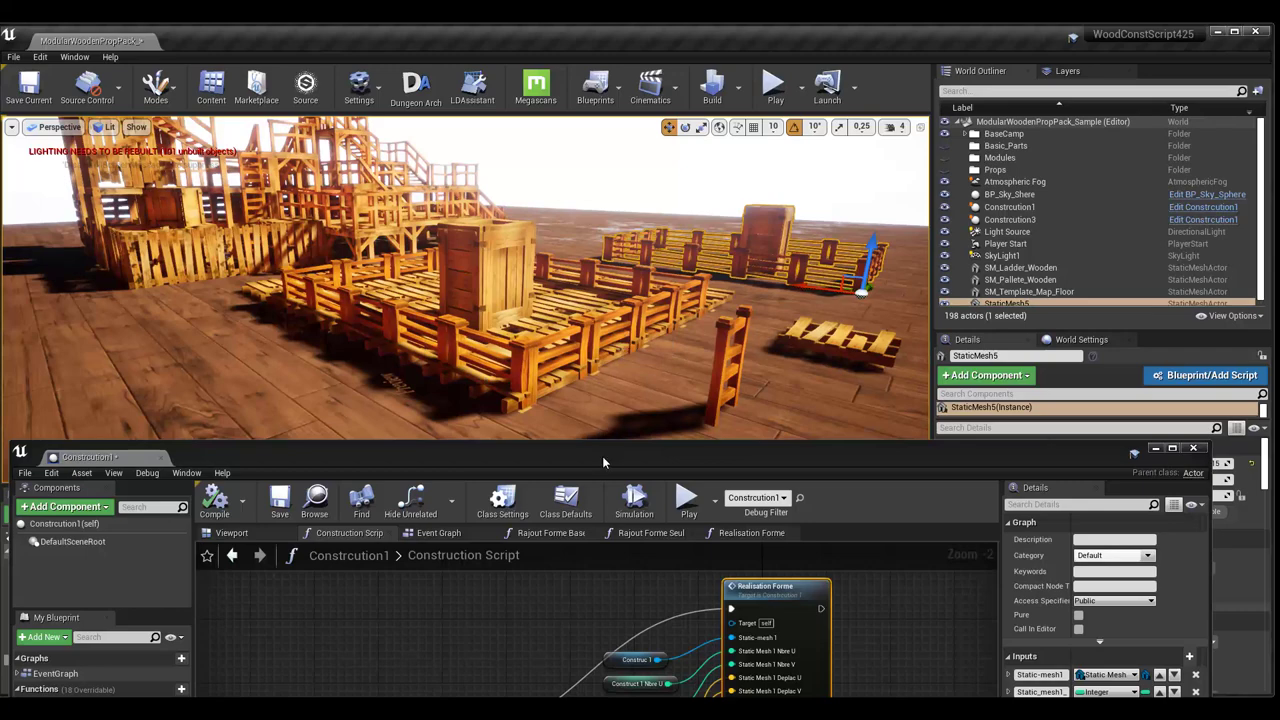
{"action": "left_click_drag", "start_coordinate": [602, 456], "coordinate": [593, 96]}
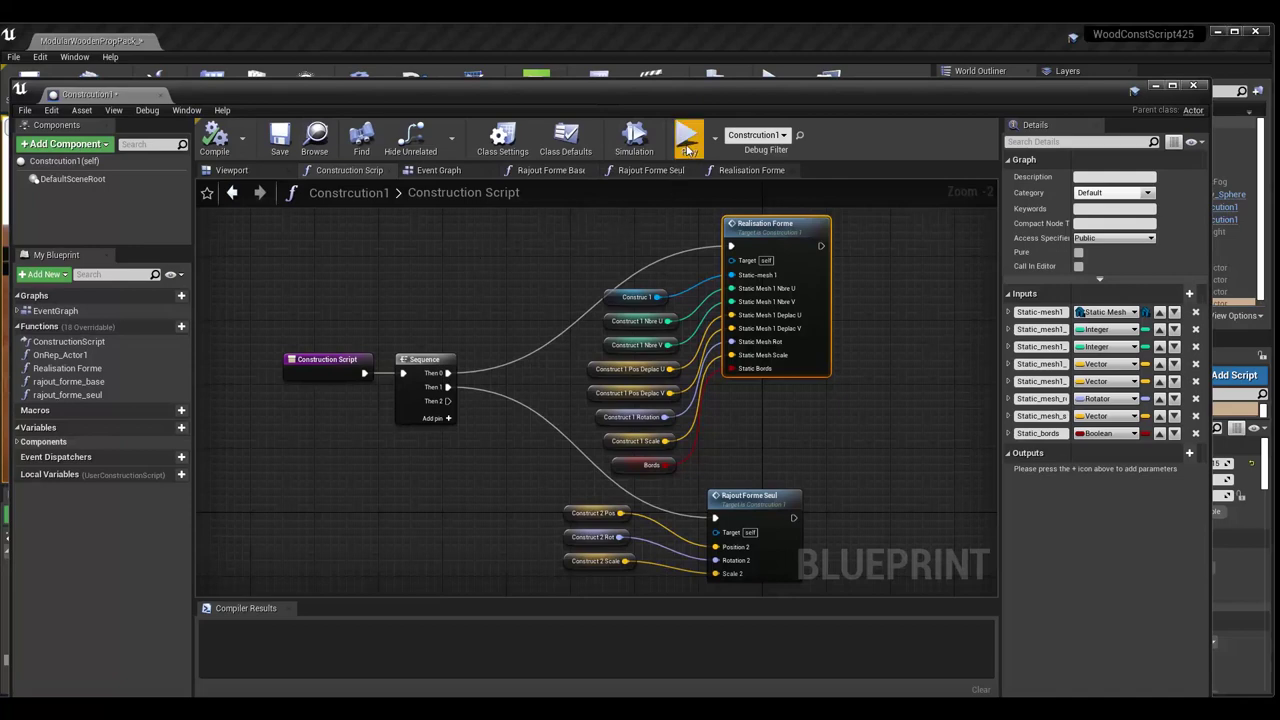
- Move the Event Tick node right in the Event Graph, comparing it with the Construction Script graph
{"action": "left_click", "coordinate": [435, 172]}
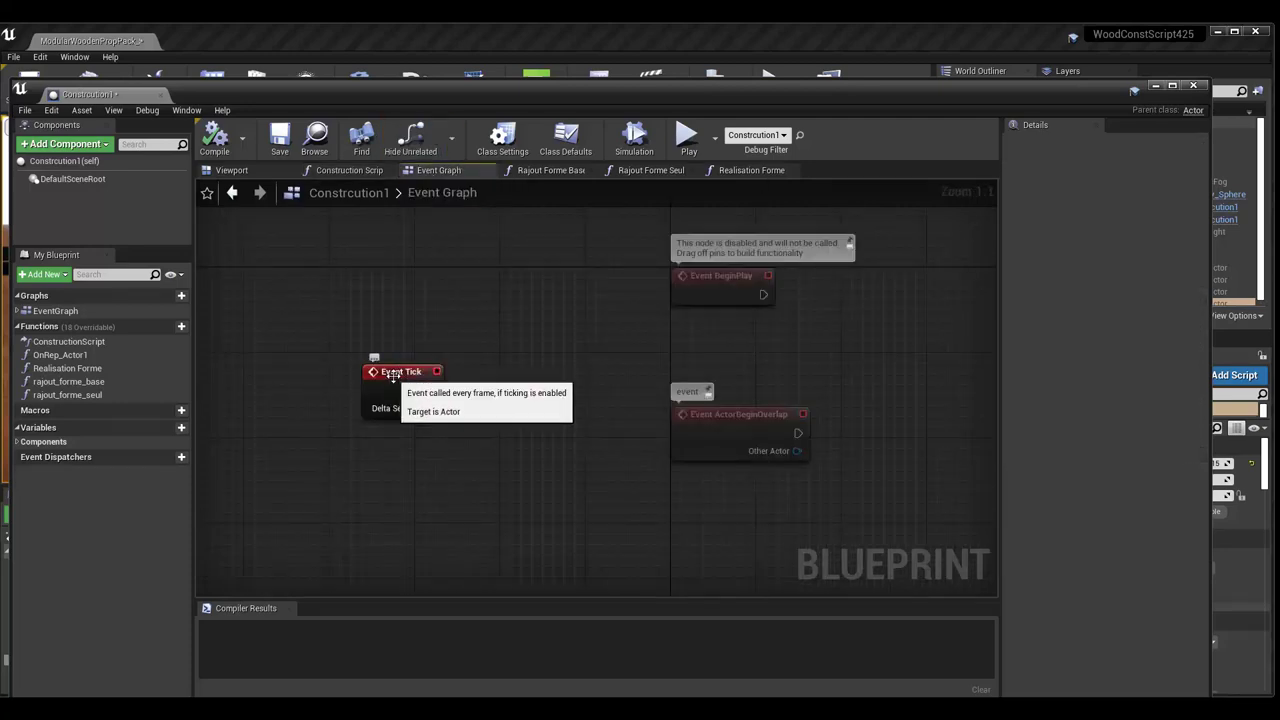
{"action": "mouse_move", "coordinate": [402, 374]}
{"action": "left_mouse_down"}
{"action": "mouse_move", "coordinate": [617, 331]}
{"action": "mouse_move", "coordinate": [443, 337]}
{"action": "left_mouse_up"}
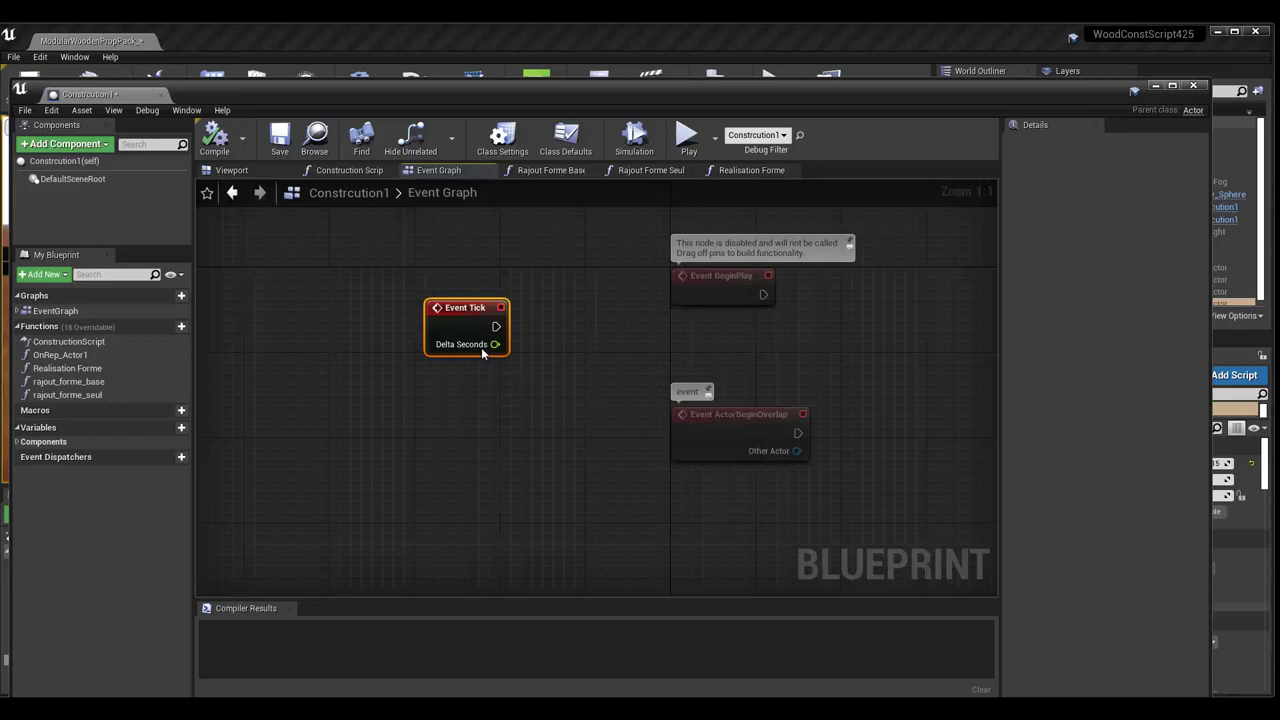
{"action": "left_click", "coordinate": [336, 173]}
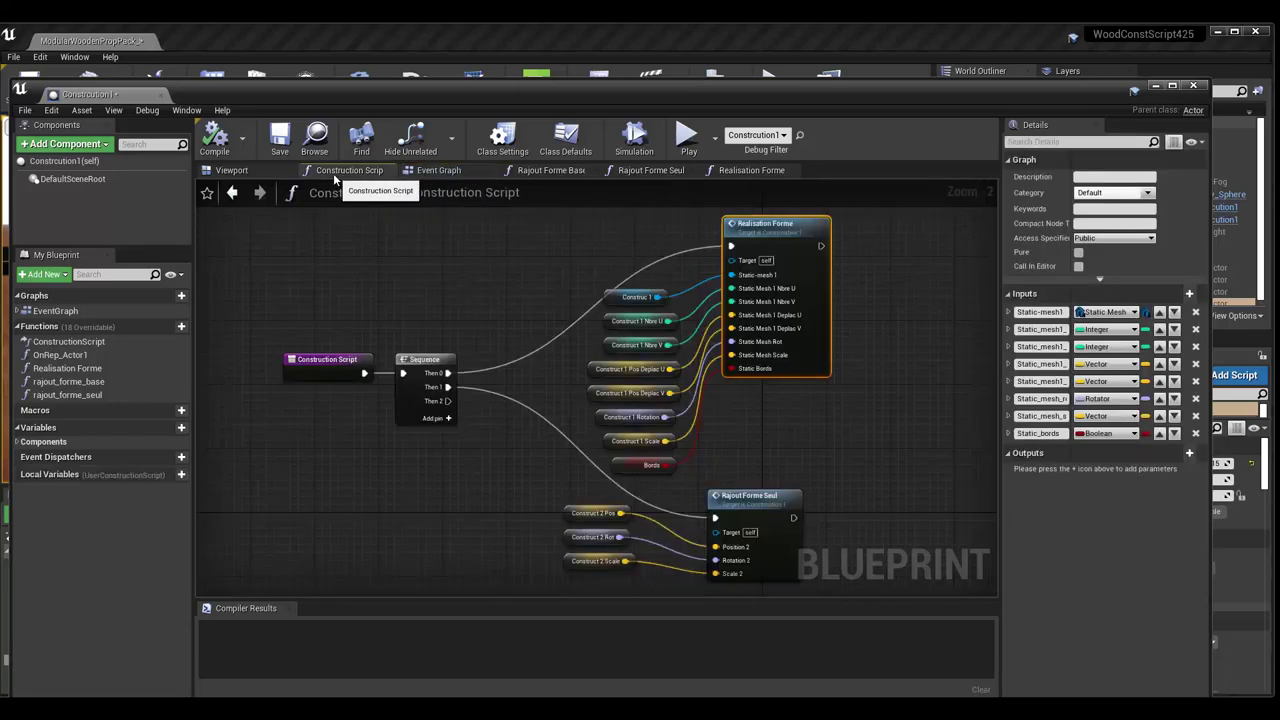
{"action": "left_click", "coordinate": [437, 175]}
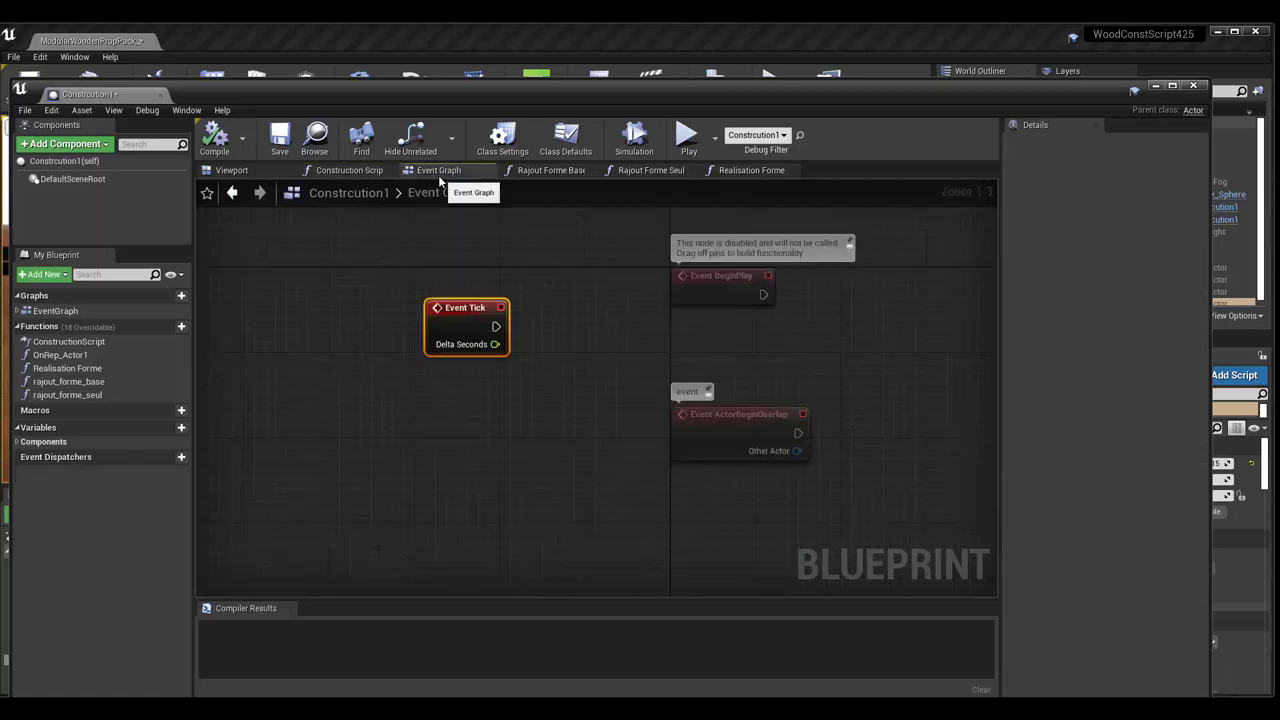
{"action": "left_click", "coordinate": [354, 171]}
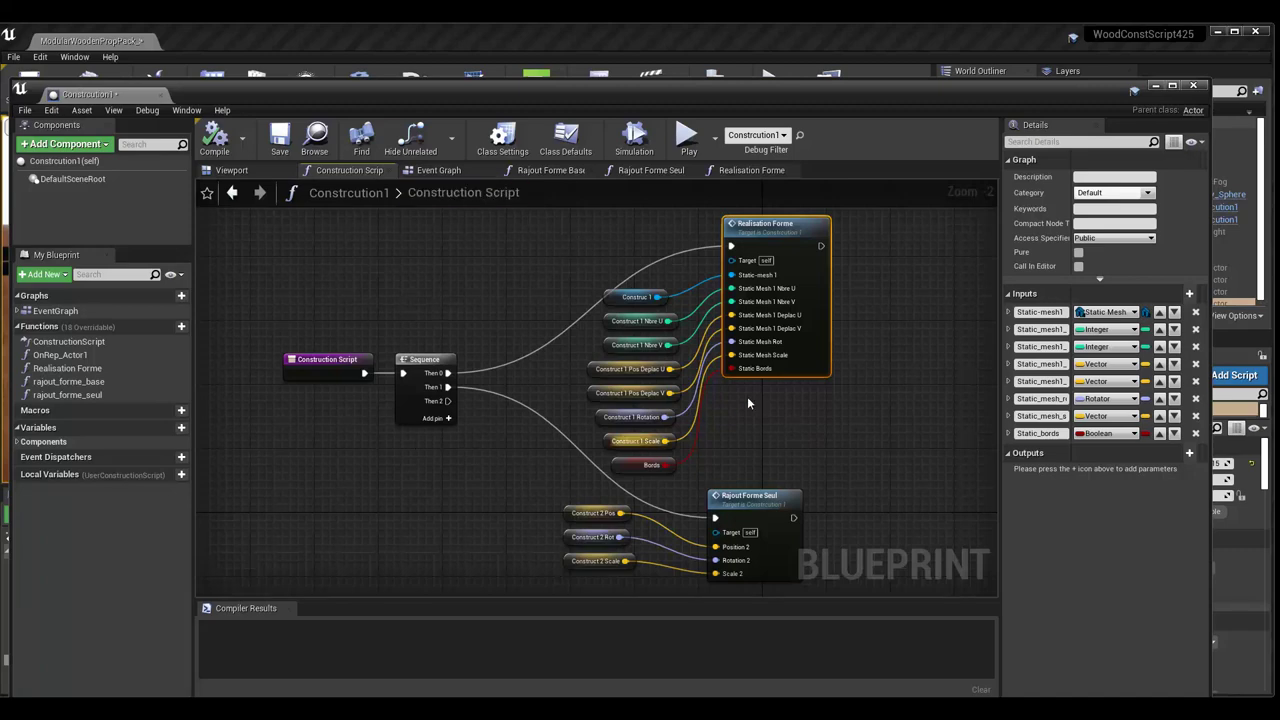
{"action": "left_click", "coordinate": [429, 171]}
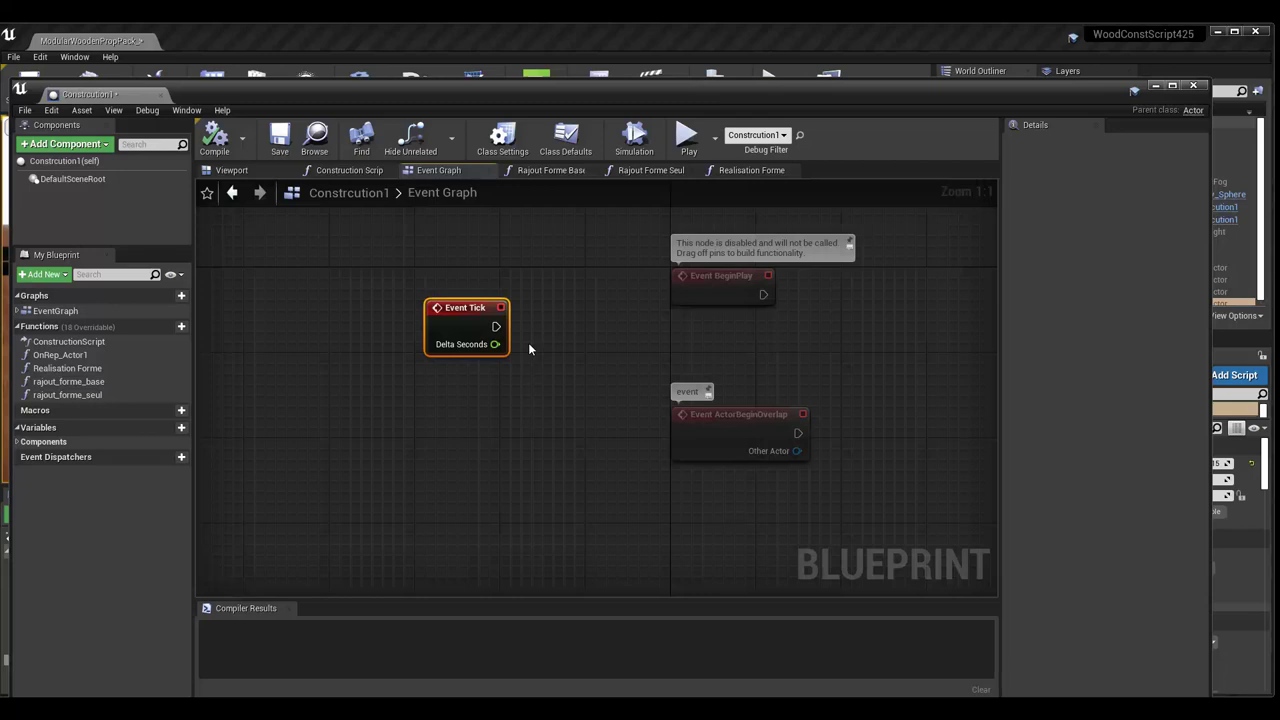
- Nudge Event Tick slightly right, undo it, then nudge it right again
{"action": "left_click_drag", "start_coordinate": [459, 312], "coordinate": [481, 312]}
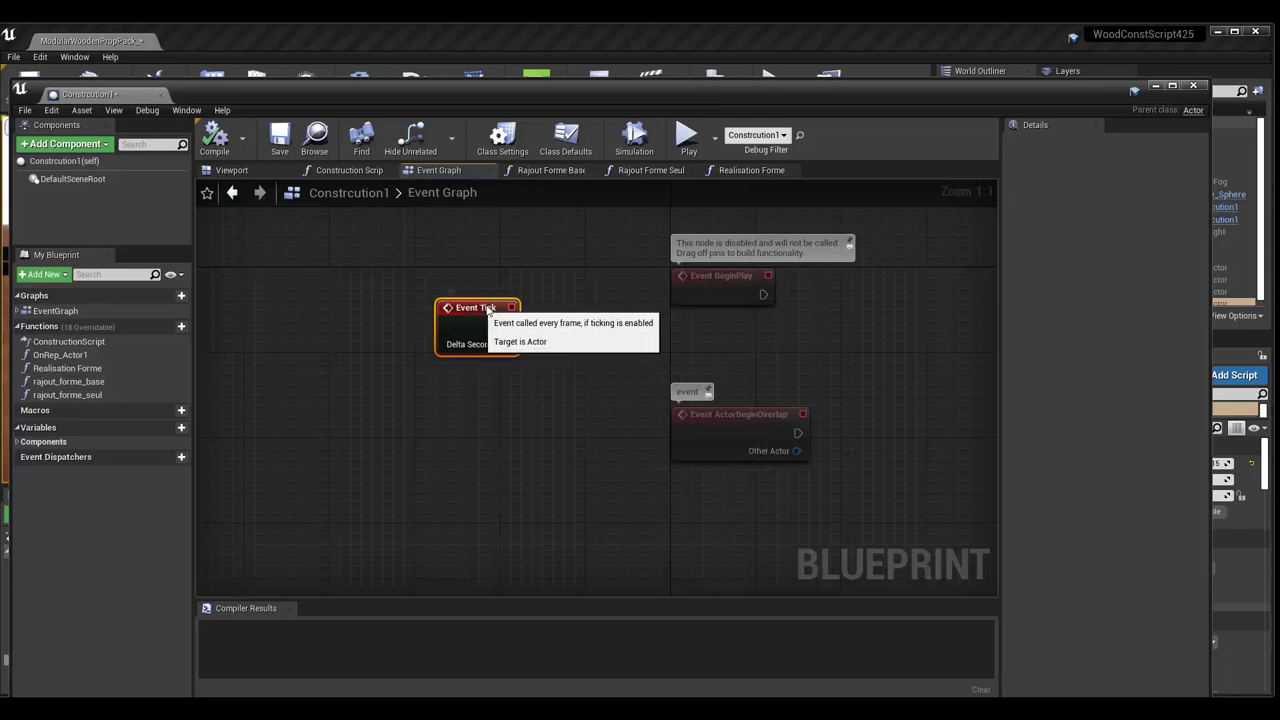
{"action": "key", "text": "ctrl+z"}
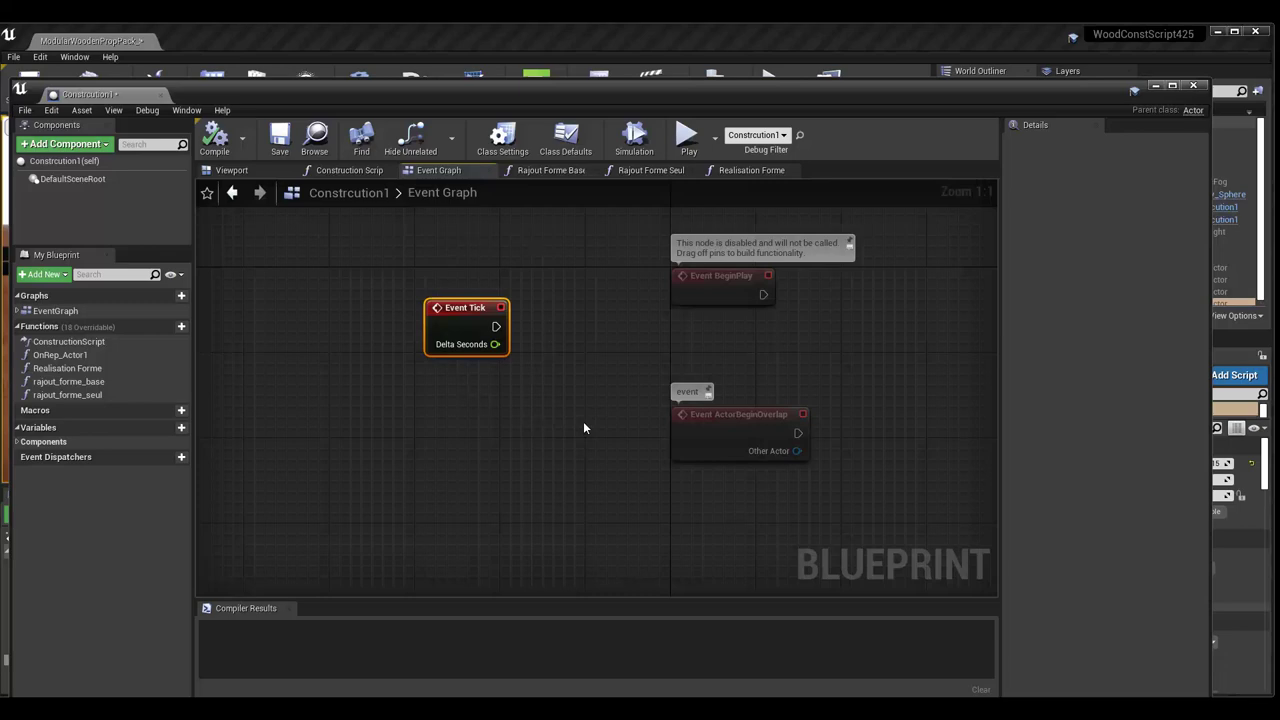
{"action": "left_click_drag", "start_coordinate": [448, 311], "coordinate": [469, 311]}
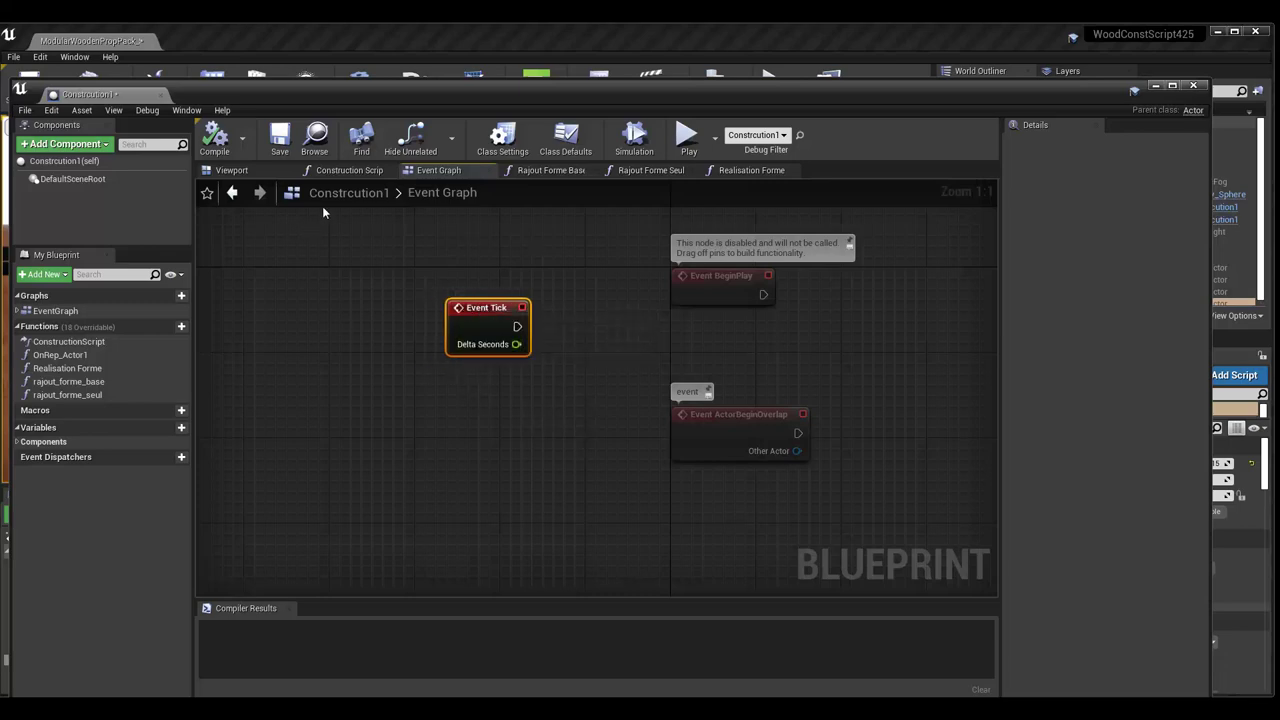
- In the Construction Script graph, shift the Construction Script node left and raise the Sequence node
{"action": "left_click", "coordinate": [359, 172]}
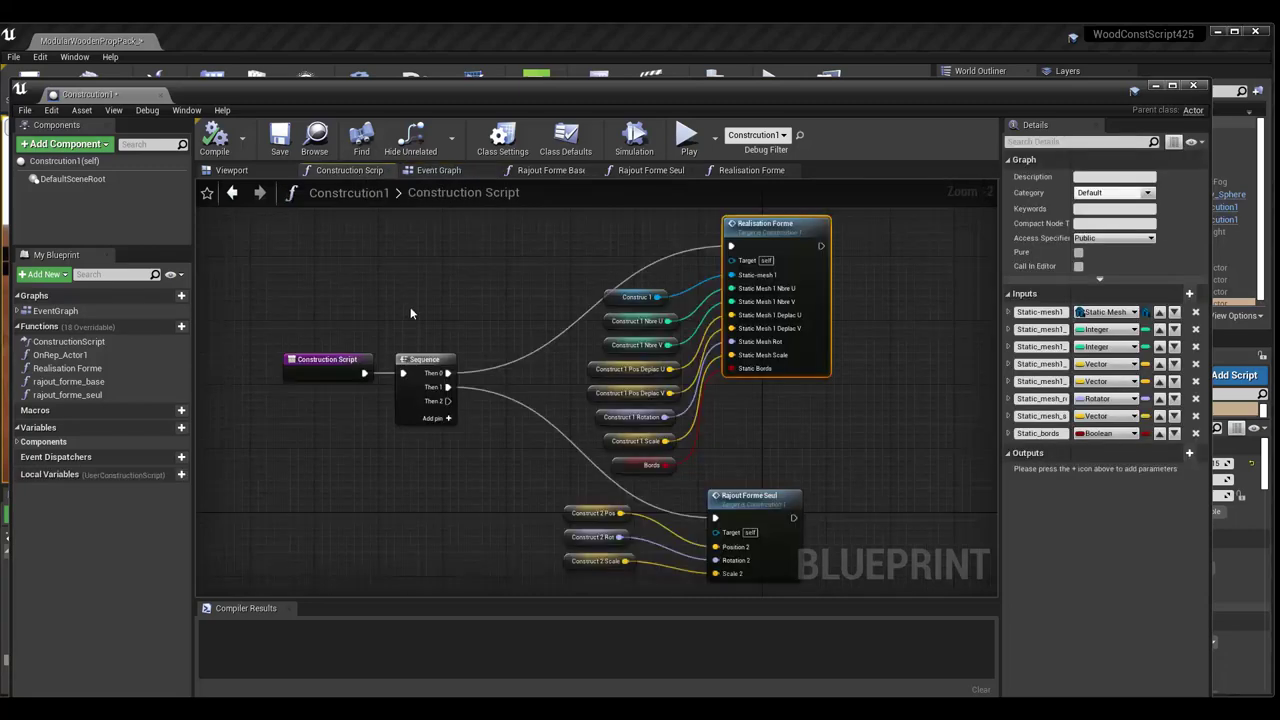
{"action": "left_click_drag", "start_coordinate": [438, 88], "coordinate": [478, 75]}
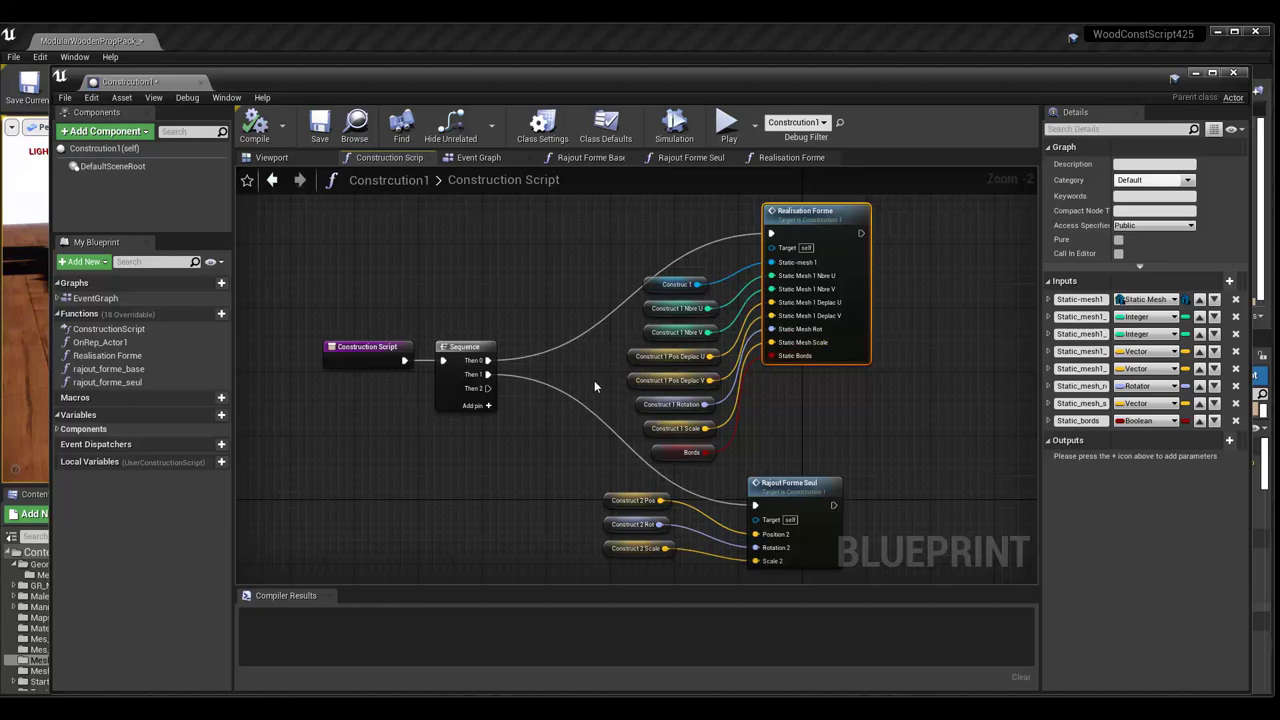
{"action": "scroll", "coordinate": [594, 384], "scroll_direction": "up", "scroll_amount": 1}
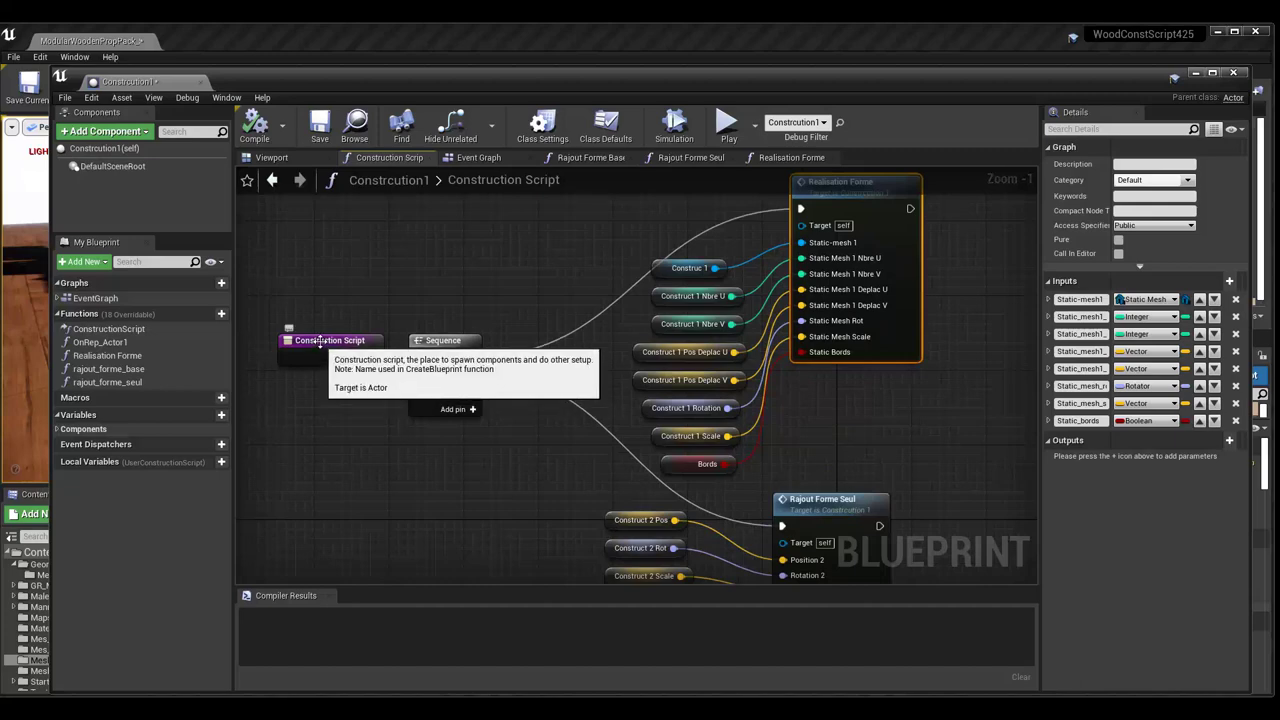
{"action": "left_click_drag", "start_coordinate": [318, 345], "coordinate": [298, 347]}
{"action": "left_click_drag", "start_coordinate": [430, 347], "coordinate": [431, 291]}
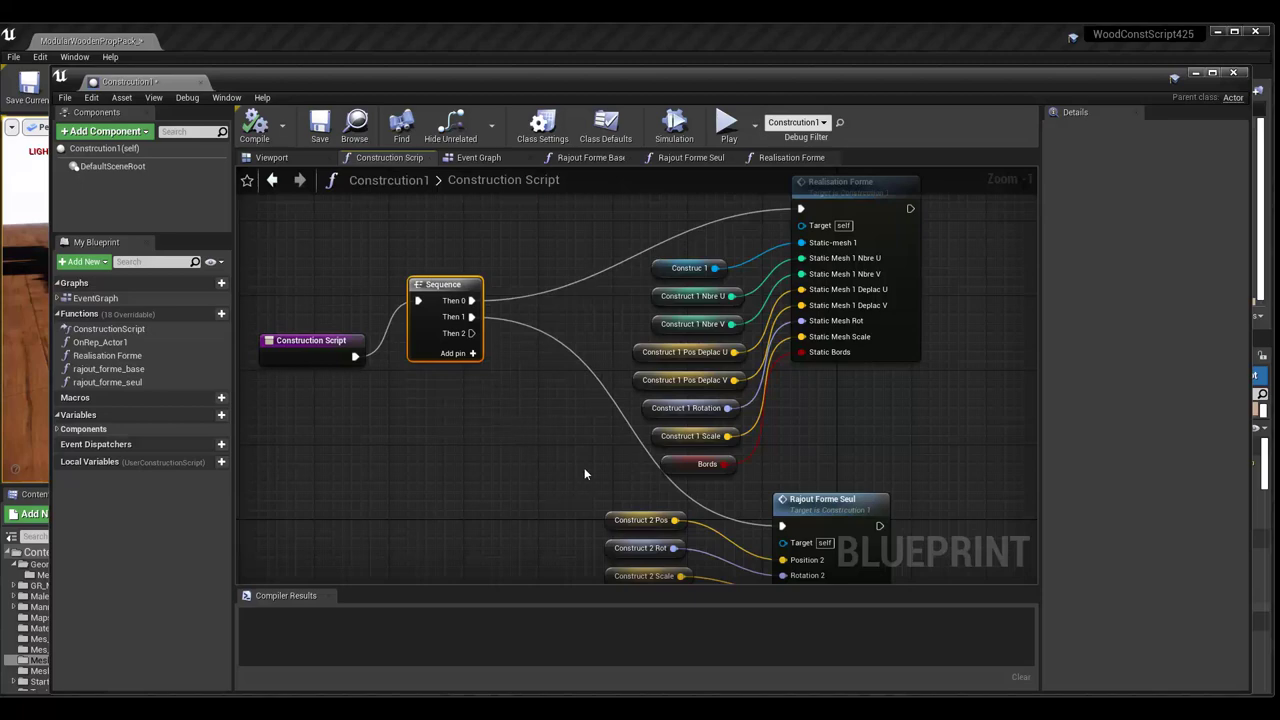
- Pan around the graph and nudge the Rajout Forme Seul node to the right
{"action": "right_click_drag", "start_coordinate": [585, 474], "coordinate": [552, 452]}
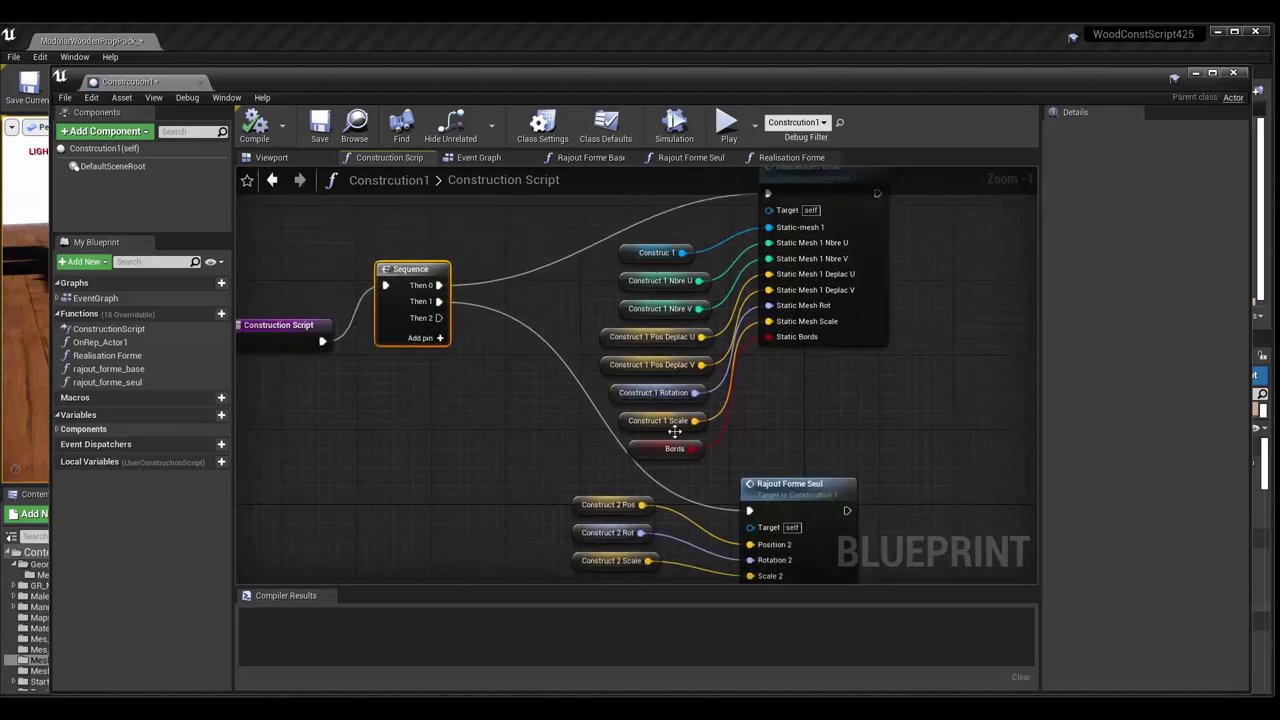
{"action": "mouse_move", "coordinate": [808, 420]}
{"action": "right_mouse_down"}
{"action": "mouse_move", "coordinate": [797, 476]}
{"action": "mouse_move", "coordinate": [843, 431]}
{"action": "right_mouse_up"}
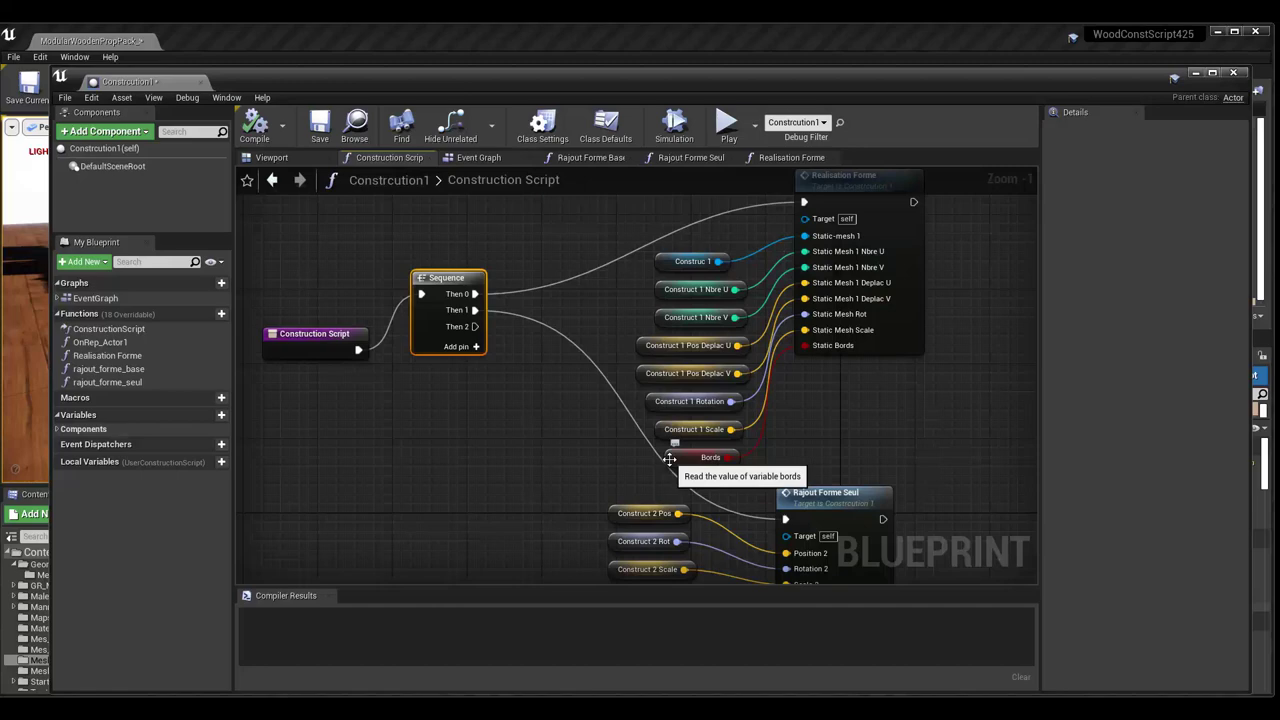
{"action": "right_click_drag", "start_coordinate": [875, 448], "coordinate": [757, 484]}
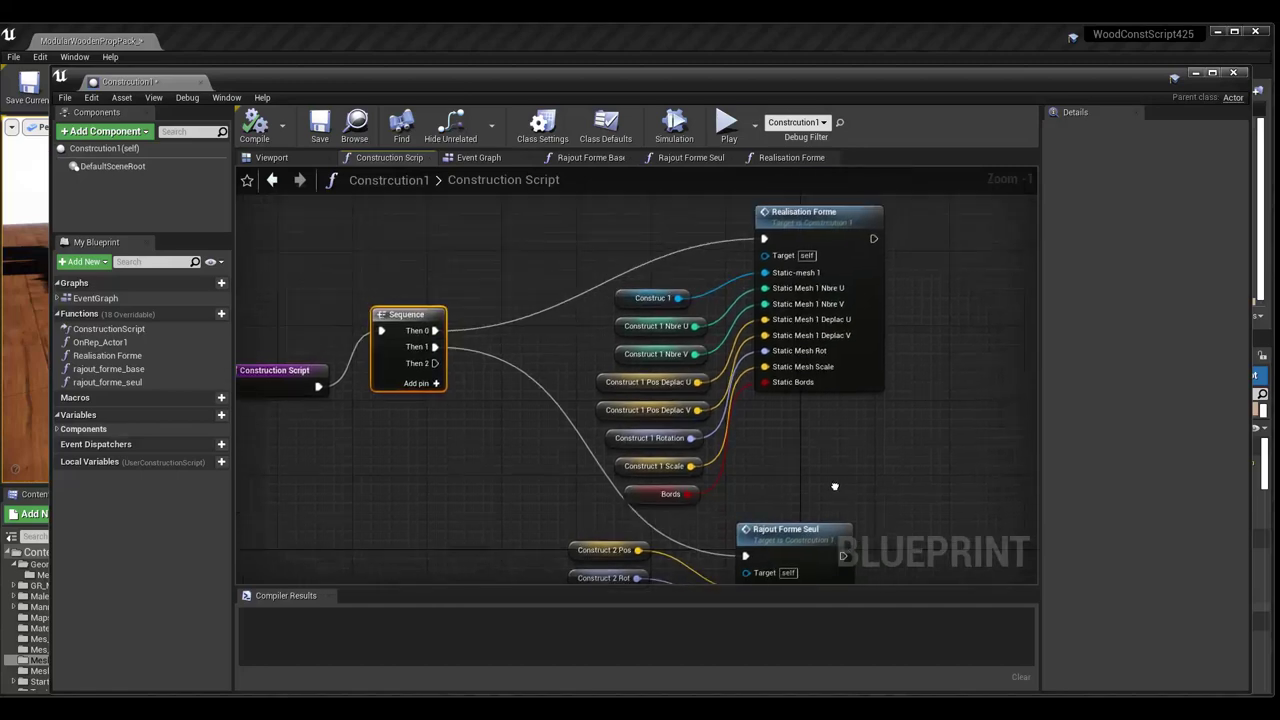
{"action": "left_click_drag", "start_coordinate": [757, 484], "coordinate": [775, 486]}
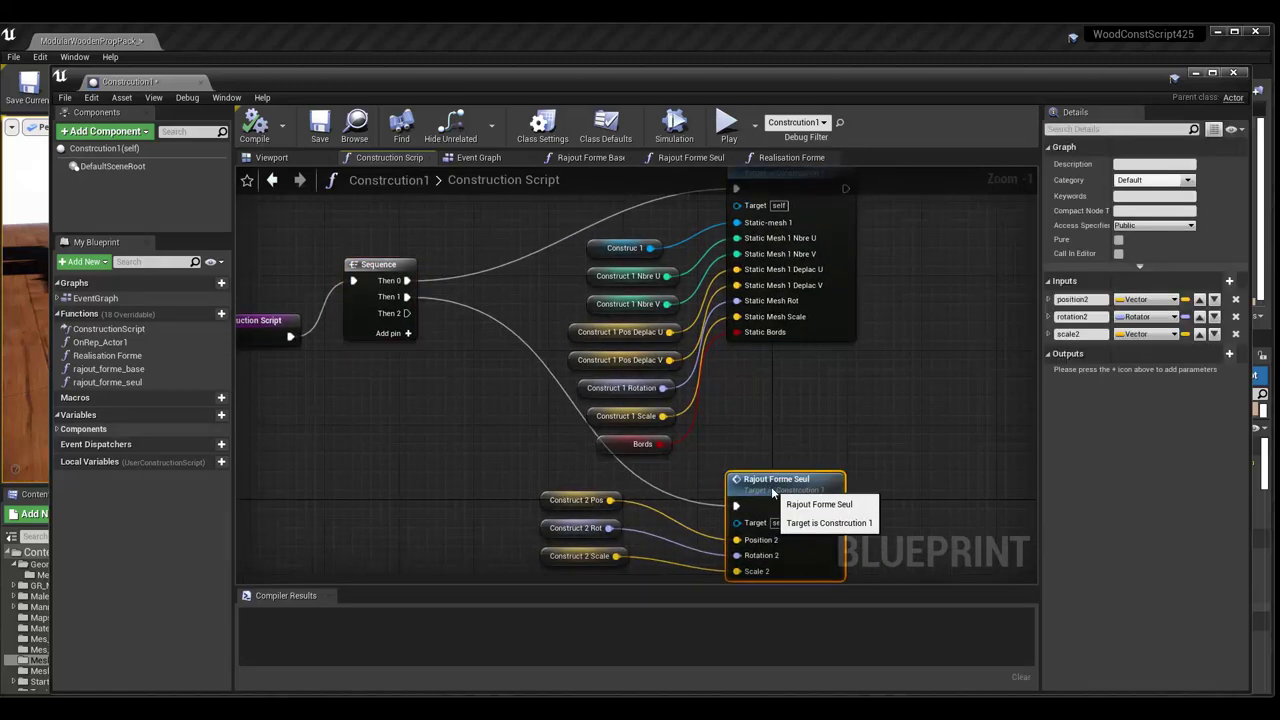
{"action": "scroll", "coordinate": [840, 408], "scroll_direction": "down", "scroll_amount": 1}
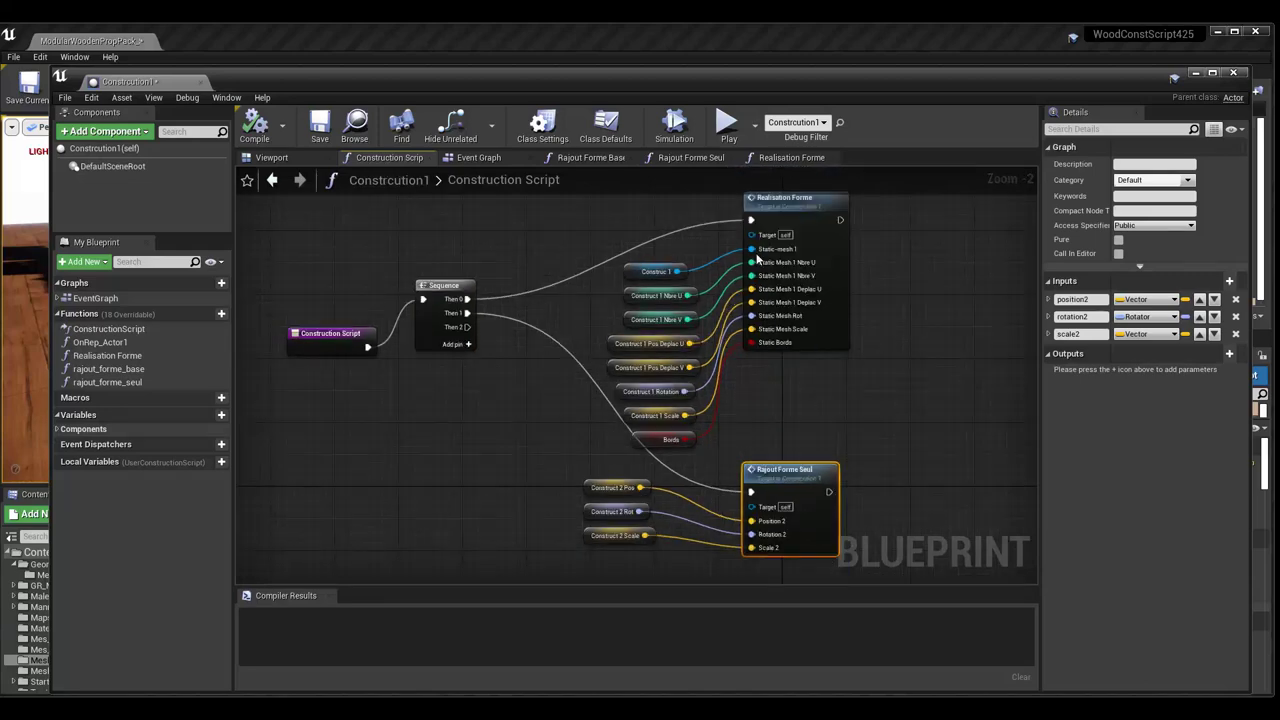
{"action": "scroll", "coordinate": [905, 412], "scroll_direction": "down", "scroll_amount": 1}
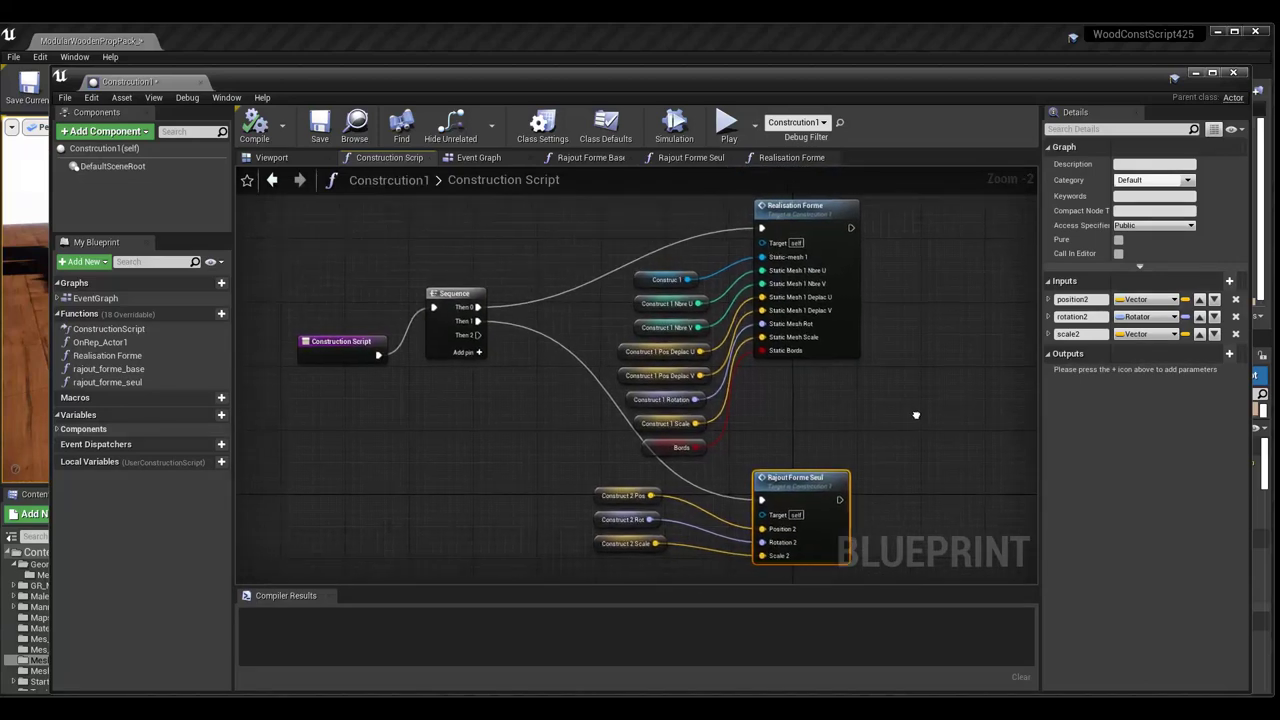
{"action": "right_click_drag", "start_coordinate": [910, 408], "coordinate": [870, 421]}
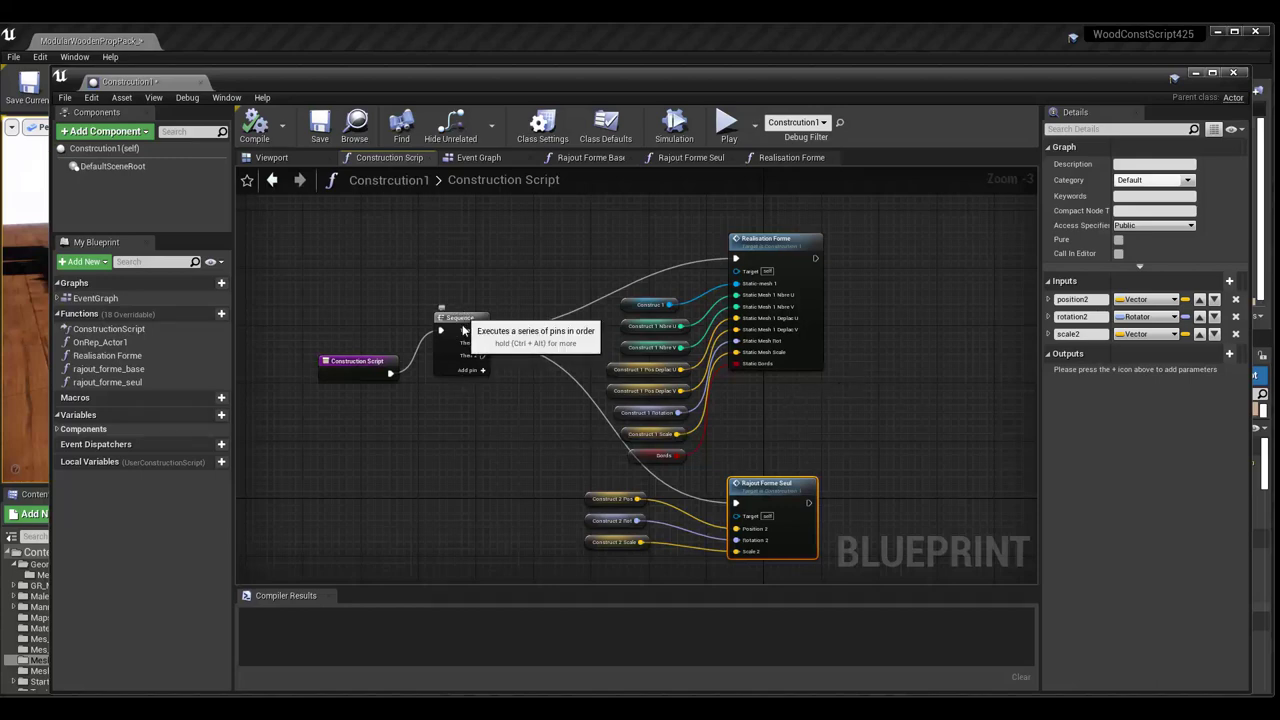
- Lower Sequence, level the Construction Script node with it, then drag the Blueprint window down
{"action": "left_click_drag", "start_coordinate": [464, 323], "coordinate": [457, 374]}
{"action": "left_click_drag", "start_coordinate": [368, 368], "coordinate": [368, 389]}
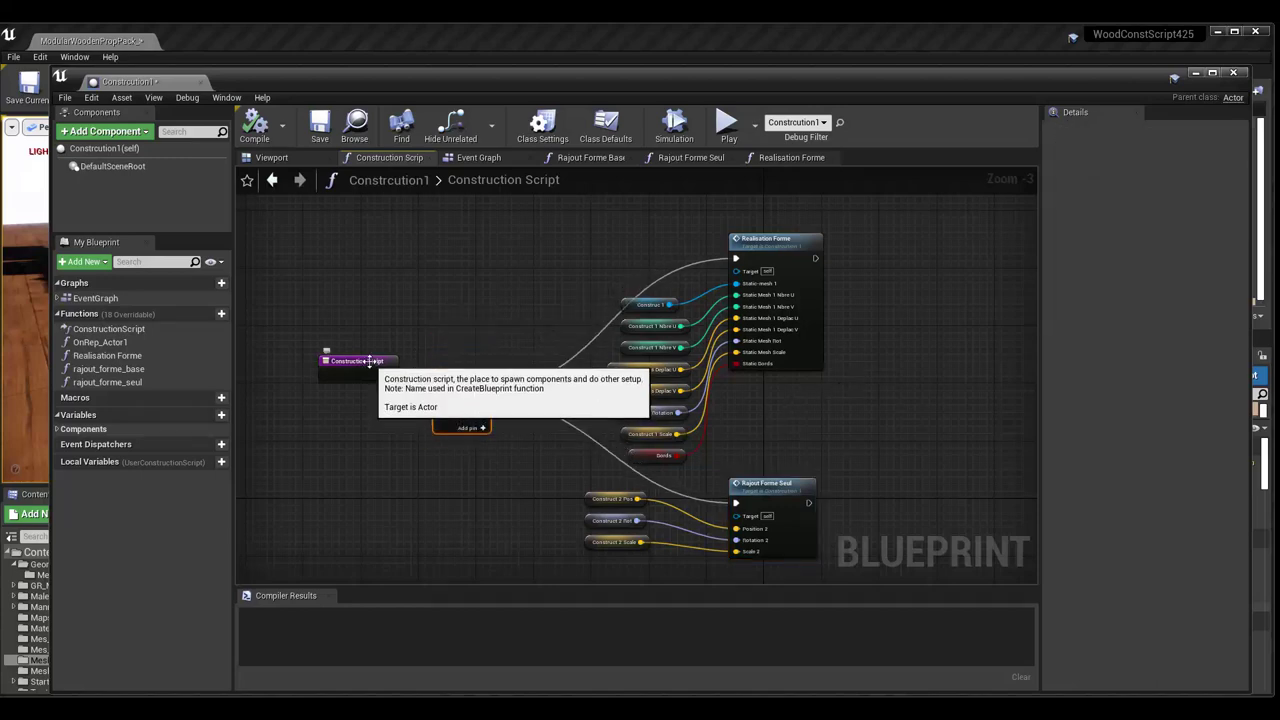
{"action": "scroll", "coordinate": [800, 426], "scroll_direction": "up", "scroll_amount": 2}
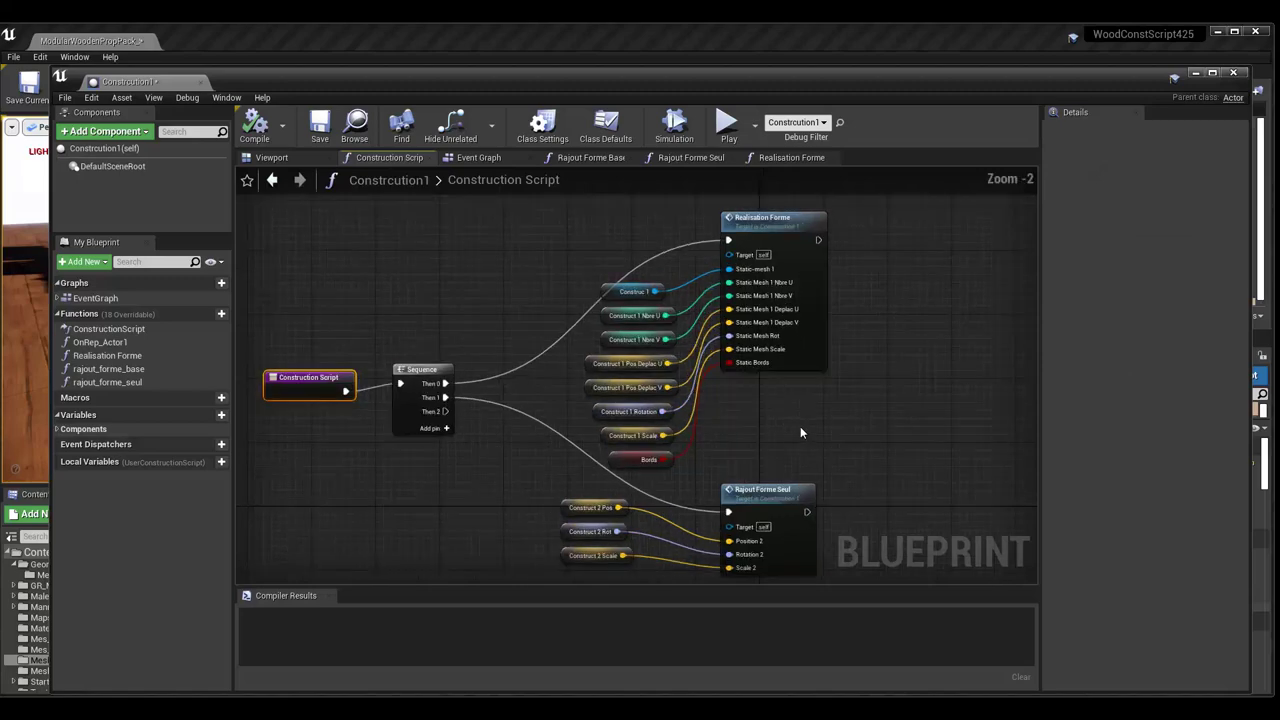
{"action": "right_click_drag", "start_coordinate": [547, 411], "coordinate": [554, 388]}
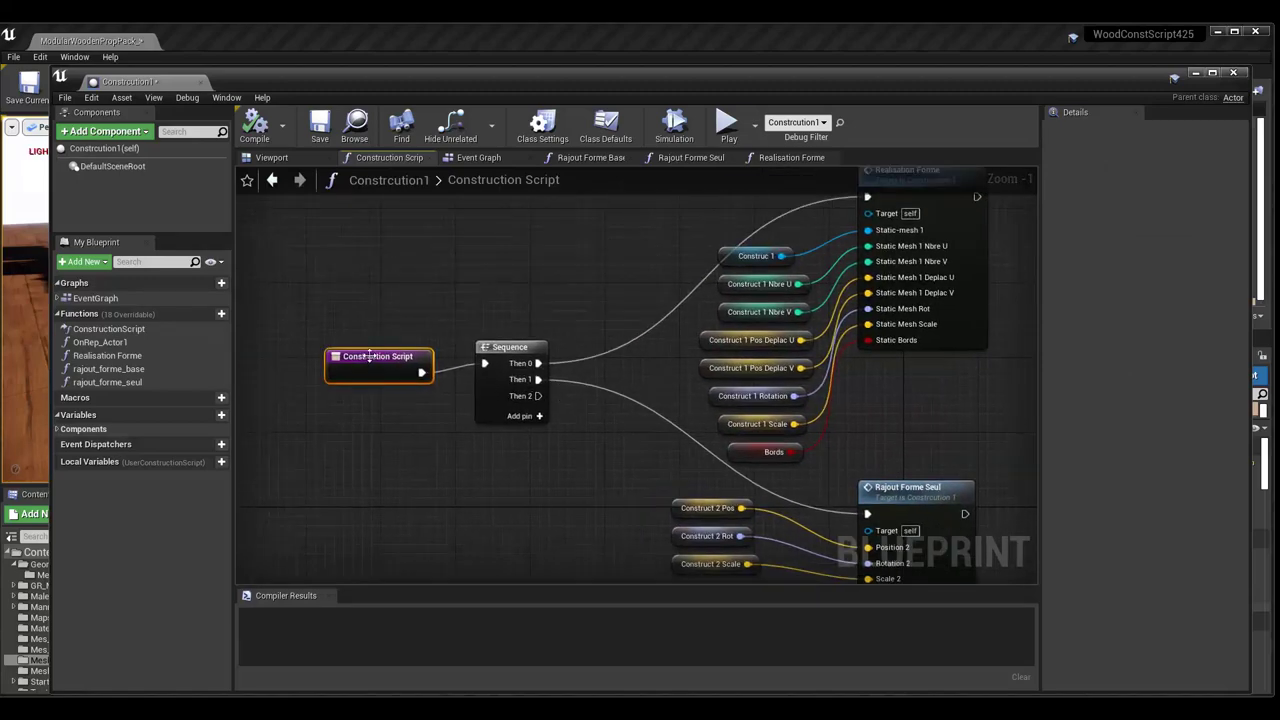
{"action": "left_click_drag", "start_coordinate": [366, 357], "coordinate": [366, 348]}
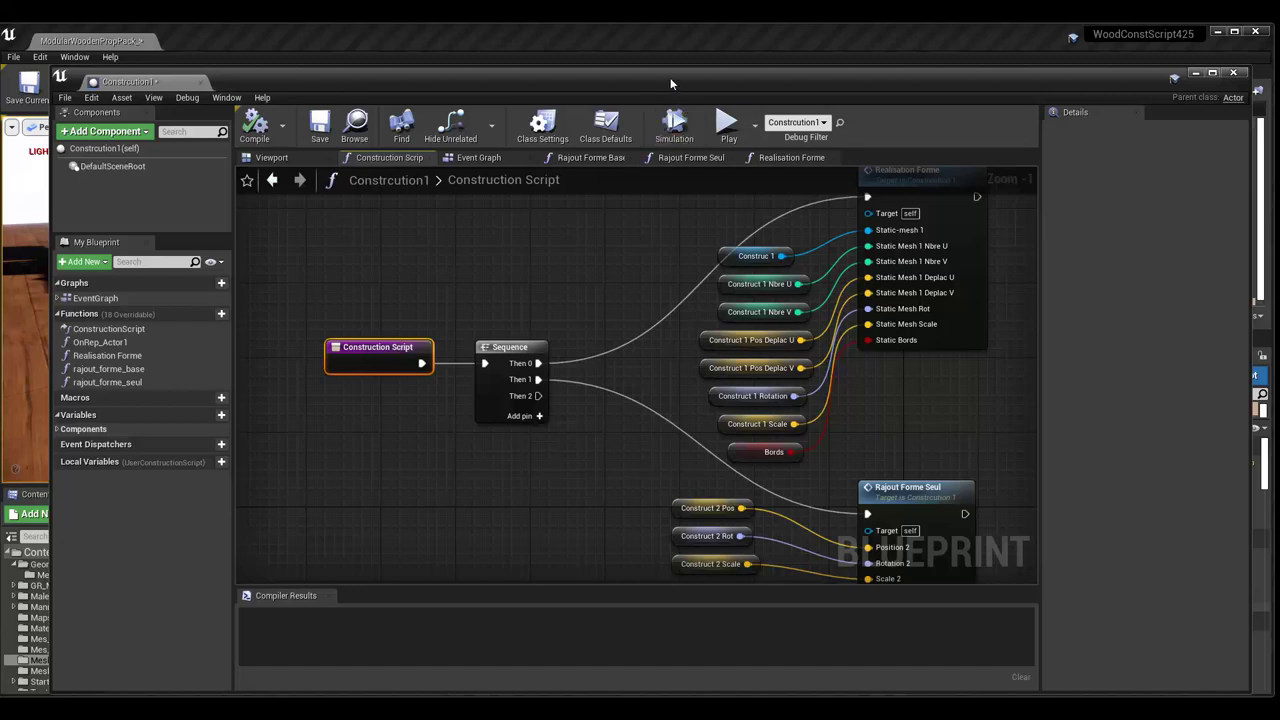
{"action": "left_click_drag", "start_coordinate": [669, 76], "coordinate": [660, 380]}
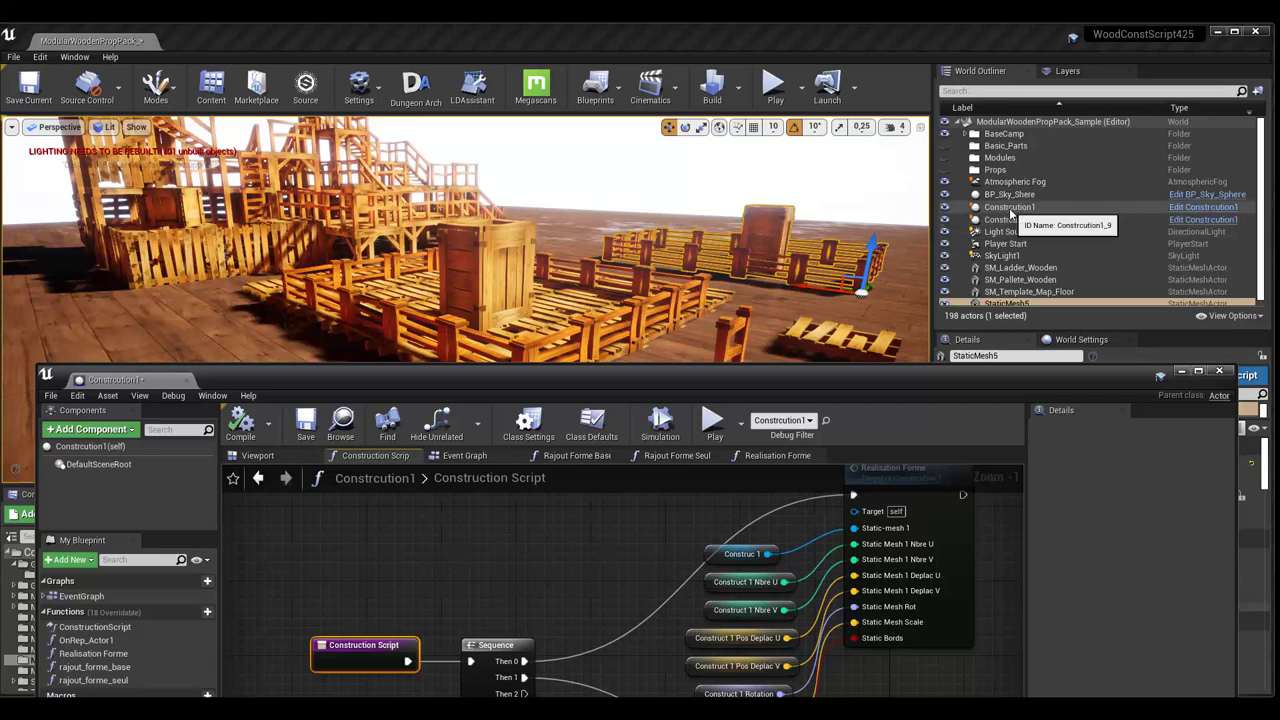
- Navigate from the Content root into Meshes_BP to list its seven Blueprints
{"action": "mouse_move", "coordinate": [772, 384]}
{"action": "left_mouse_down"}
{"action": "mouse_move", "coordinate": [688, 97]}
{"action": "mouse_move", "coordinate": [745, 82]}
{"action": "left_mouse_up"}
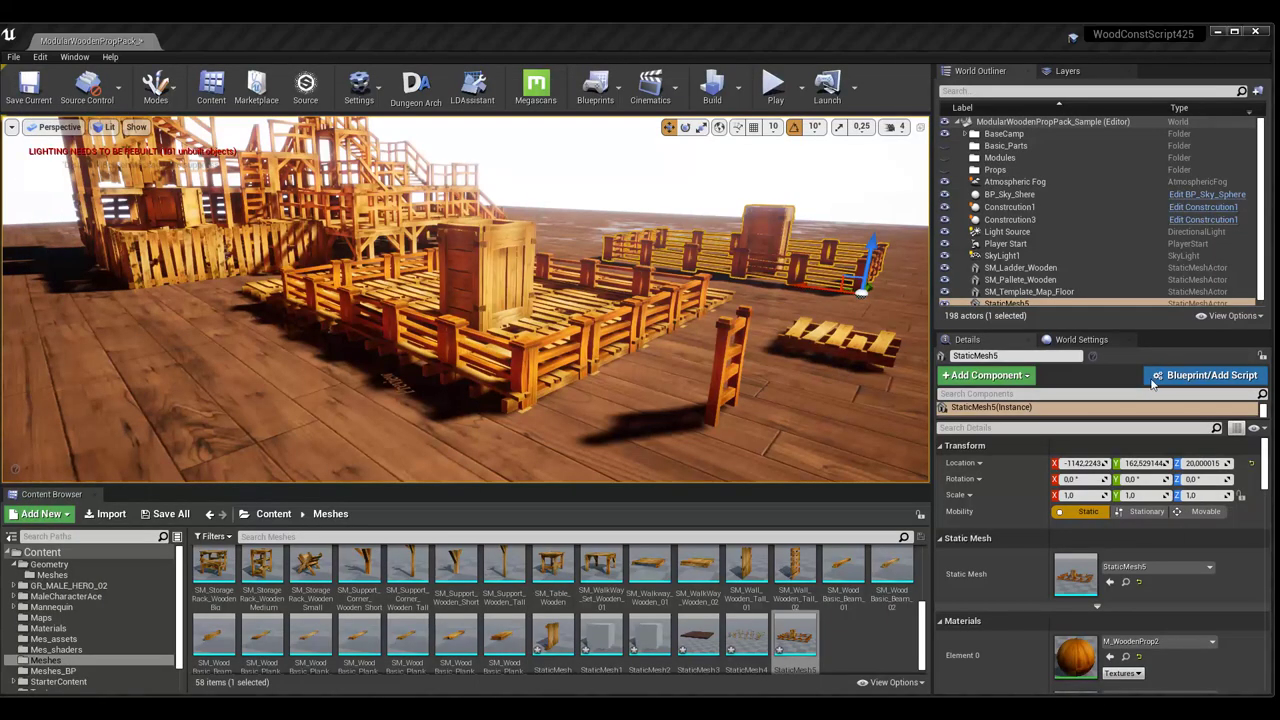
{"action": "right_click_drag", "start_coordinate": [652, 345], "coordinate": [646, 334]}
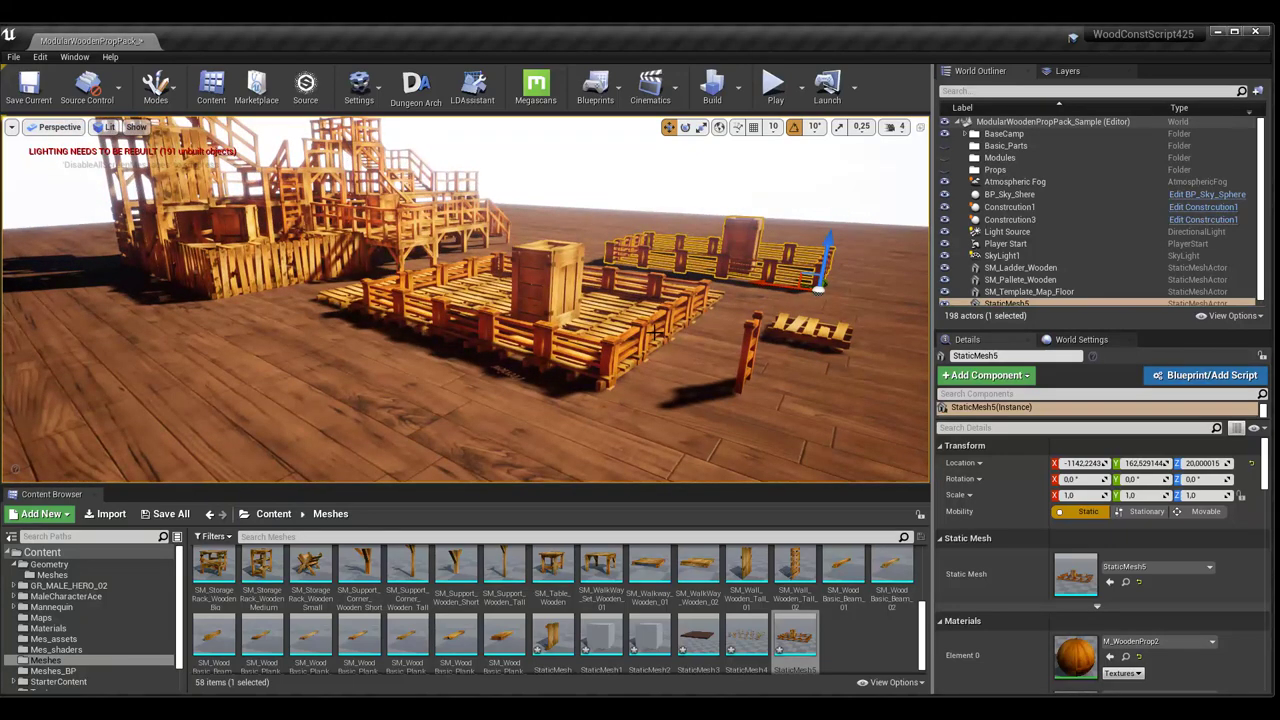
{"action": "left_click", "coordinate": [275, 515]}
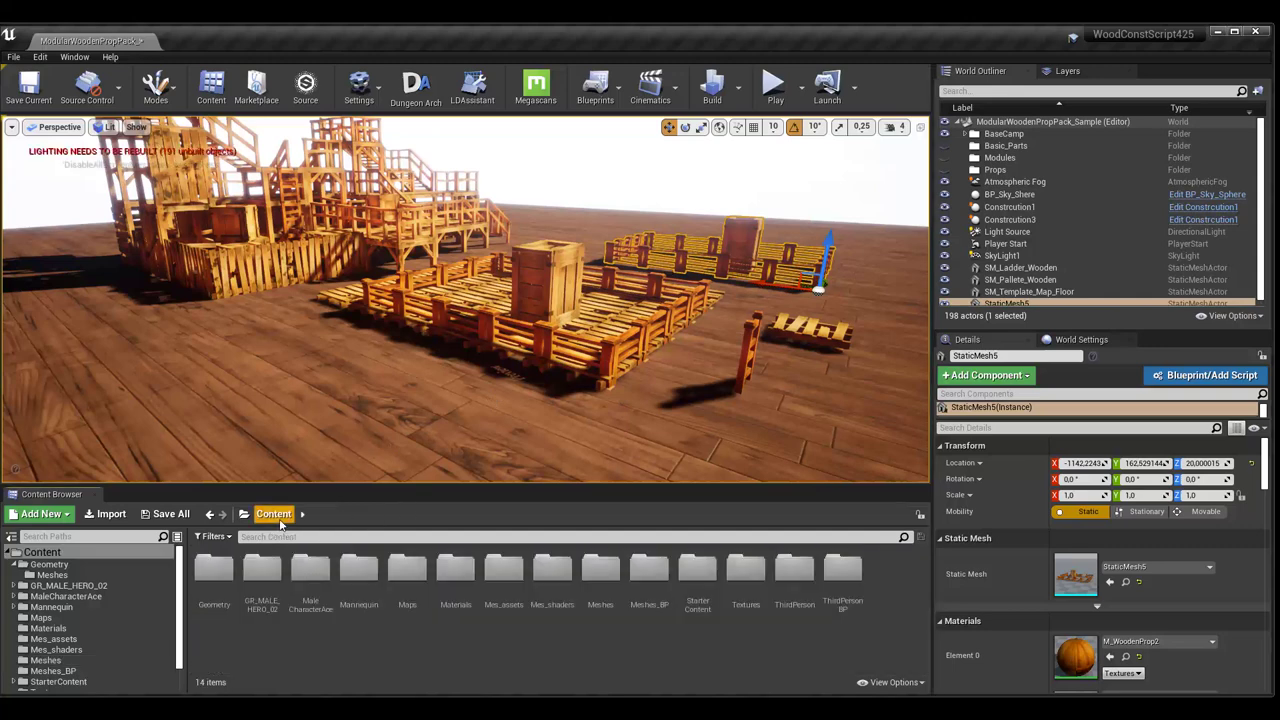
{"action": "left_click", "coordinate": [642, 576]}
{"action": "double_click", "coordinate": [642, 576]}
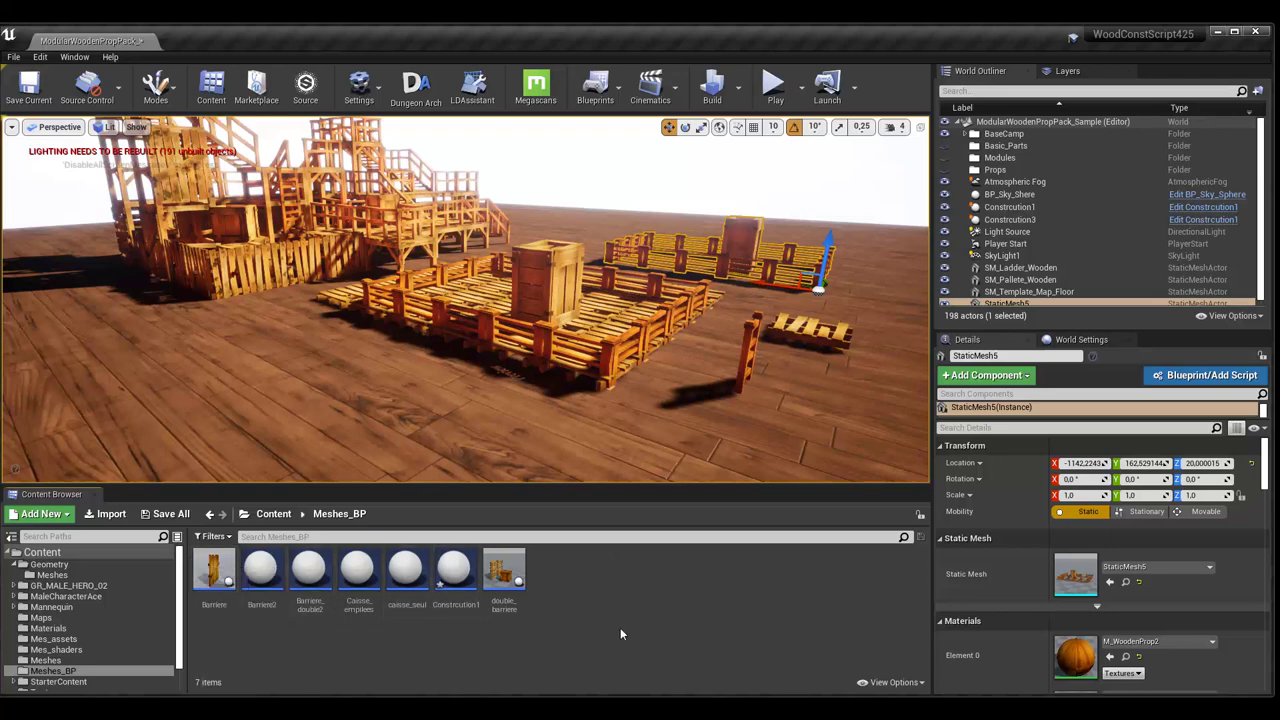
- Add an Actor Blueprint Class named Barriere3 and open it in the Blueprint editor
{"action": "right_click", "coordinate": [578, 574]}
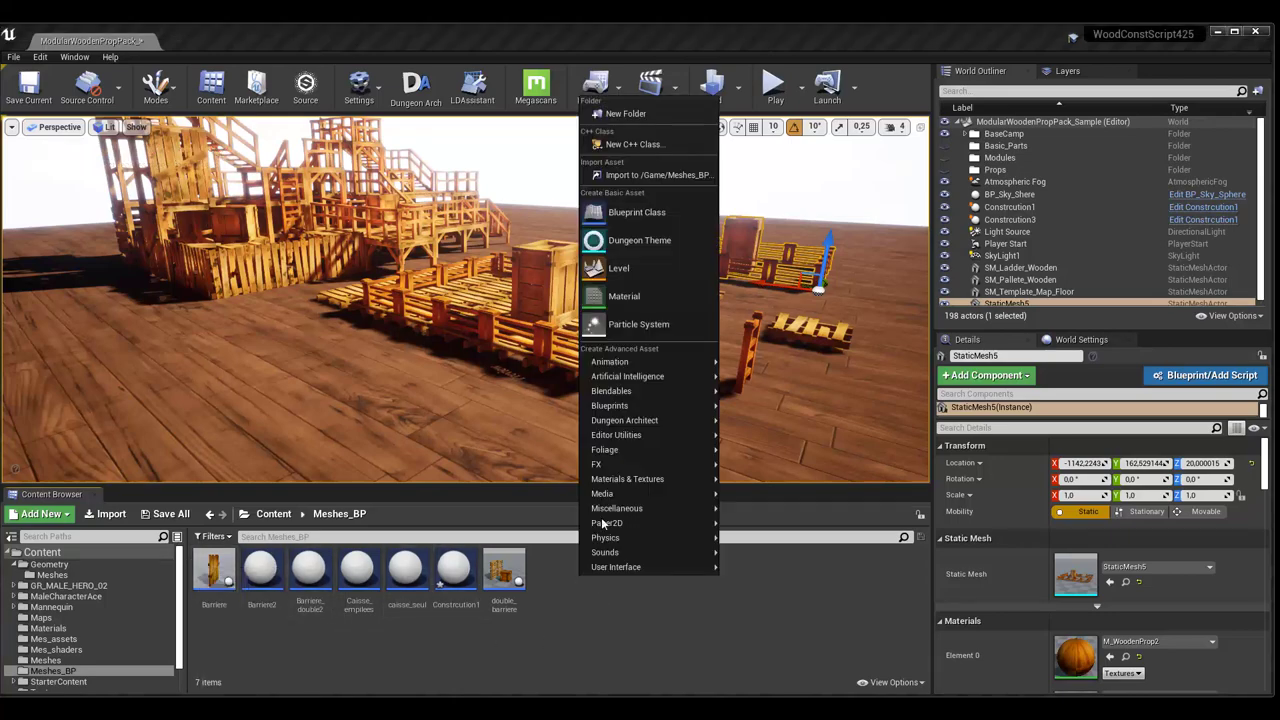
{"action": "left_click", "coordinate": [625, 212]}
{"action": "left_click", "coordinate": [501, 258]}
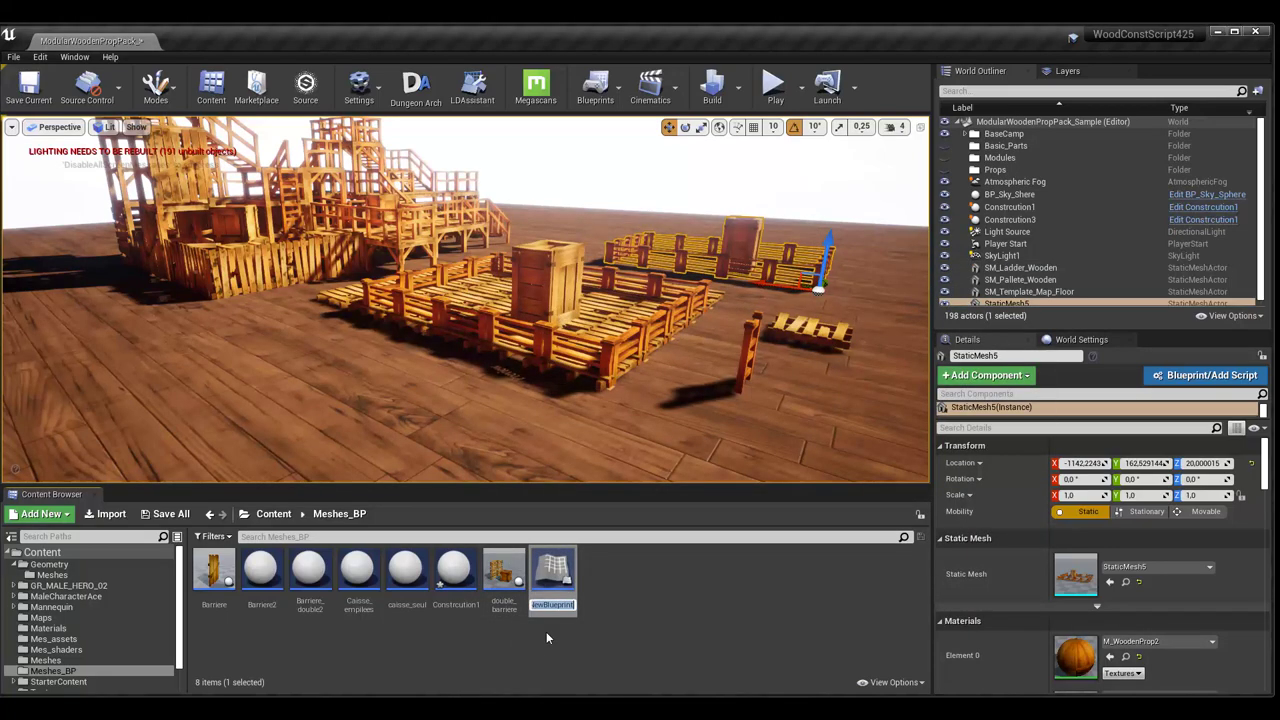
{"action": "type", "text": "Barriere"}
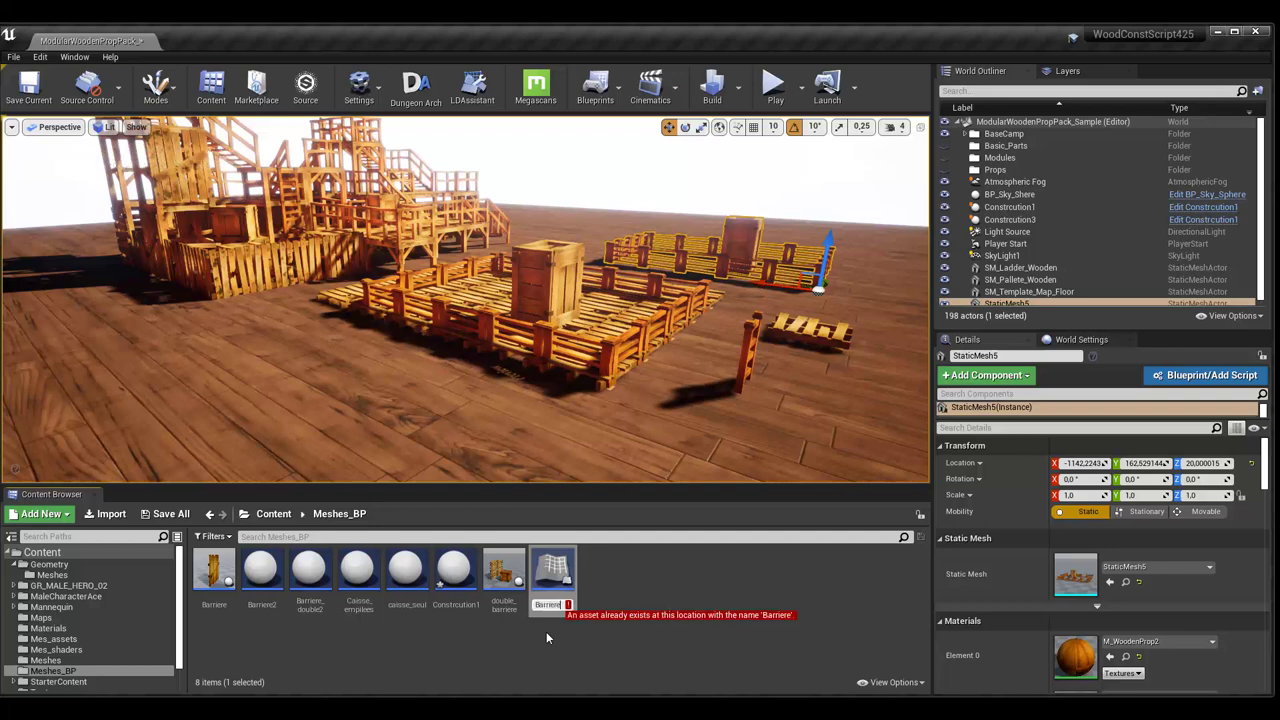
{"action": "type", "text": "3"}
{"action": "key", "text": "Return"}
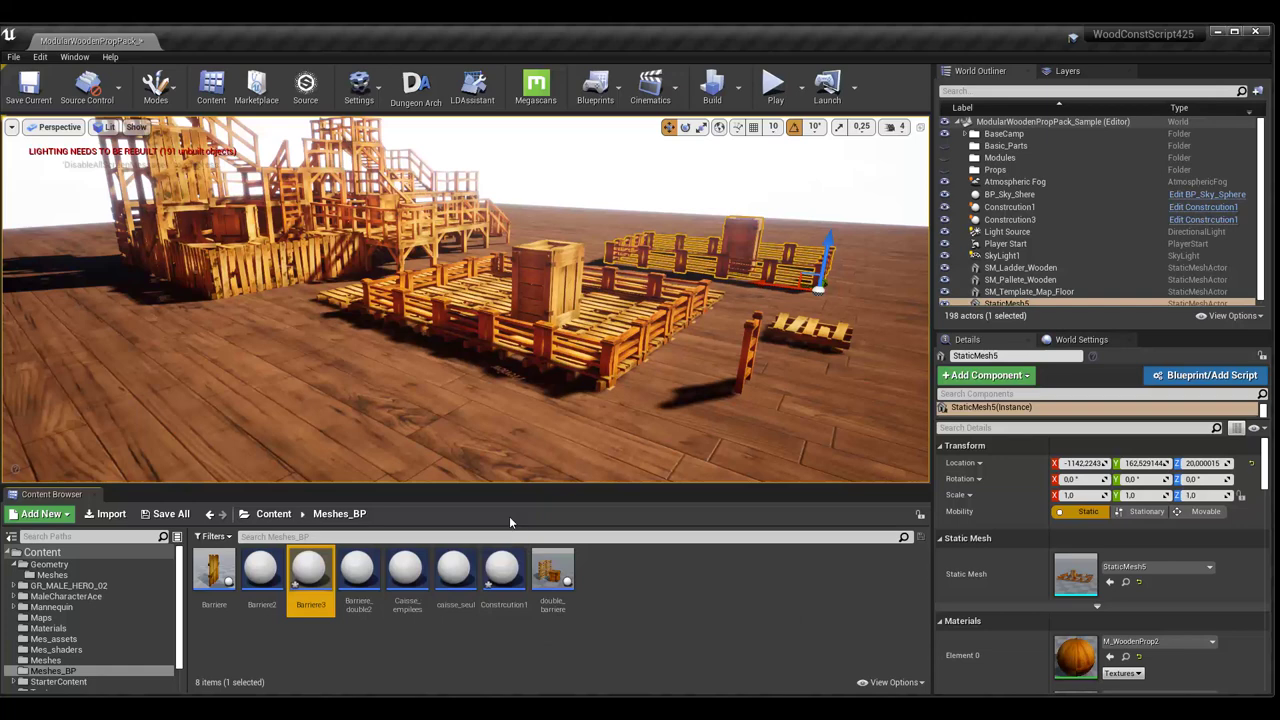
{"action": "double_click", "coordinate": [308, 580]}
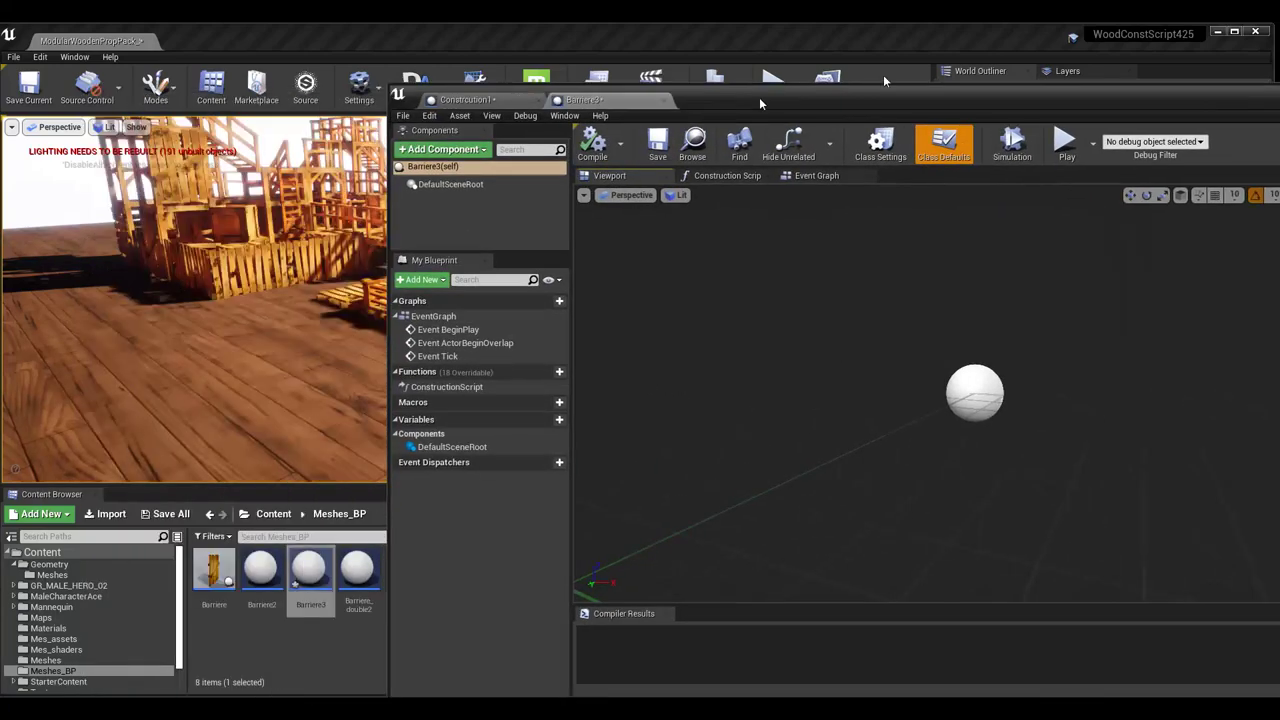
- Add SM_Crate_Wooden_Big and SM_Chair_Wooden from Content/Meshes as Barriere3 components
{"action": "left_click_drag", "start_coordinate": [454, 104], "coordinate": [1082, 94]}
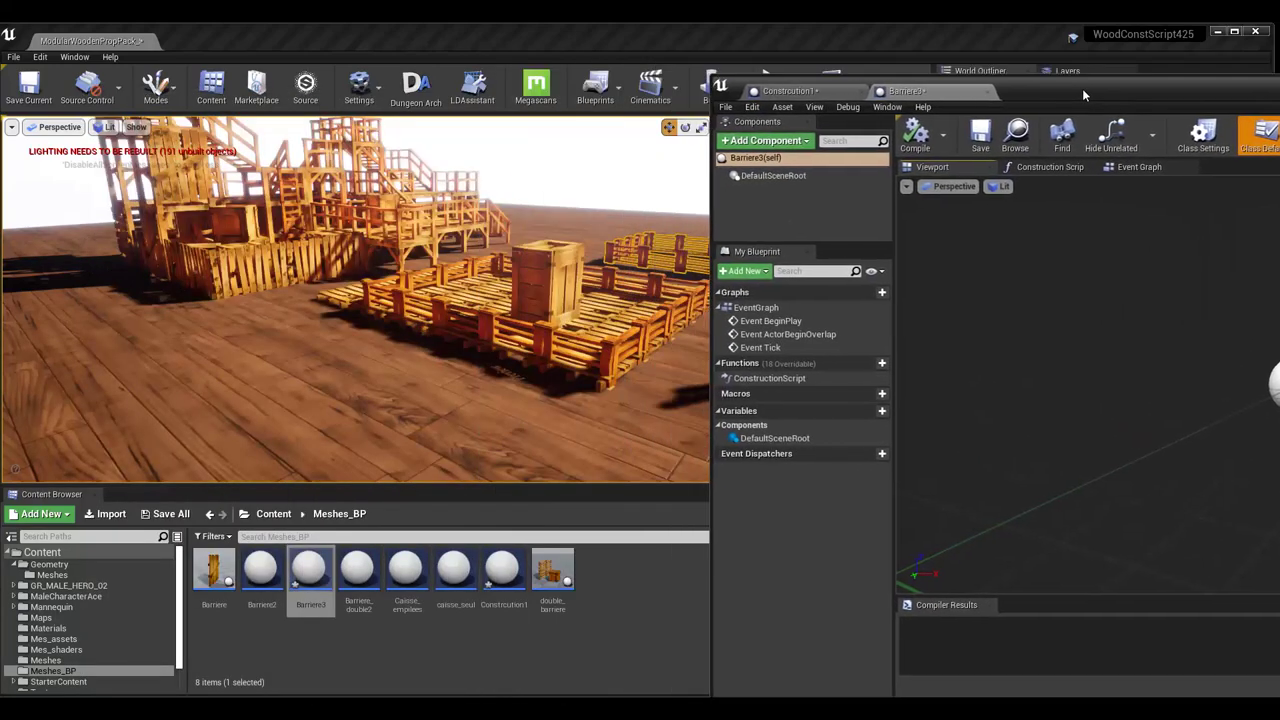
{"action": "left_click", "coordinate": [268, 514]}
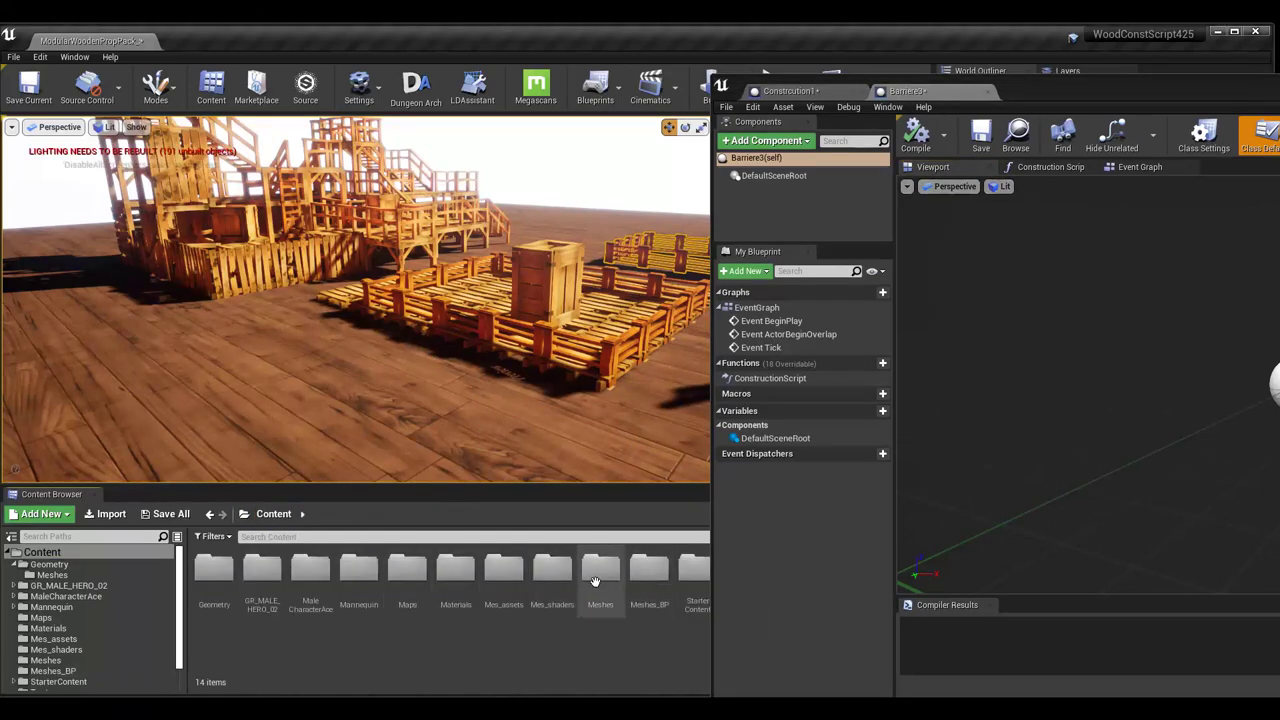
{"action": "double_click", "coordinate": [601, 570]}
{"action": "left_click_drag", "start_coordinate": [310, 575], "coordinate": [780, 180]}
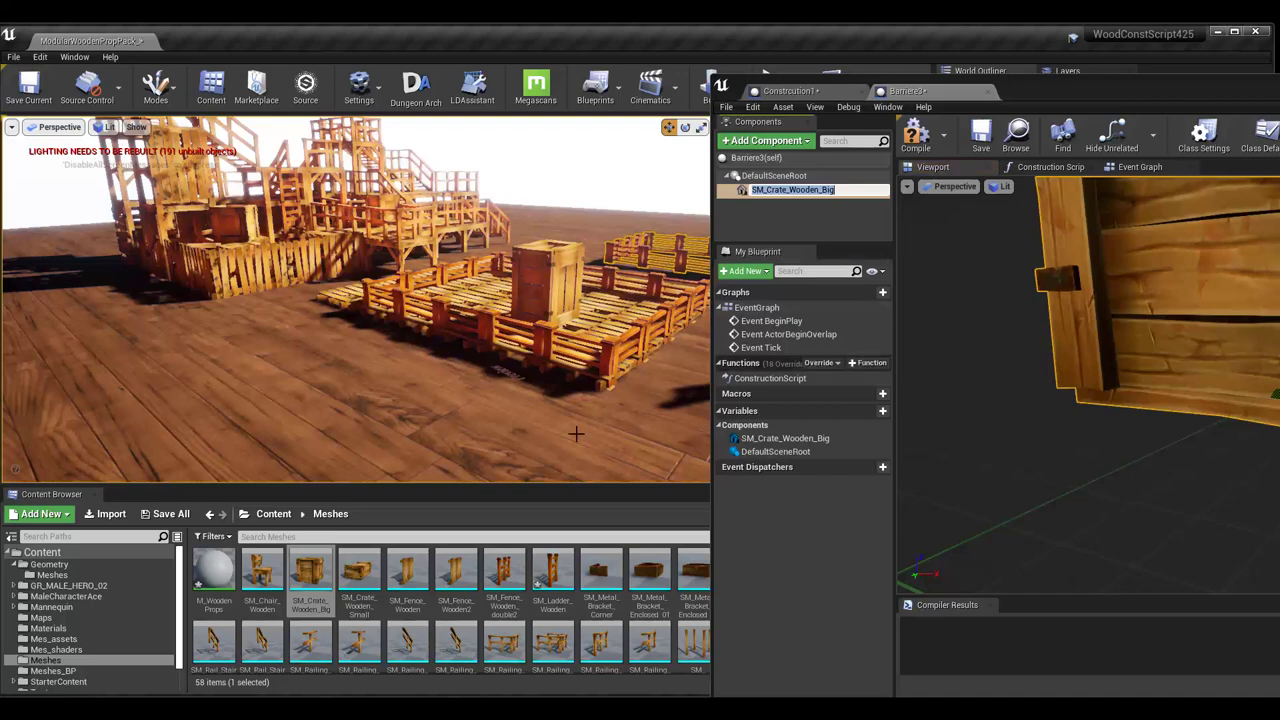
{"action": "left_click_drag", "start_coordinate": [267, 575], "coordinate": [786, 192]}
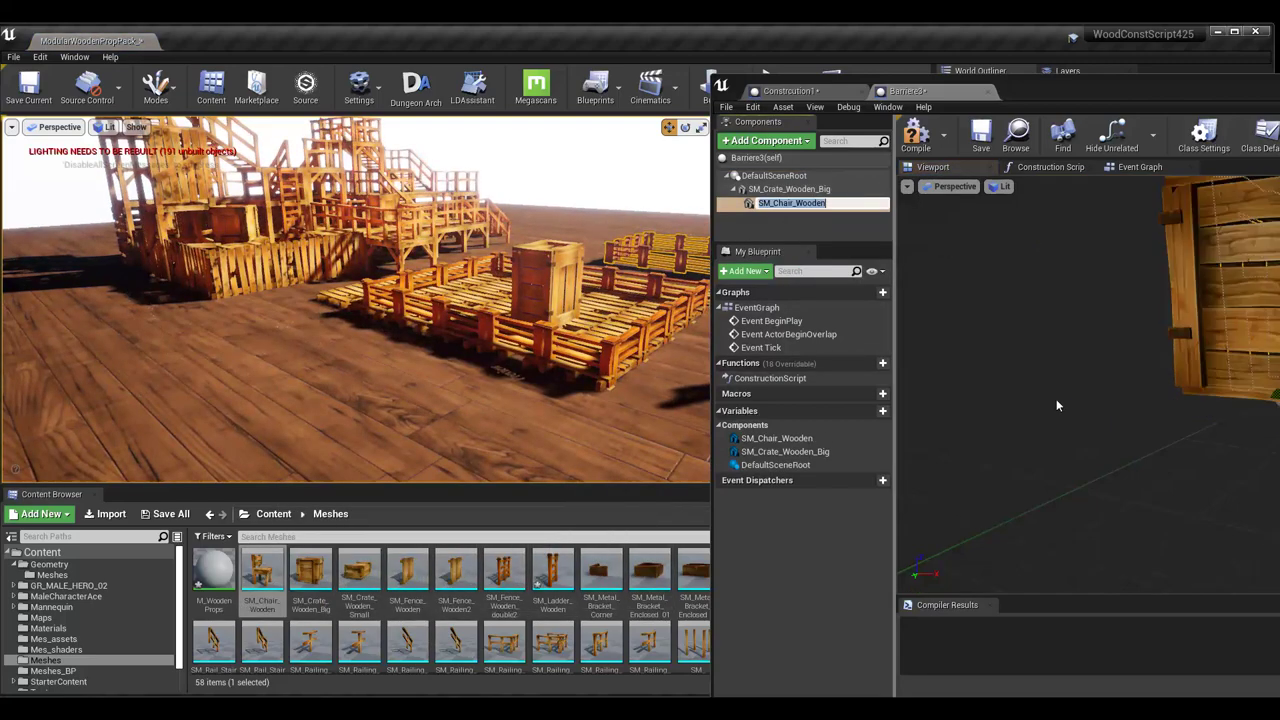
- Move the chair along Y to 99.76 beside the crate and compile Barriere3
{"action": "left_click_drag", "start_coordinate": [1145, 88], "coordinate": [508, 43]}
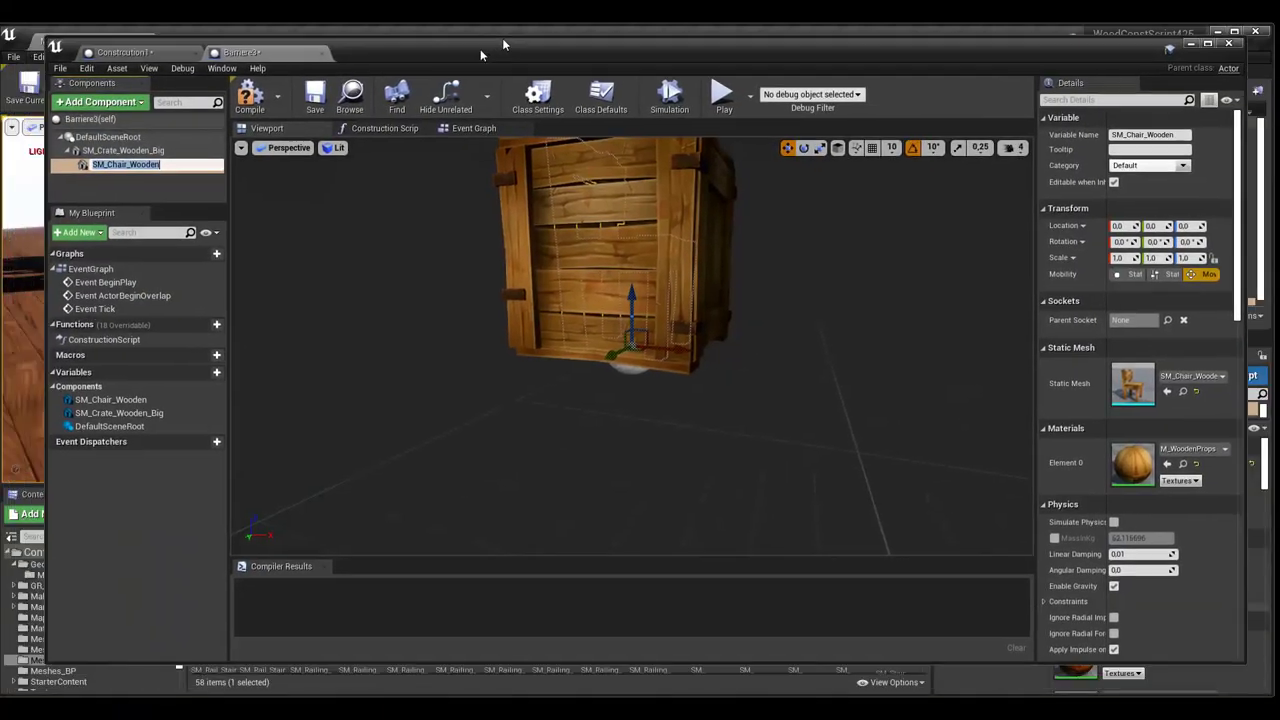
{"action": "key", "text": "Return"}
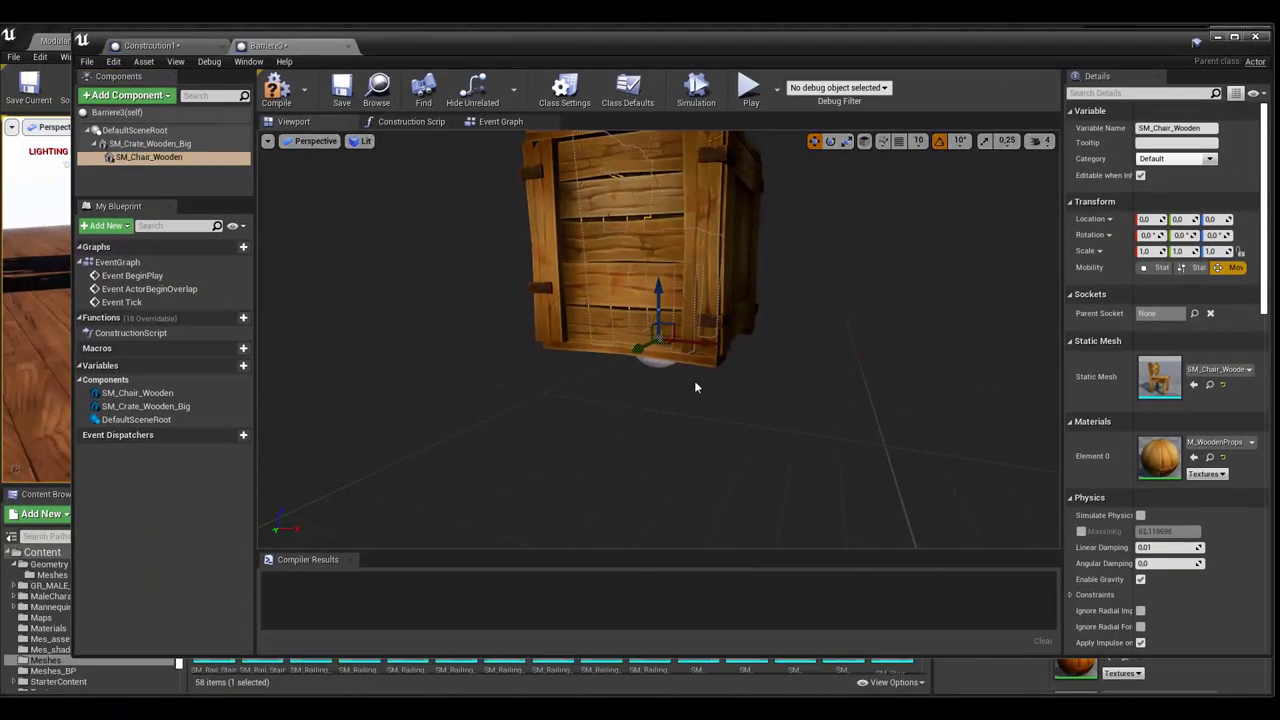
{"action": "mouse_move", "coordinate": [732, 427]}
{"action": "left_mouse_down", "text": "alt"}
{"action": "mouse_move", "coordinate": [569, 369]}
{"action": "mouse_move", "coordinate": [467, 359]}
{"action": "mouse_move", "coordinate": [430, 372]}
{"action": "left_mouse_up", "text": "alt"}
{"action": "scroll", "coordinate": [575, 399], "scroll_direction": "down", "scroll_amount": 5}
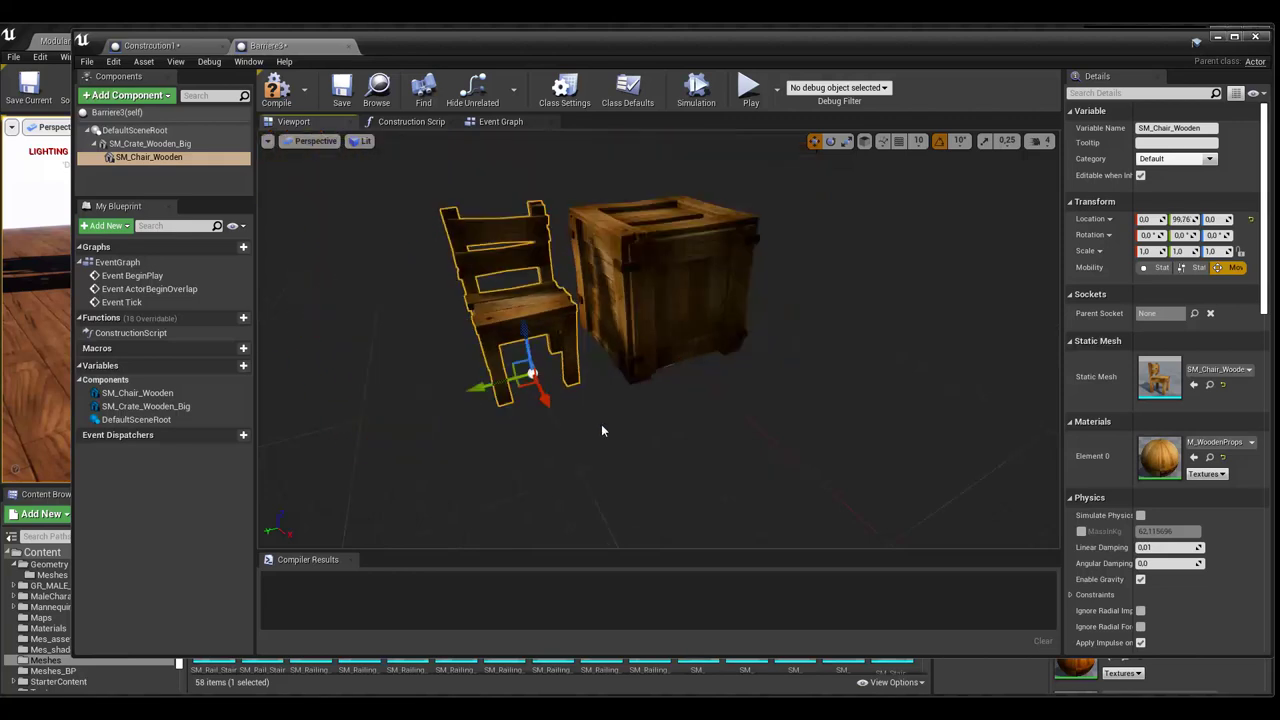
{"action": "left_click_drag", "start_coordinate": [640, 459], "coordinate": [667, 459], "text": "alt"}
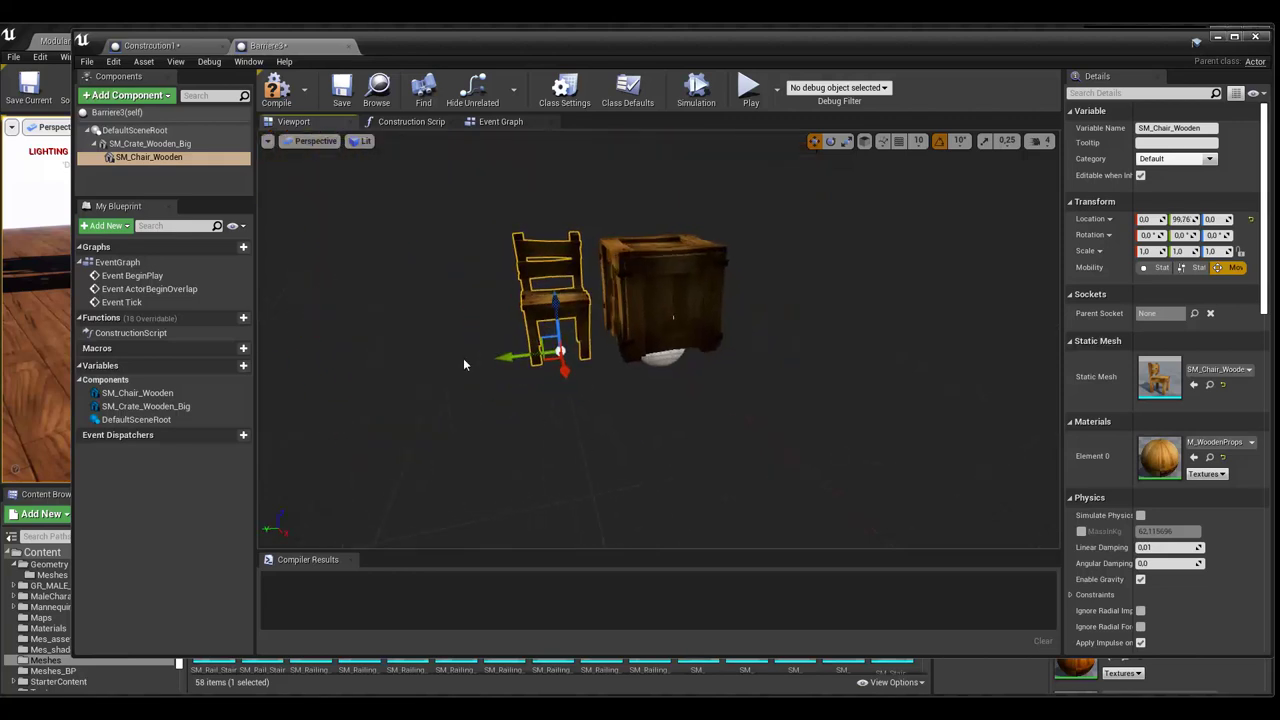
{"action": "left_click", "coordinate": [276, 88]}
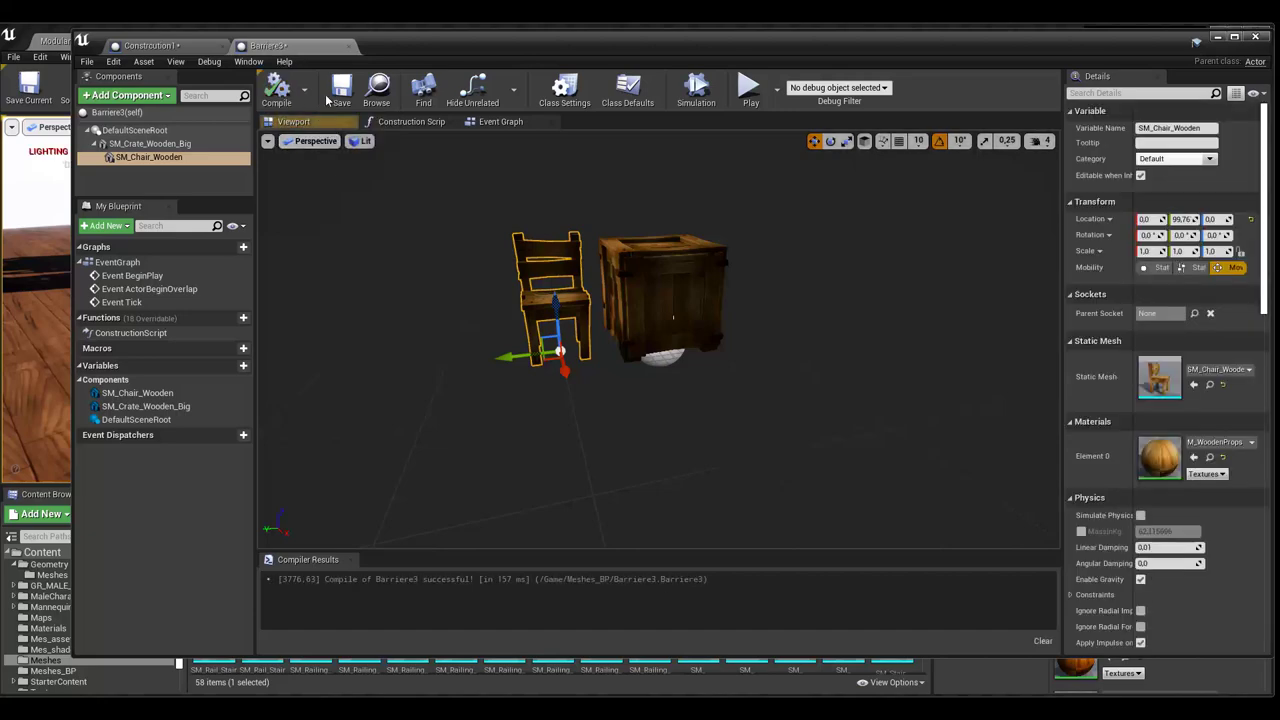
{"action": "mouse_move", "coordinate": [378, 45]}
{"action": "left_mouse_down"}
{"action": "mouse_move", "coordinate": [1138, 222]}
{"action": "mouse_move", "coordinate": [1279, 350]}
{"action": "left_mouse_up"}
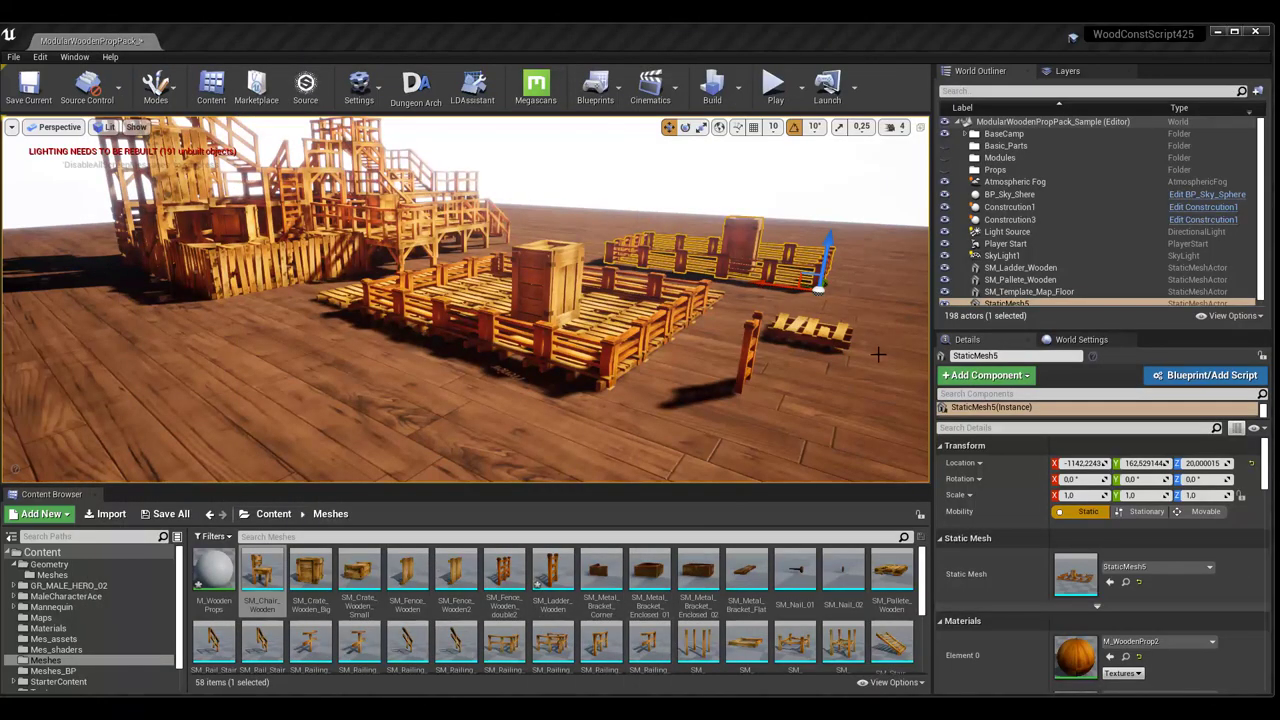
- Test-drop double_barriere and Barriere3 into the level, delete both, then reopen Barriere3
{"action": "left_click", "coordinate": [273, 514]}
{"action": "double_click", "coordinate": [648, 570]}
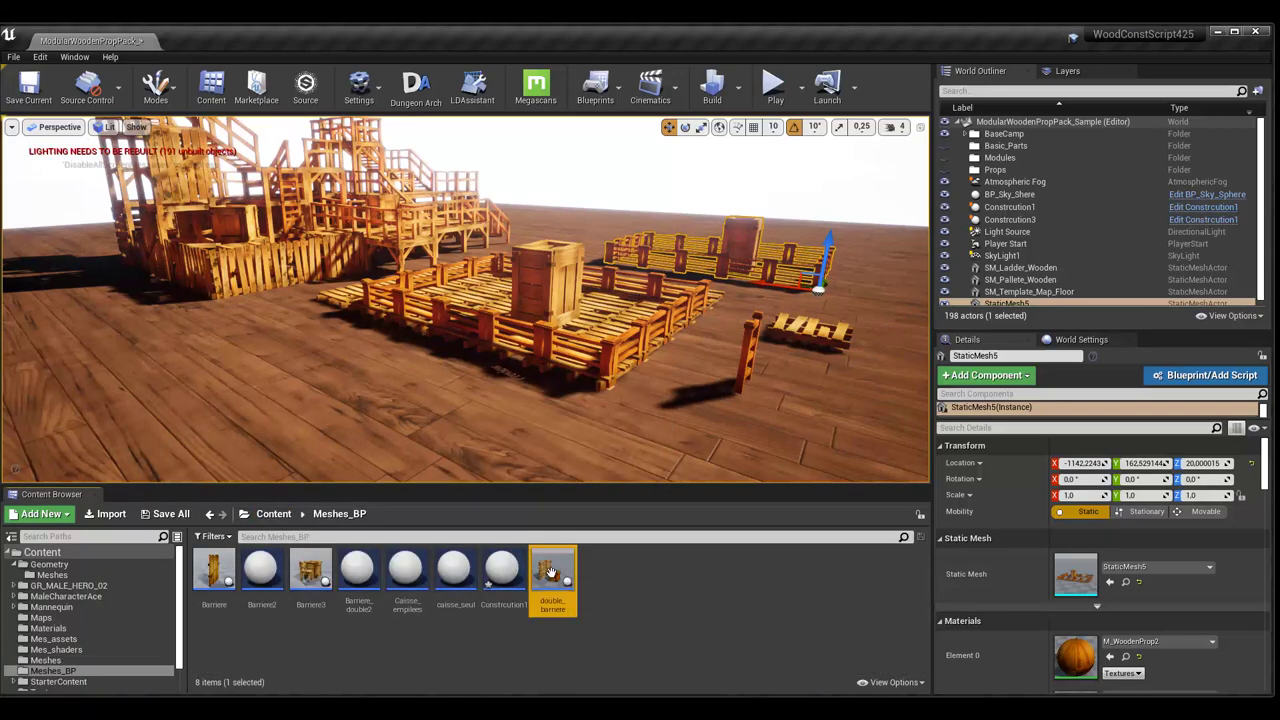
{"action": "mouse_move", "coordinate": [553, 572]}
{"action": "left_mouse_down"}
{"action": "mouse_move", "coordinate": [325, 412]}
{"action": "mouse_move", "coordinate": [334, 466]}
{"action": "left_mouse_up"}
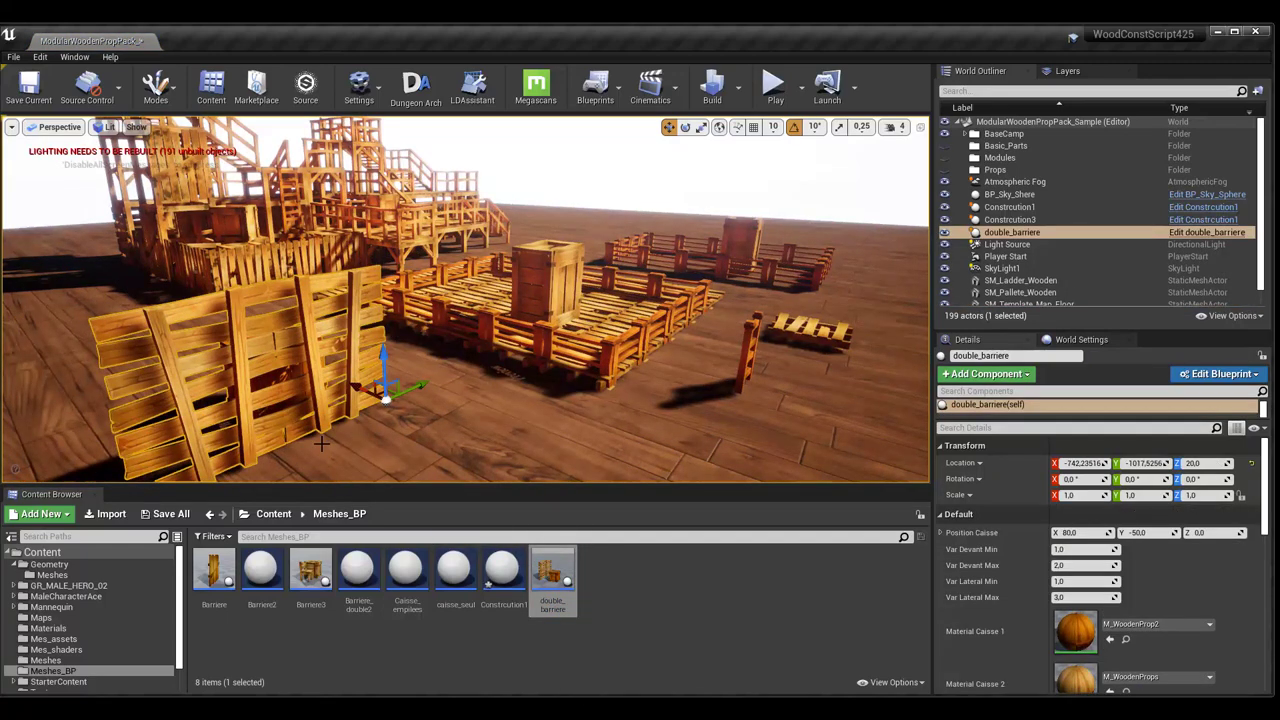
{"action": "key", "text": "Delete"}
{"action": "mouse_move", "coordinate": [310, 570]}
{"action": "left_mouse_down"}
{"action": "mouse_move", "coordinate": [232, 452]}
{"action": "mouse_move", "coordinate": [175, 436]}
{"action": "left_mouse_up"}
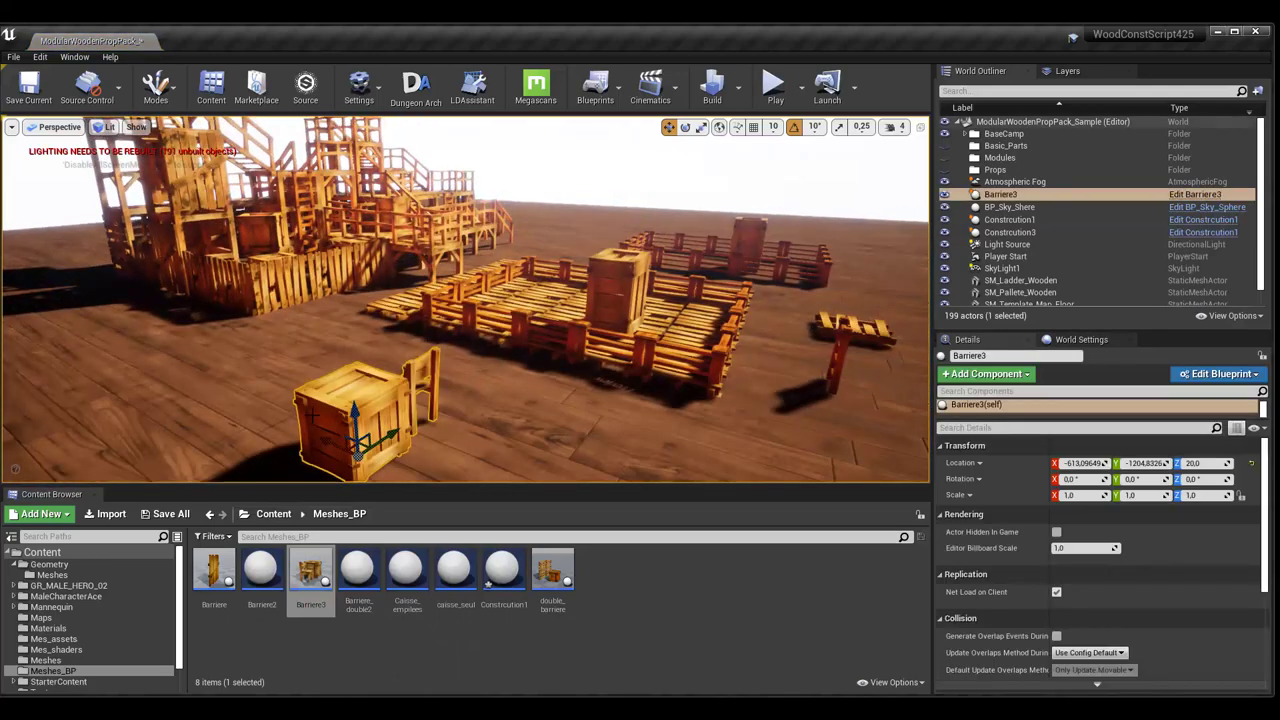
{"action": "key", "text": "Delete"}
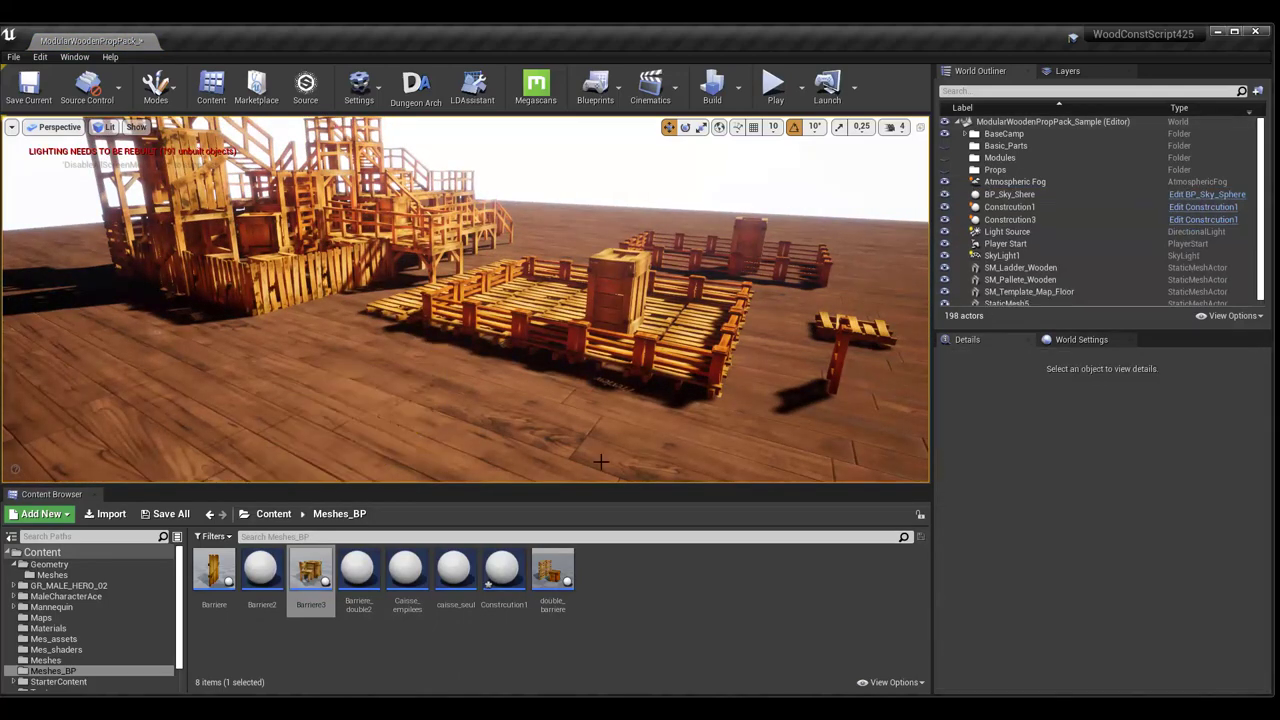
{"action": "double_click", "coordinate": [310, 570]}
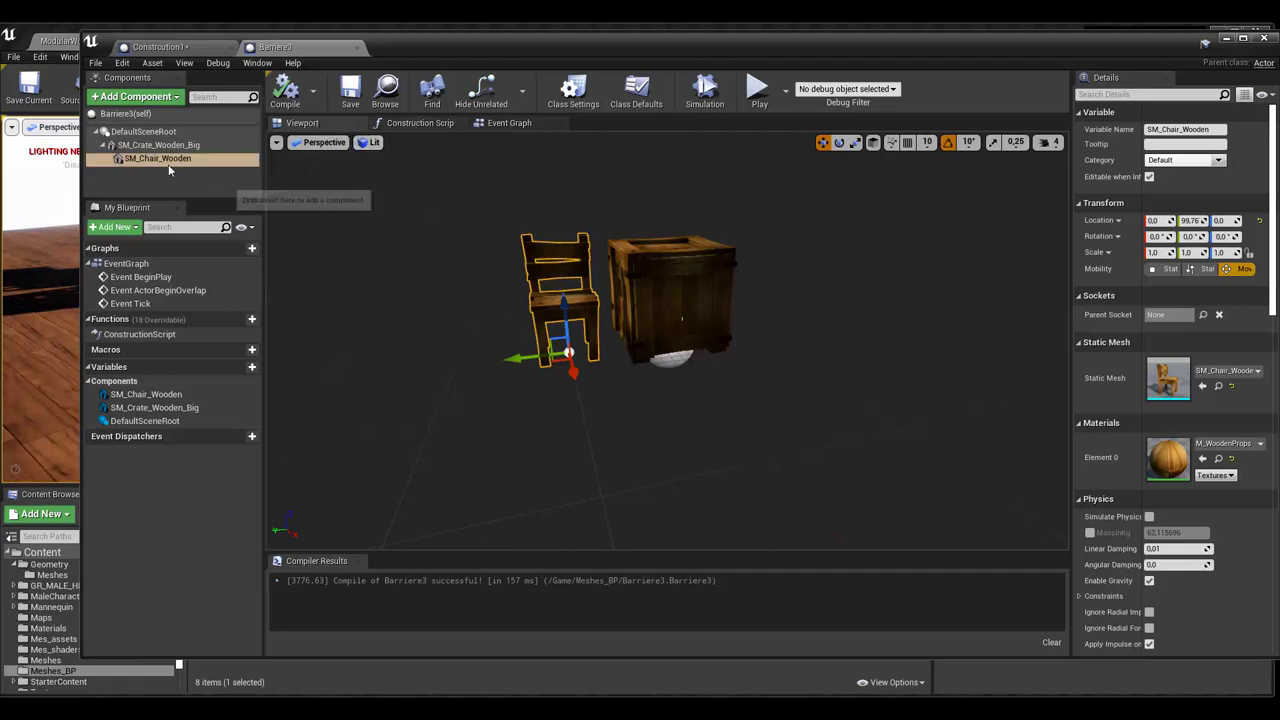
- Delete the SM_Crate_Wooden_Big and SM_Chair_Wooden components, leaving only DefaultSceneRoot, then minimize the editor
{"action": "left_click", "coordinate": [415, 123]}
{"action": "left_click_drag", "start_coordinate": [703, 349], "coordinate": [403, 285]}
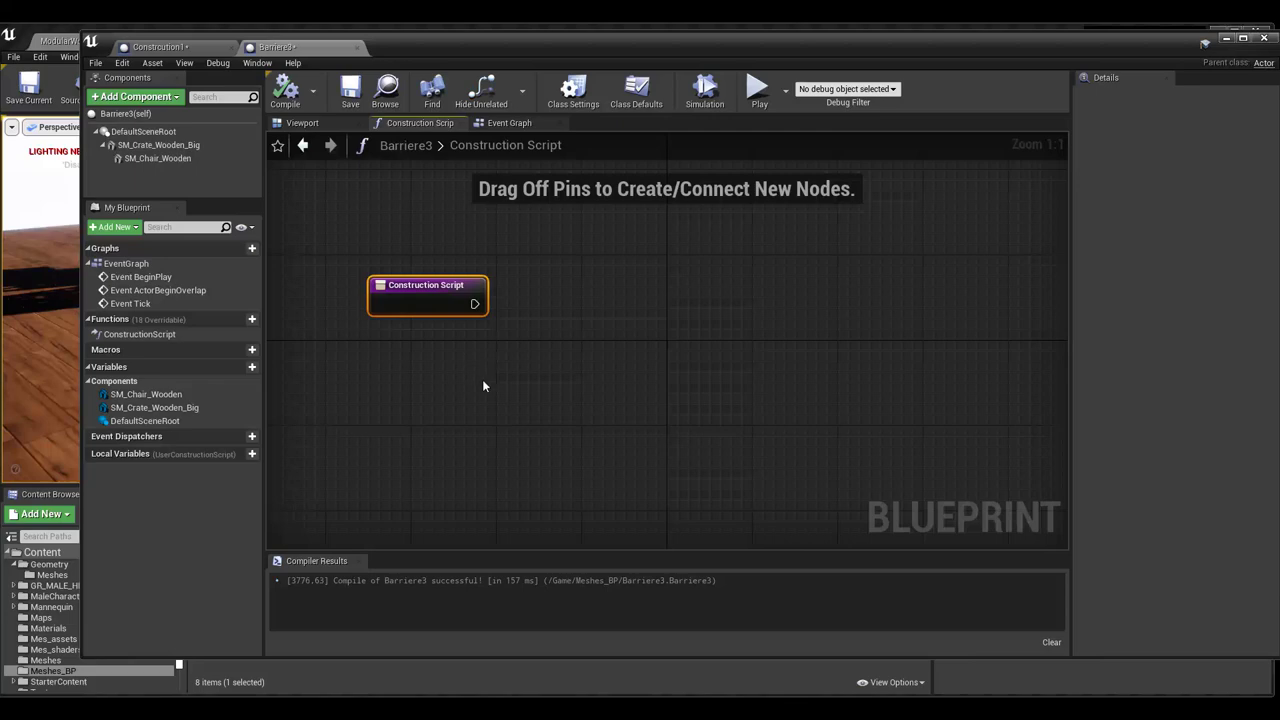
{"action": "left_click", "coordinate": [148, 146]}
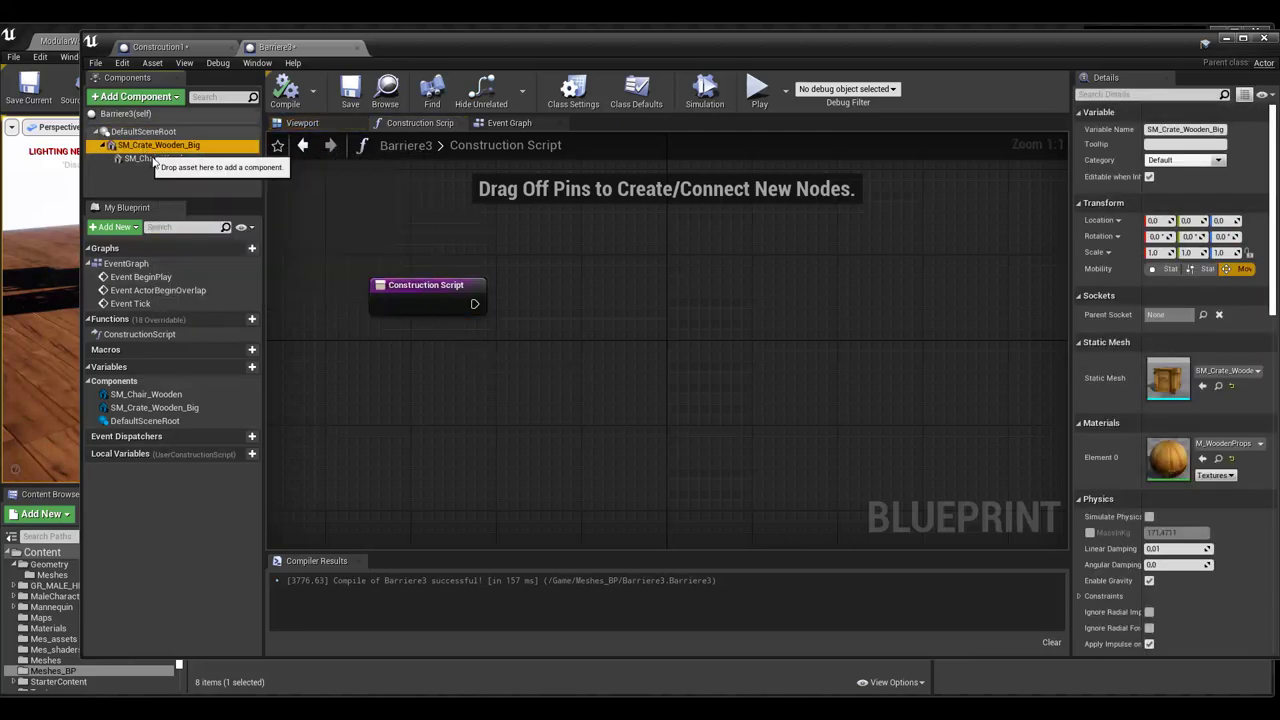
{"action": "key", "text": "Delete"}
{"action": "left_click", "coordinate": [157, 148]}
{"action": "key", "text": "Delete"}
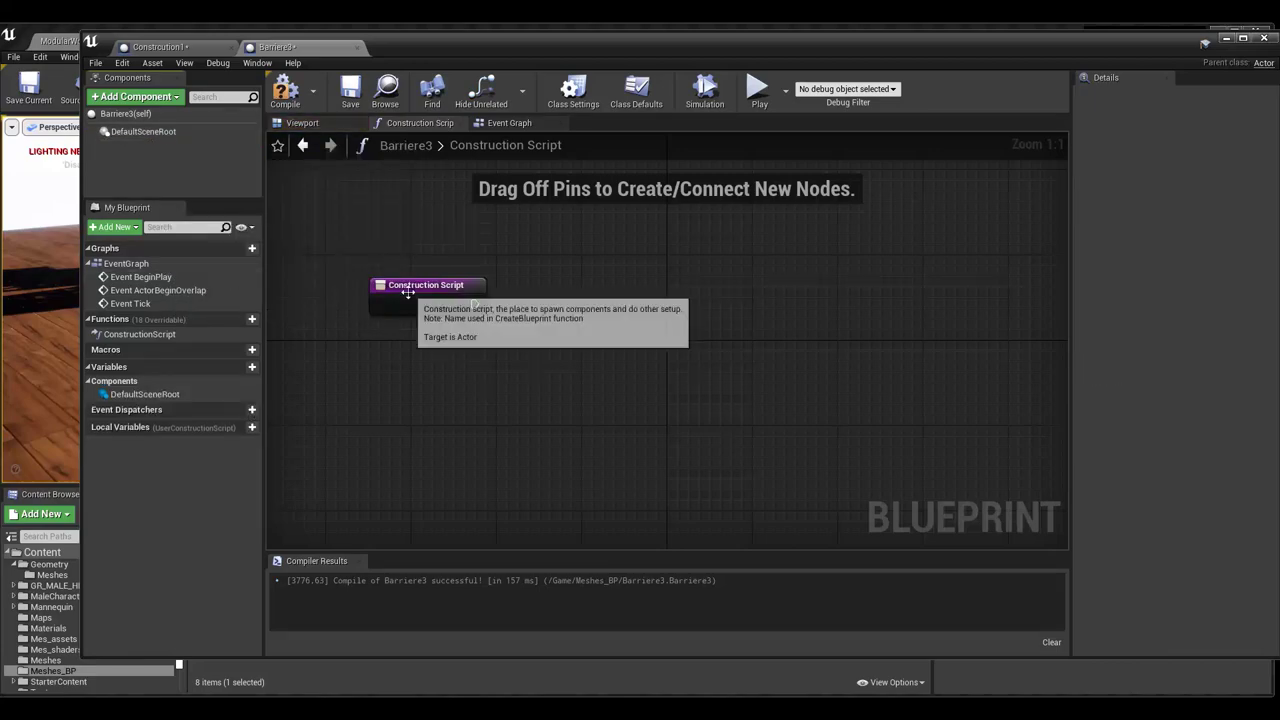
{"action": "left_click_drag", "start_coordinate": [408, 291], "coordinate": [386, 312]}
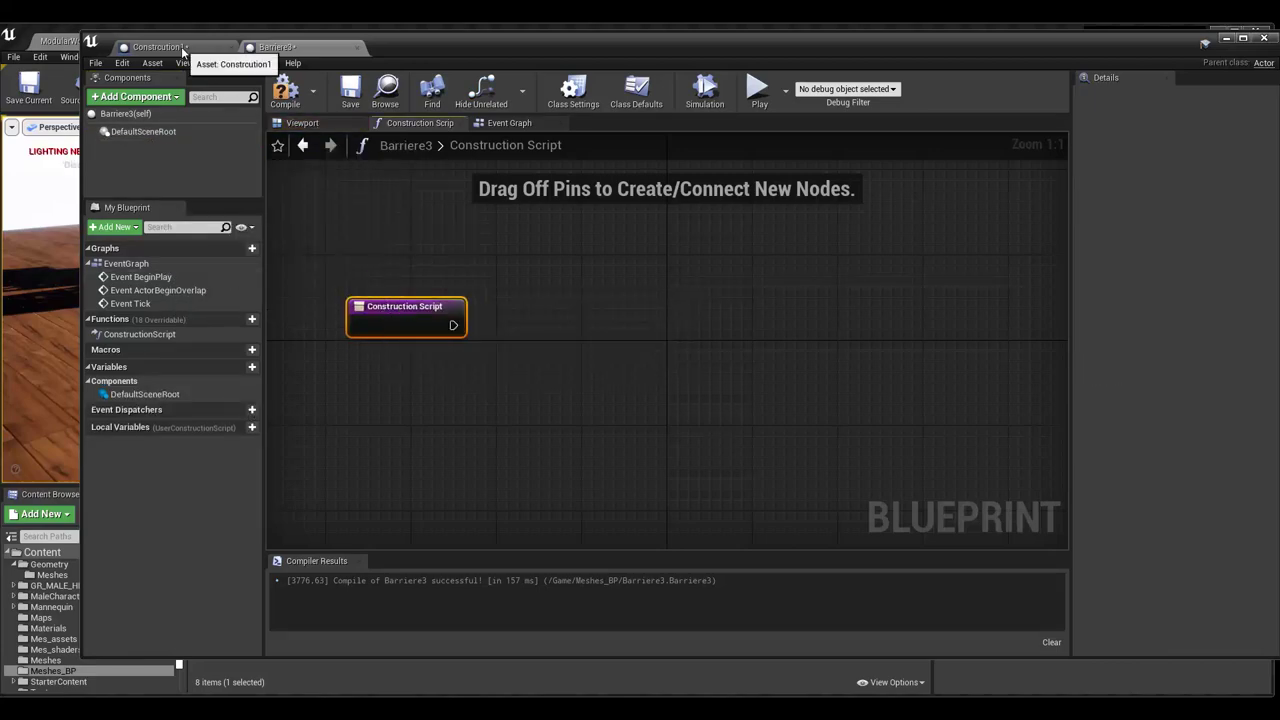
{"action": "left_click", "coordinate": [1226, 38]}
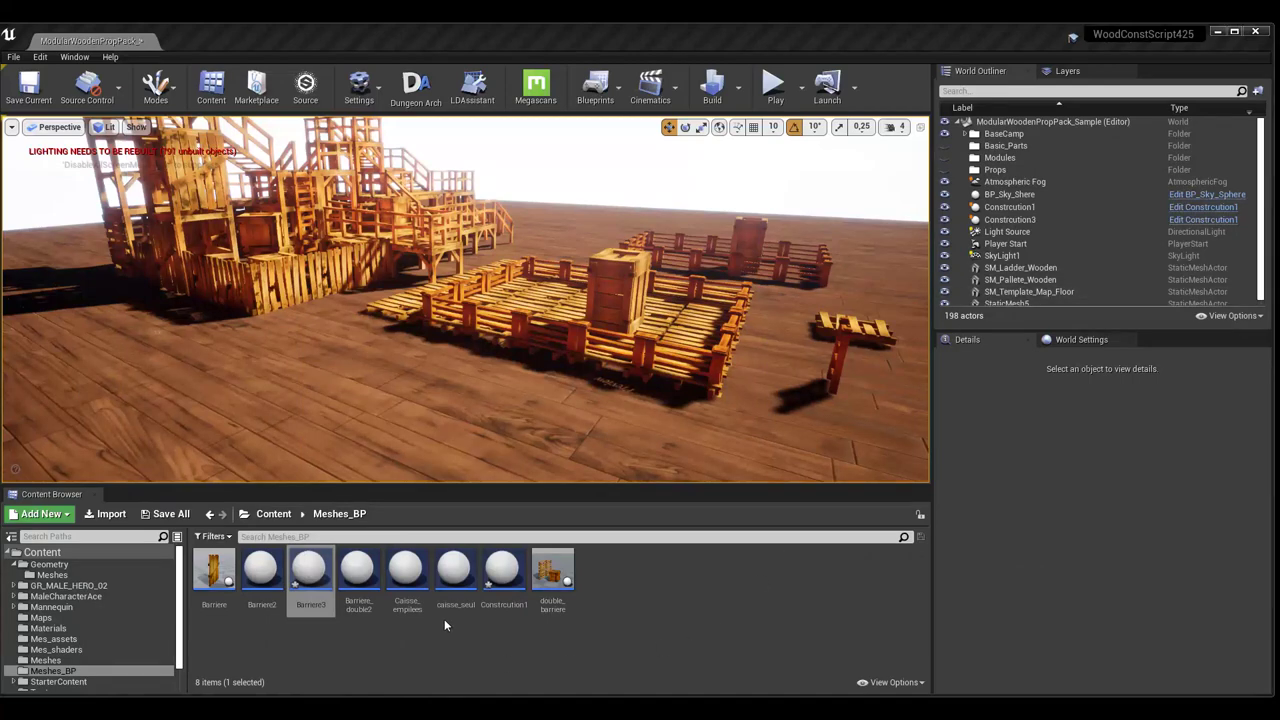
{"action": "left_click", "coordinate": [274, 516]}
{"action": "double_click", "coordinate": [645, 572]}
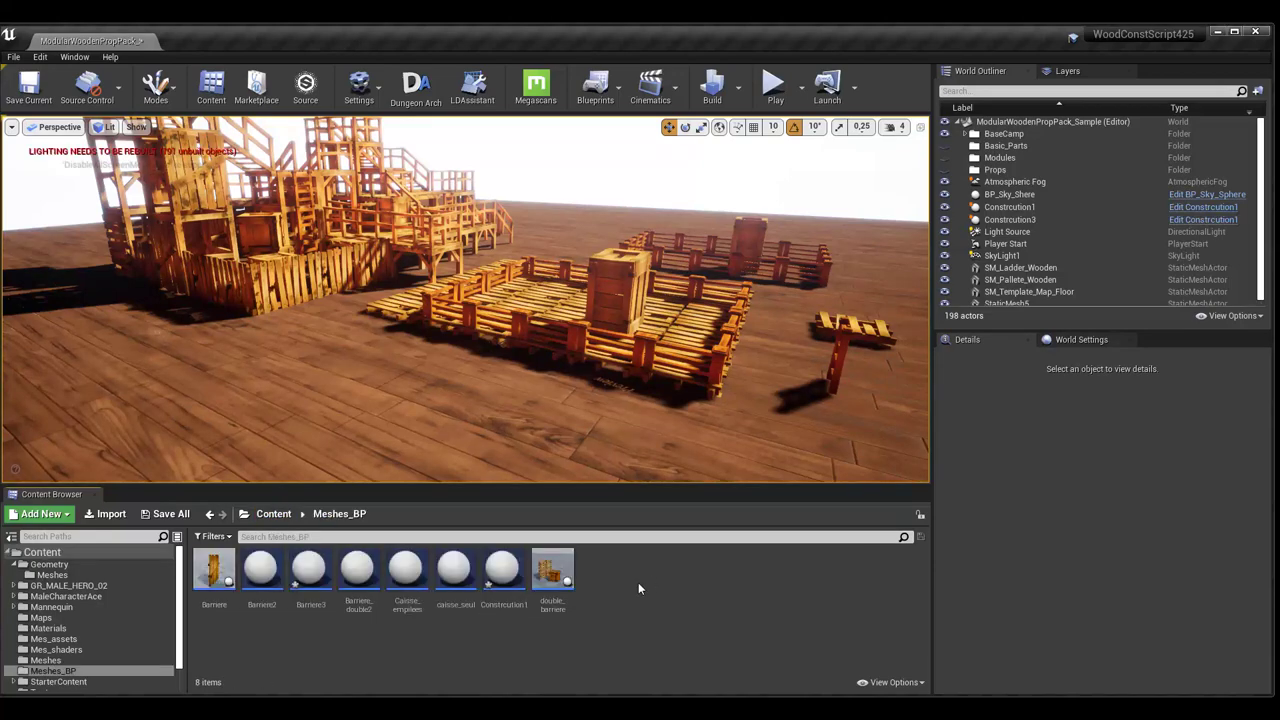
{"action": "left_click", "coordinate": [503, 575]}
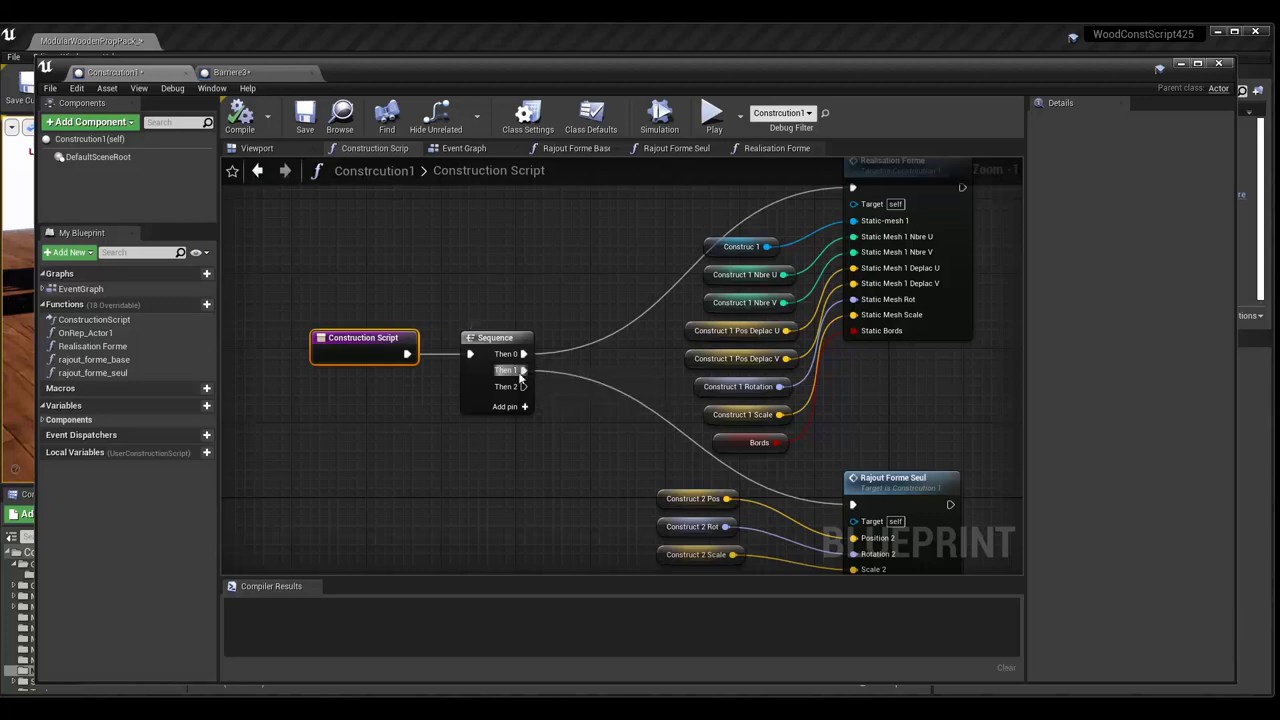
{"action": "scroll", "coordinate": [900, 400], "scroll_direction": "down", "scroll_amount": 1}
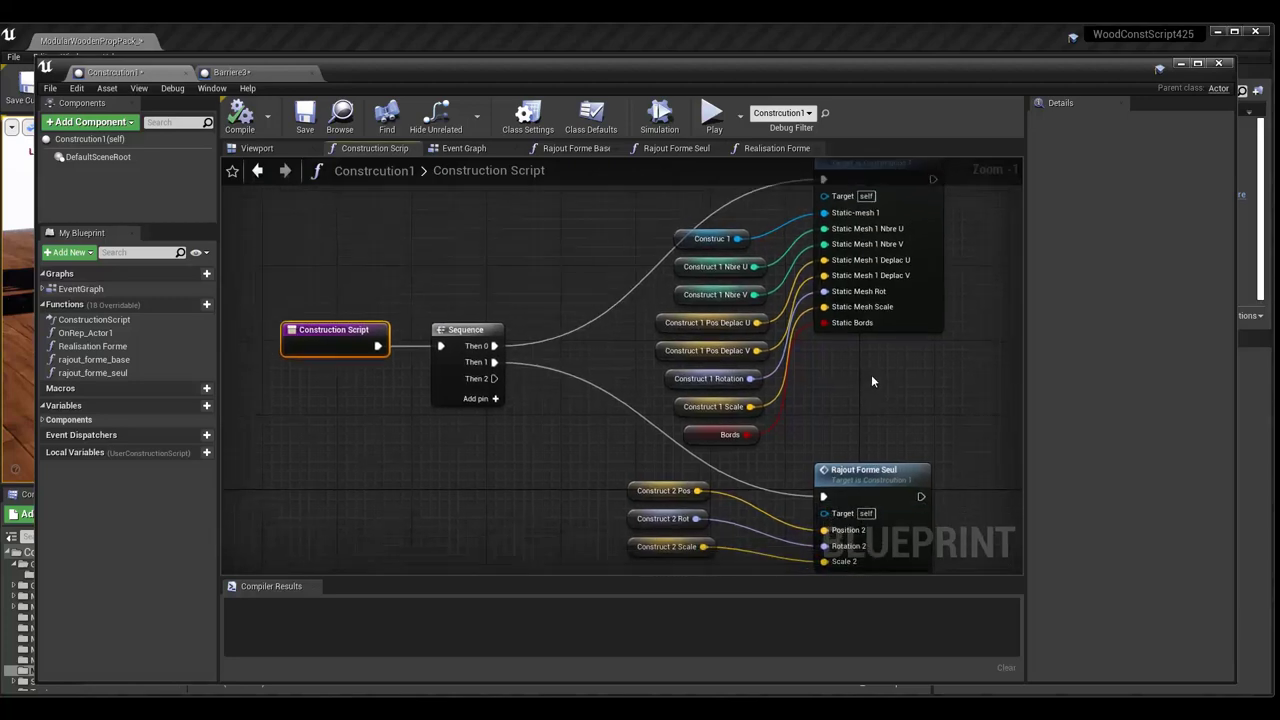
{"action": "mouse_move", "coordinate": [900, 400]}
{"action": "right_mouse_down"}
{"action": "mouse_move", "coordinate": [854, 408]}
{"action": "mouse_move", "coordinate": [843, 382]}
{"action": "right_mouse_up"}
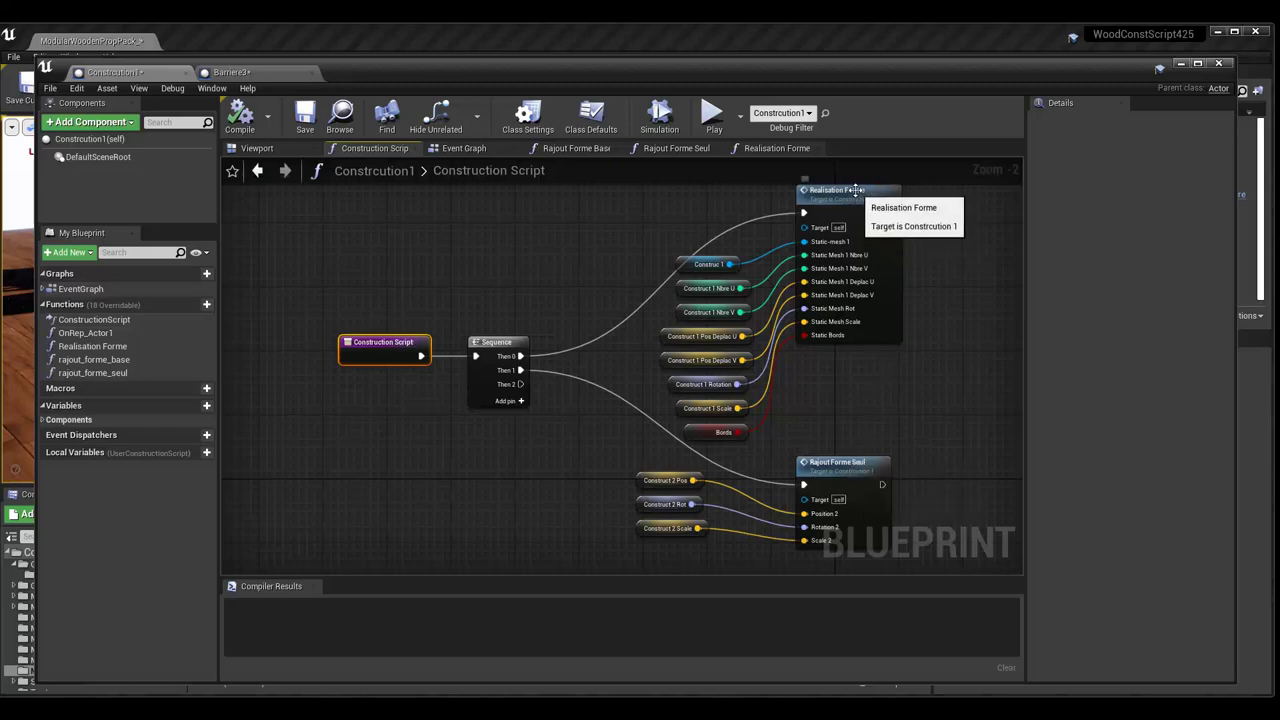
{"action": "right_click_drag", "start_coordinate": [882, 423], "coordinate": [865, 443]}
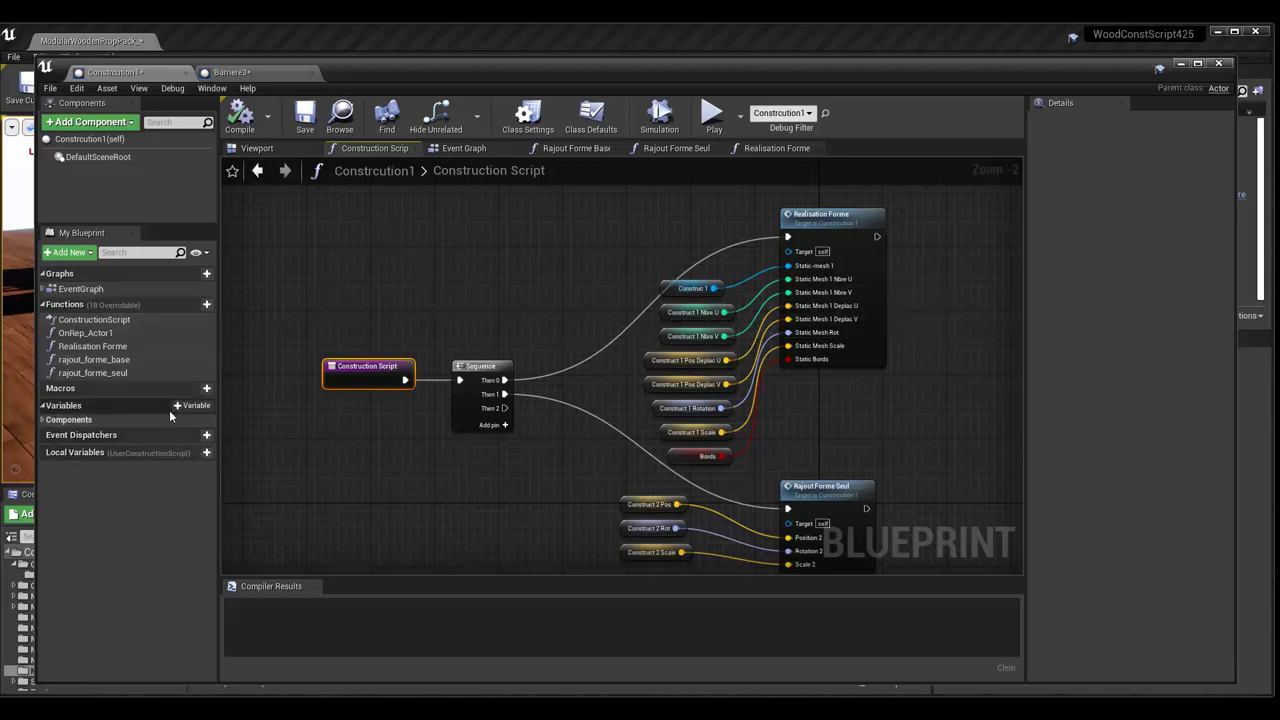
{"action": "left_click", "coordinate": [68, 420]}
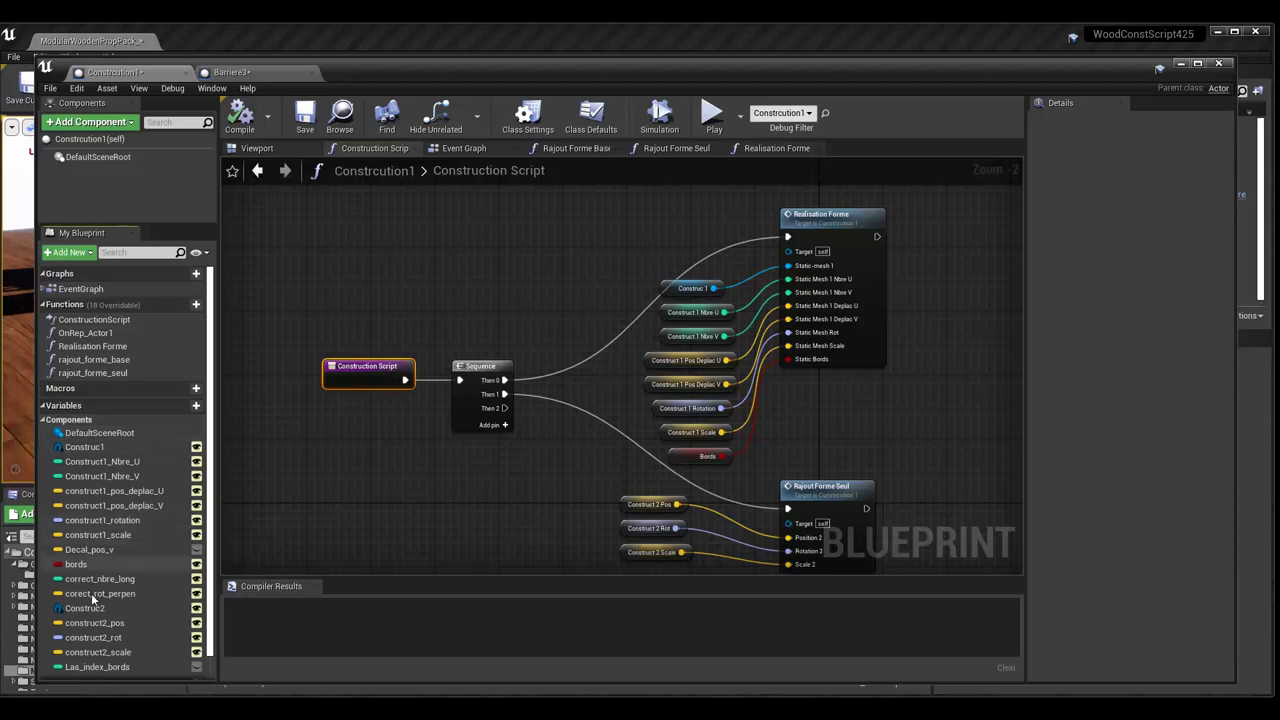
{"action": "scroll", "coordinate": [110, 595], "scroll_direction": "down", "scroll_amount": 1}
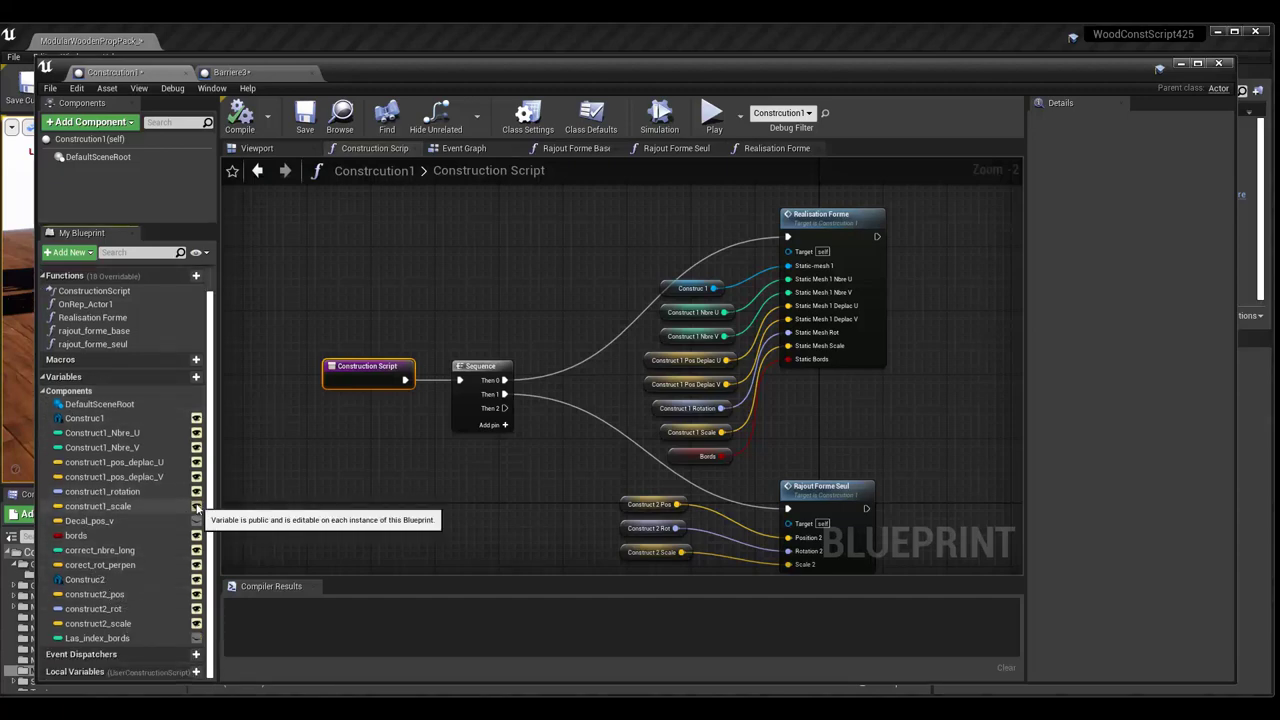
{"action": "left_click_drag", "start_coordinate": [363, 73], "coordinate": [1279, 104]}
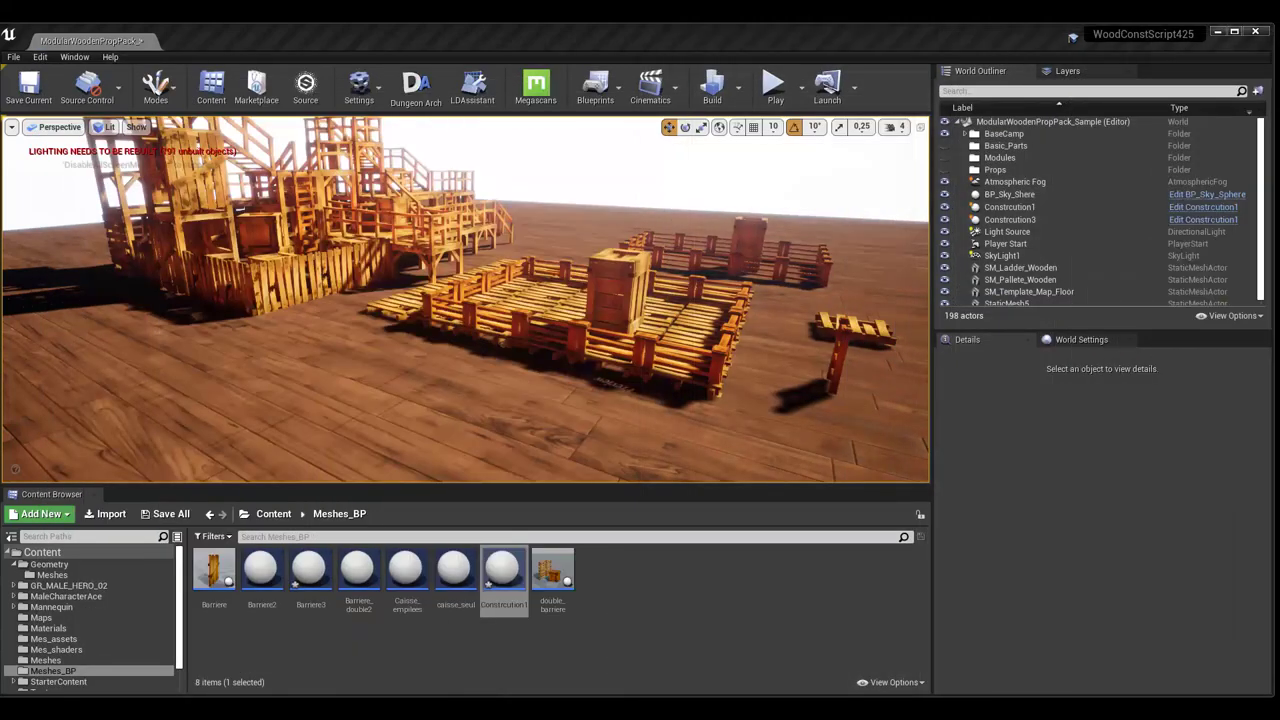
- Select Construction1, scroll through its Details values, and open its Blueprint via Edit Construction1
{"action": "left_click", "coordinate": [1010, 207]}
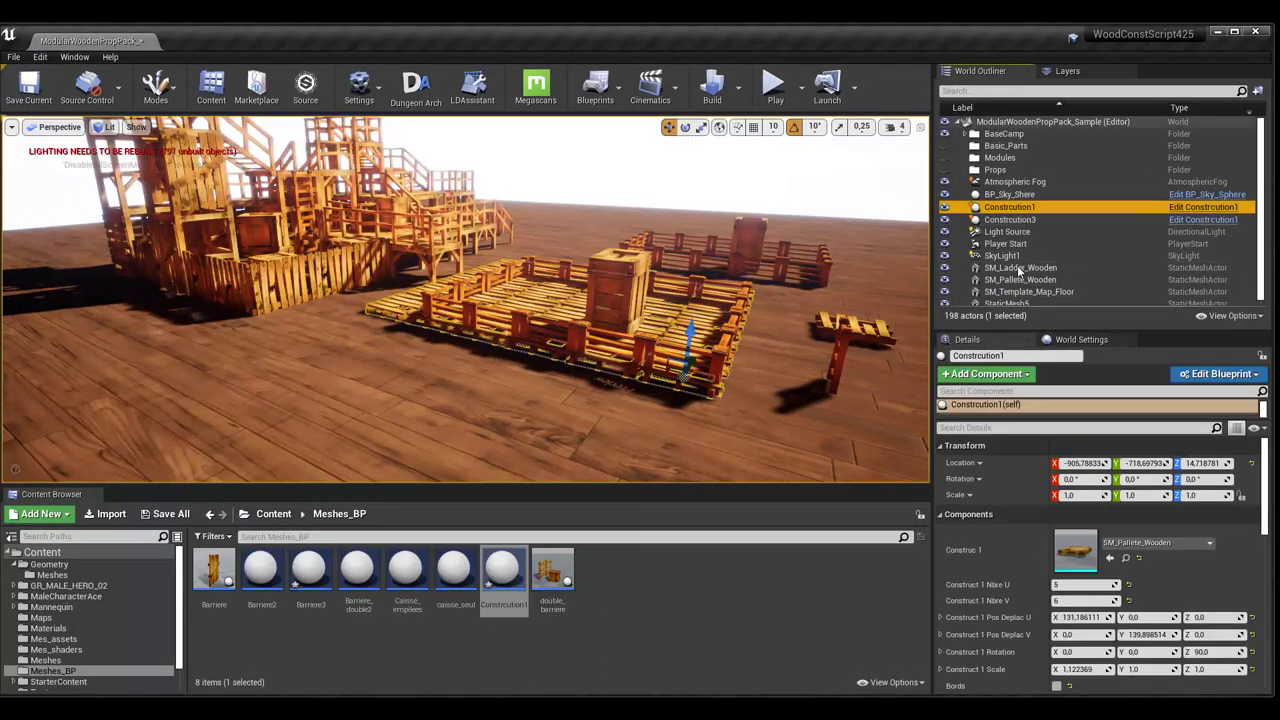
{"action": "scroll", "coordinate": [970, 559], "scroll_direction": "down", "scroll_amount": 1}
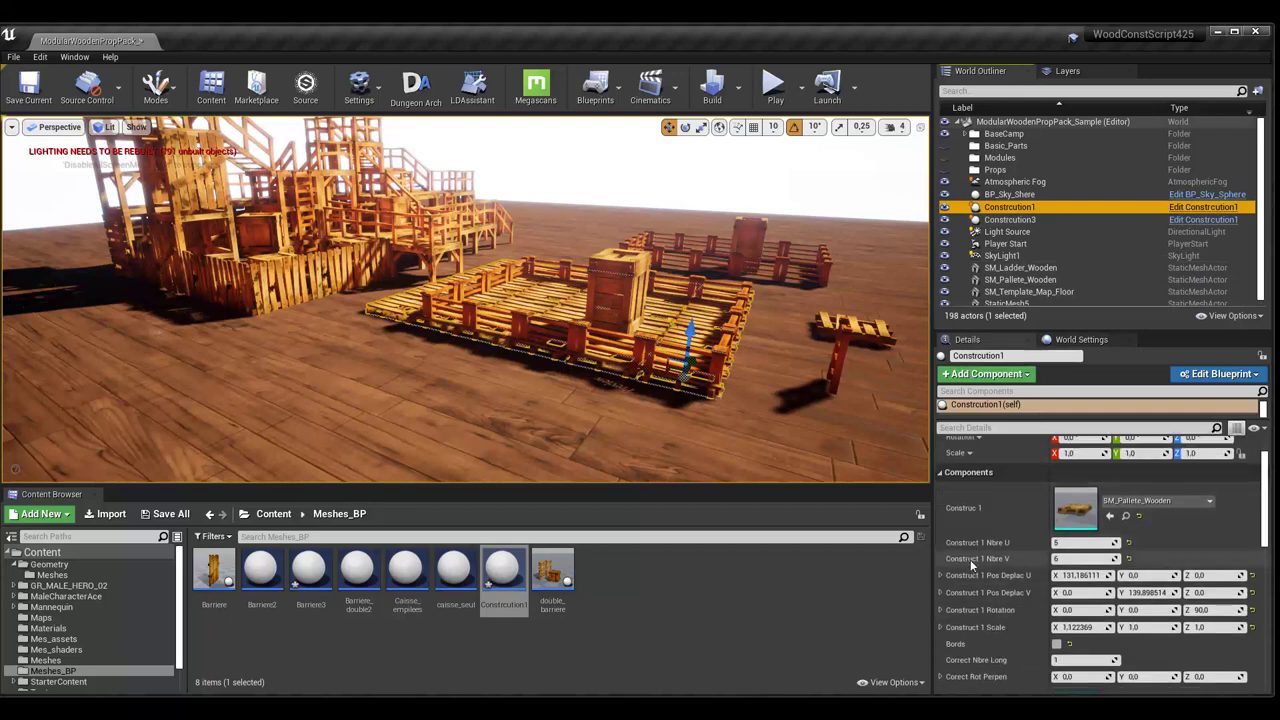
{"action": "scroll", "coordinate": [978, 512], "scroll_direction": "up", "scroll_amount": 1}
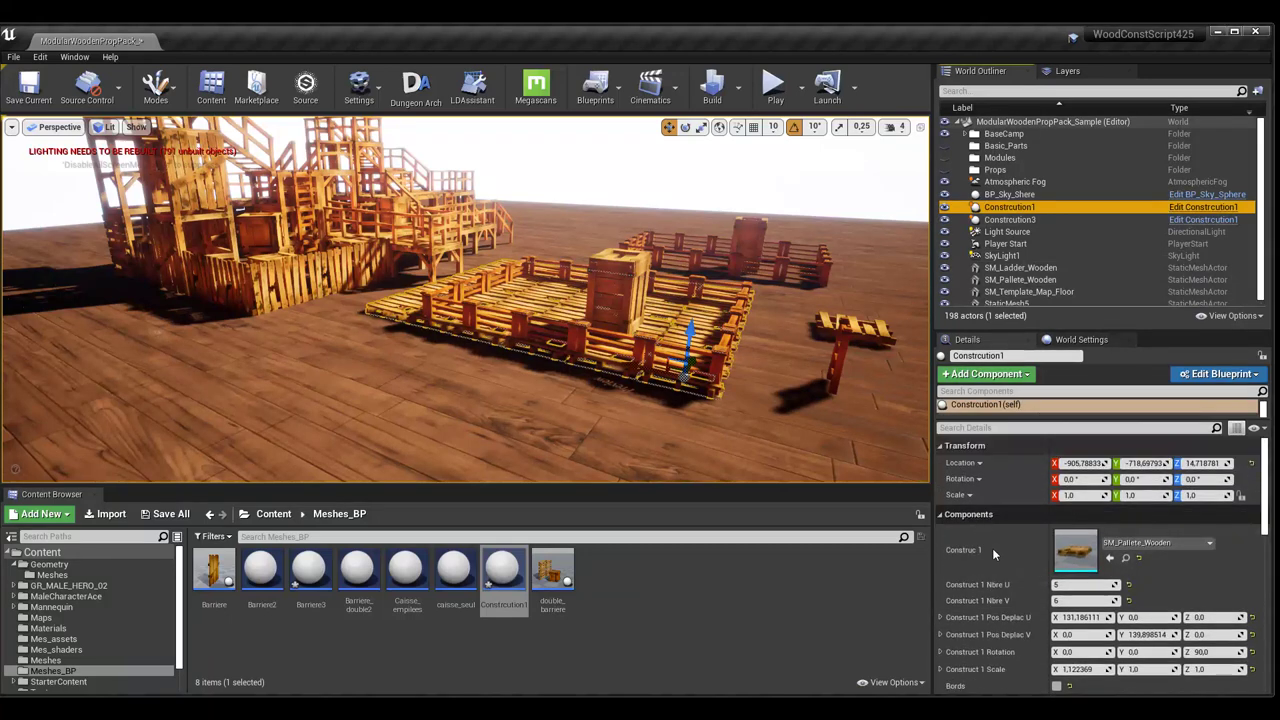
{"action": "scroll", "coordinate": [995, 549], "scroll_direction": "down", "scroll_amount": 1}
{"action": "scroll", "coordinate": [1016, 545], "scroll_direction": "down", "scroll_amount": 1}
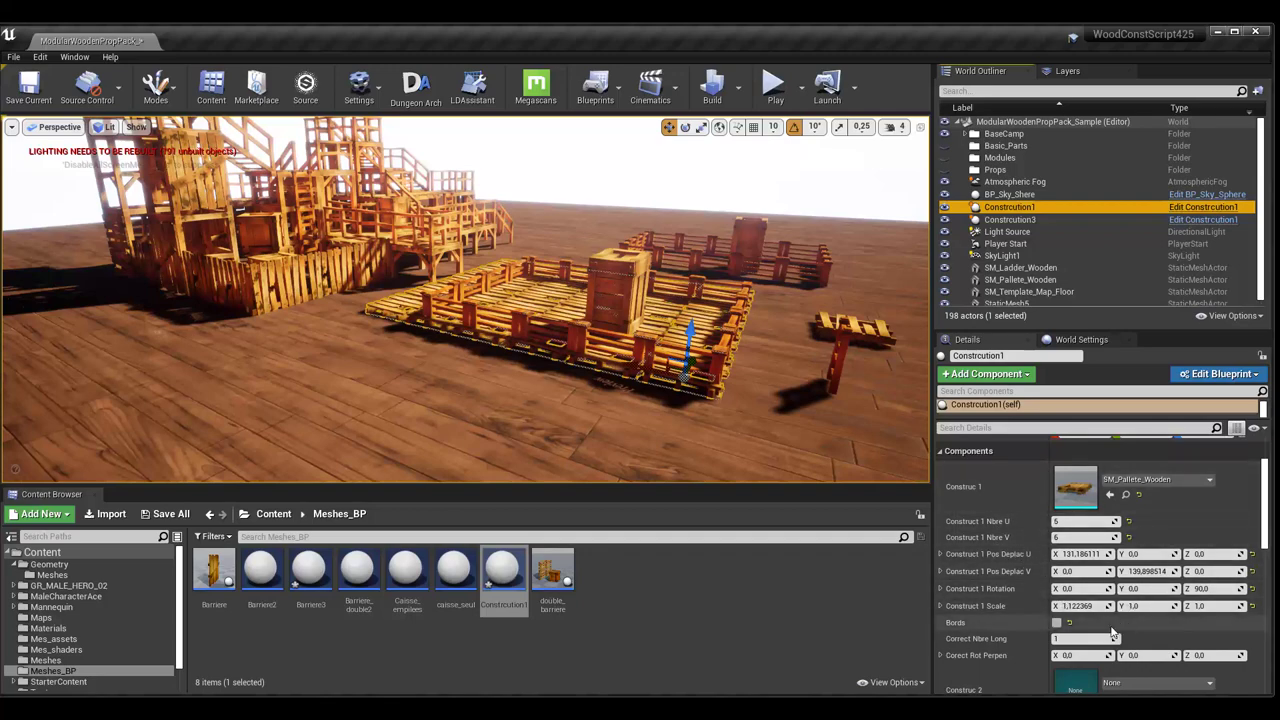
{"action": "left_click", "coordinate": [1203, 206]}
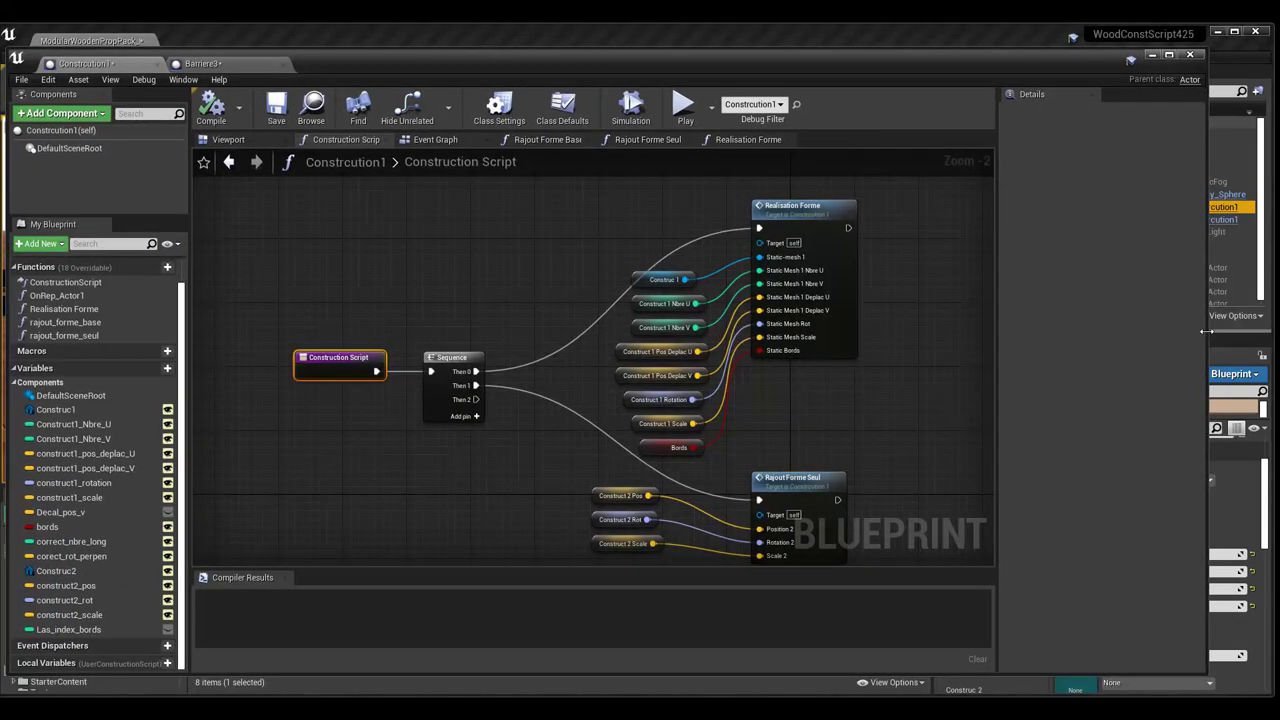
- Narrow and reposition the Blueprint window so the level details stay visible
{"action": "left_click_drag", "start_coordinate": [1149, 331], "coordinate": [918, 356]}
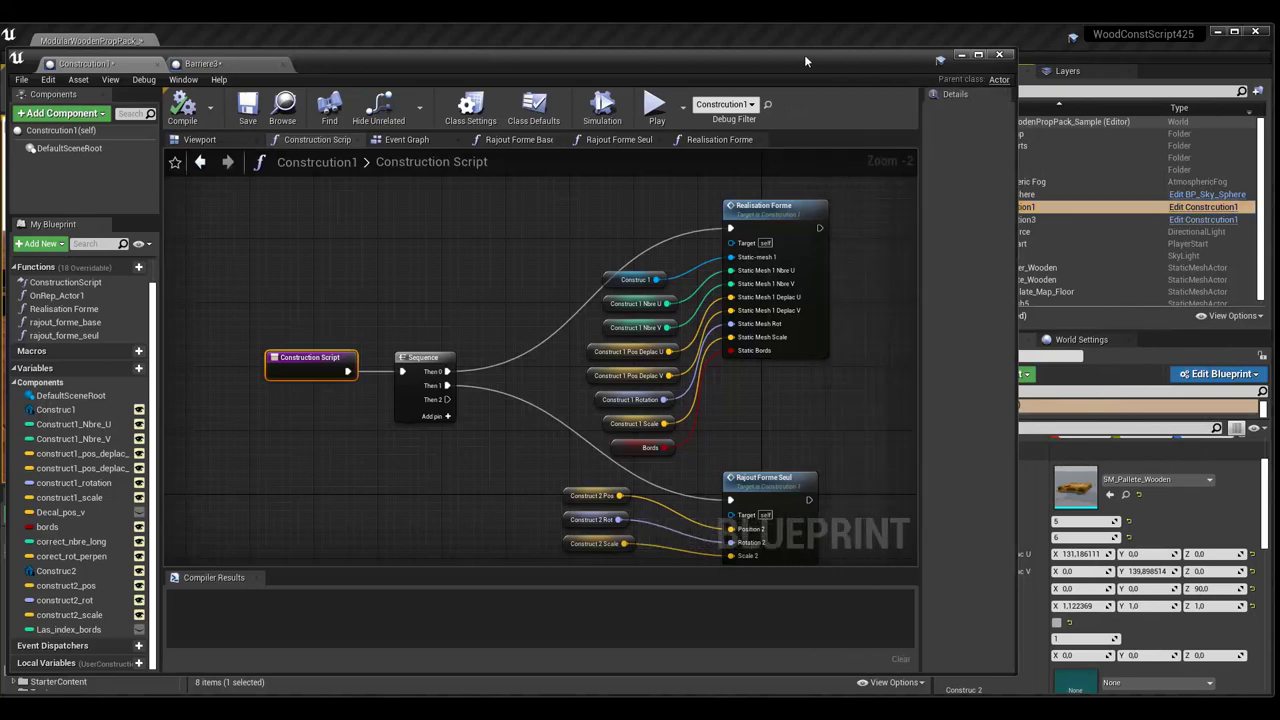
{"action": "left_click_drag", "start_coordinate": [805, 60], "coordinate": [794, 42]}
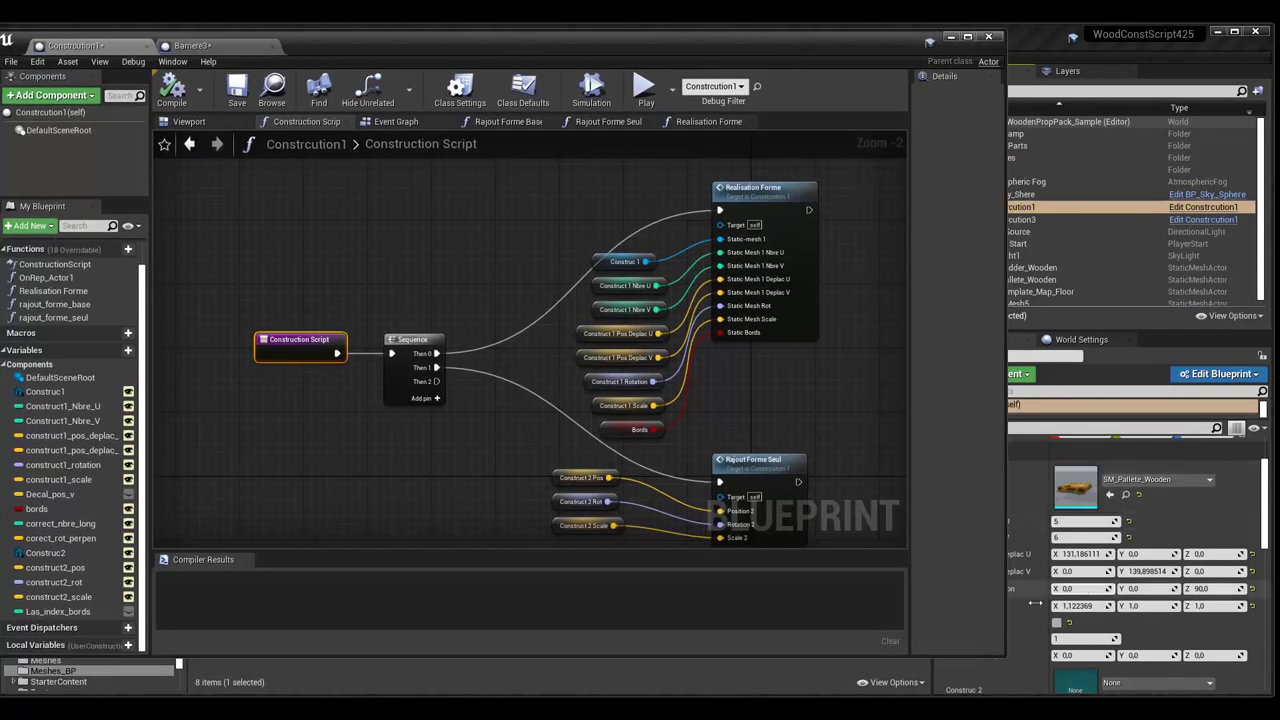
{"action": "left_click_drag", "start_coordinate": [1006, 512], "coordinate": [929, 515]}
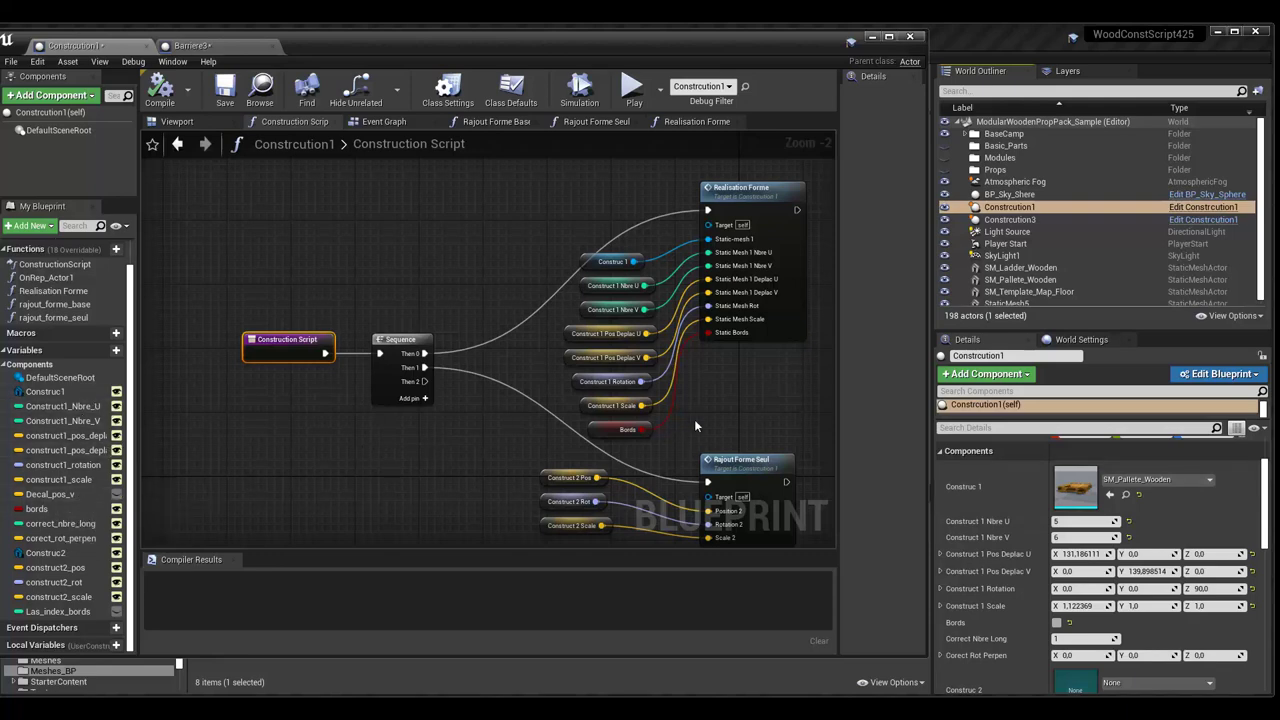
- Select the Rajout Forme Seul node and widen Details to show position2, rotation2, scale2
{"action": "scroll", "coordinate": [720, 401], "scroll_direction": "up", "scroll_amount": 2}
{"action": "right_click_drag", "start_coordinate": [728, 398], "coordinate": [636, 510]}
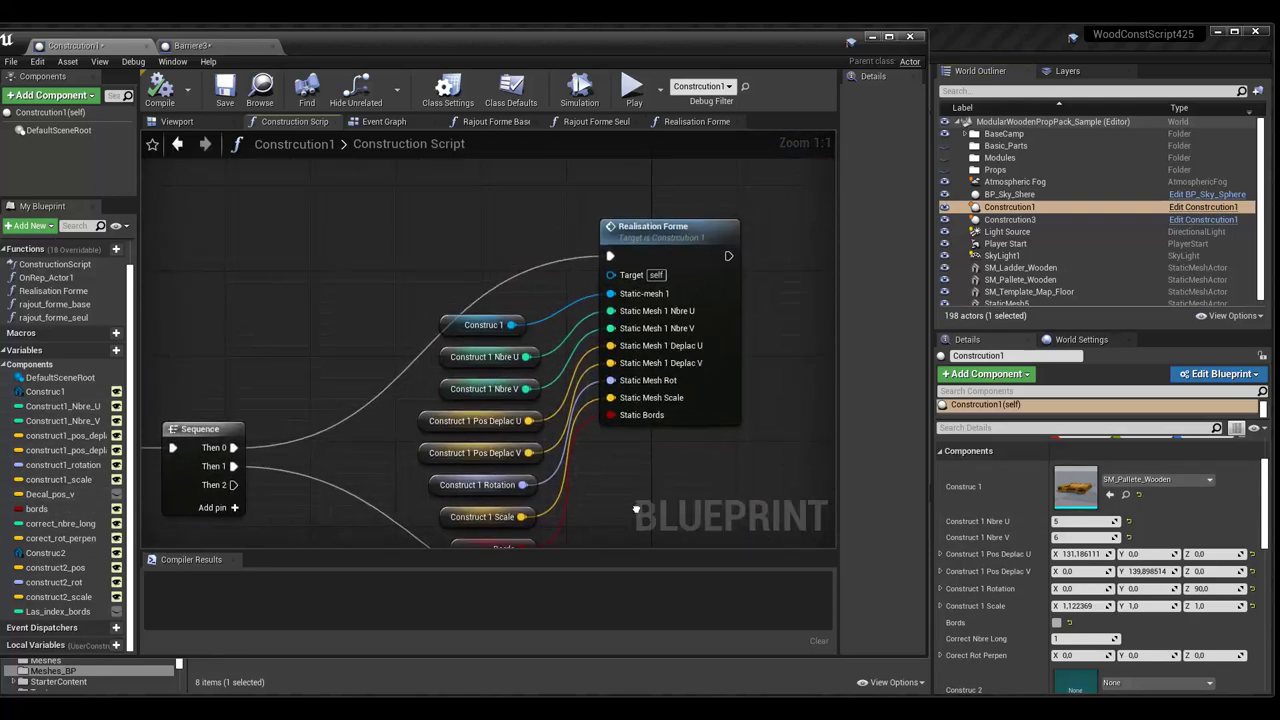
{"action": "right_click_drag", "start_coordinate": [646, 465], "coordinate": [697, 315]}
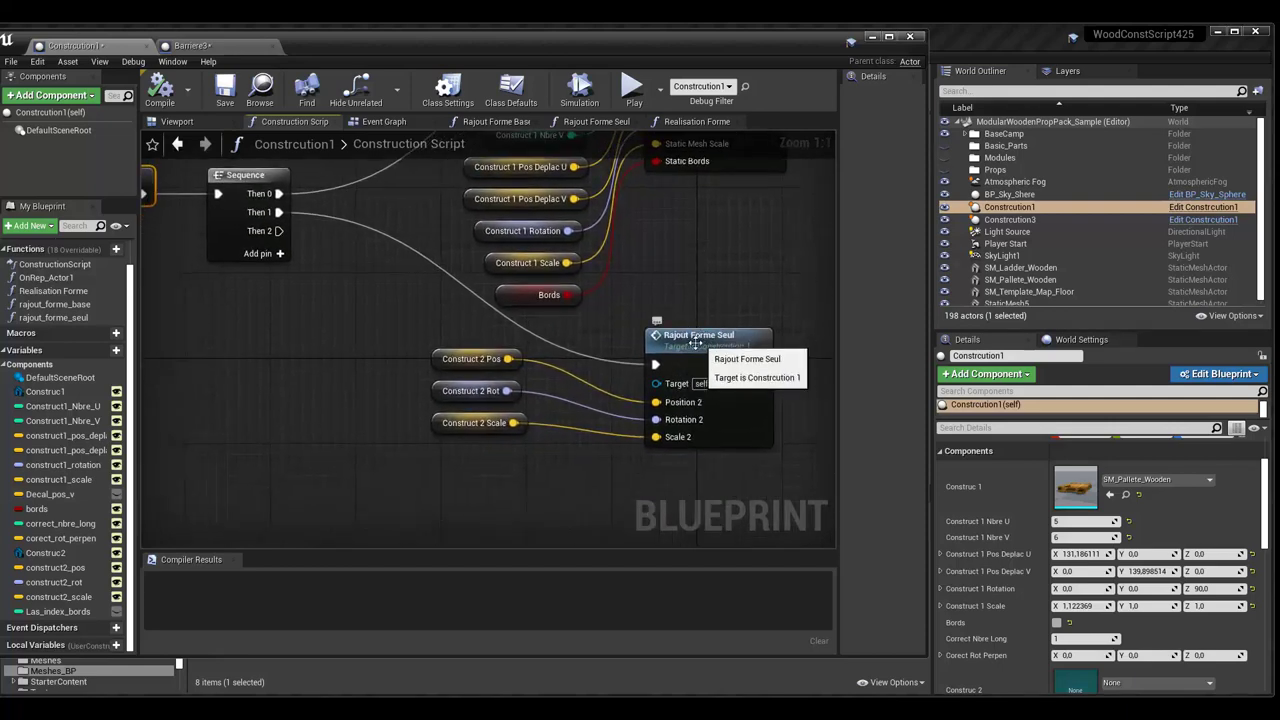
{"action": "left_click", "coordinate": [706, 352]}
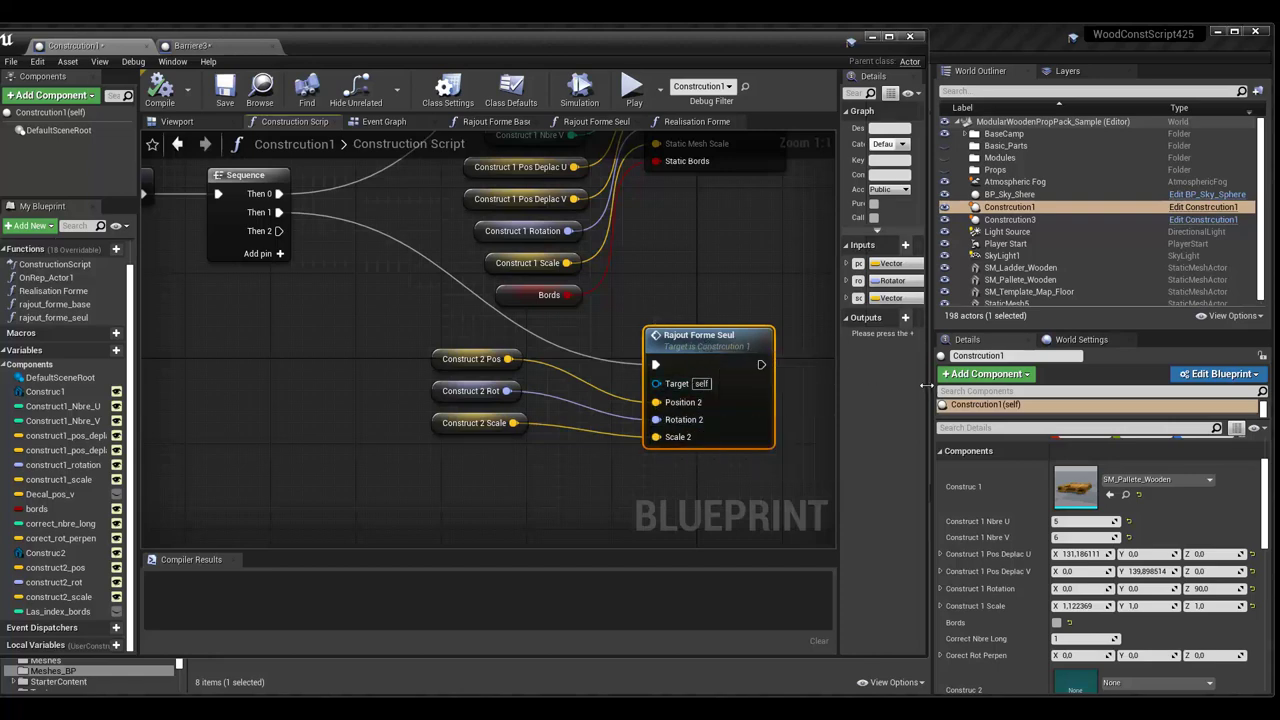
{"action": "left_click_drag", "start_coordinate": [927, 385], "coordinate": [1000, 392]}
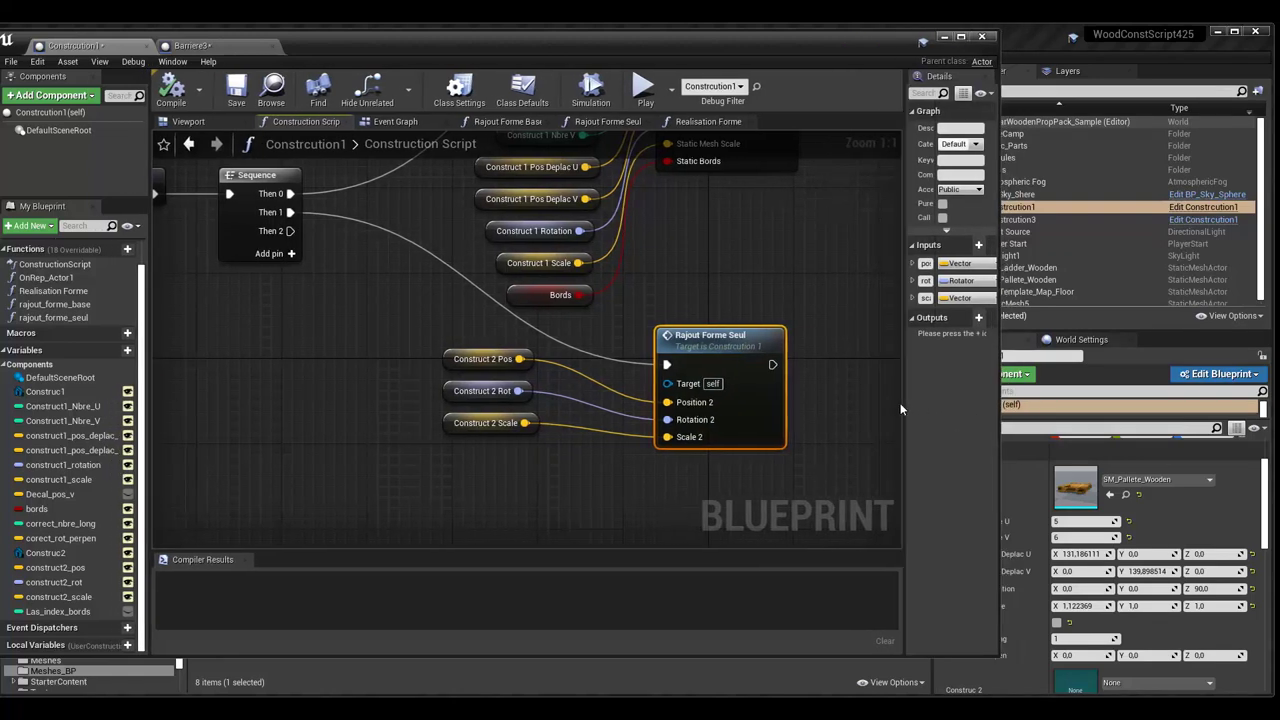
{"action": "left_click_drag", "start_coordinate": [903, 408], "coordinate": [810, 405]}
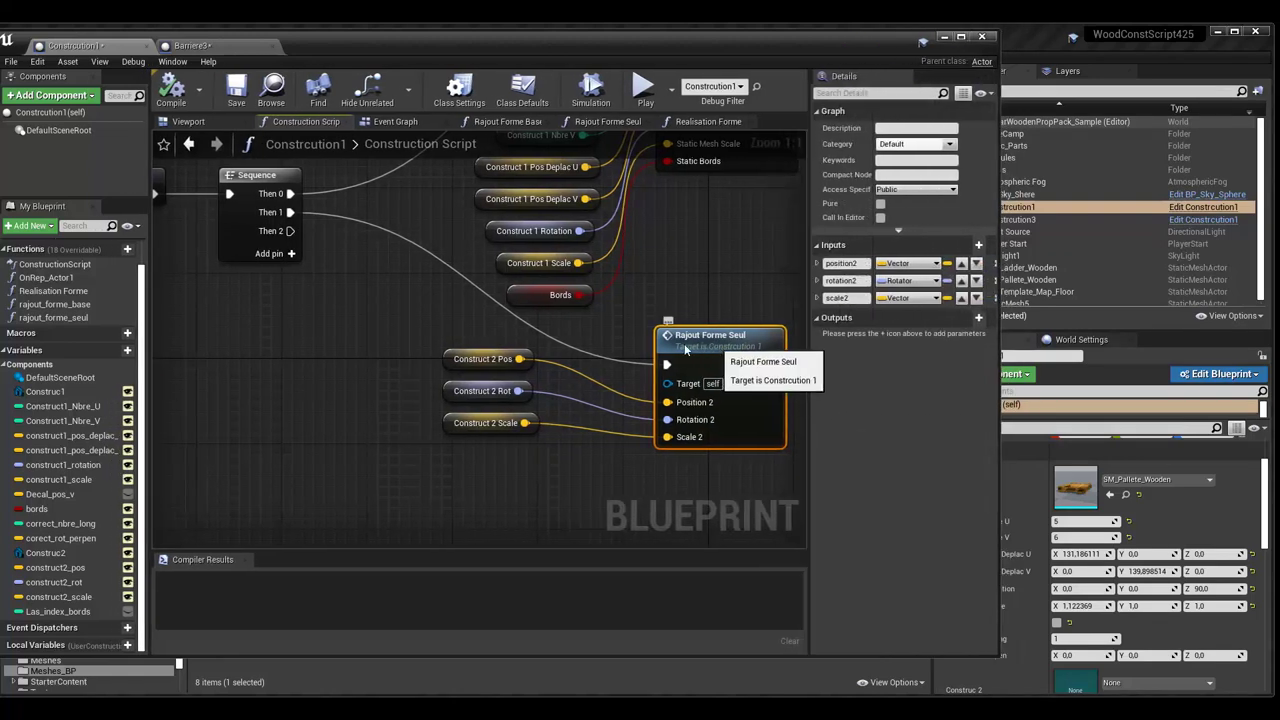
{"action": "left_click_drag", "start_coordinate": [806, 406], "coordinate": [777, 410]}
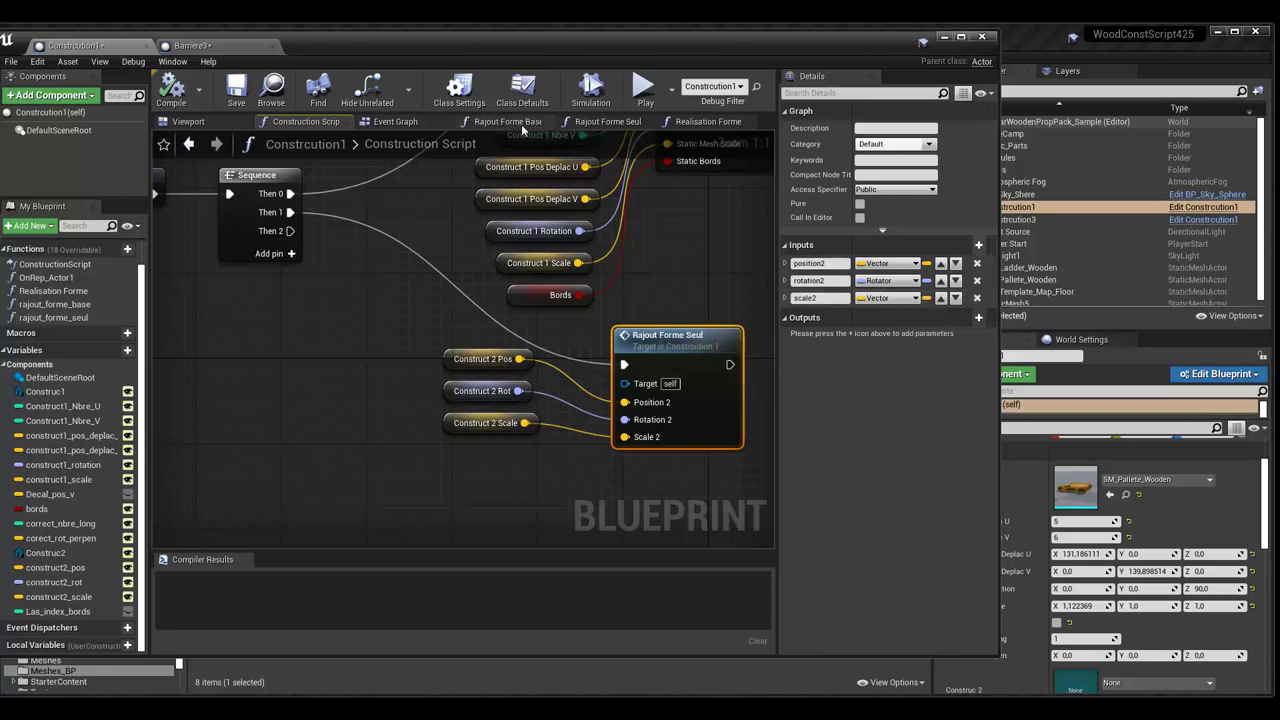
- Open the Rajout Forme Seul function graph, enlarge it, and zoom in on its entry node
{"action": "left_click", "coordinate": [592, 123]}
{"action": "scroll", "coordinate": [515, 424], "scroll_direction": "down", "scroll_amount": 1}
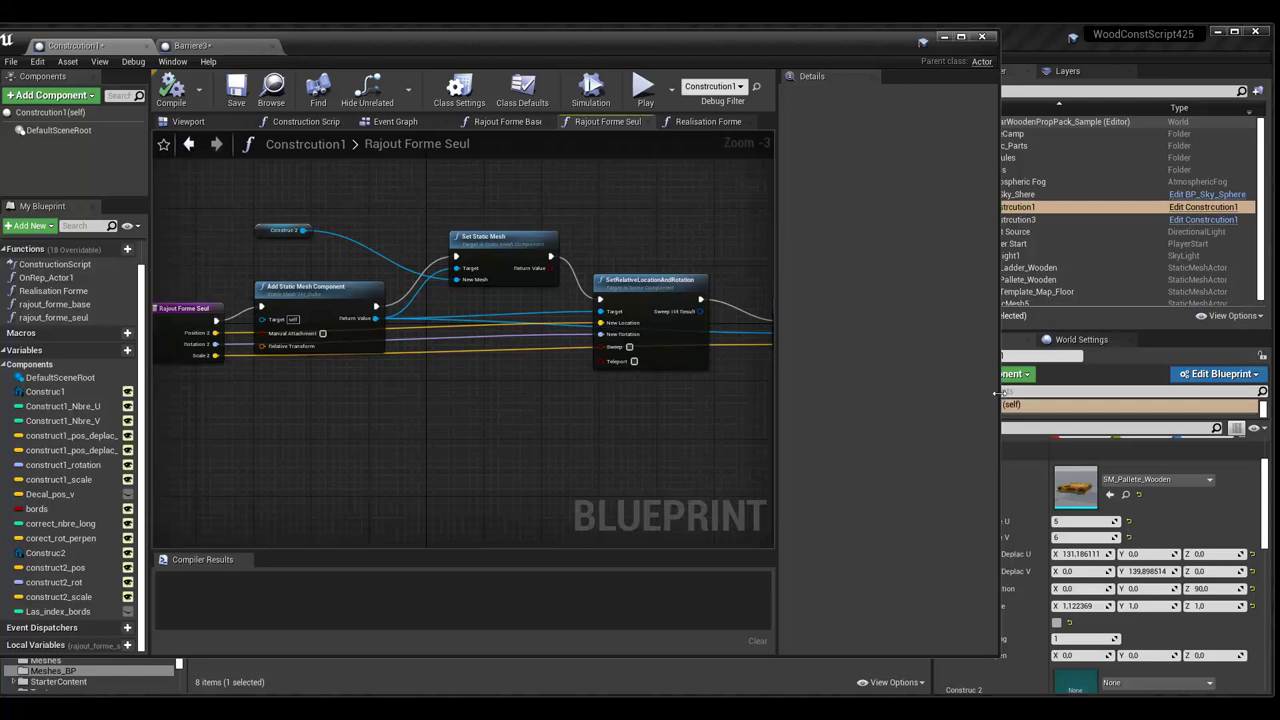
{"action": "left_click_drag", "start_coordinate": [1043, 395], "coordinate": [1240, 395]}
{"action": "right_click_drag", "start_coordinate": [498, 379], "coordinate": [549, 386]}
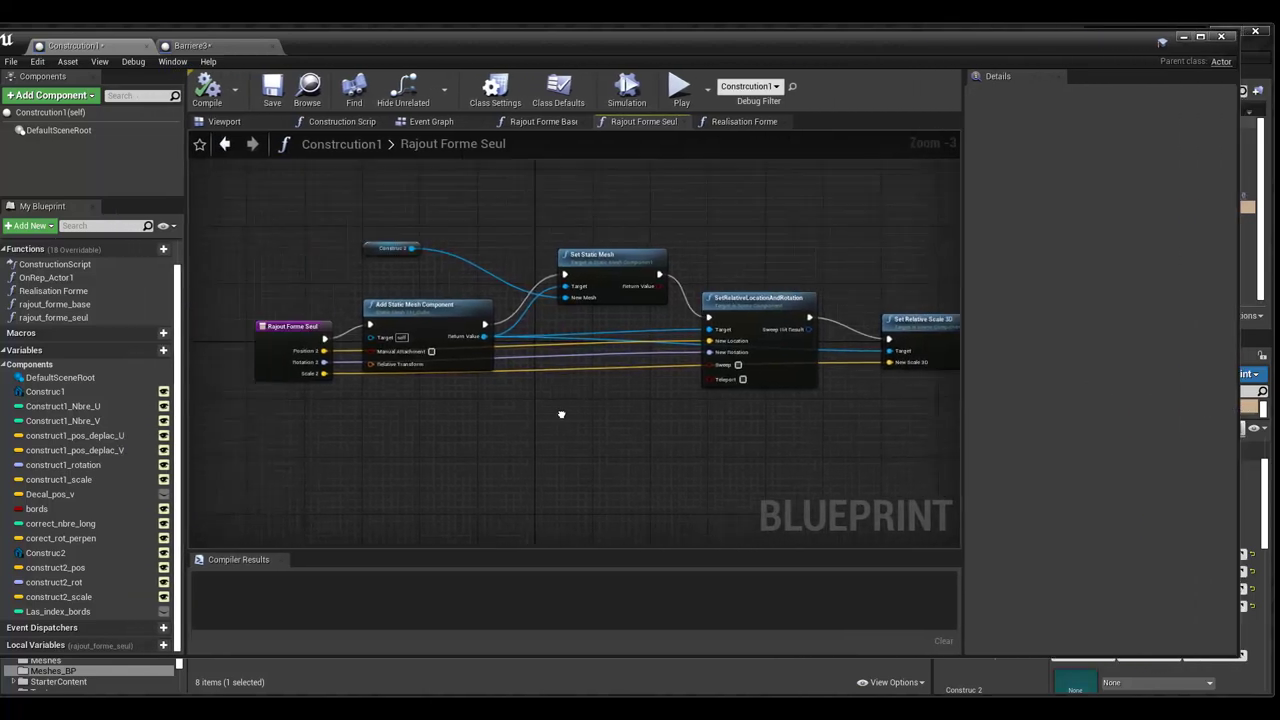
{"action": "left_click_drag", "start_coordinate": [962, 403], "coordinate": [1012, 403]}
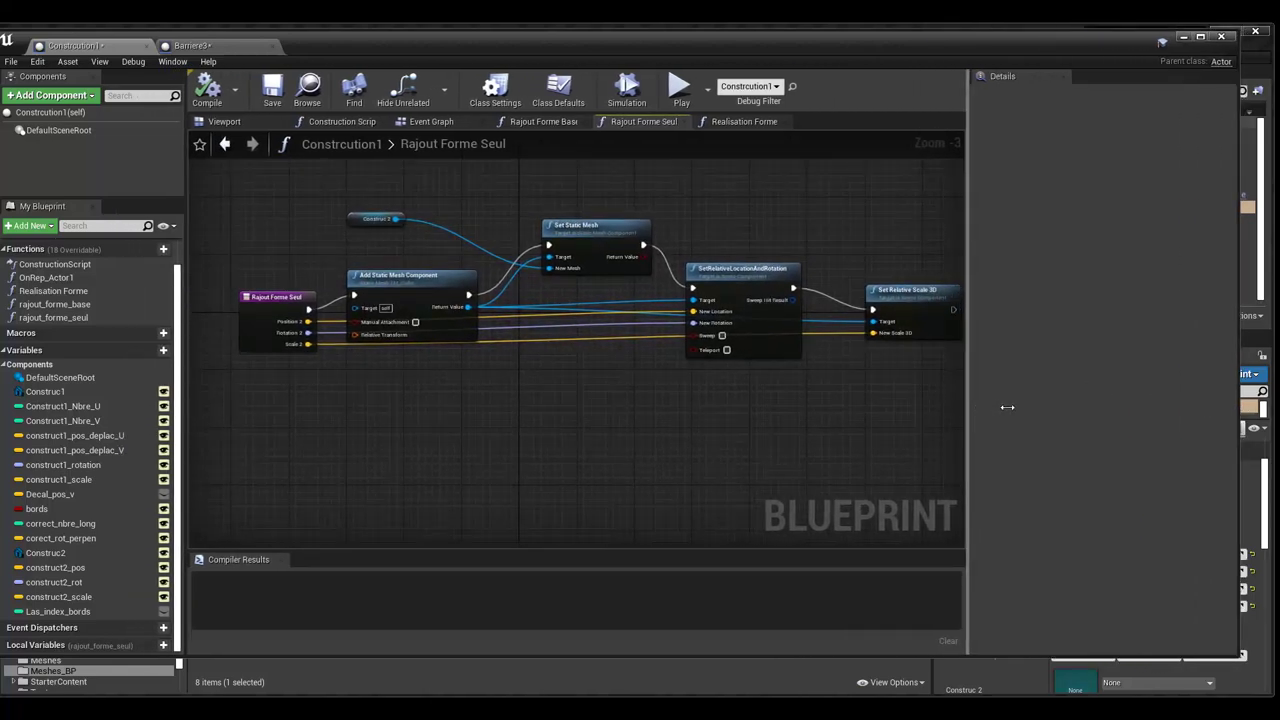
{"action": "scroll", "coordinate": [315, 403], "scroll_direction": "up", "scroll_amount": 1}
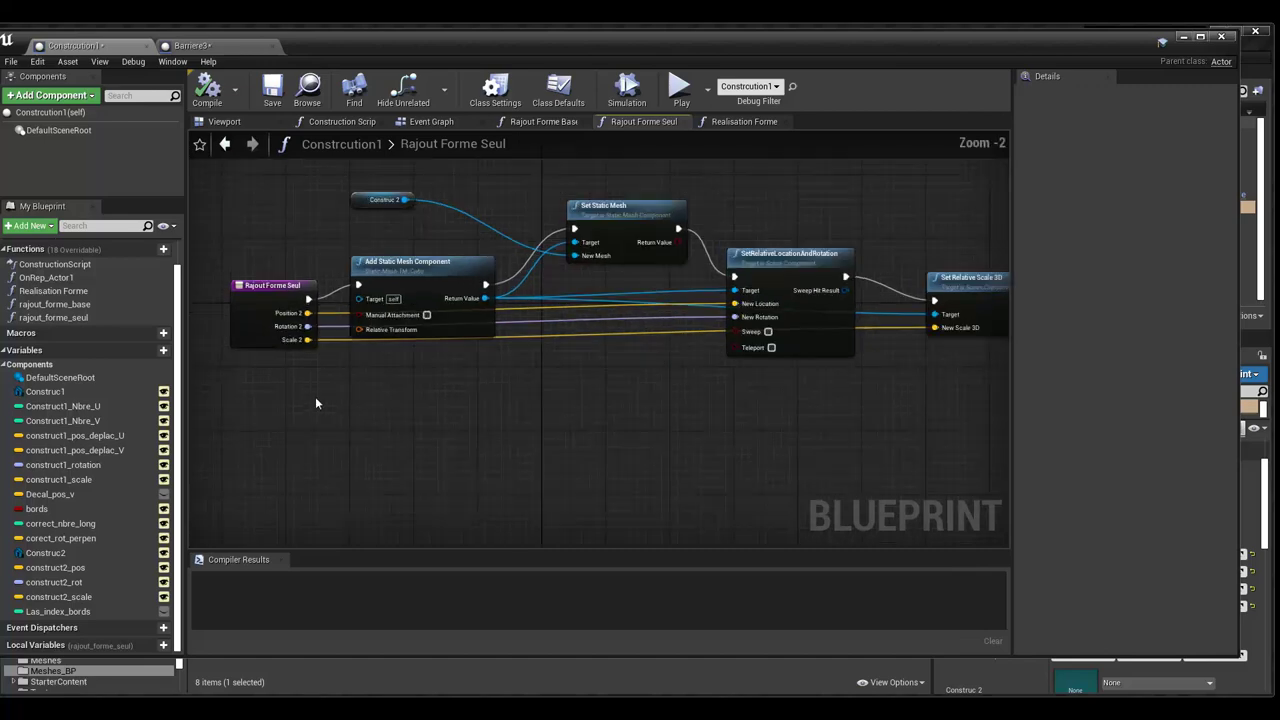
{"action": "scroll", "coordinate": [310, 393], "scroll_direction": "up", "scroll_amount": 1}
{"action": "right_click_drag", "start_coordinate": [311, 386], "coordinate": [358, 399]}
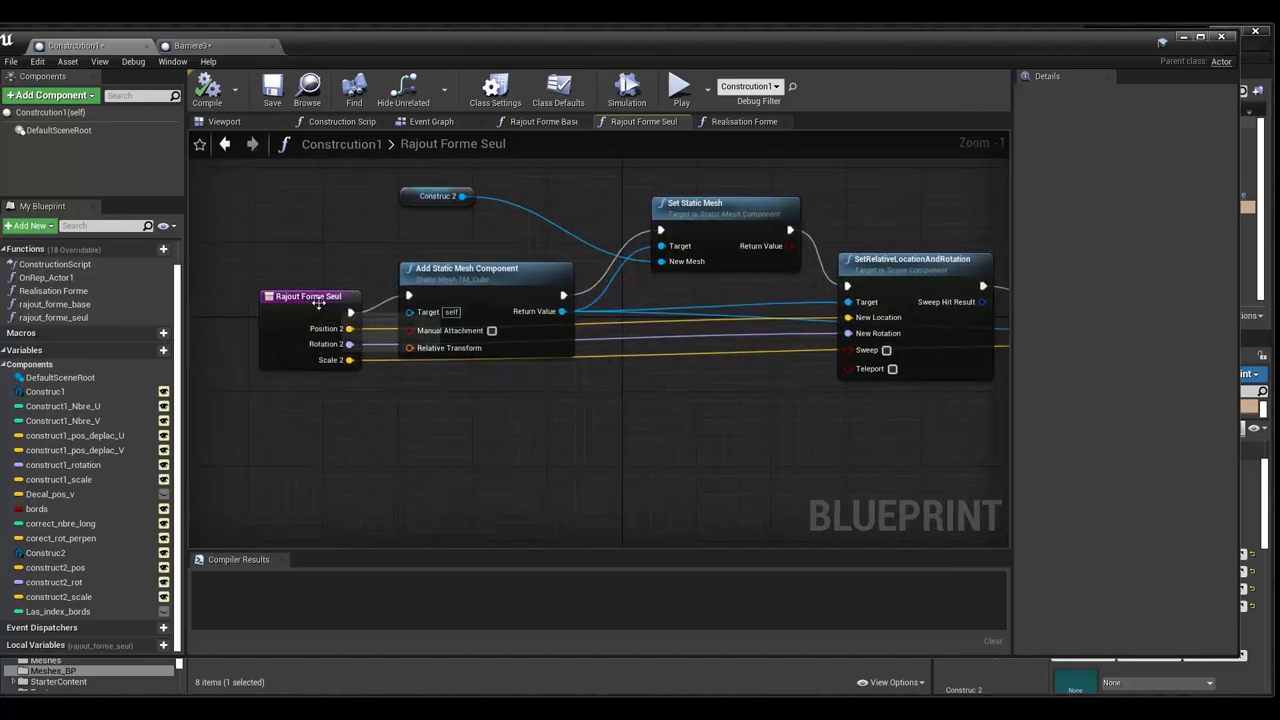
{"action": "scroll", "coordinate": [311, 370], "scroll_direction": "up", "scroll_amount": 1}
{"action": "left_click", "coordinate": [305, 343]}
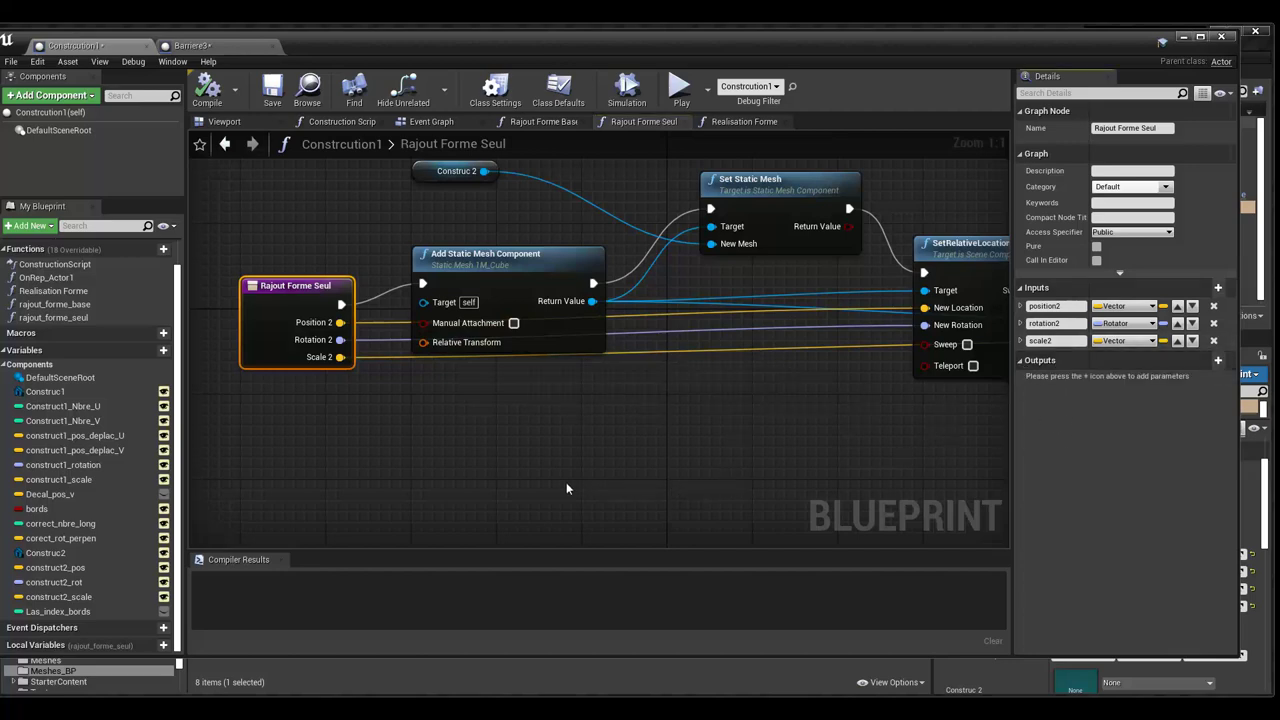
- Reposition the entry, Add Static Mesh Component and Construc 2 nodes, then inspect Set Static Mesh
{"action": "right_click_drag", "start_coordinate": [626, 465], "coordinate": [626, 495]}
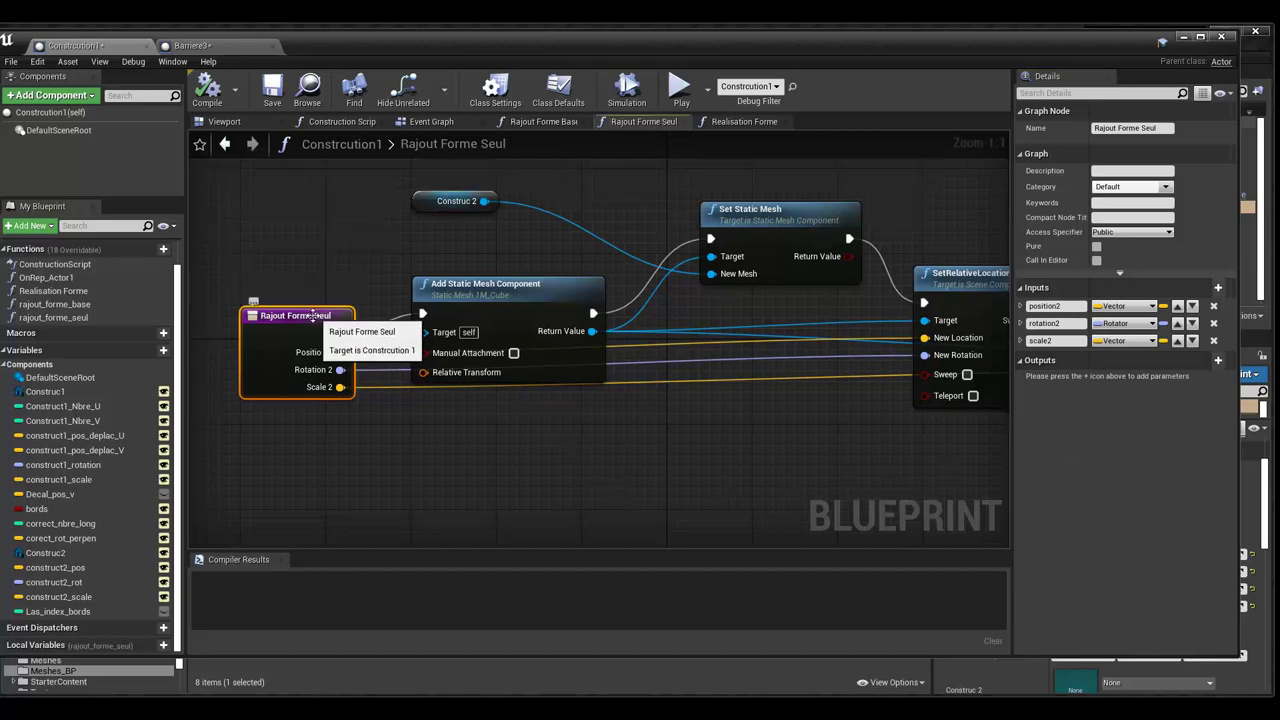
{"action": "left_click_drag", "start_coordinate": [337, 334], "coordinate": [316, 334]}
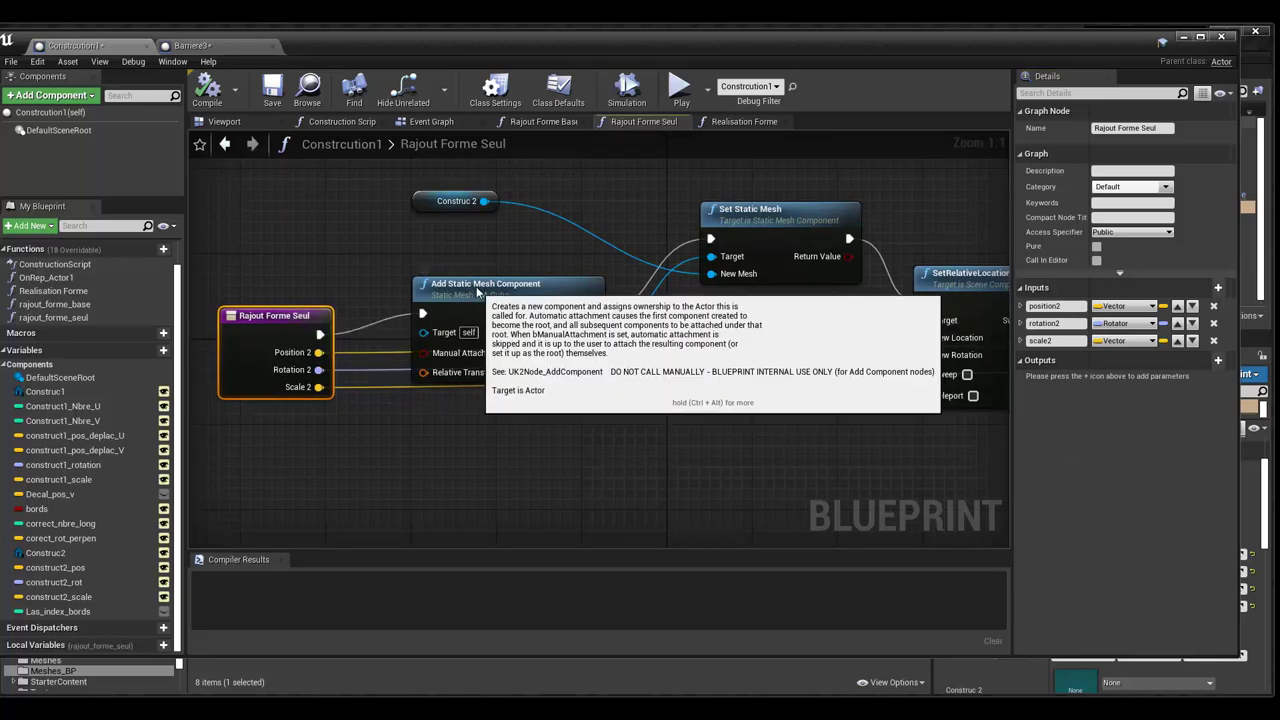
{"action": "left_click_drag", "start_coordinate": [568, 291], "coordinate": [545, 248]}
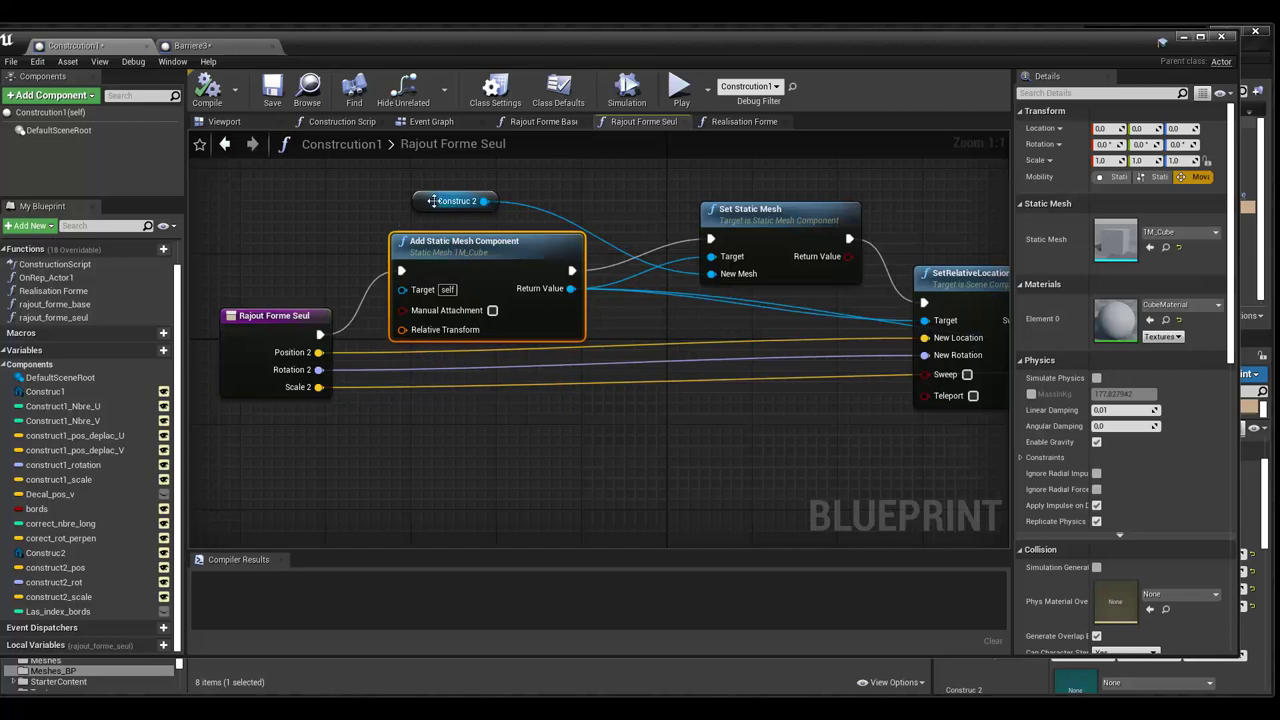
{"action": "left_click_drag", "start_coordinate": [433, 201], "coordinate": [569, 190]}
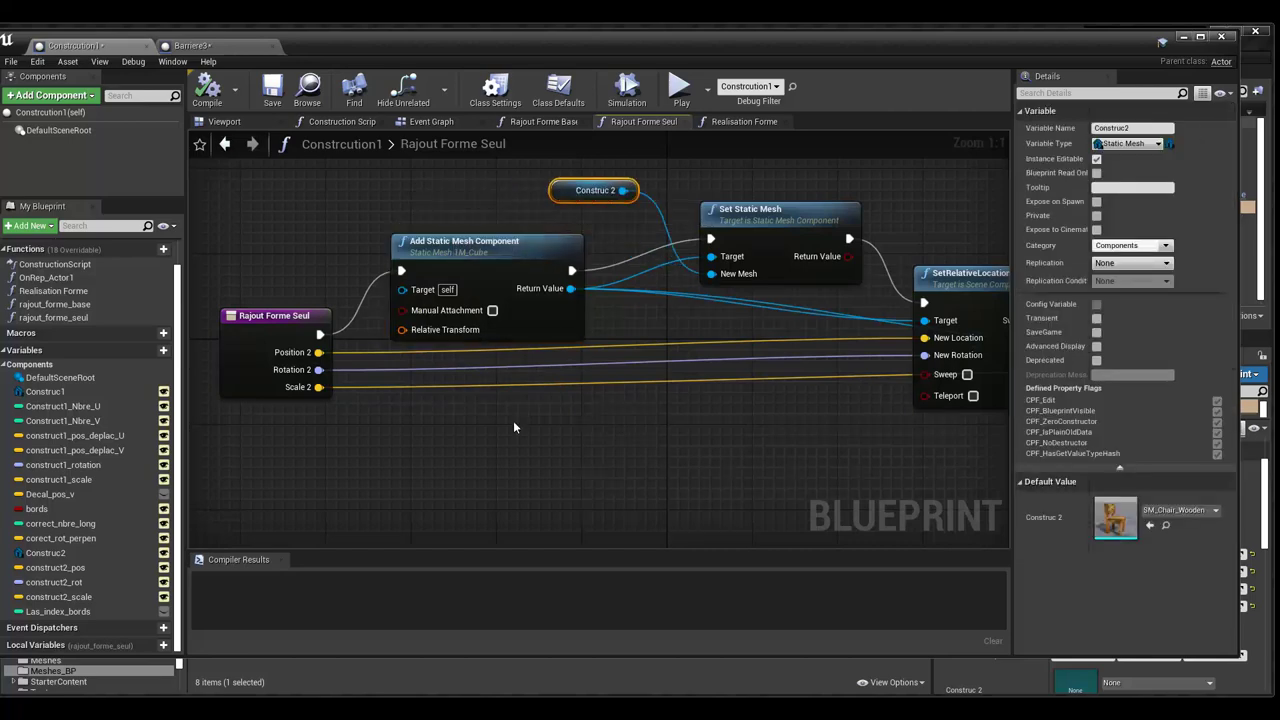
{"action": "left_click", "coordinate": [508, 253]}
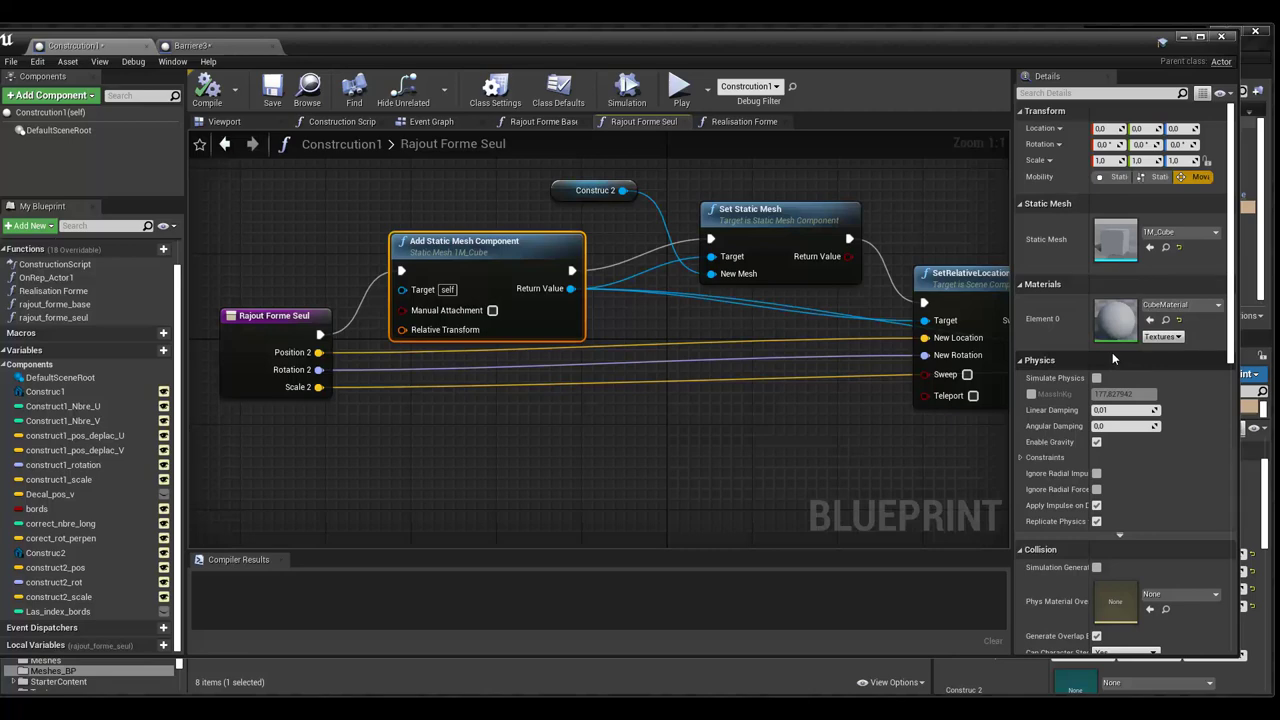
{"action": "right_click_drag", "start_coordinate": [729, 289], "coordinate": [712, 314]}
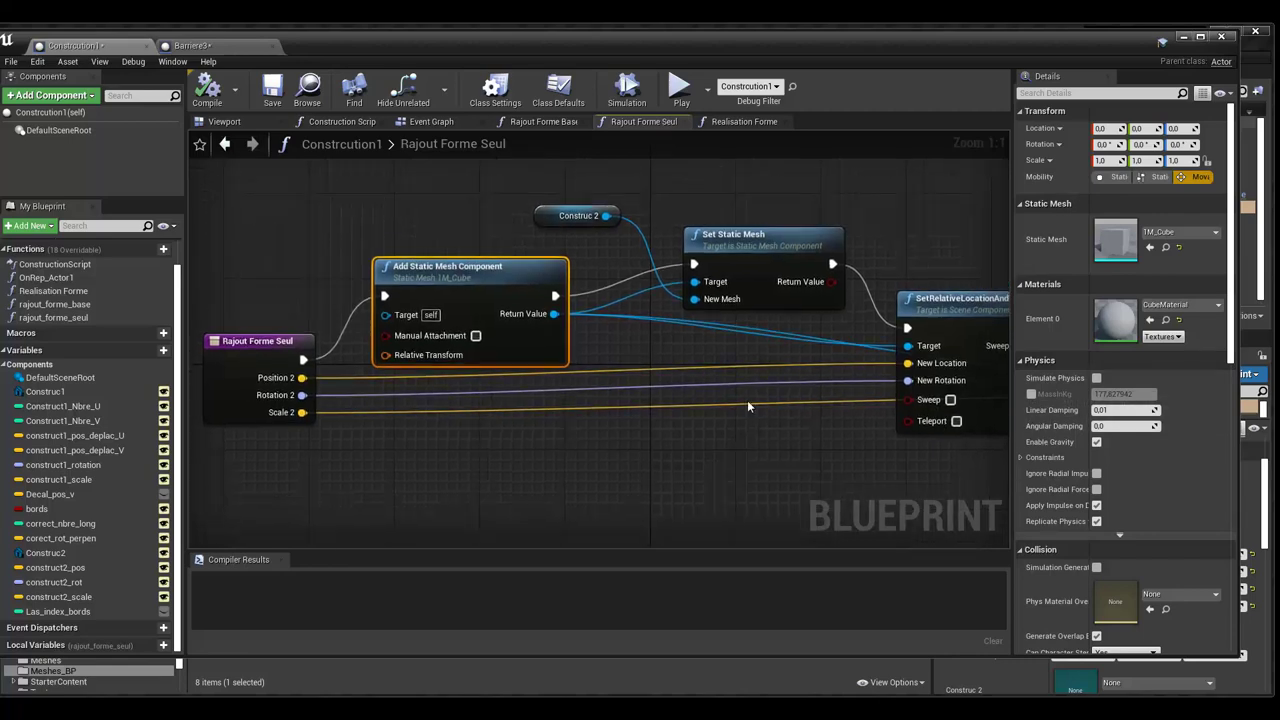
{"action": "left_click", "coordinate": [737, 293]}
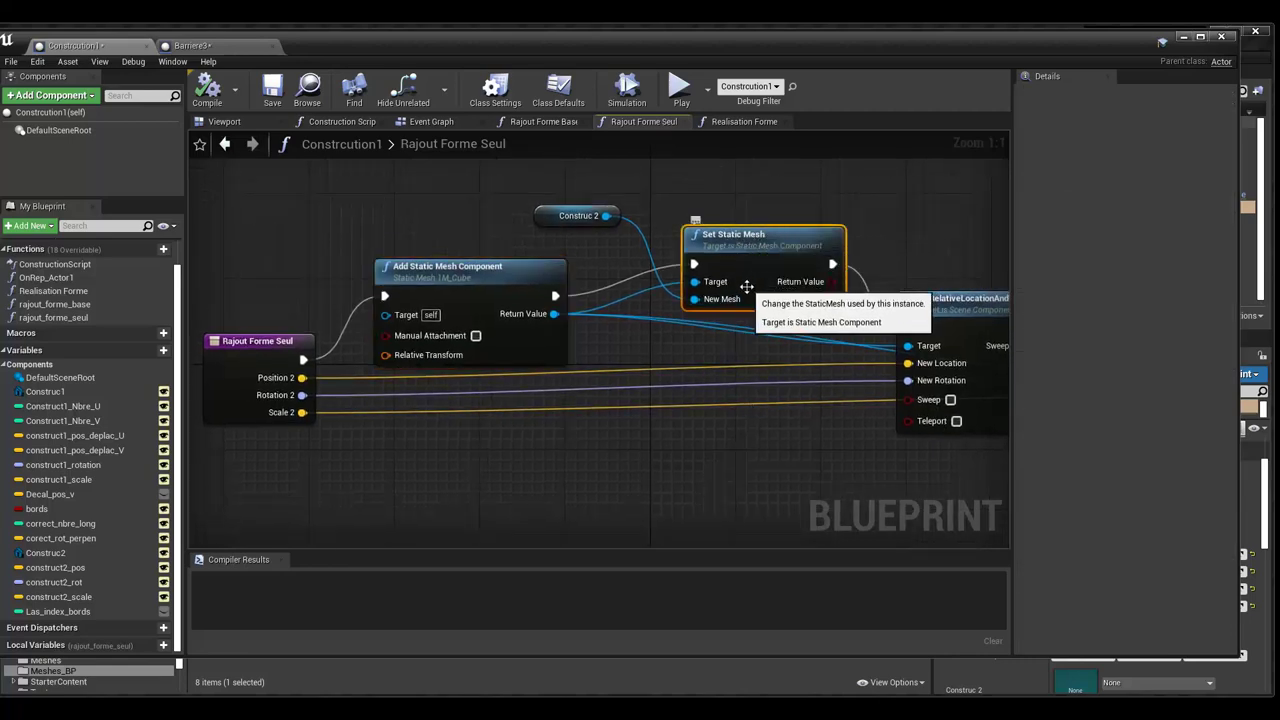
{"action": "left_click", "coordinate": [547, 221]}
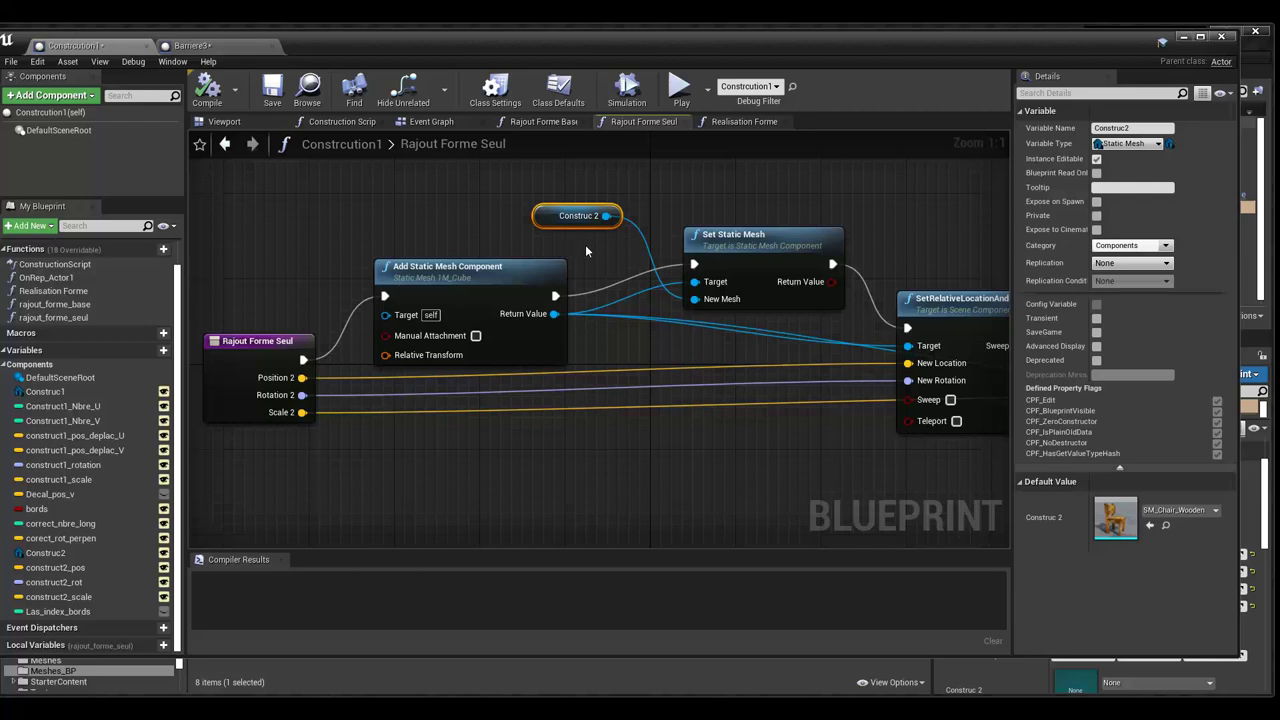
{"action": "left_click", "coordinate": [700, 308]}
{"action": "right_click", "coordinate": [700, 308]}
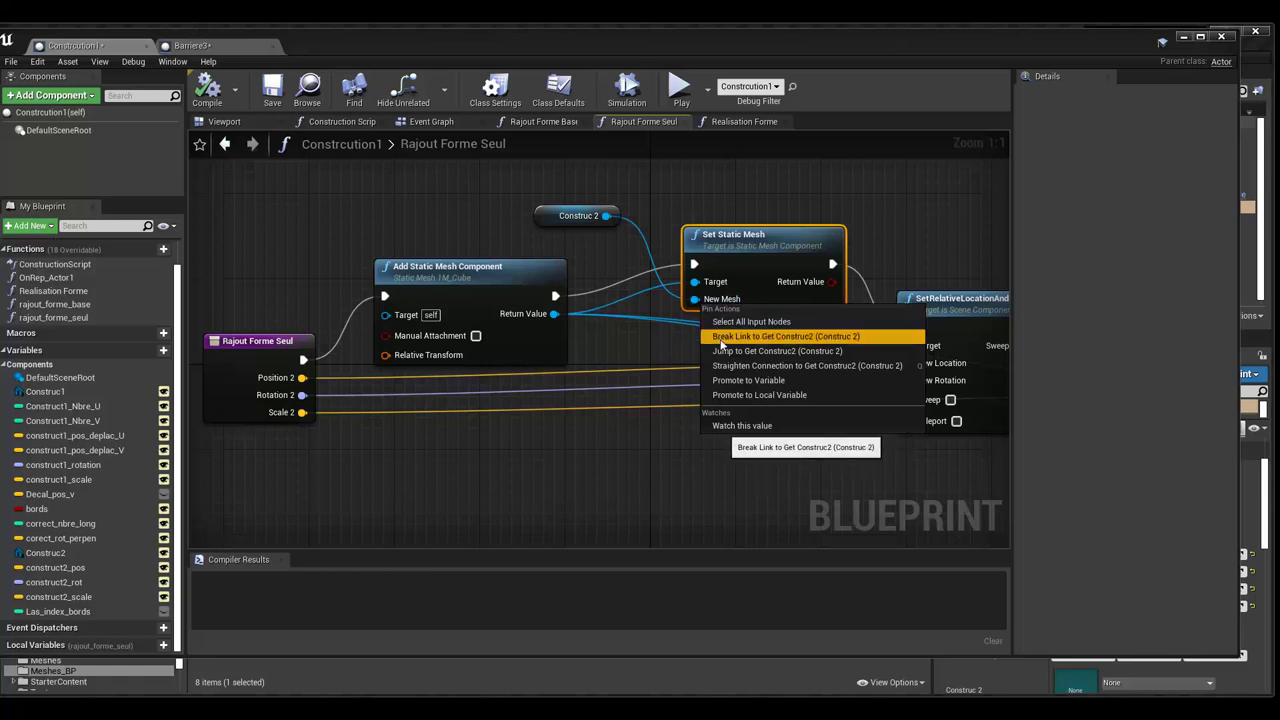
{"action": "left_click", "coordinate": [722, 340]}
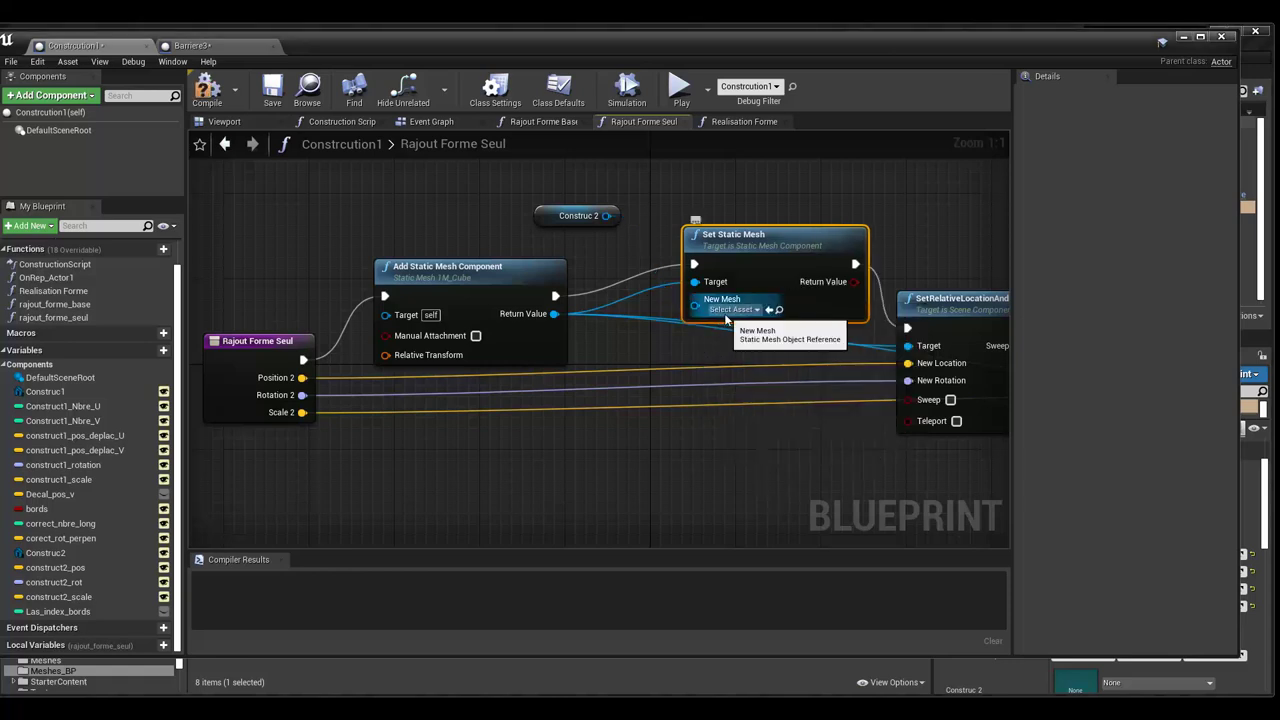
{"action": "left_click", "coordinate": [730, 310]}
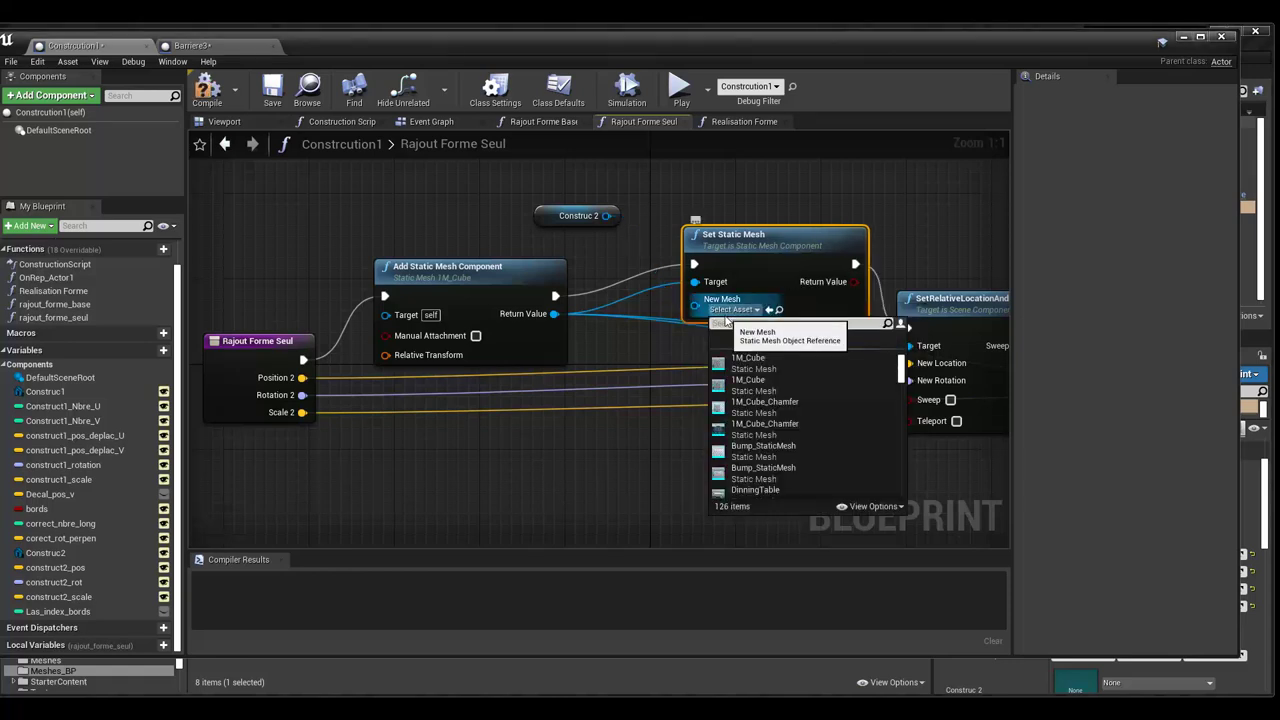
{"action": "left_click", "coordinate": [640, 237]}
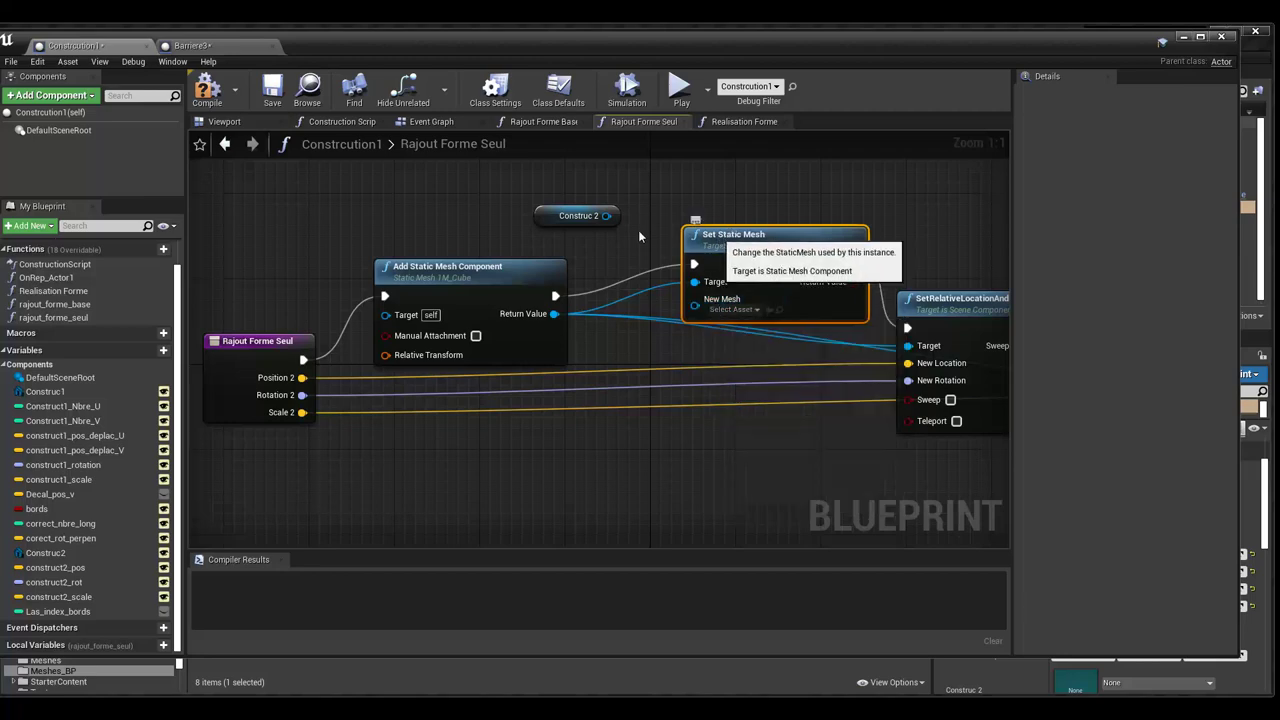
{"action": "left_click_drag", "start_coordinate": [606, 216], "coordinate": [692, 309]}
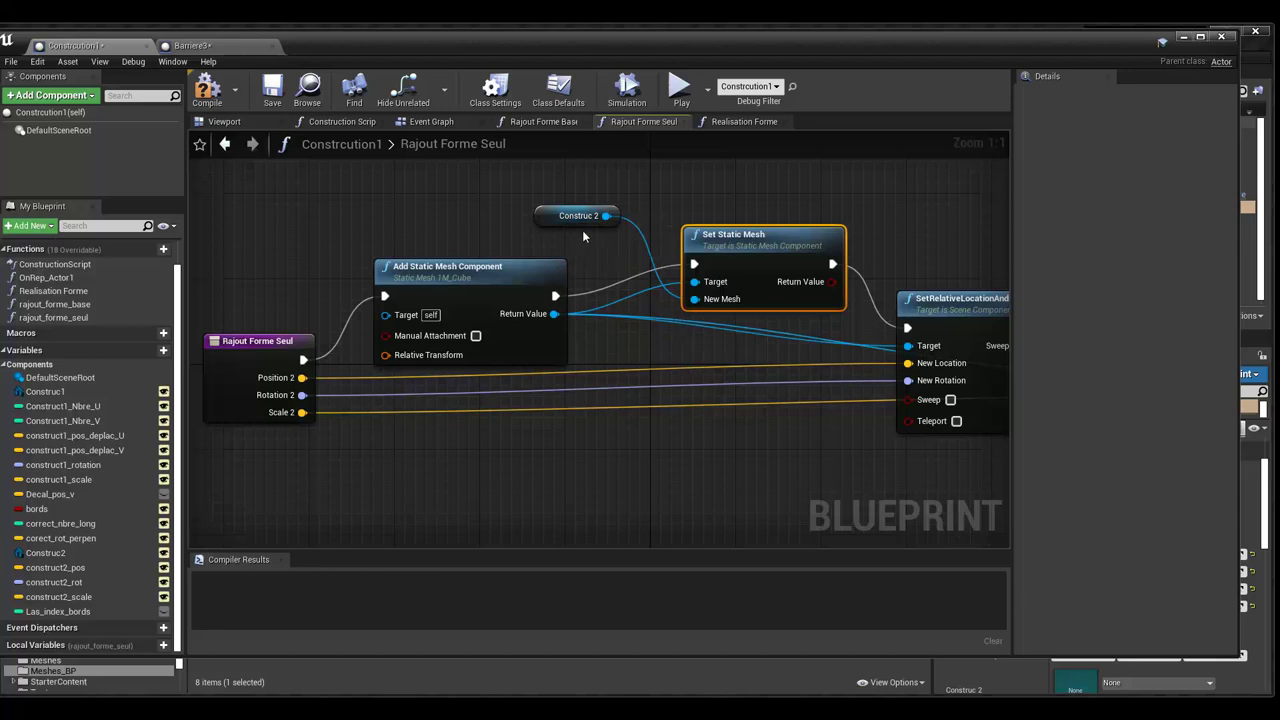
{"action": "left_click", "coordinate": [555, 215]}
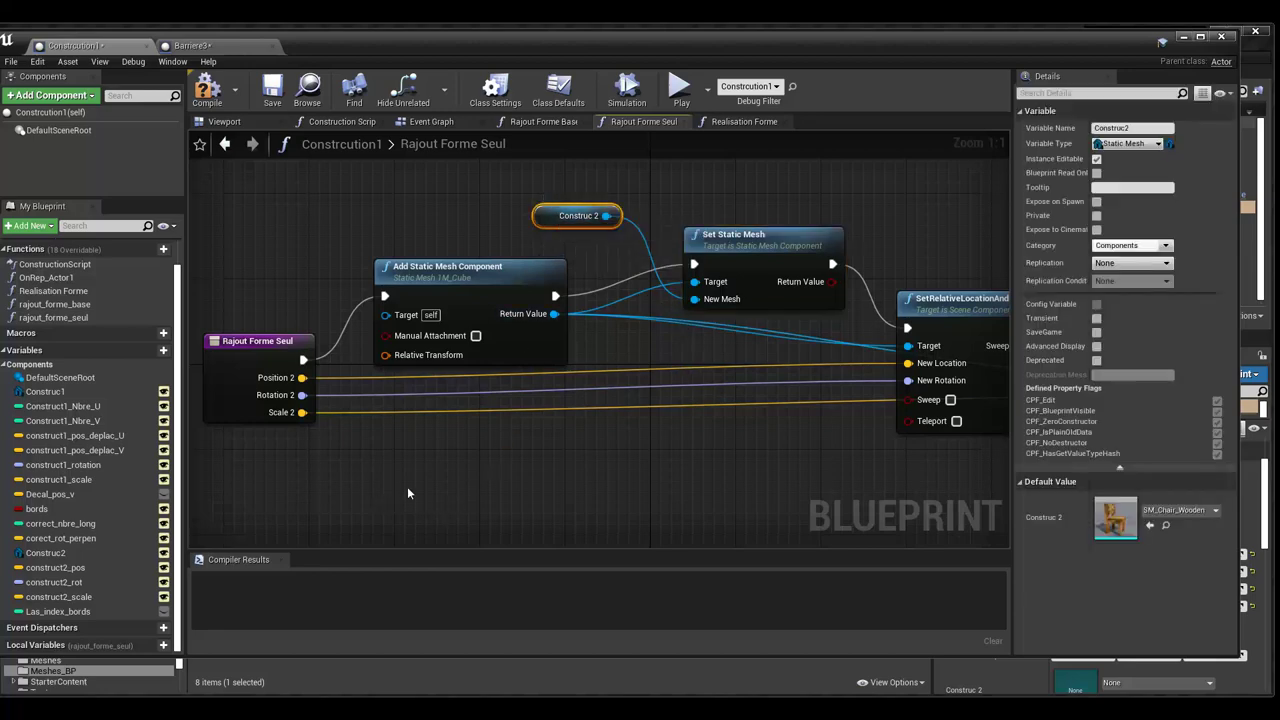
- Clear the Construc2 variable's default mesh to None and compile Construction1 successfully
{"action": "left_click", "coordinate": [45, 553]}
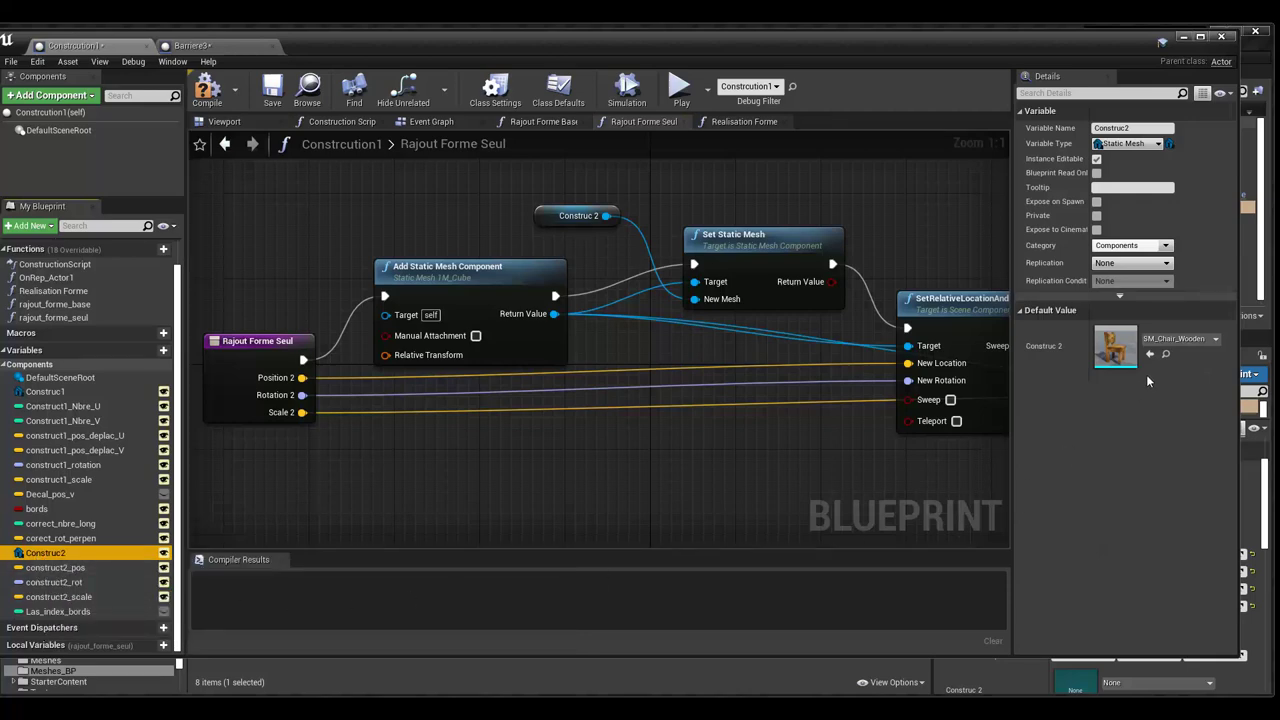
{"action": "left_click", "coordinate": [1186, 341]}
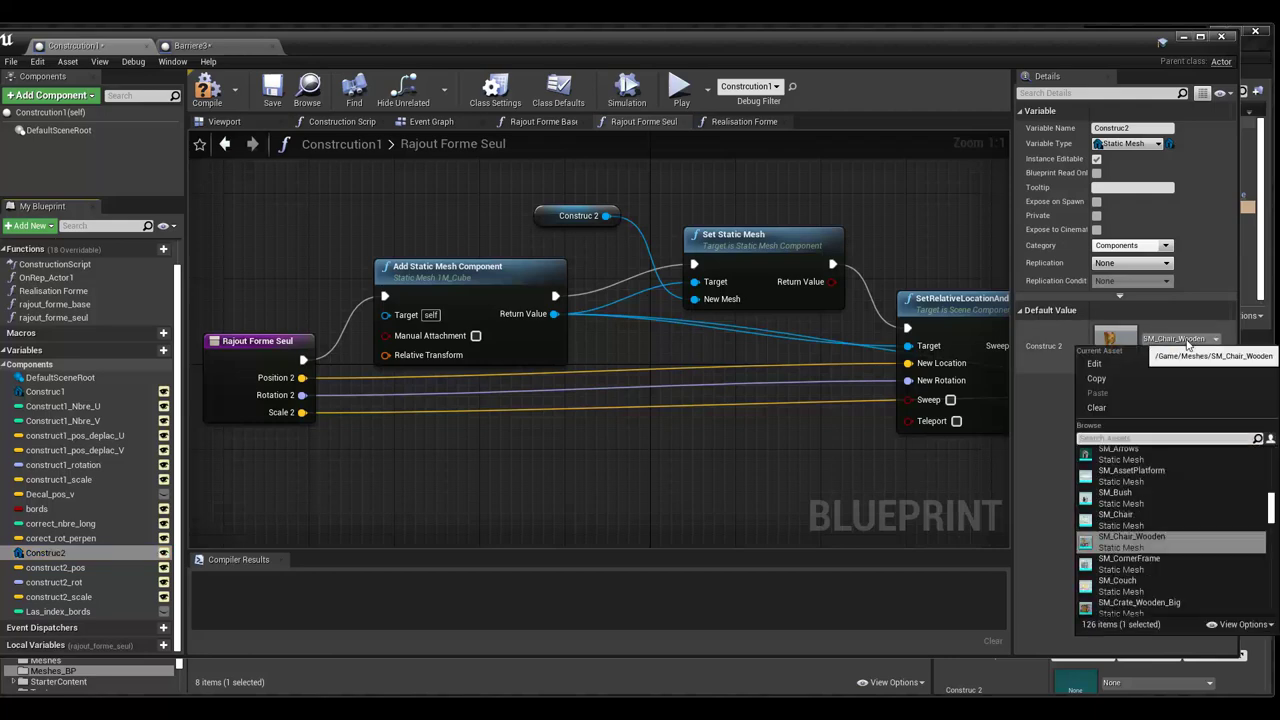
{"action": "left_click", "coordinate": [1097, 408]}
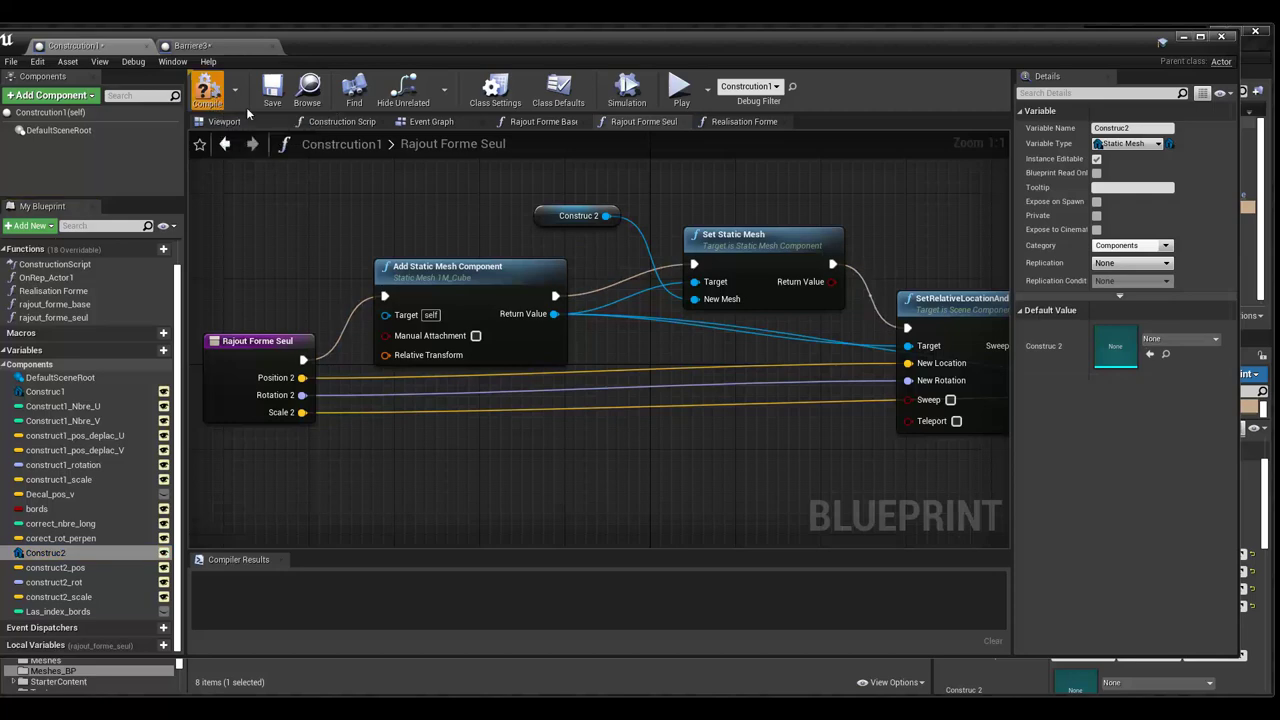
{"action": "left_click", "coordinate": [208, 90]}
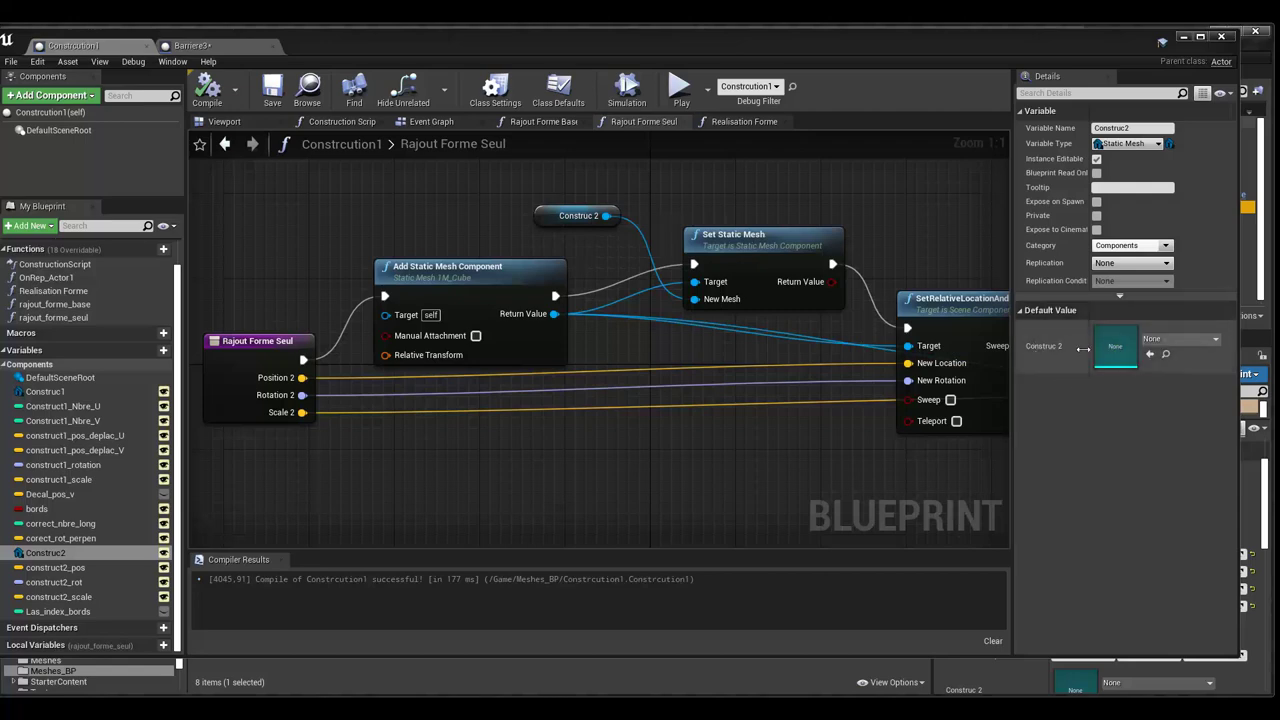
{"action": "mouse_move", "coordinate": [1036, 38]}
{"action": "left_mouse_down"}
{"action": "mouse_move", "coordinate": [732, 58]}
{"action": "mouse_move", "coordinate": [719, 78]}
{"action": "left_mouse_up"}
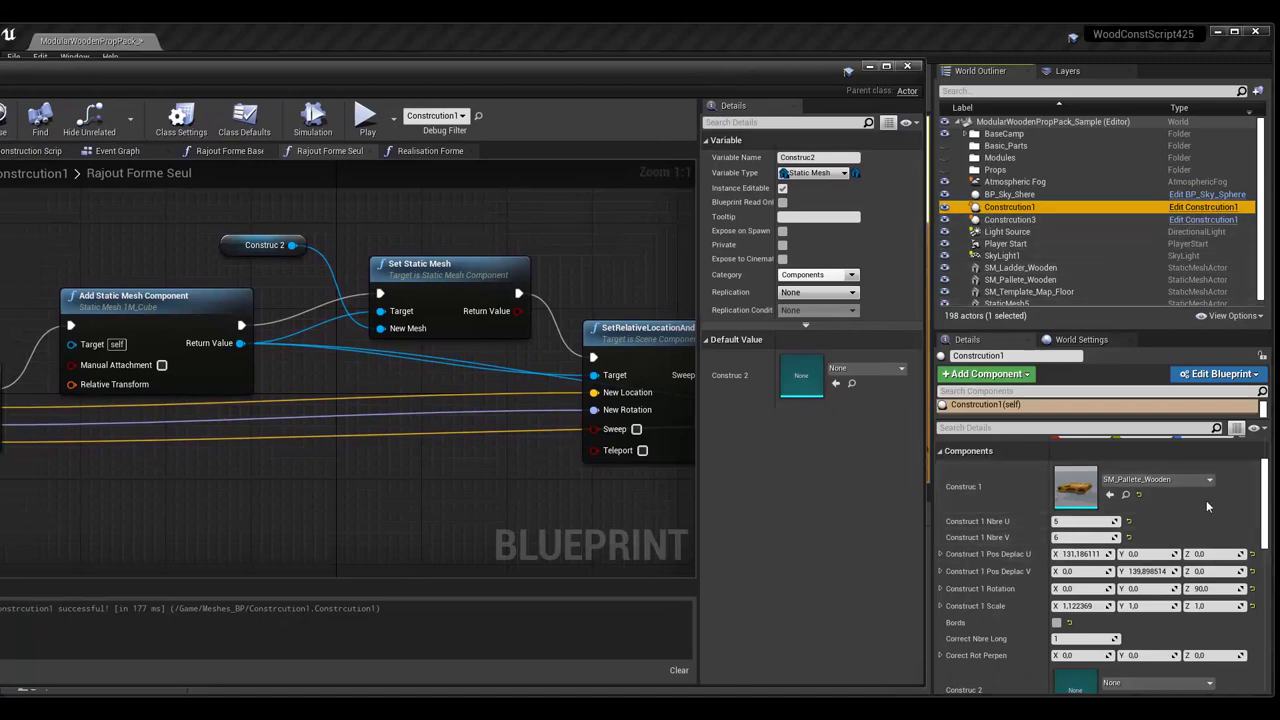
- Scroll the level Details to the Construc 2 setting and drag the Blueprint editor off the viewport
{"action": "left_click_drag", "start_coordinate": [1268, 518], "coordinate": [1265, 563]}
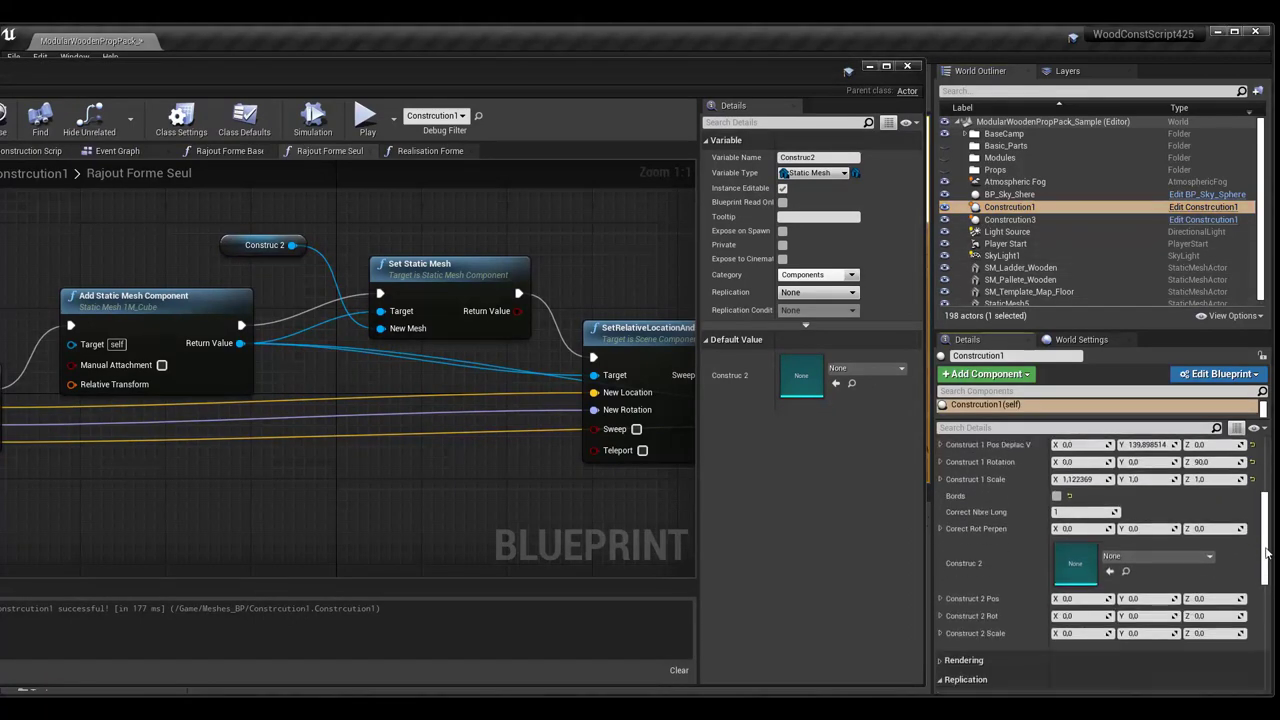
{"action": "scroll", "coordinate": [1265, 563], "scroll_direction": "up", "scroll_amount": 5}
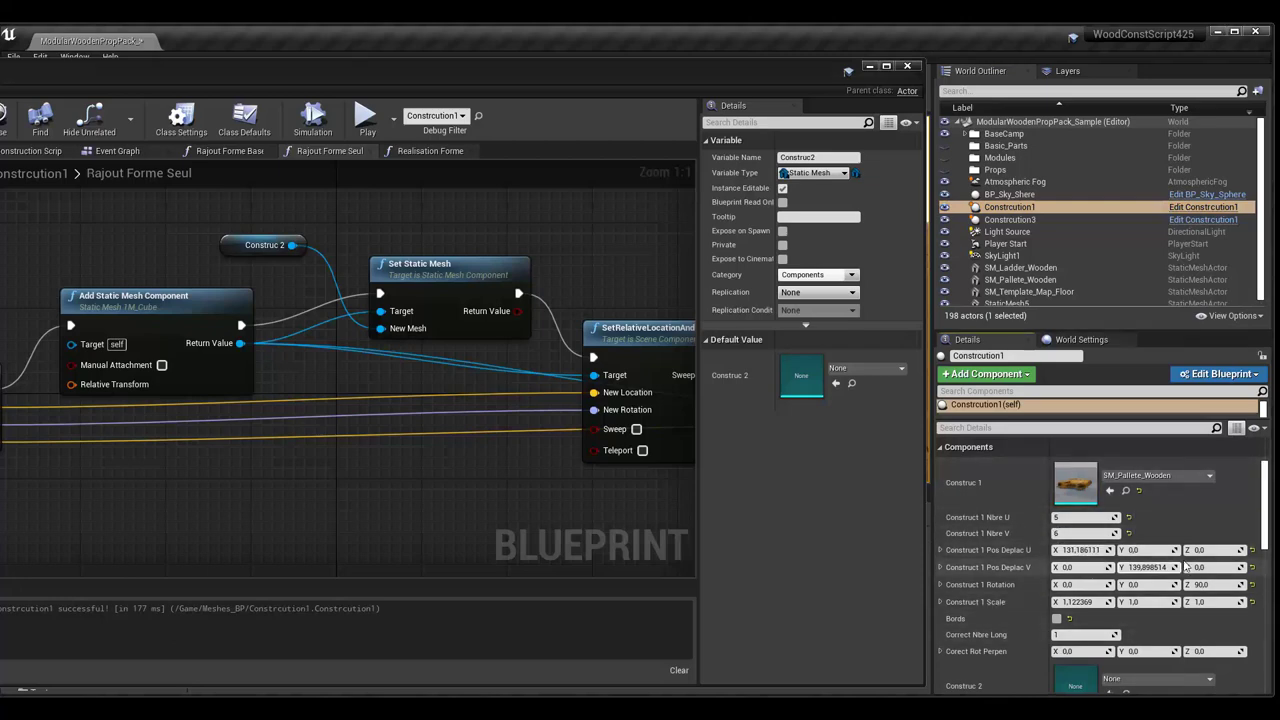
{"action": "left_click_drag", "start_coordinate": [1266, 541], "coordinate": [1260, 588]}
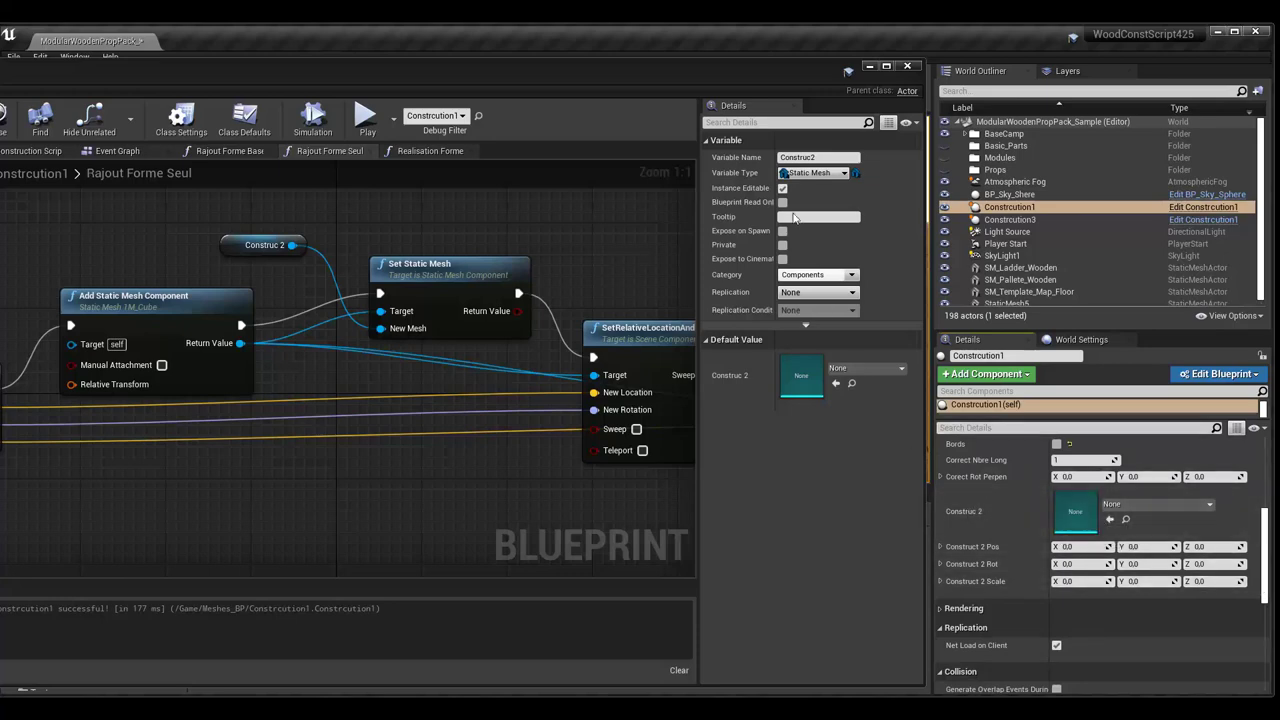
{"action": "mouse_move", "coordinate": [740, 84]}
{"action": "left_mouse_down"}
{"action": "mouse_move", "coordinate": [919, 615]}
{"action": "mouse_move", "coordinate": [910, 630]}
{"action": "left_mouse_up"}
- Delete the Construction3 structure from the level and select Construction1
{"action": "left_click", "coordinate": [718, 393]}
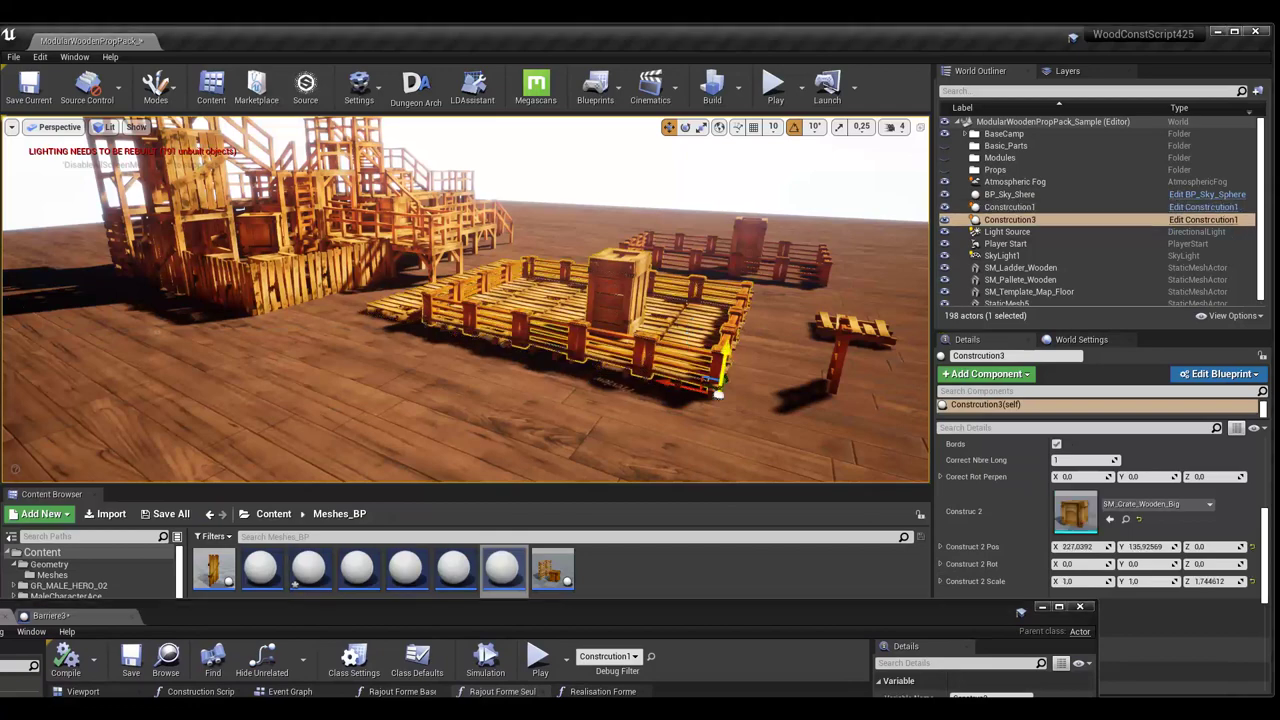
{"action": "key", "text": "Delete"}
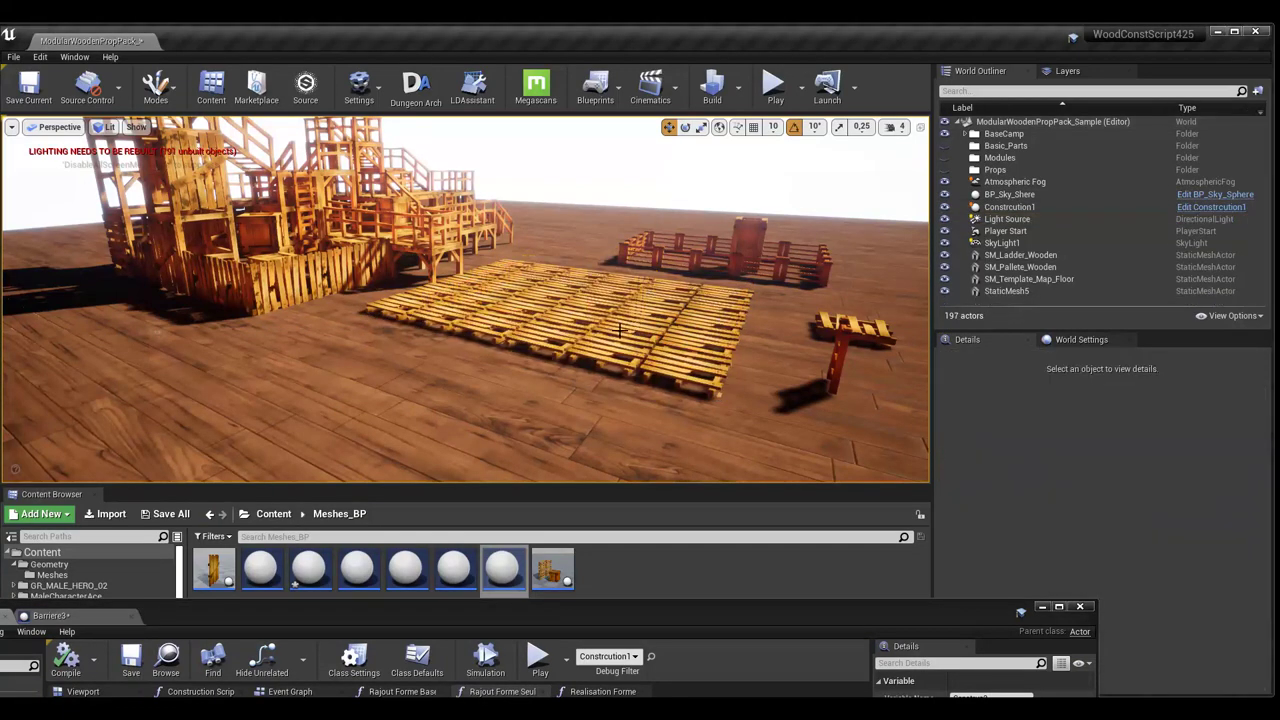
{"action": "left_click", "coordinate": [620, 330]}
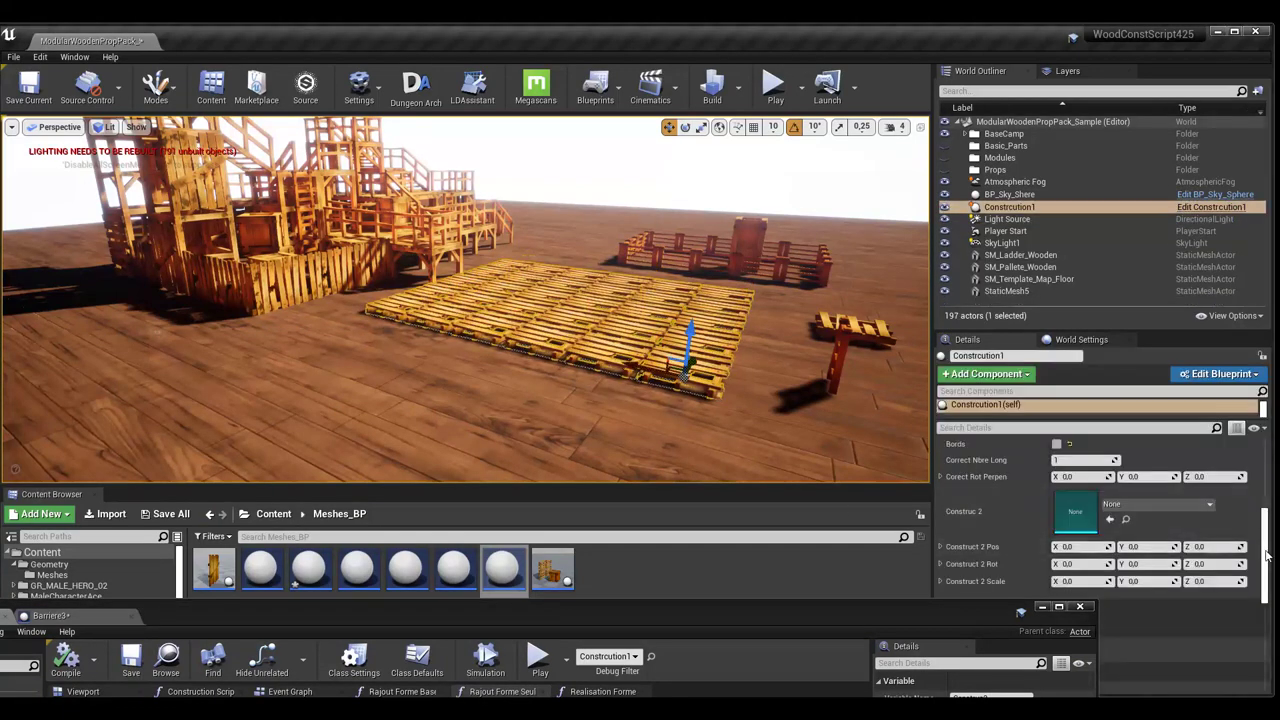
{"action": "mouse_move", "coordinate": [1267, 556]}
{"action": "left_mouse_down"}
{"action": "mouse_move", "coordinate": [1266, 490]}
{"action": "mouse_move", "coordinate": [1244, 583]}
{"action": "left_mouse_up"}
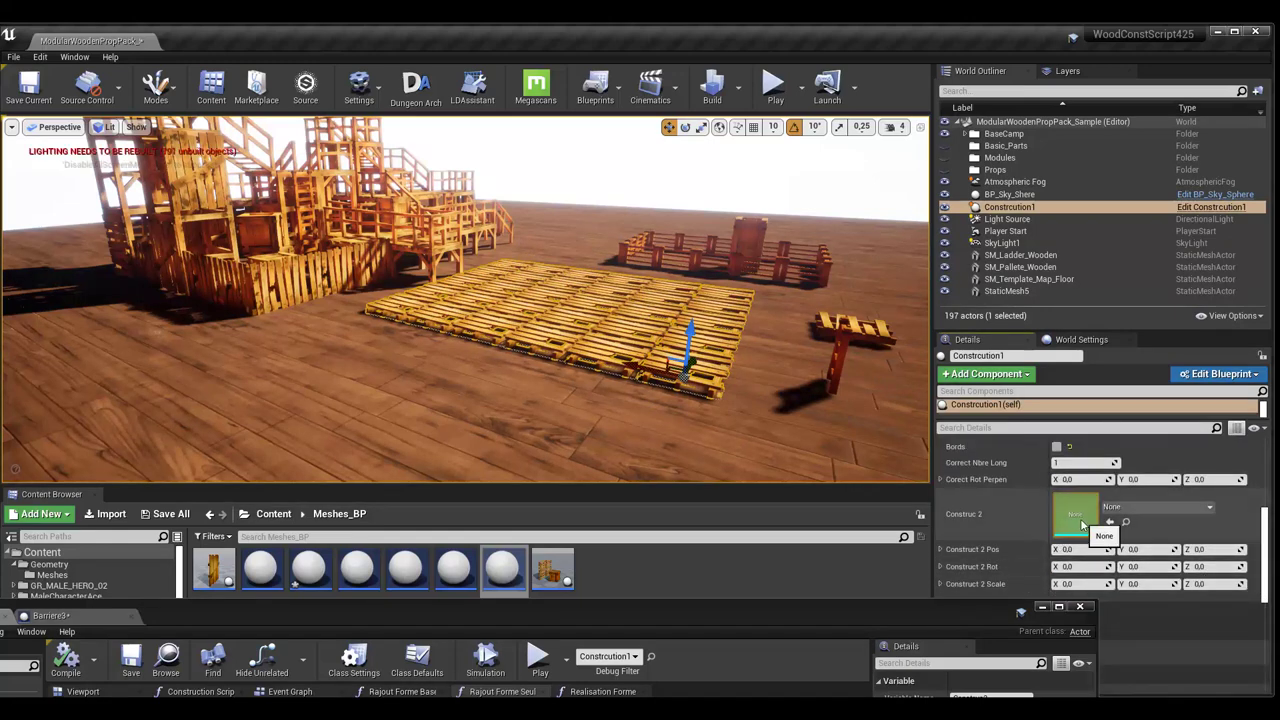
{"action": "mouse_move", "coordinate": [879, 604]}
{"action": "left_mouse_down"}
{"action": "mouse_move", "coordinate": [881, 626]}
{"action": "mouse_move", "coordinate": [908, 635]}
{"action": "mouse_move", "coordinate": [1279, 565]}
{"action": "left_mouse_up"}
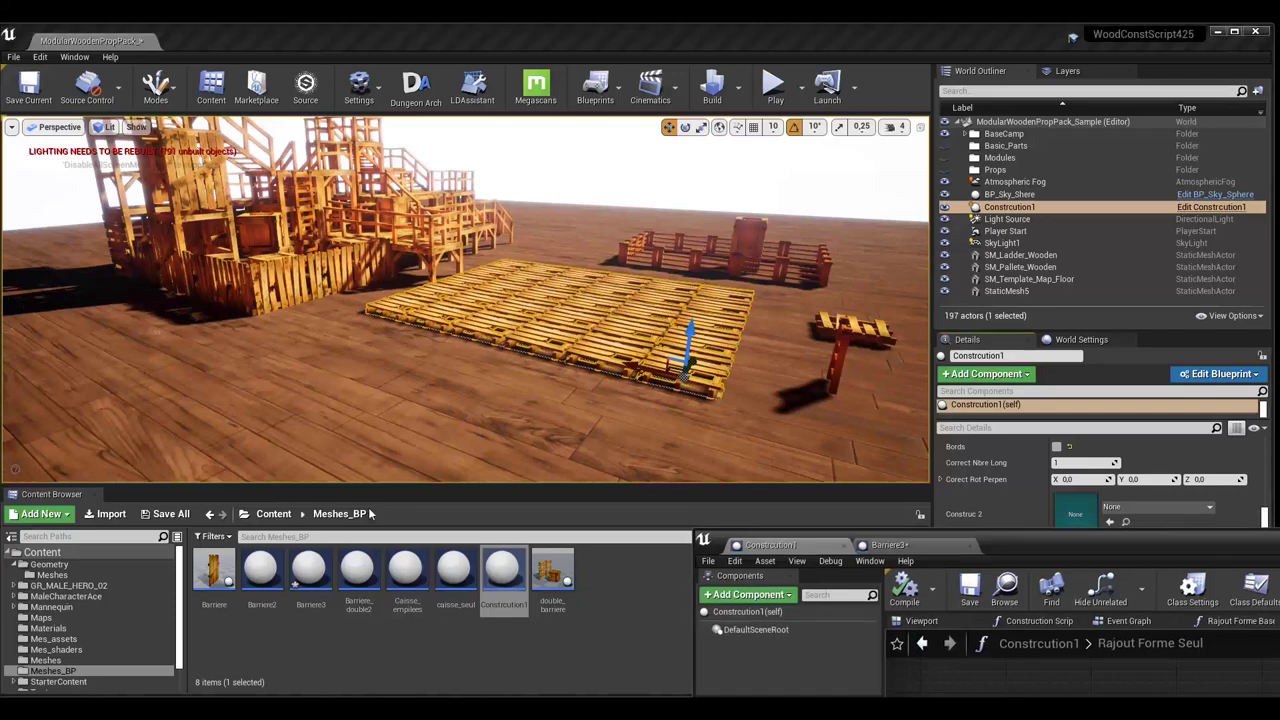
- Assign SM_Chair_Wooden from the Meshes folder as the Construct 2 mesh
{"action": "left_click", "coordinate": [285, 513]}
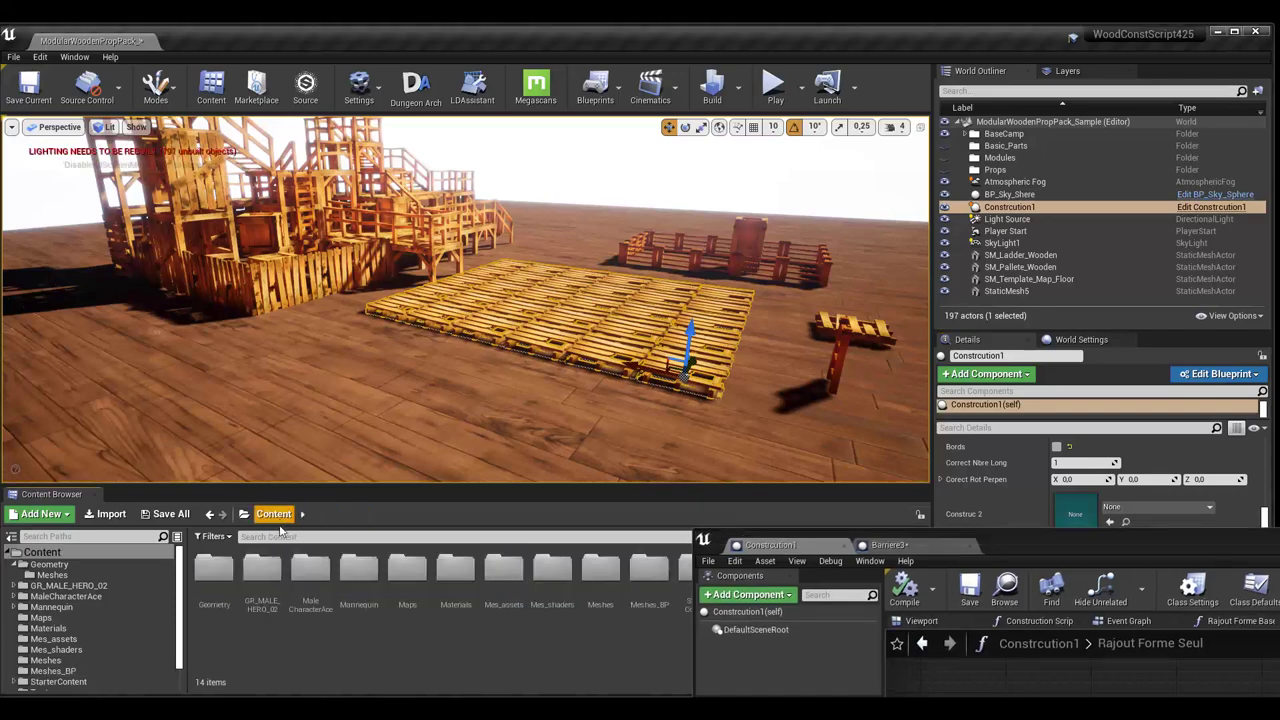
{"action": "double_click", "coordinate": [600, 586]}
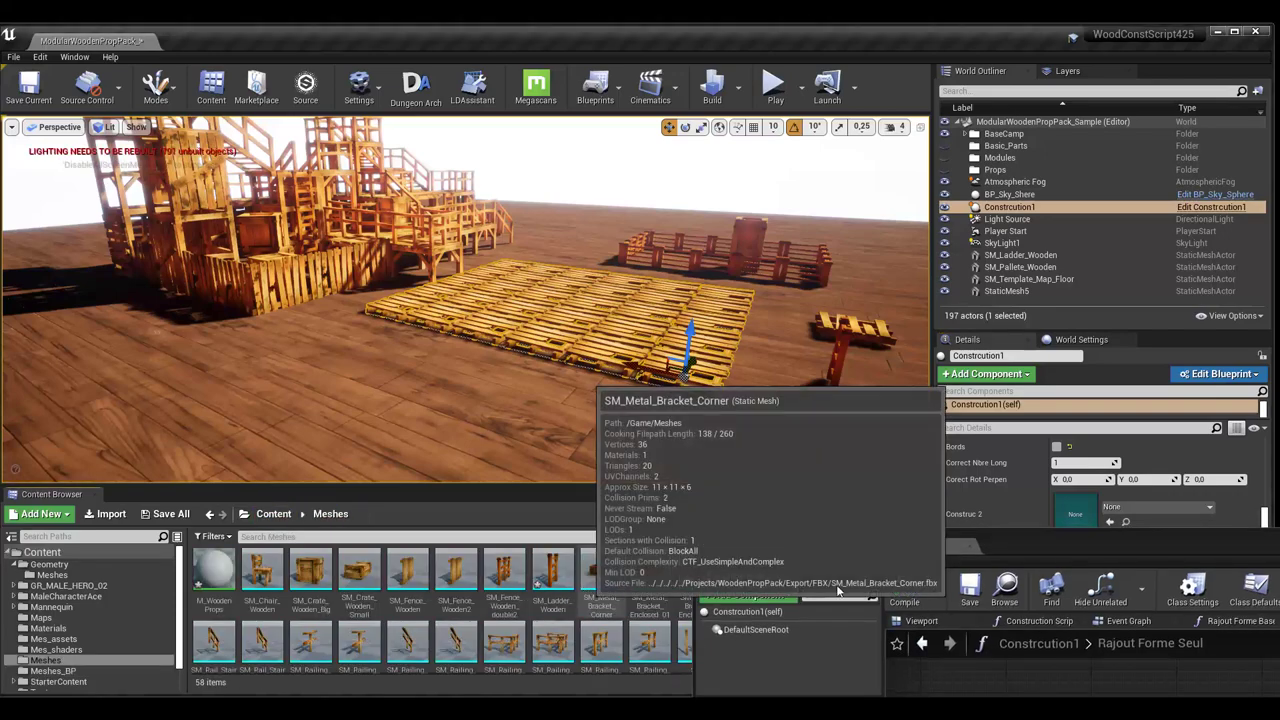
{"action": "left_click_drag", "start_coordinate": [1045, 554], "coordinate": [467, 684]}
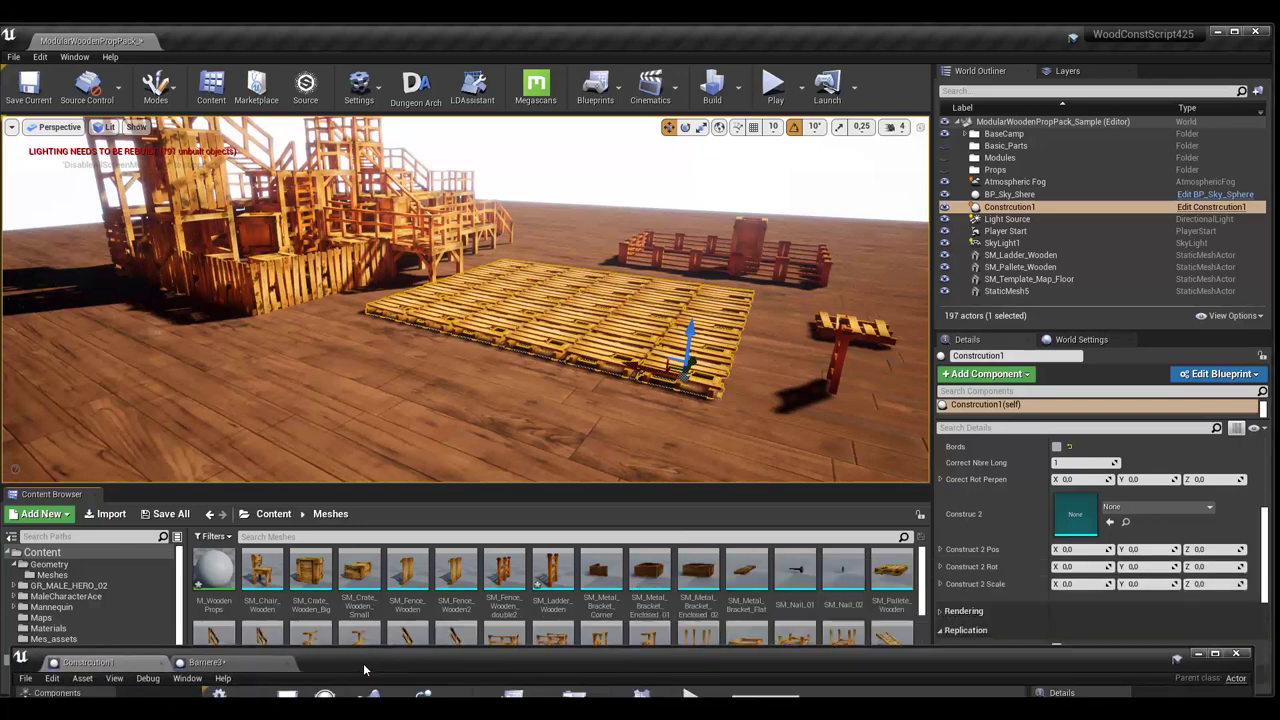
{"action": "left_click_drag", "start_coordinate": [260, 572], "coordinate": [890, 596]}
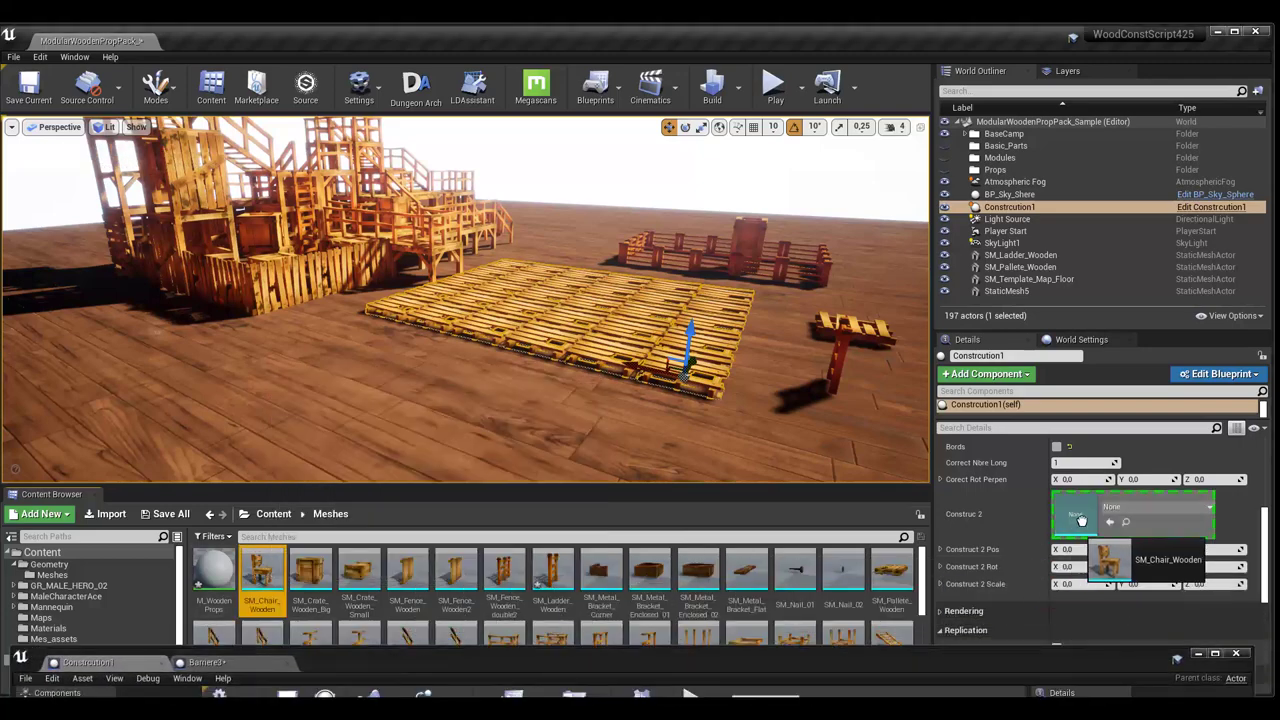
{"action": "left_click_drag", "start_coordinate": [949, 566], "coordinate": [1081, 520]}
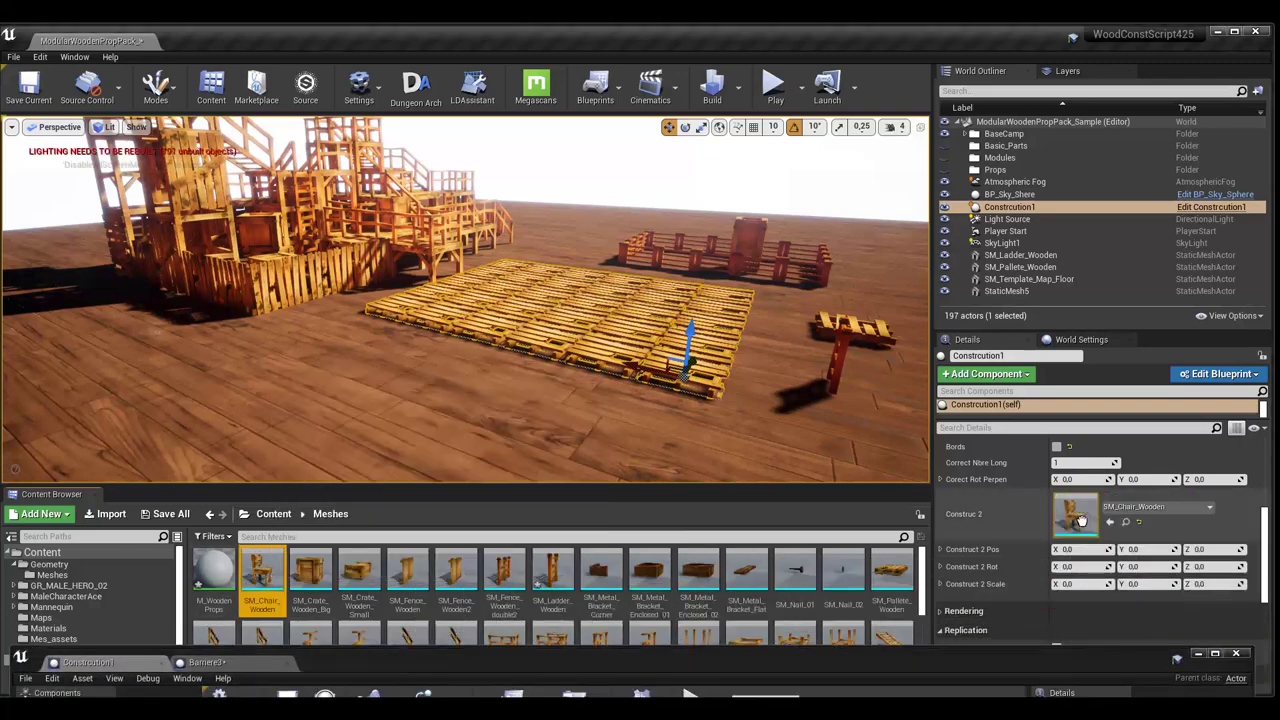
- Set the Construct 2 scale values to 1
{"action": "left_click", "coordinate": [1090, 586]}
{"action": "type", "text": "1"}
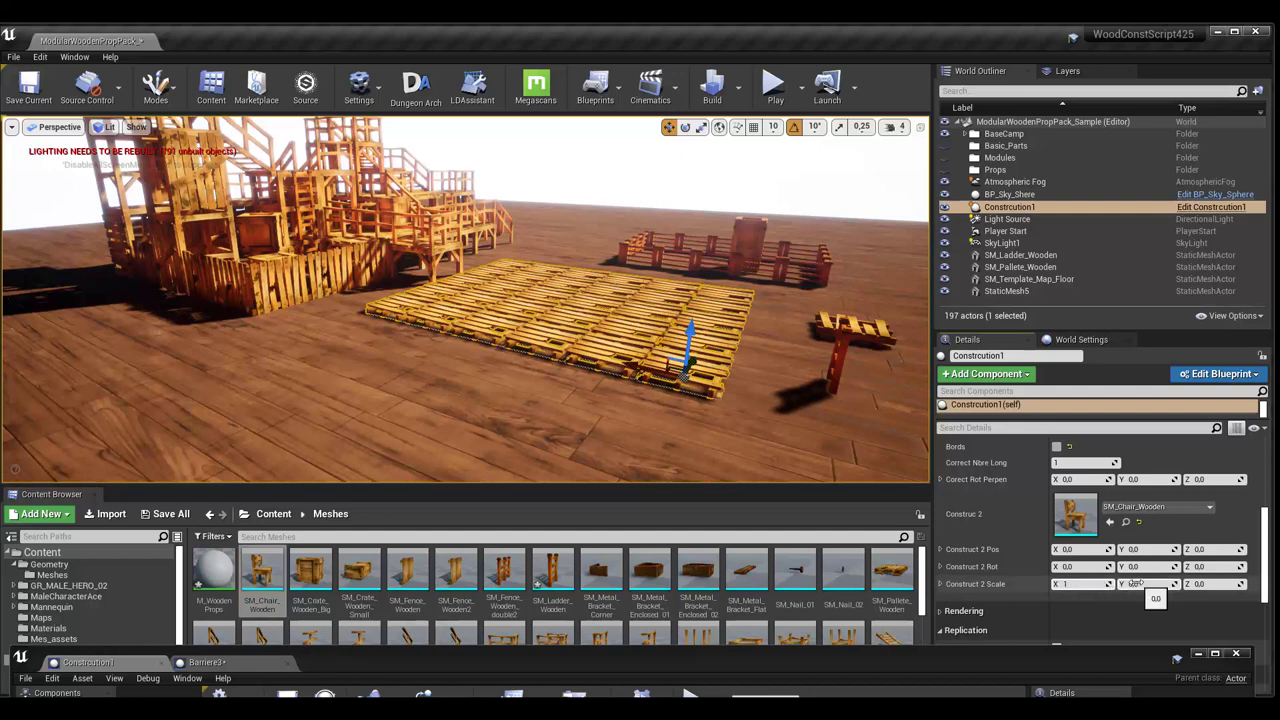
{"action": "left_click", "coordinate": [1205, 585]}
{"action": "type", "text": "1"}
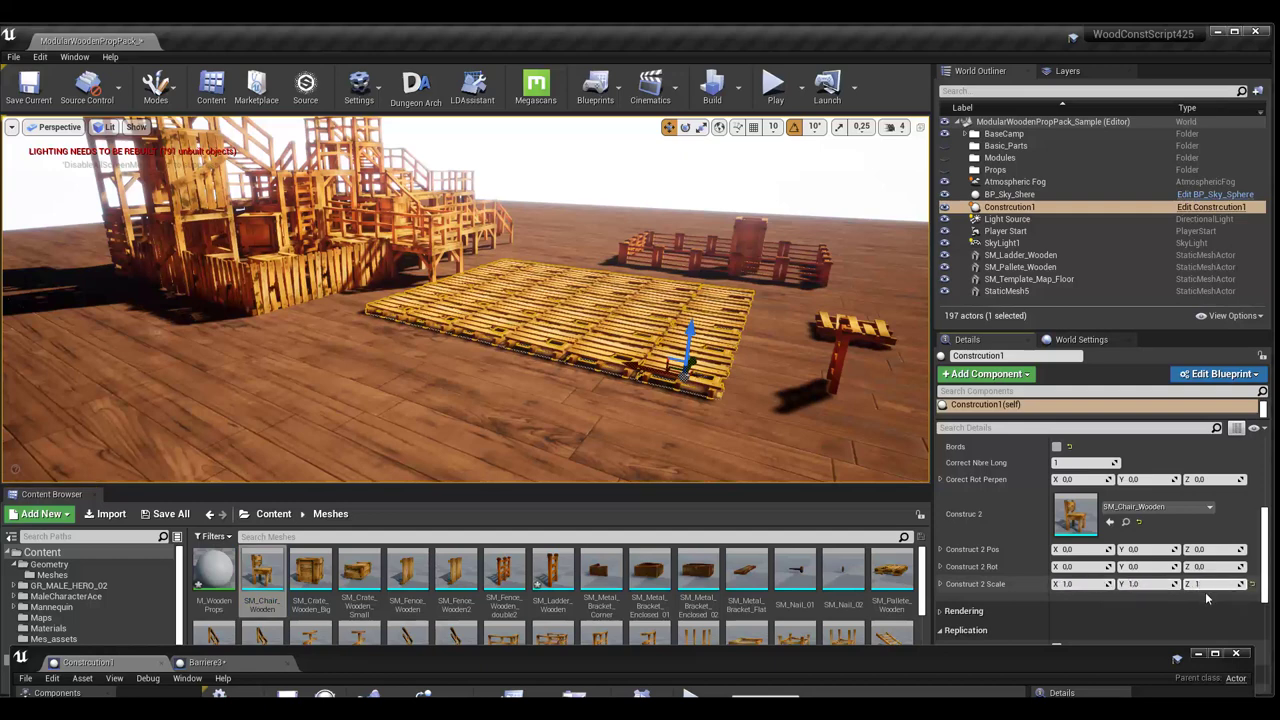
{"action": "key", "text": "Return"}
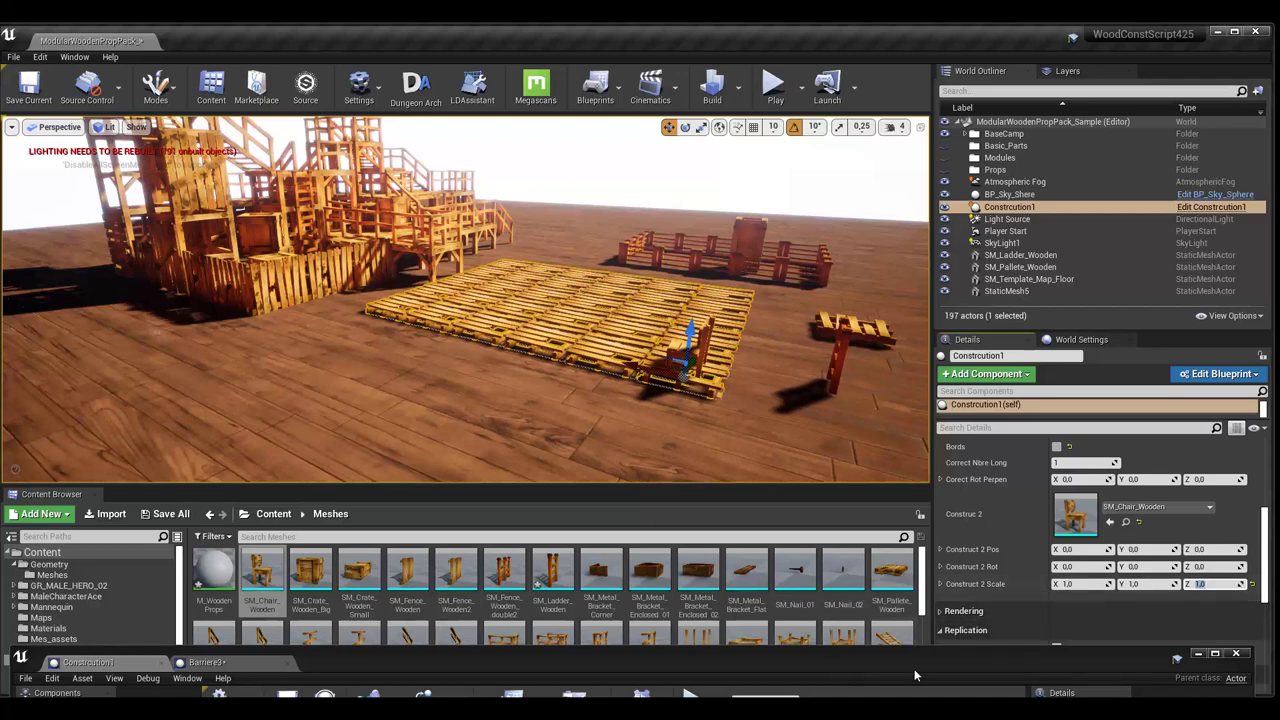
{"action": "left_click_drag", "start_coordinate": [916, 662], "coordinate": [969, 101]}
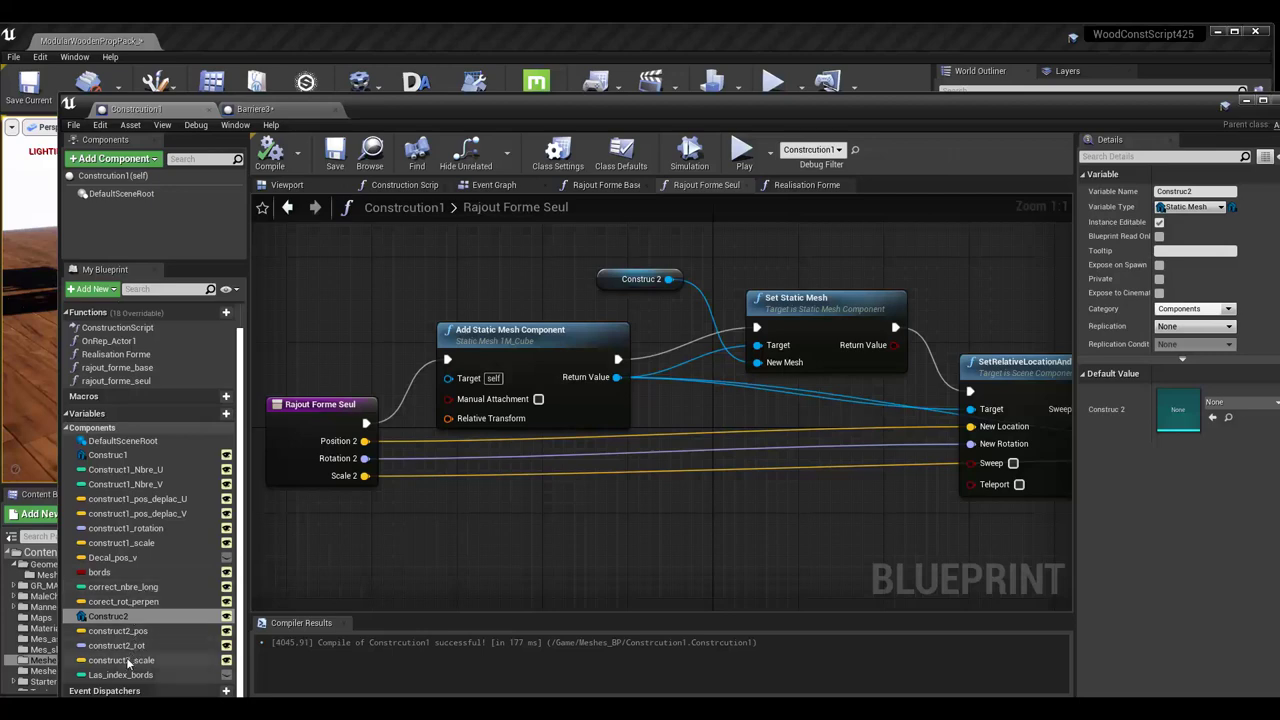
- Select the construct2_scale variable, then compile and save the Construction1 Blueprint
{"action": "left_click", "coordinate": [92, 659]}
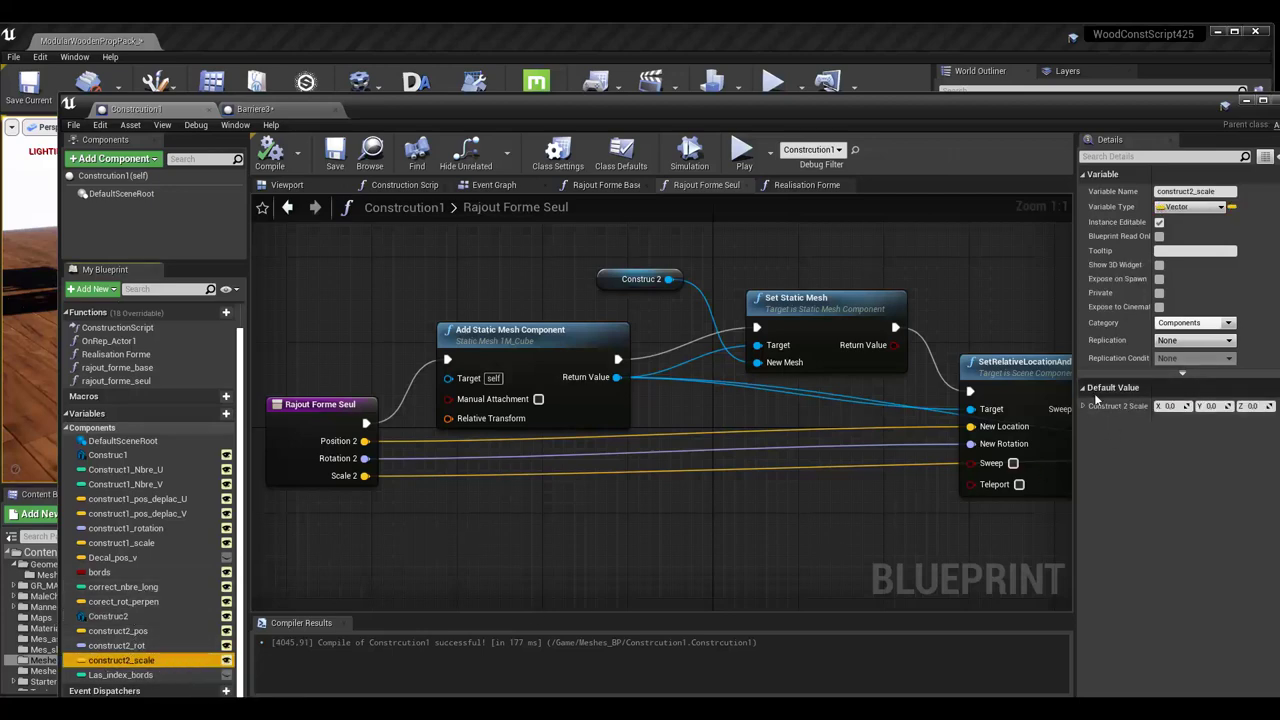
{"action": "left_click", "coordinate": [270, 152]}
{"action": "left_click", "coordinate": [335, 160]}
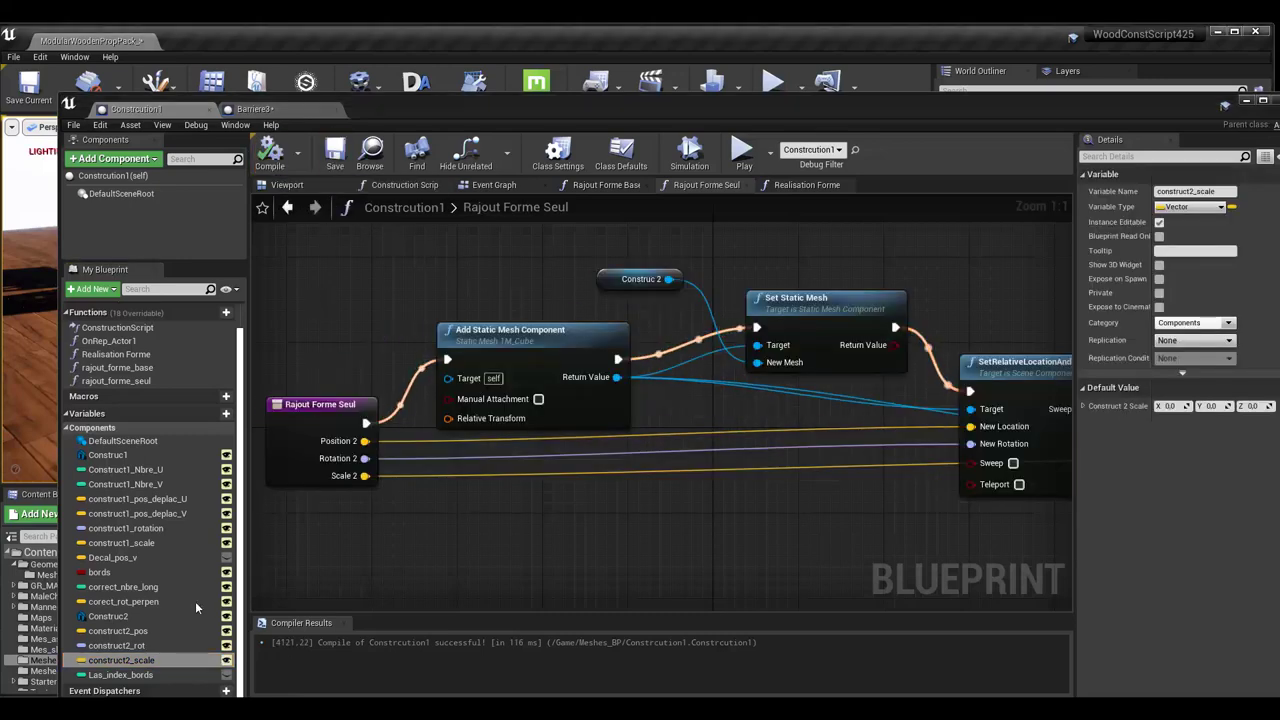
- Set construct2_scale's default value to 1, 1, 1 and recompile the Blueprint
{"action": "left_click", "coordinate": [1172, 405]}
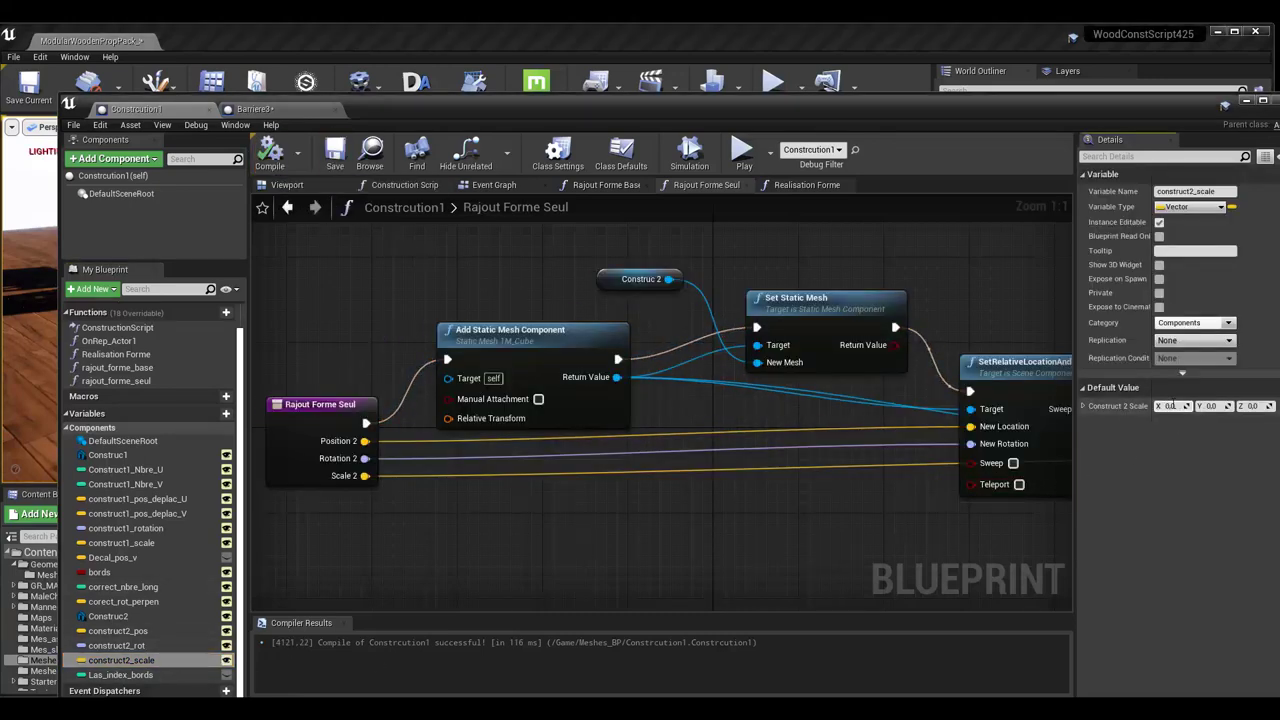
{"action": "left_click", "coordinate": [1211, 406]}
{"action": "type", "text": "1"}
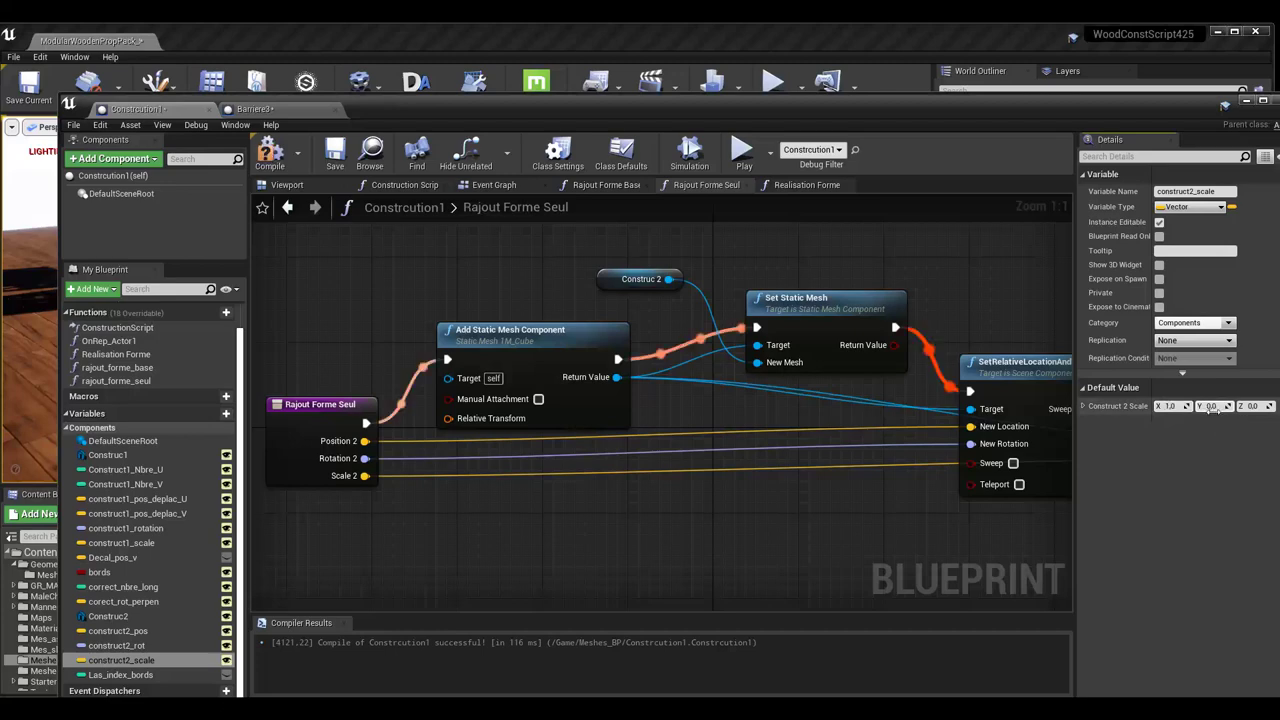
{"action": "key", "text": "Tab"}
{"action": "type", "text": "1"}
{"action": "key", "text": "Return"}
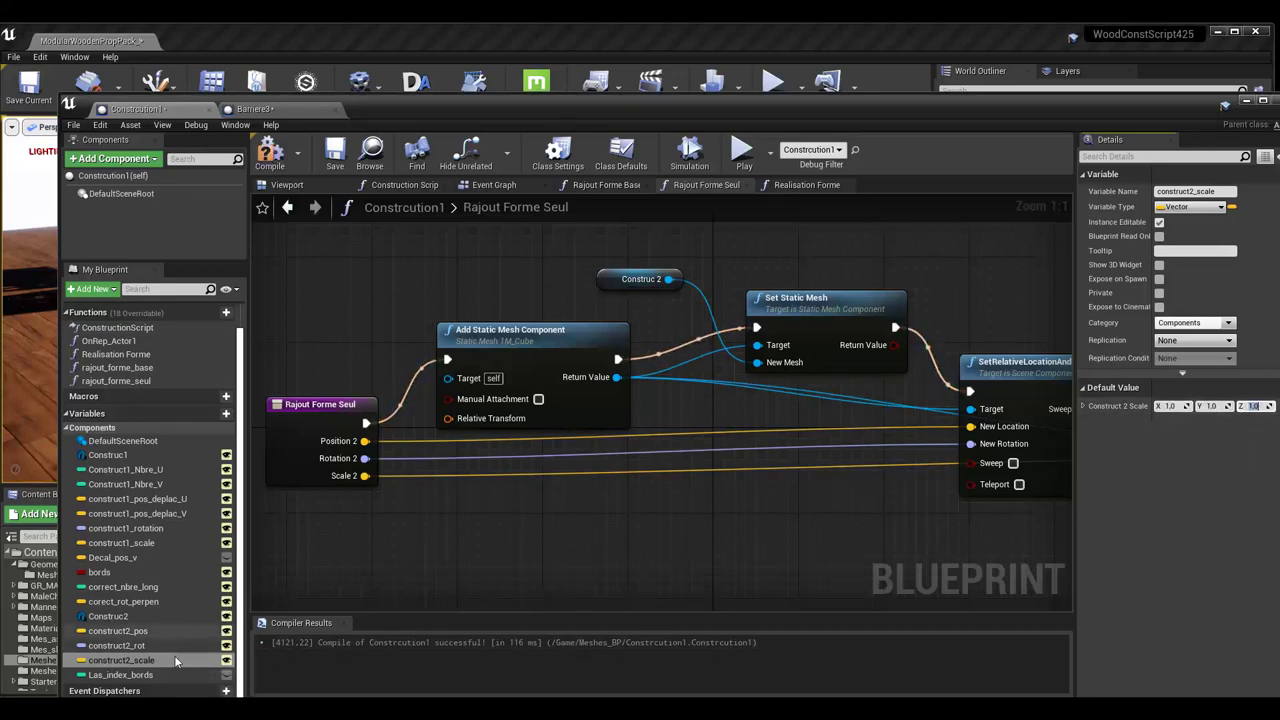
{"action": "left_click", "coordinate": [280, 170]}
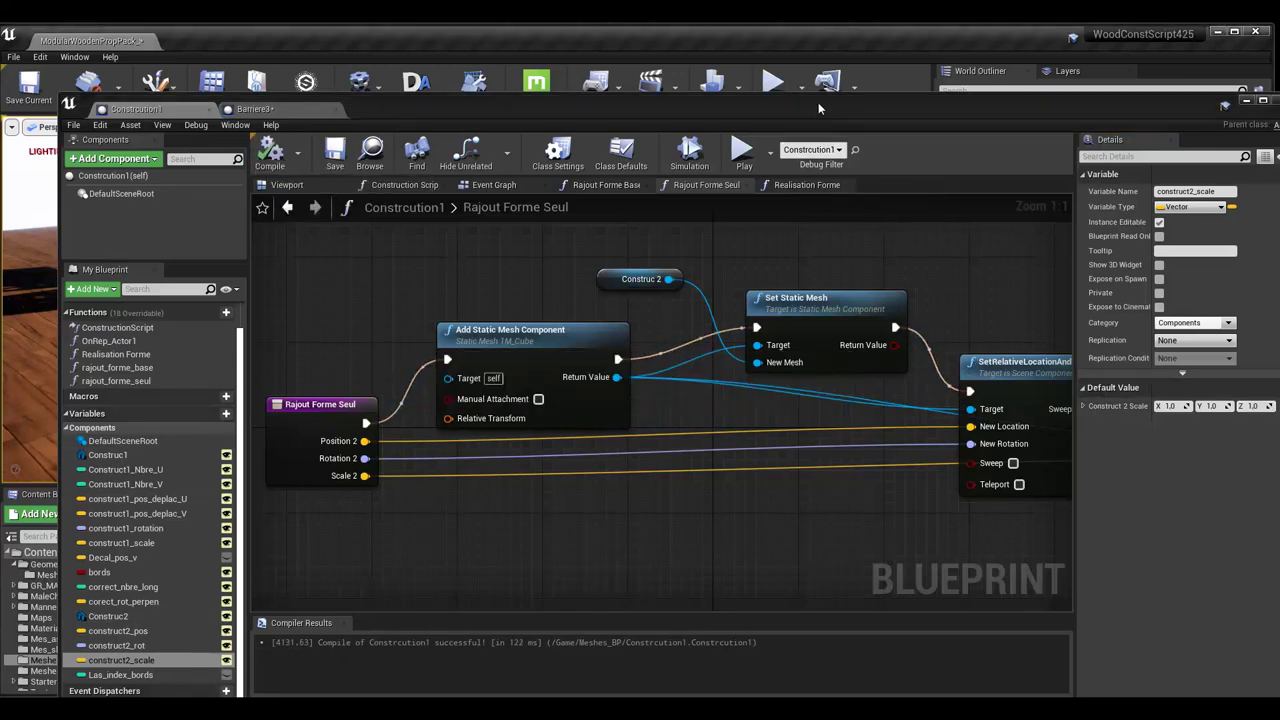
{"action": "left_click_drag", "start_coordinate": [818, 102], "coordinate": [818, 635]}
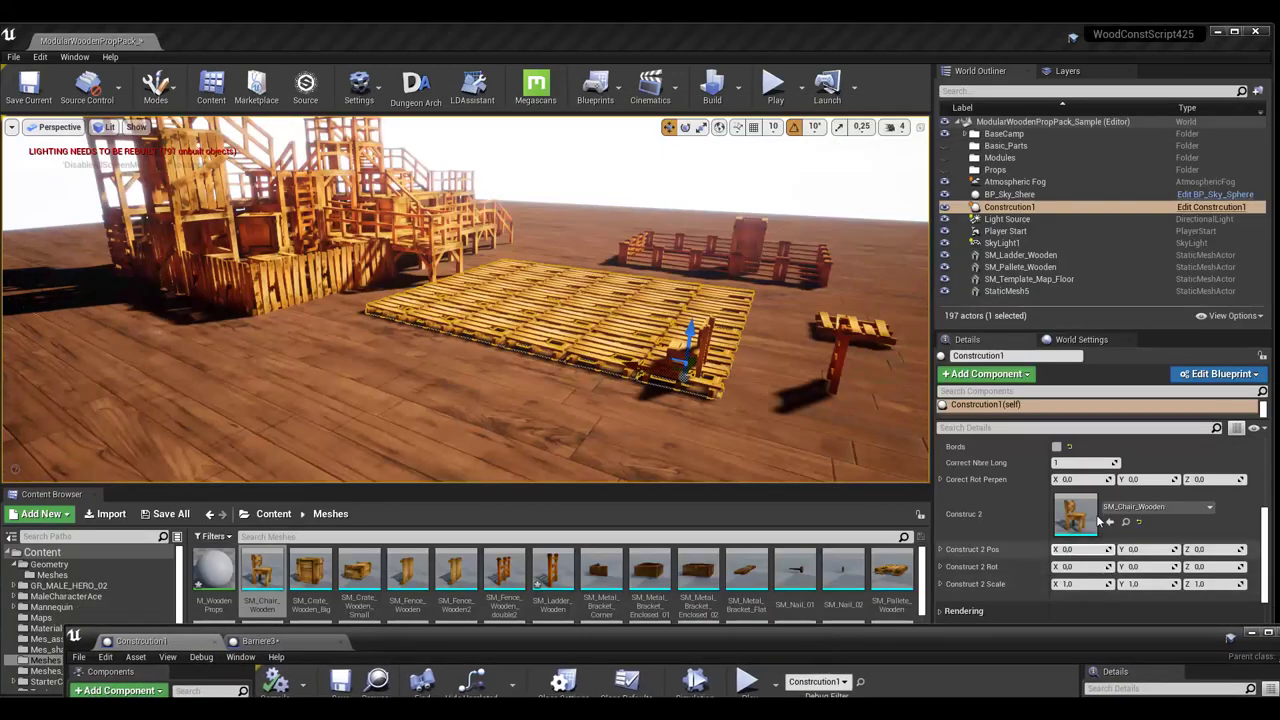
- Clear the Construct 2 mesh and reassign SM_Chair_Wooden to it
{"action": "left_click", "coordinate": [1155, 507]}
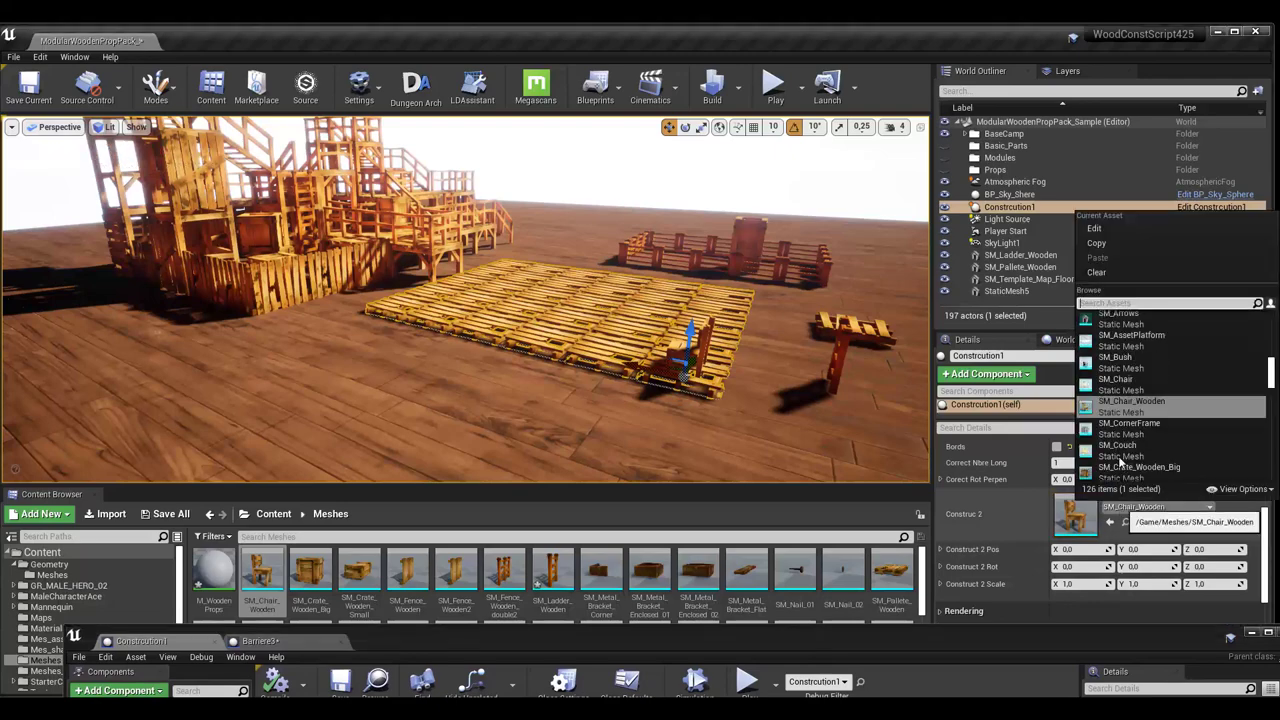
{"action": "left_click", "coordinate": [1106, 278]}
{"action": "left_click_drag", "start_coordinate": [261, 575], "coordinate": [985, 518]}
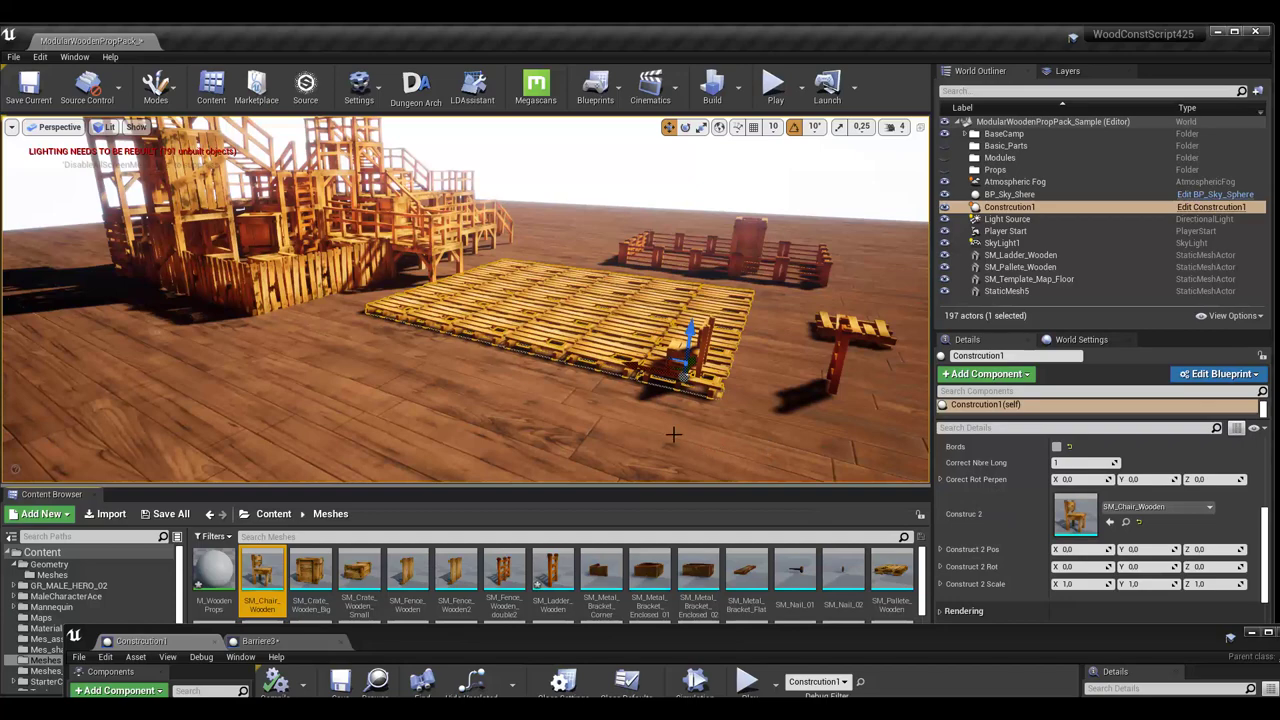
{"action": "mouse_move", "coordinate": [673, 434]}
{"action": "left_mouse_down"}
{"action": "mouse_move", "coordinate": [720, 400]}
{"action": "mouse_move", "coordinate": [669, 350]}
{"action": "left_mouse_up"}
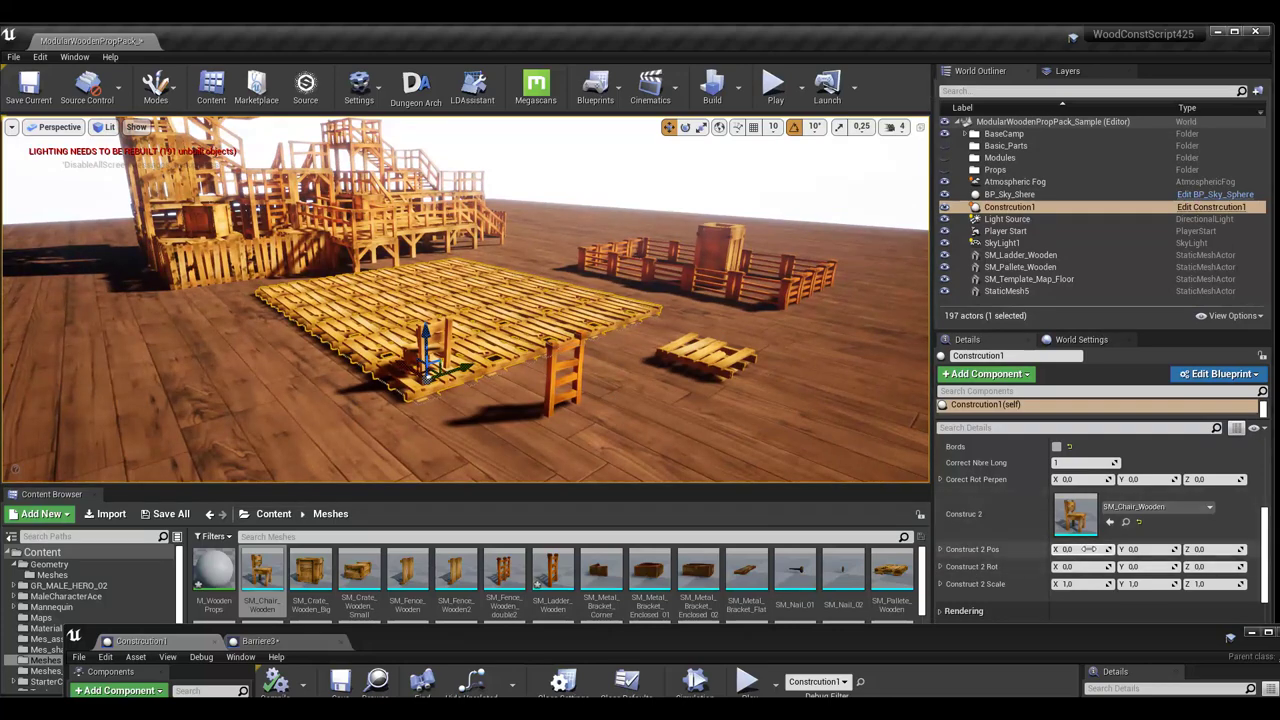
- Move the chair to X 45.2, Y 251.3 and rotate it about 287° on Z
{"action": "left_click_drag", "start_coordinate": [1080, 549], "coordinate": [1100, 549]}
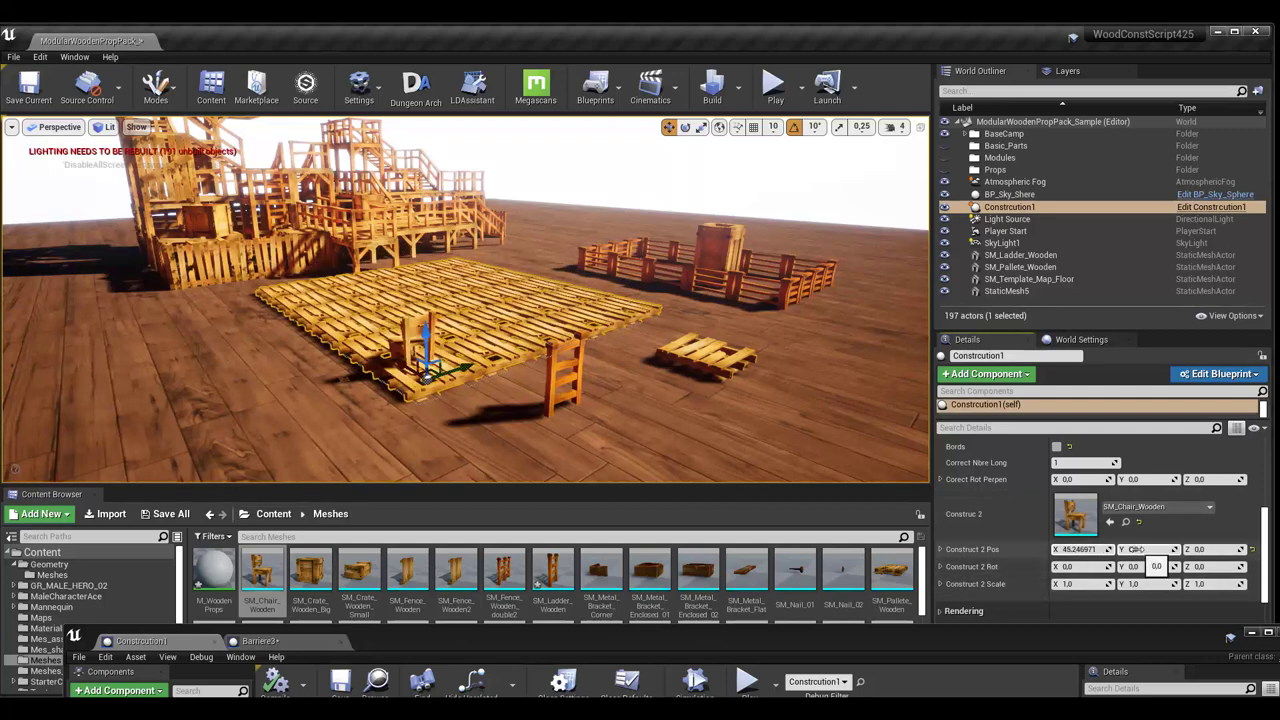
{"action": "left_click_drag", "start_coordinate": [1140, 549], "coordinate": [1160, 549]}
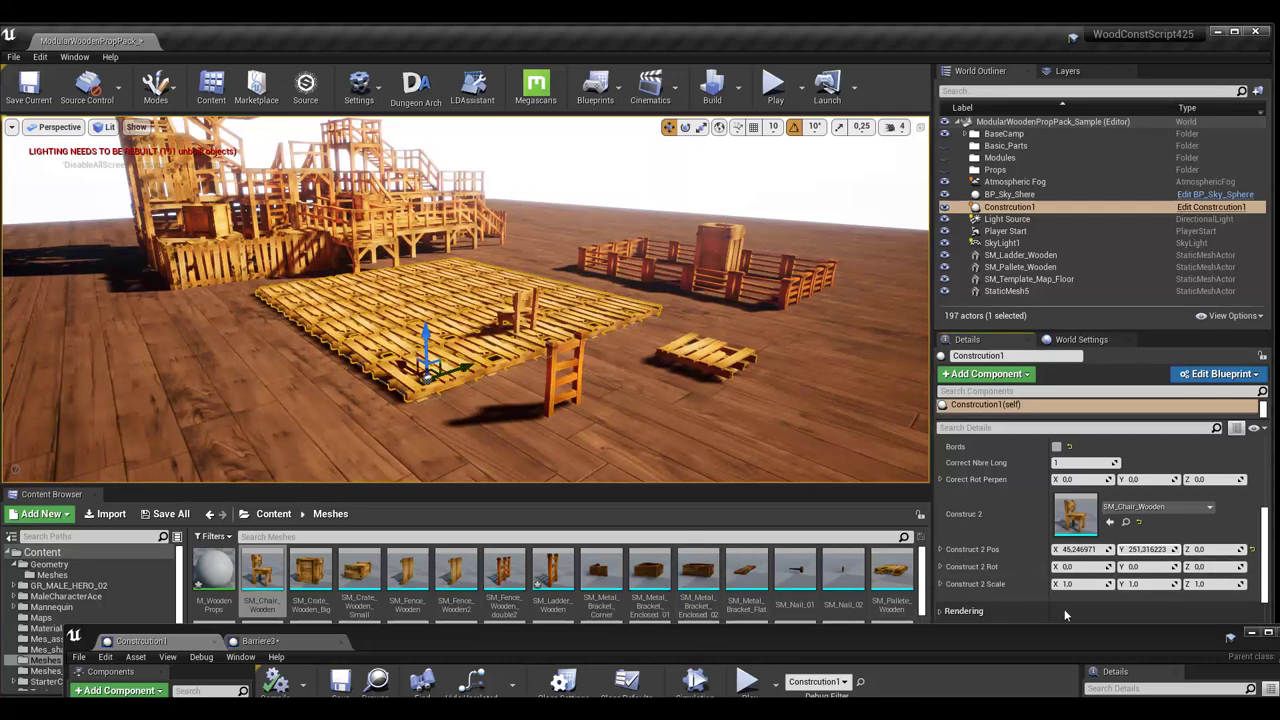
{"action": "left_click_drag", "start_coordinate": [1198, 566], "coordinate": [1240, 566]}
{"action": "mouse_move", "coordinate": [548, 352]}
{"action": "right_mouse_down"}
{"action": "mouse_move", "coordinate": [580, 350]}
{"action": "mouse_move", "coordinate": [603, 267]}
{"action": "right_mouse_up"}
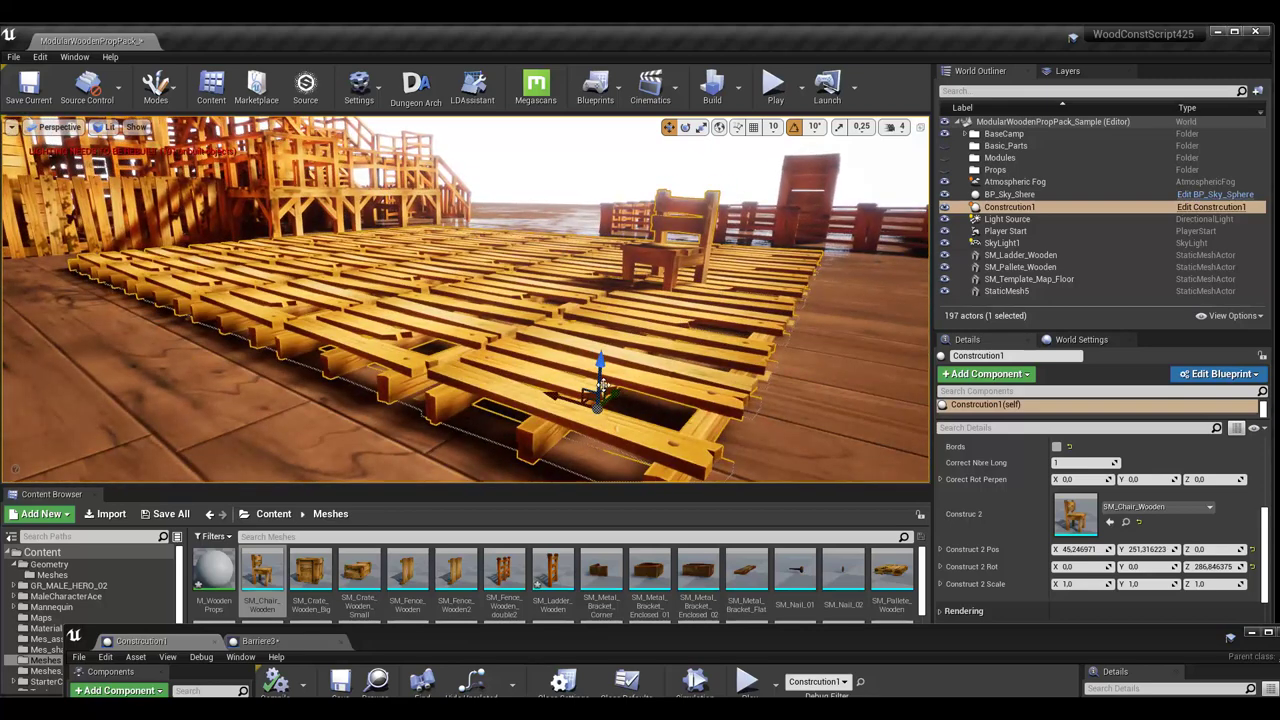
{"action": "right_click_drag", "start_coordinate": [728, 422], "coordinate": [707, 430]}
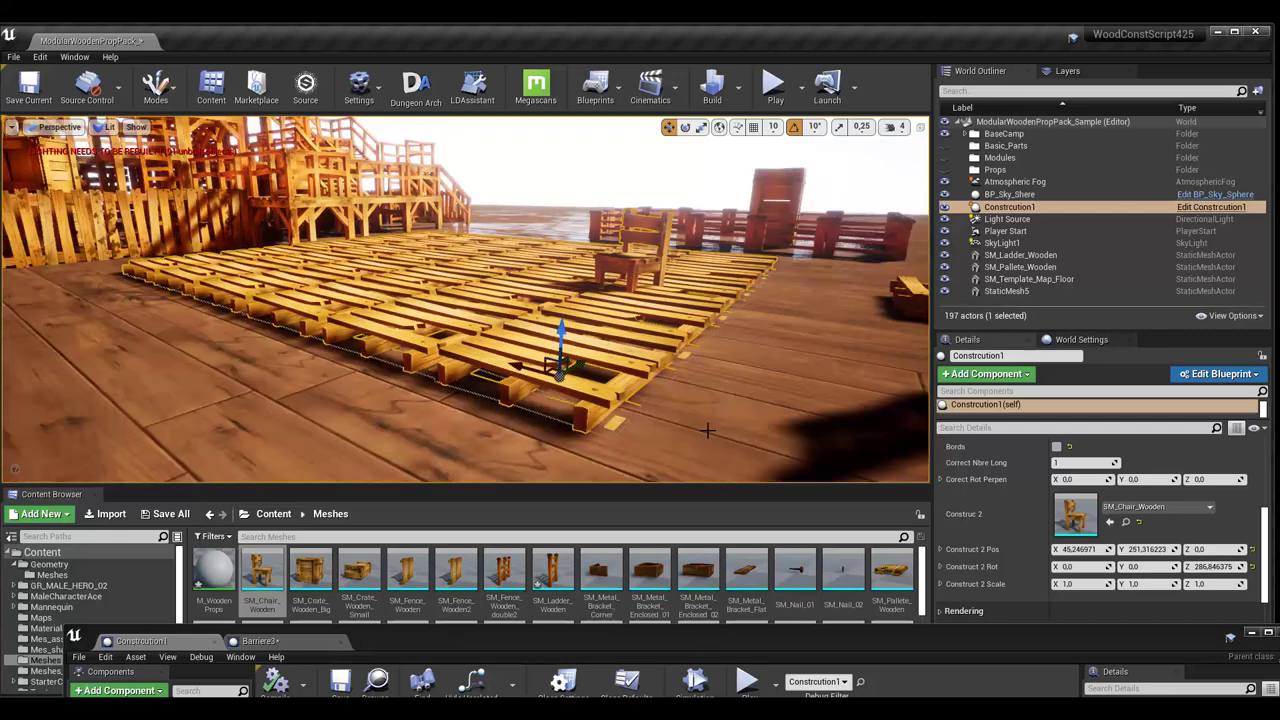
{"action": "left_click_drag", "start_coordinate": [828, 645], "coordinate": [784, 180]}
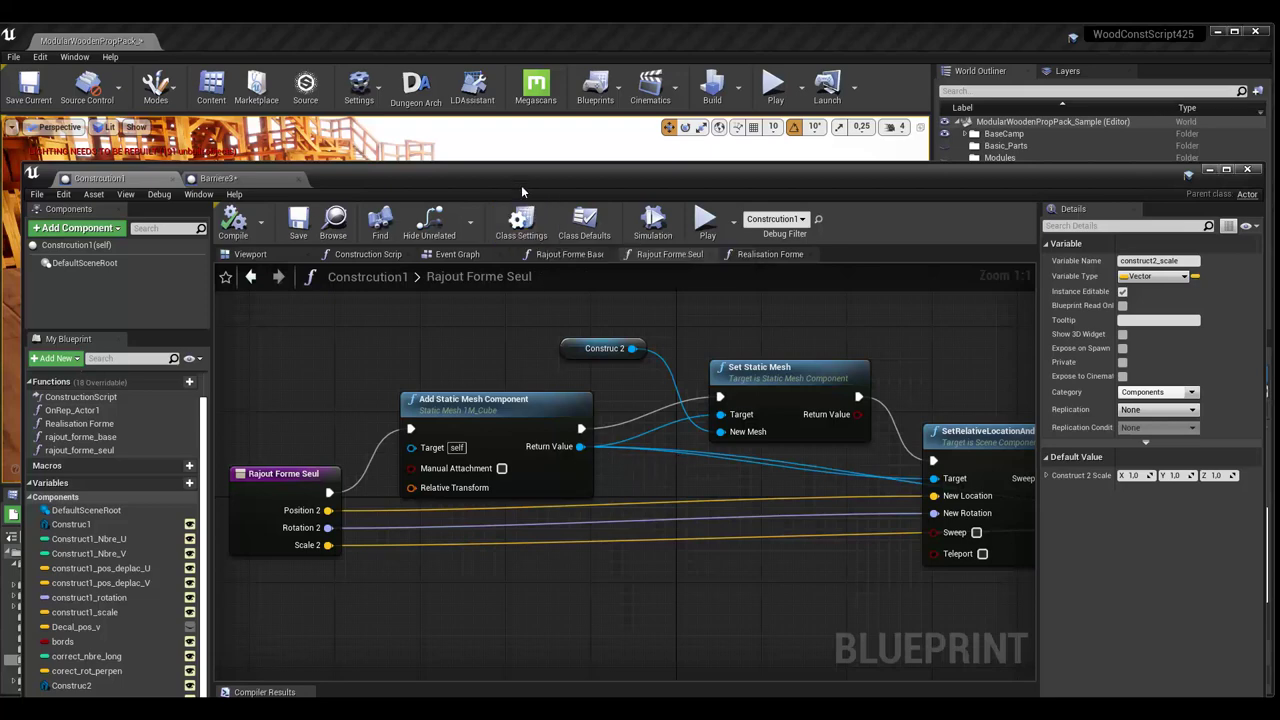
- Wire Construc 2 into Set Static Mesh's New Mesh input and tidy the graph
{"action": "right_click_drag", "start_coordinate": [568, 347], "coordinate": [556, 316]}
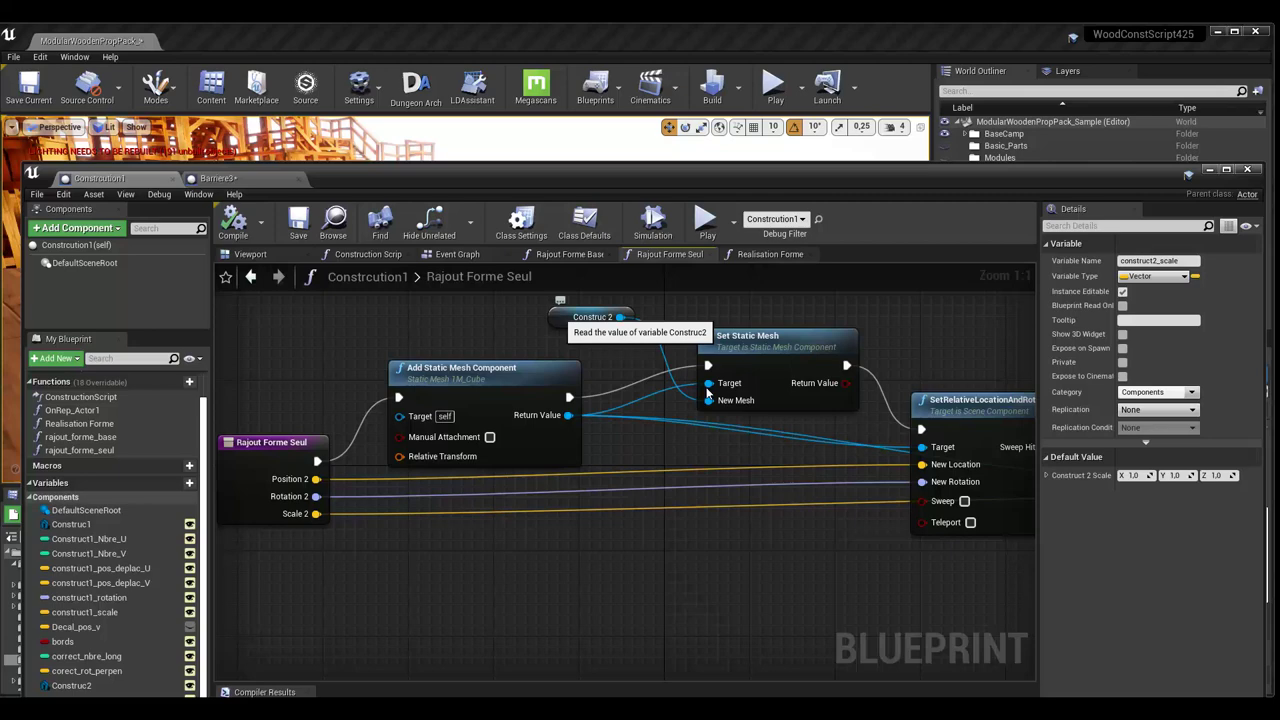
{"action": "left_click_drag", "start_coordinate": [707, 391], "coordinate": [707, 391]}
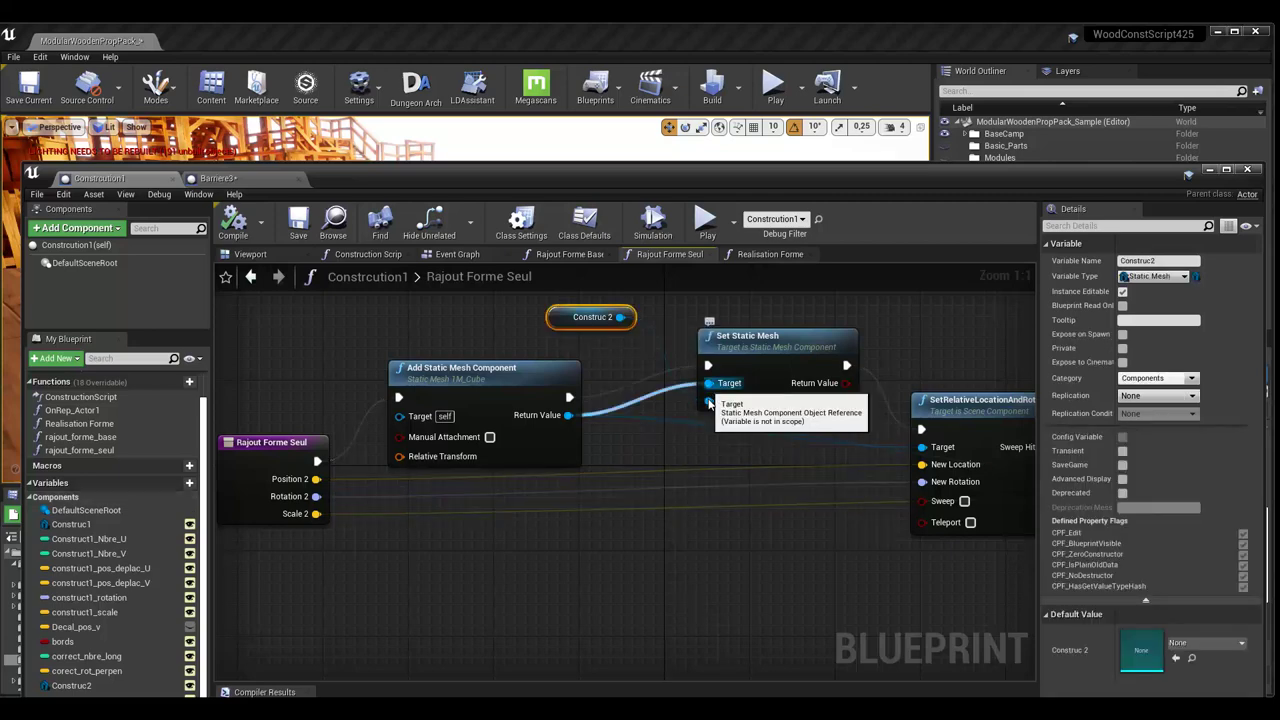
{"action": "left_click_drag", "start_coordinate": [620, 317], "coordinate": [708, 401]}
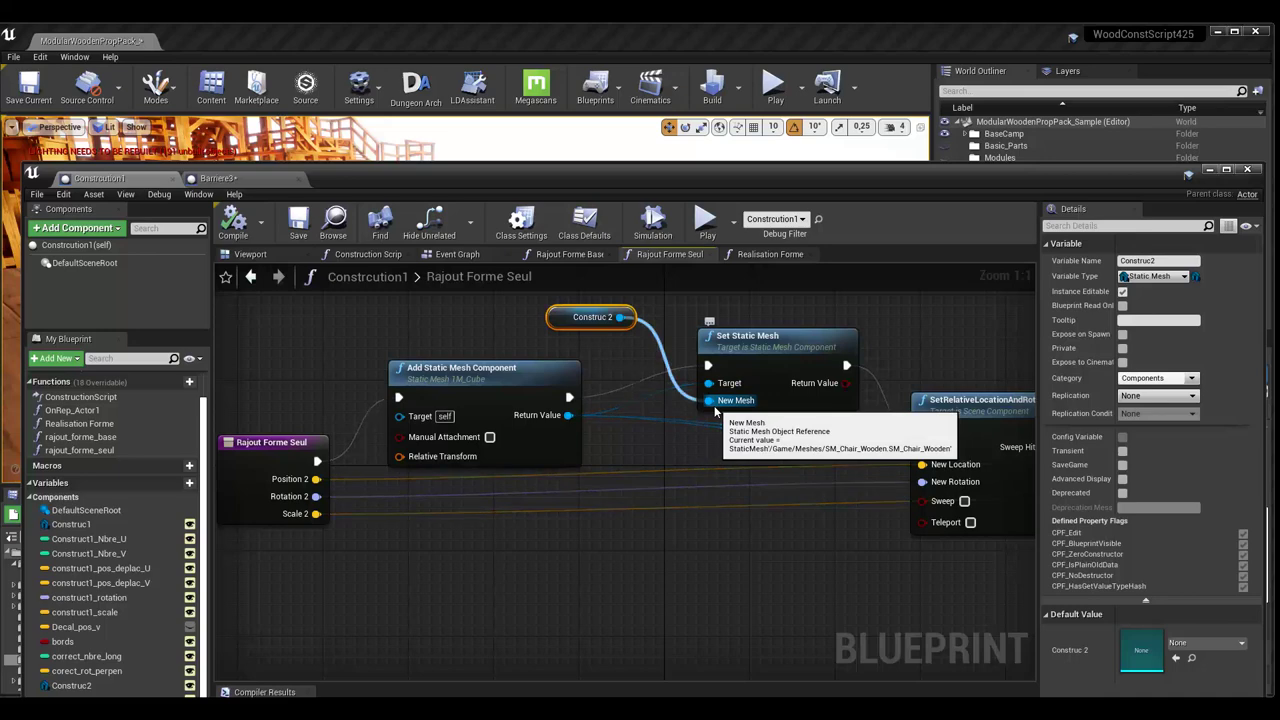
{"action": "right_click_drag", "start_coordinate": [705, 442], "coordinate": [534, 381]}
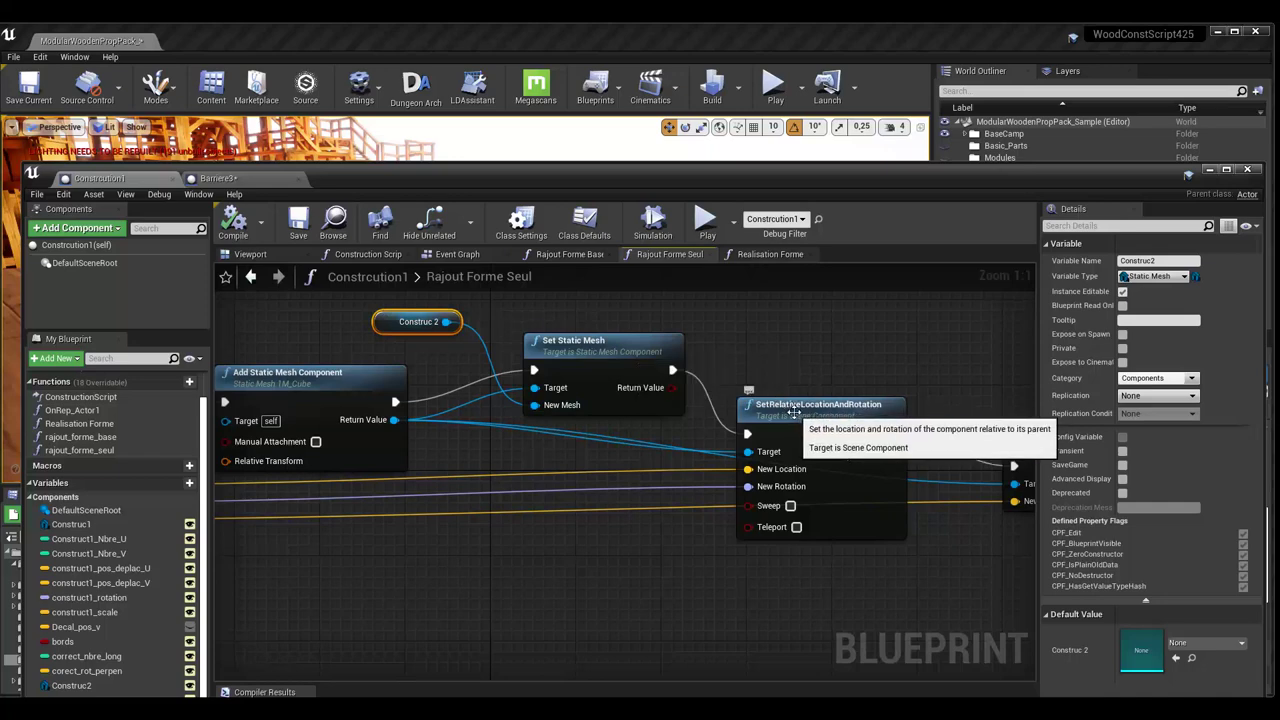
{"action": "left_click_drag", "start_coordinate": [791, 408], "coordinate": [801, 411]}
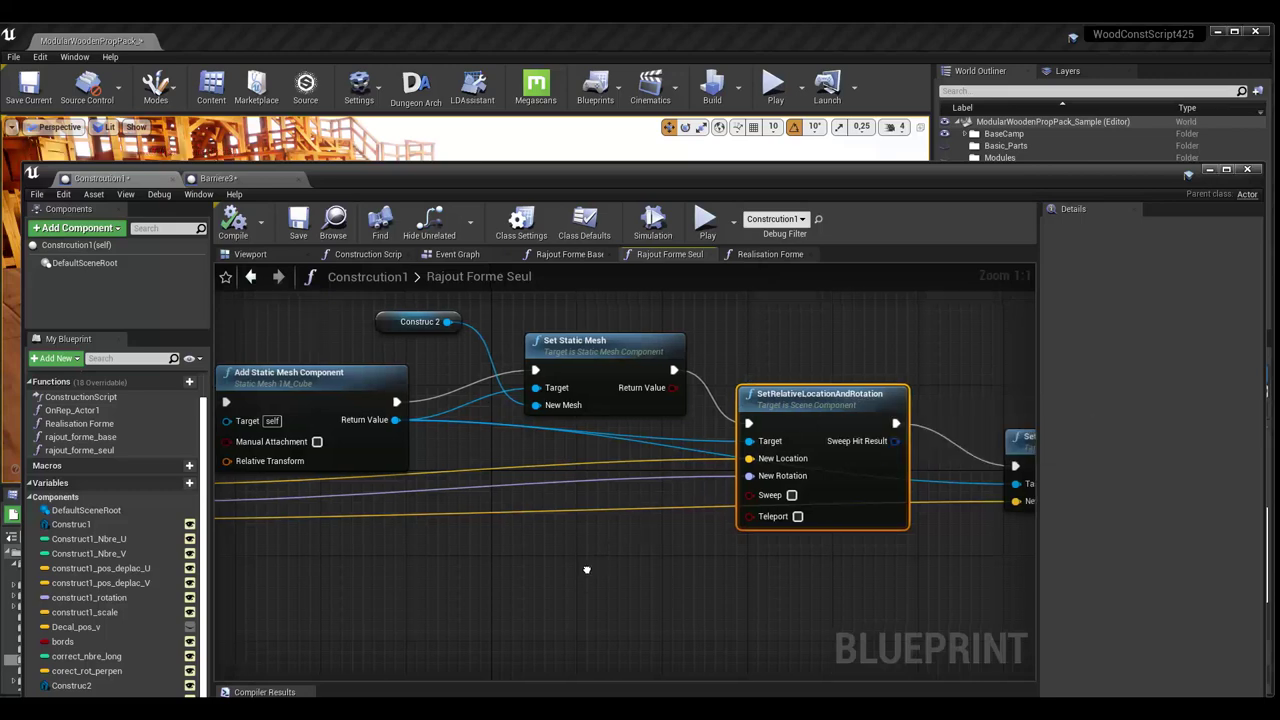
{"action": "right_click_drag", "start_coordinate": [578, 571], "coordinate": [765, 538]}
{"action": "left_click_drag", "start_coordinate": [535, 347], "coordinate": [524, 337]}
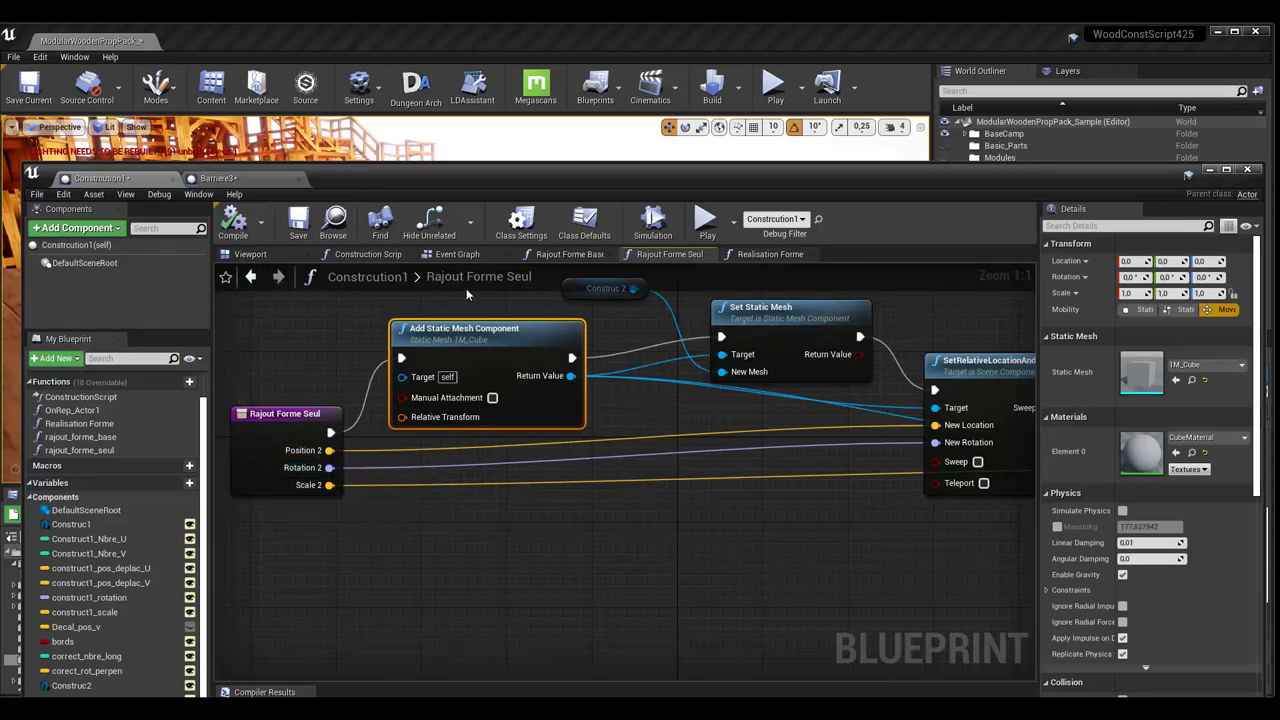
- Inspect the Rajout Forme Seul call's inputs in the Construction Script graph
{"action": "left_click", "coordinate": [367, 276]}
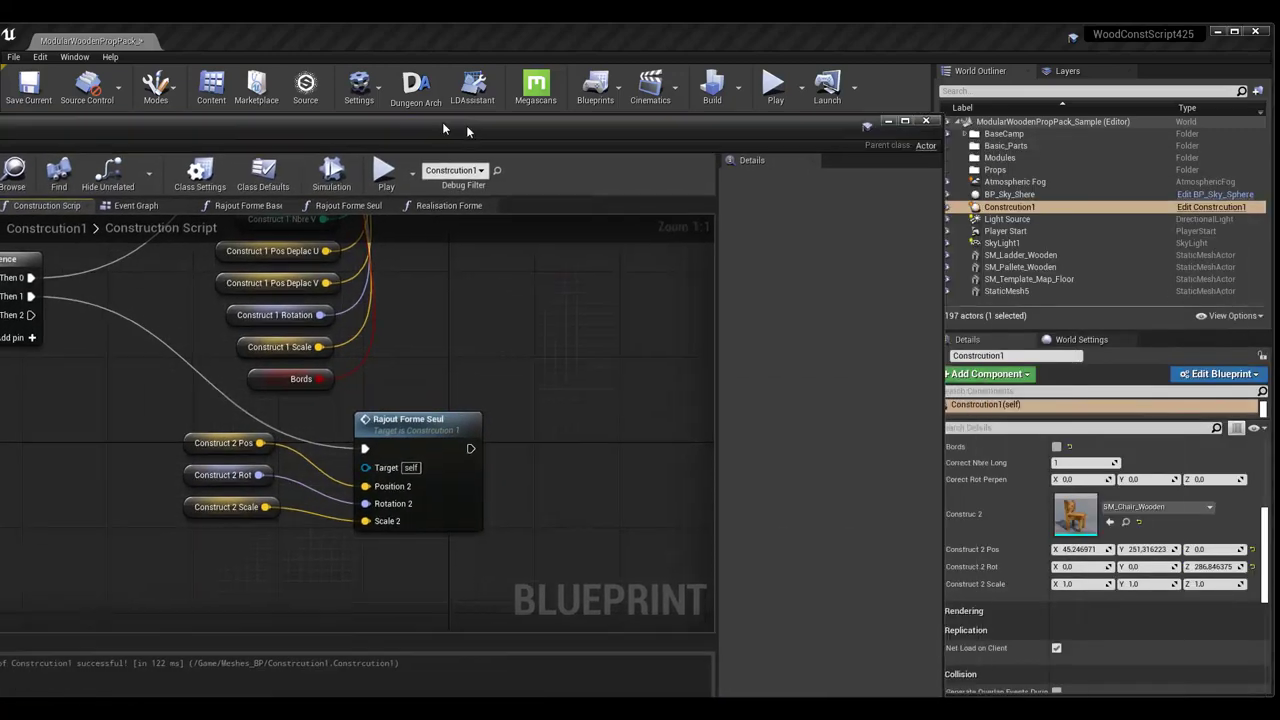
{"action": "left_click_drag", "start_coordinate": [787, 182], "coordinate": [450, 124]}
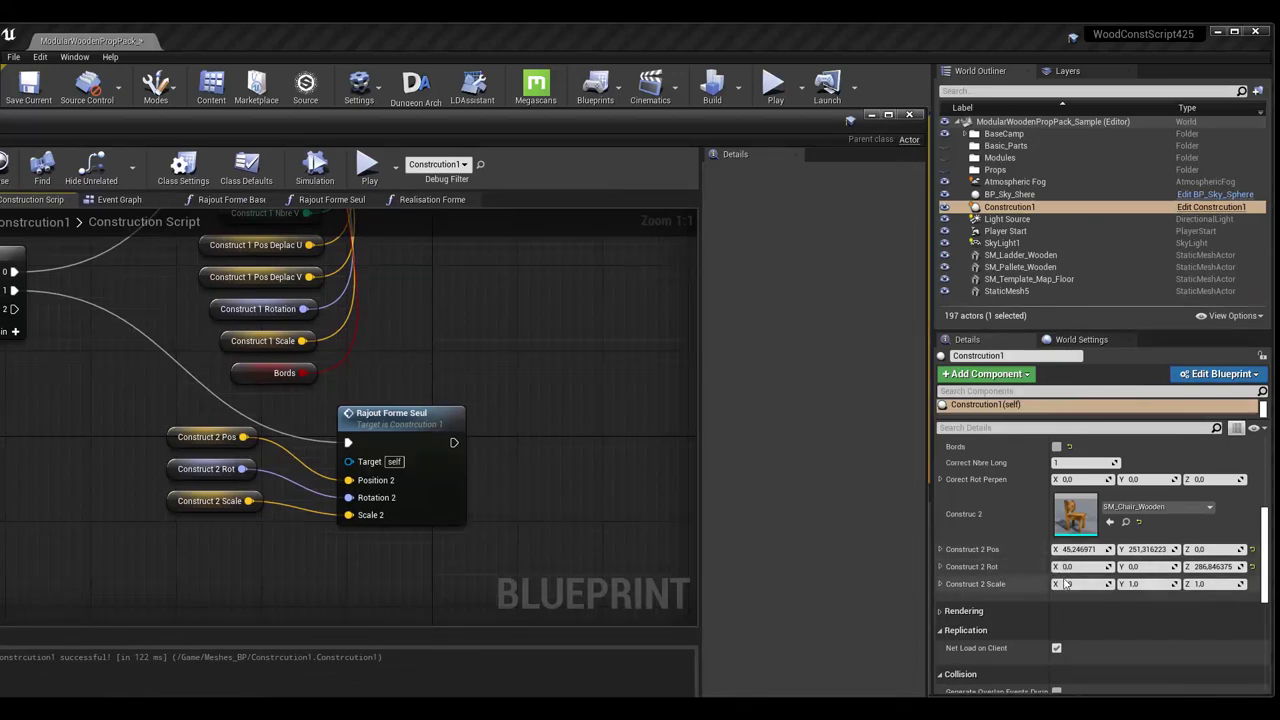
{"action": "left_click", "coordinate": [398, 422]}
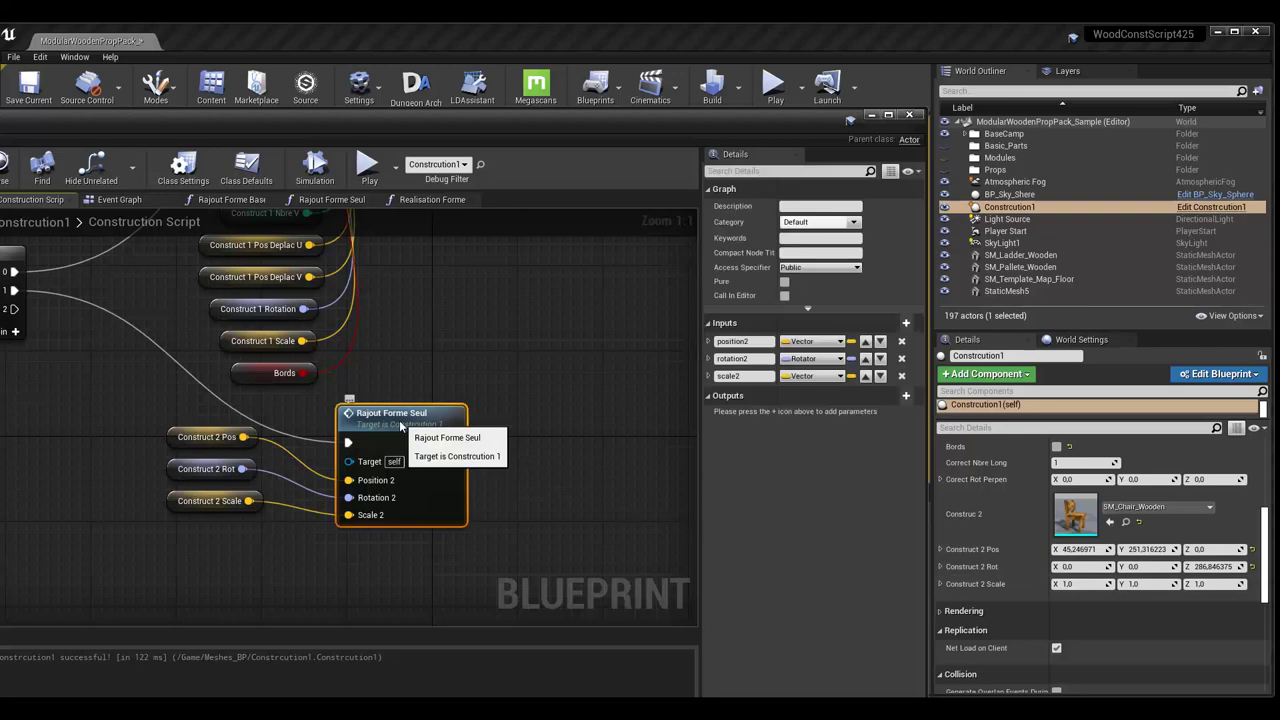
- Locate Set Relative Scale 3D in the Rajout Forme Seul graph, cancelling a mistaken 'end' search
{"action": "left_click", "coordinate": [340, 200]}
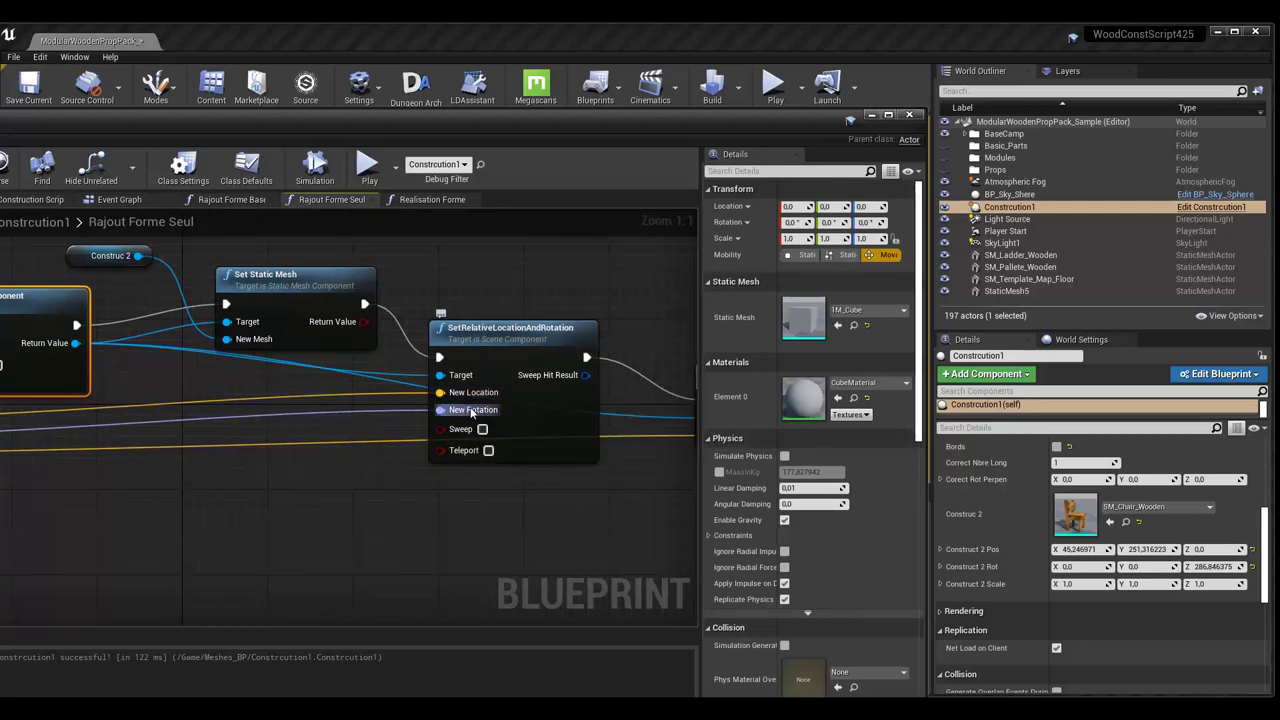
{"action": "right_click_drag", "start_coordinate": [535, 498], "coordinate": [322, 511]}
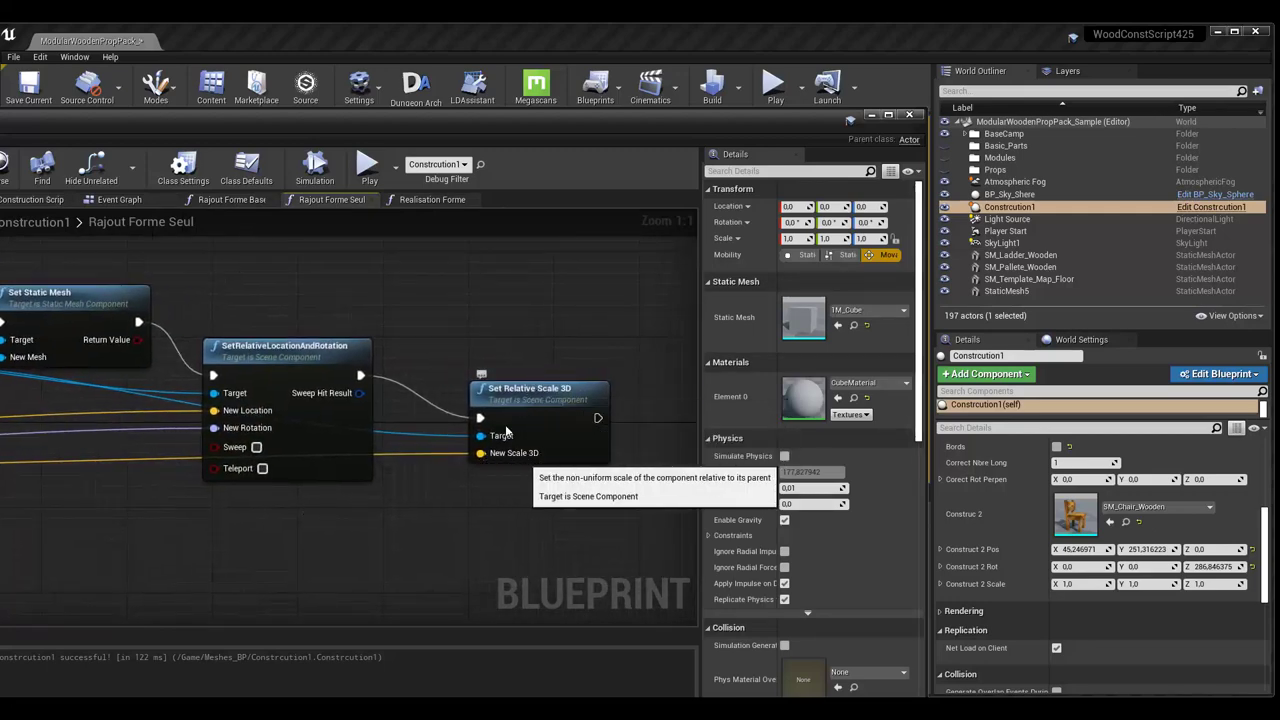
{"action": "left_click_drag", "start_coordinate": [512, 398], "coordinate": [510, 388]}
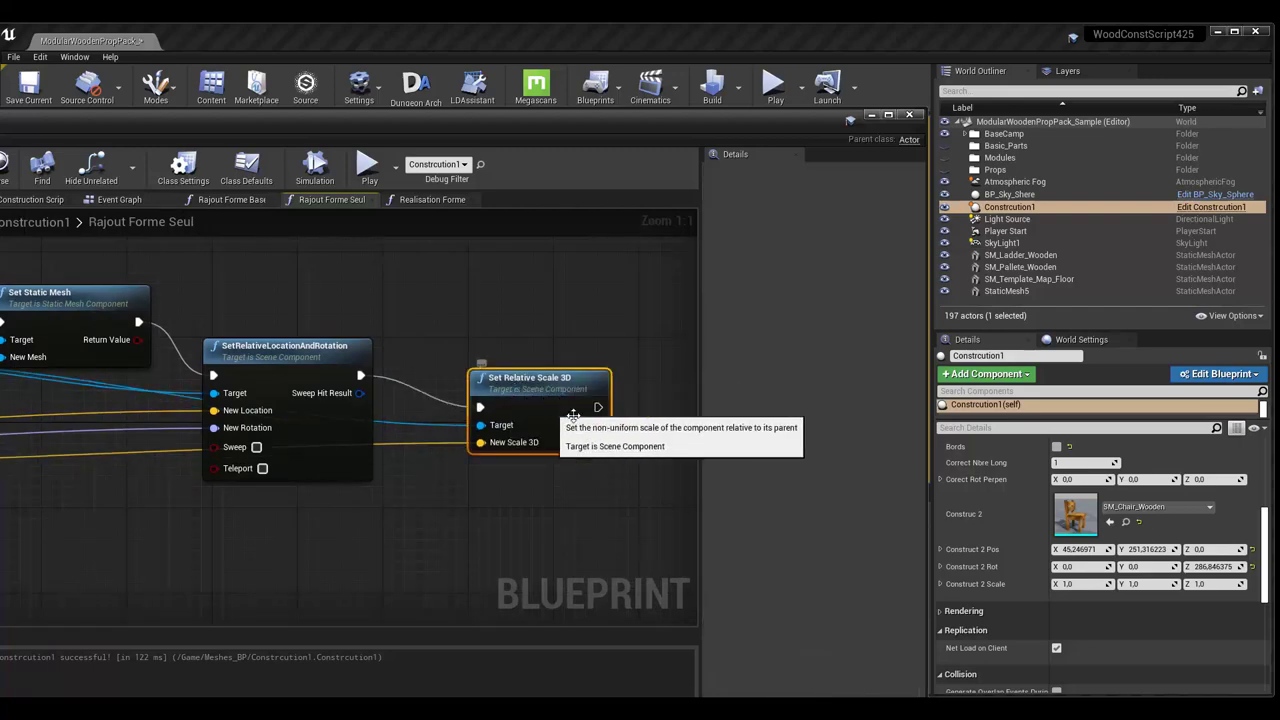
{"action": "right_click_drag", "start_coordinate": [113, 528], "coordinate": [286, 532]}
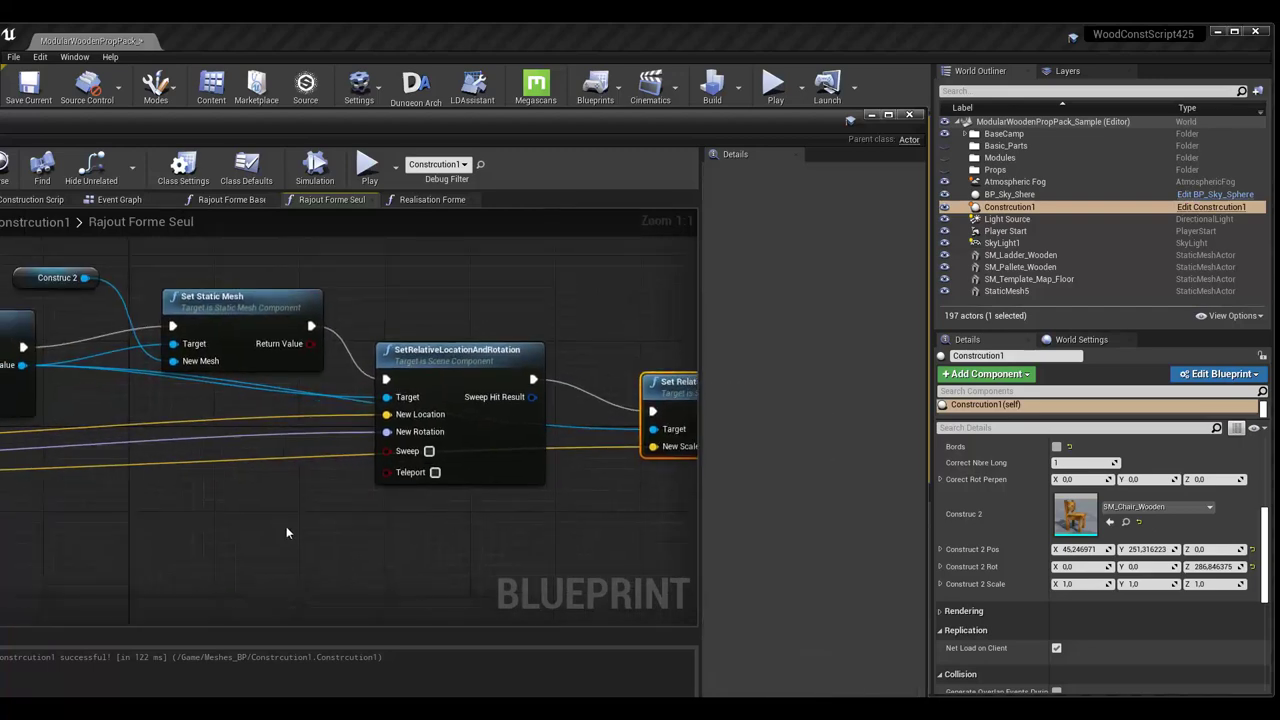
{"action": "scroll", "coordinate": [194, 537], "scroll_direction": "down", "scroll_amount": 2}
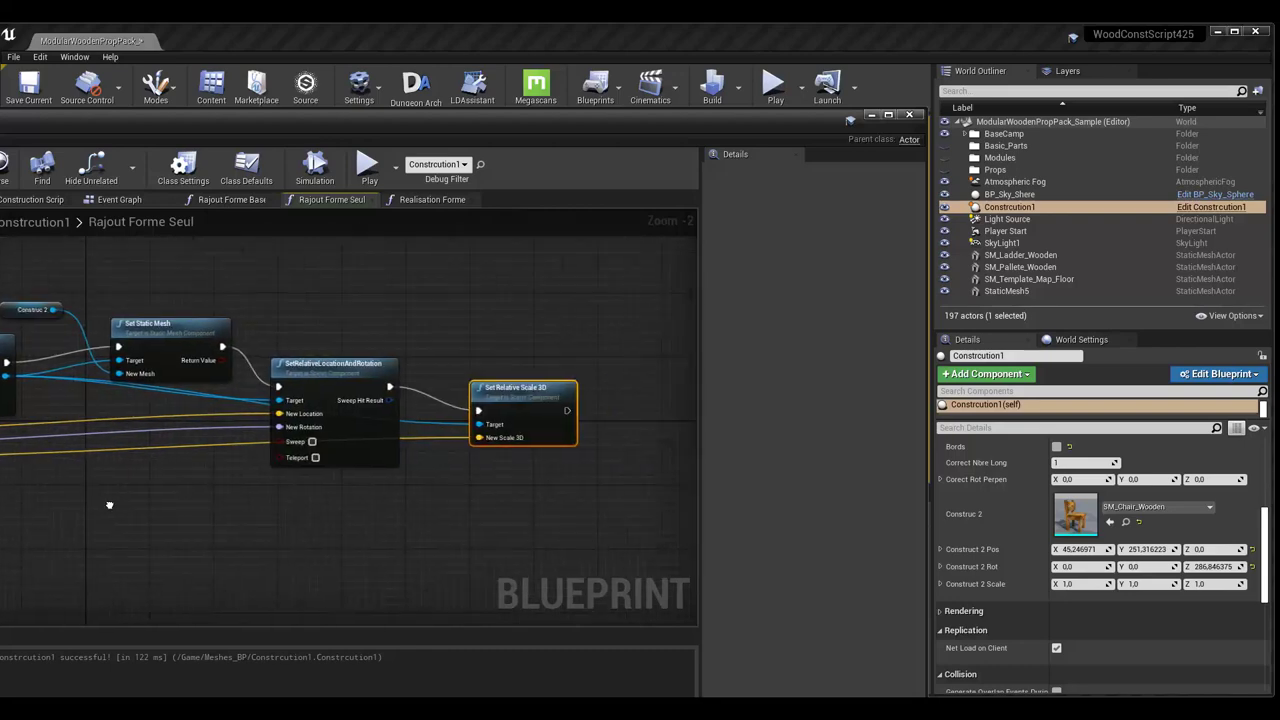
{"action": "right_click_drag", "start_coordinate": [109, 505], "coordinate": [47, 510]}
{"action": "left_click_drag", "start_coordinate": [506, 415], "coordinate": [566, 432]}
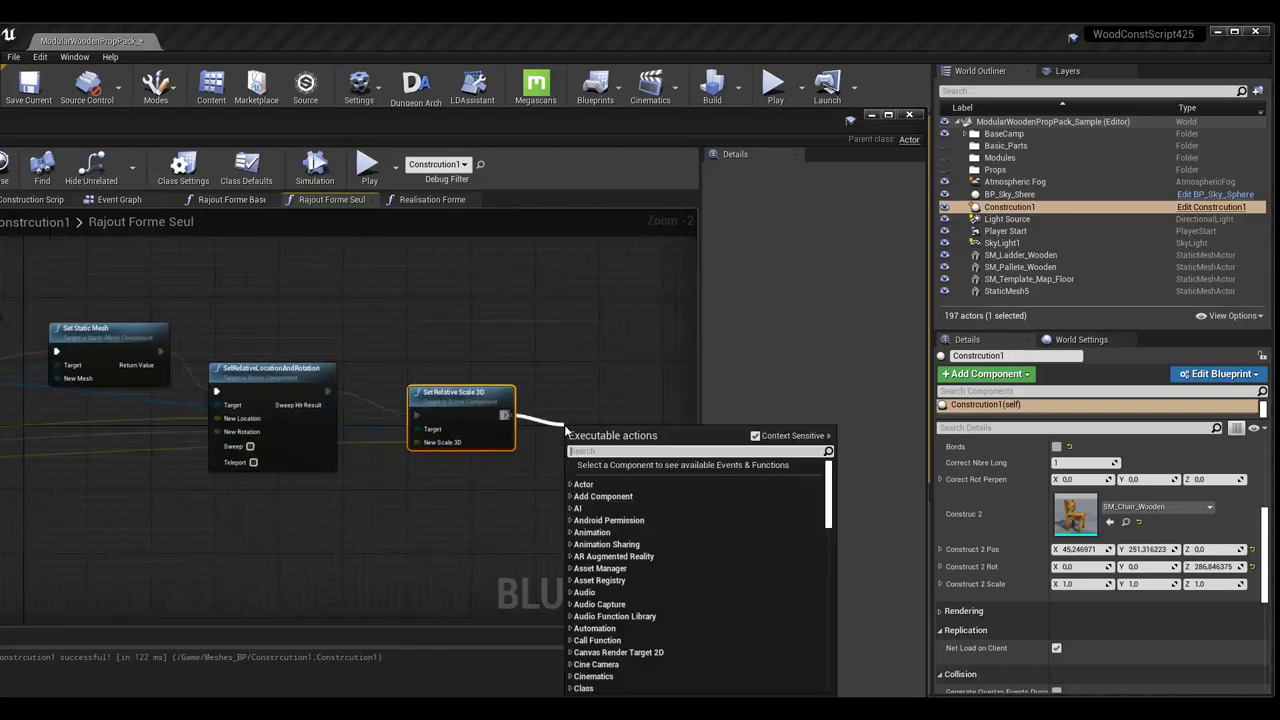
{"action": "type", "text": "end"}
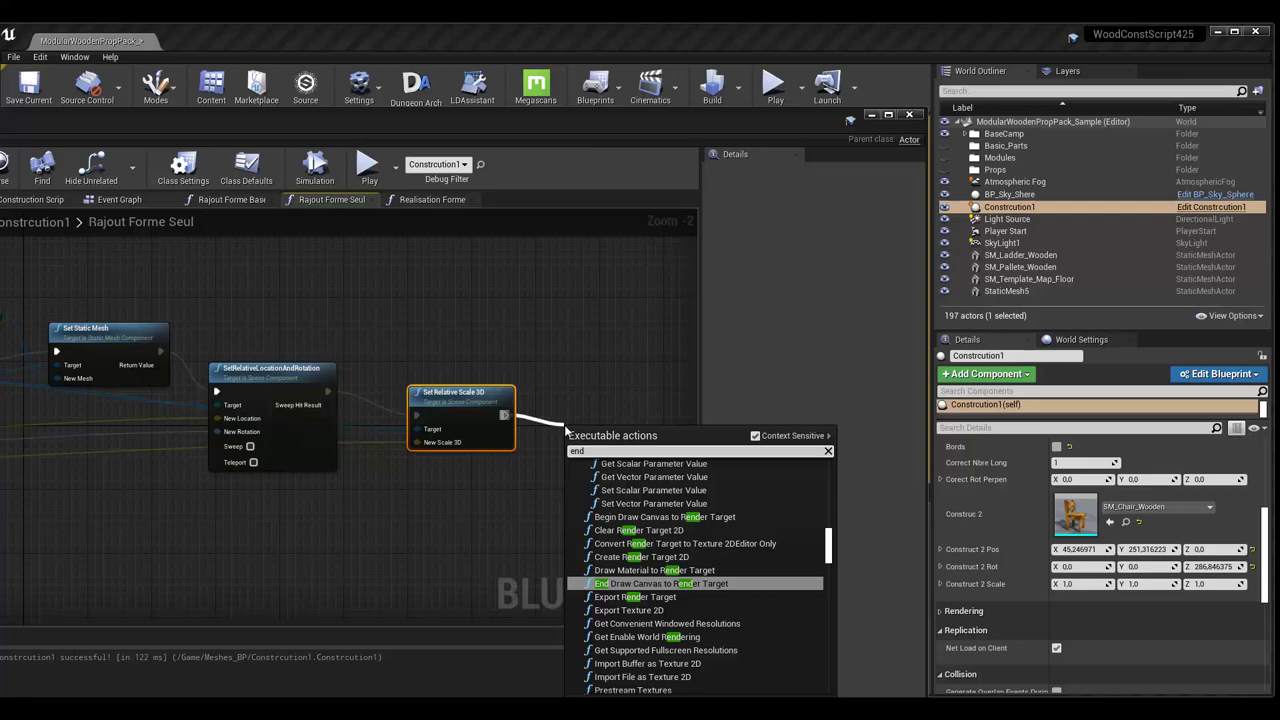
{"action": "left_click", "coordinate": [496, 528]}
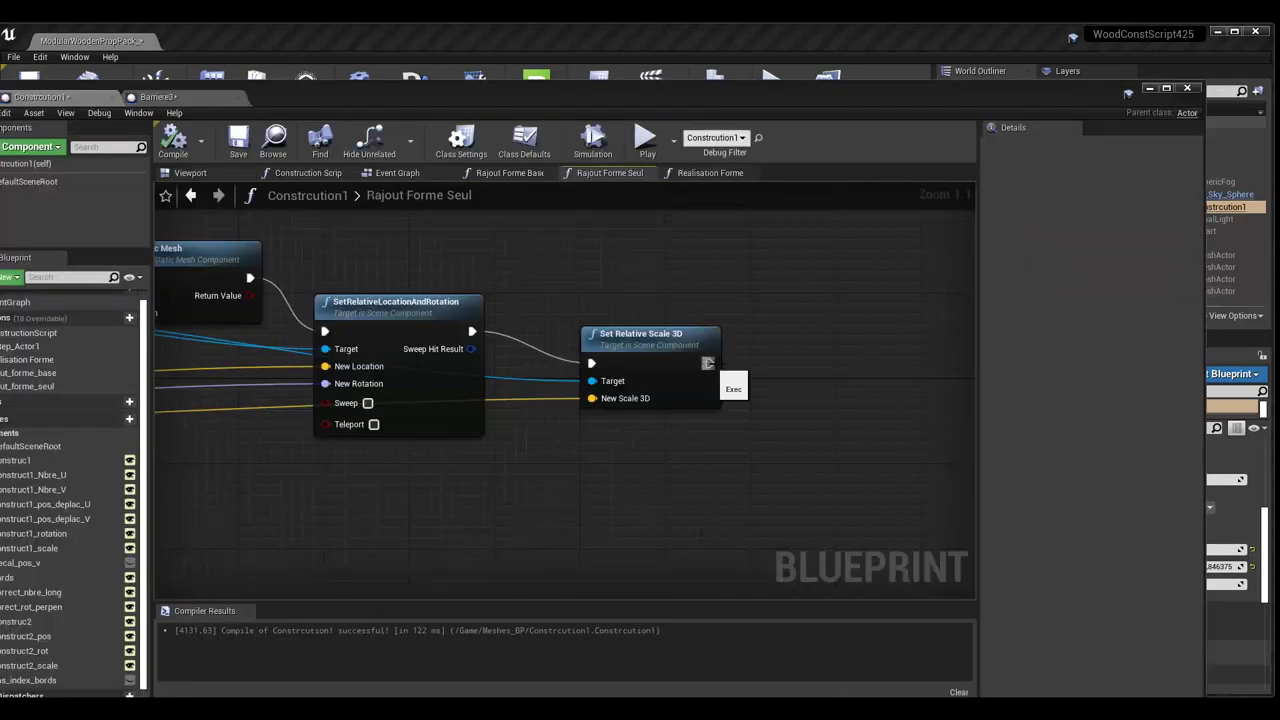
- Add a Return Node after Set Relative Scale 3D and recompile the Blueprint
{"action": "left_click_drag", "start_coordinate": [707, 364], "coordinate": [815, 369]}
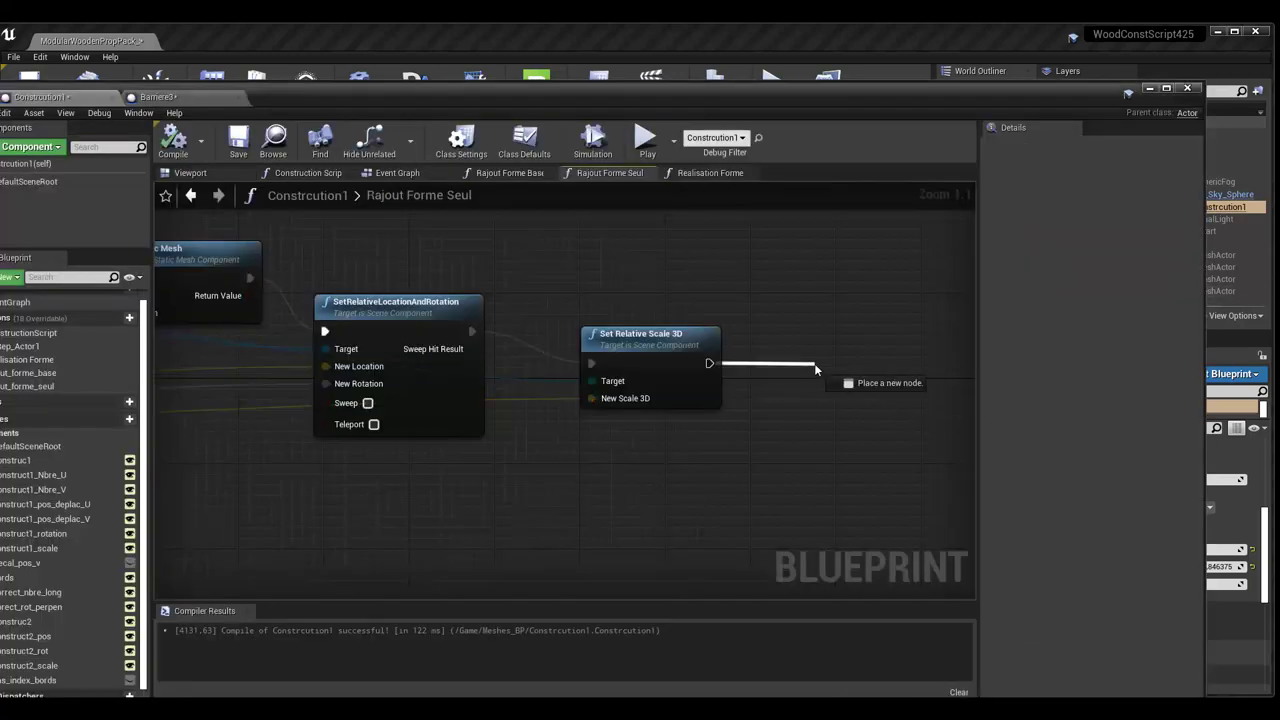
{"action": "type", "text": "retur"}
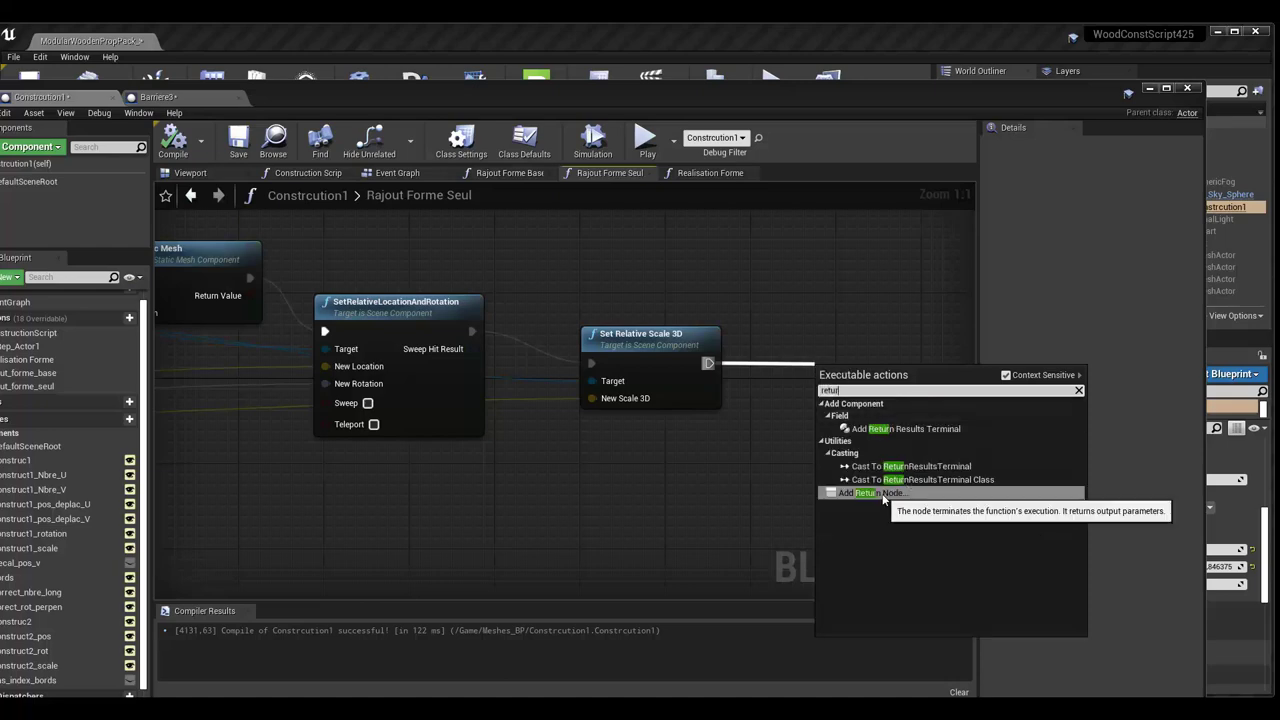
{"action": "left_click", "coordinate": [899, 495]}
{"action": "left_click_drag", "start_coordinate": [857, 381], "coordinate": [839, 355]}
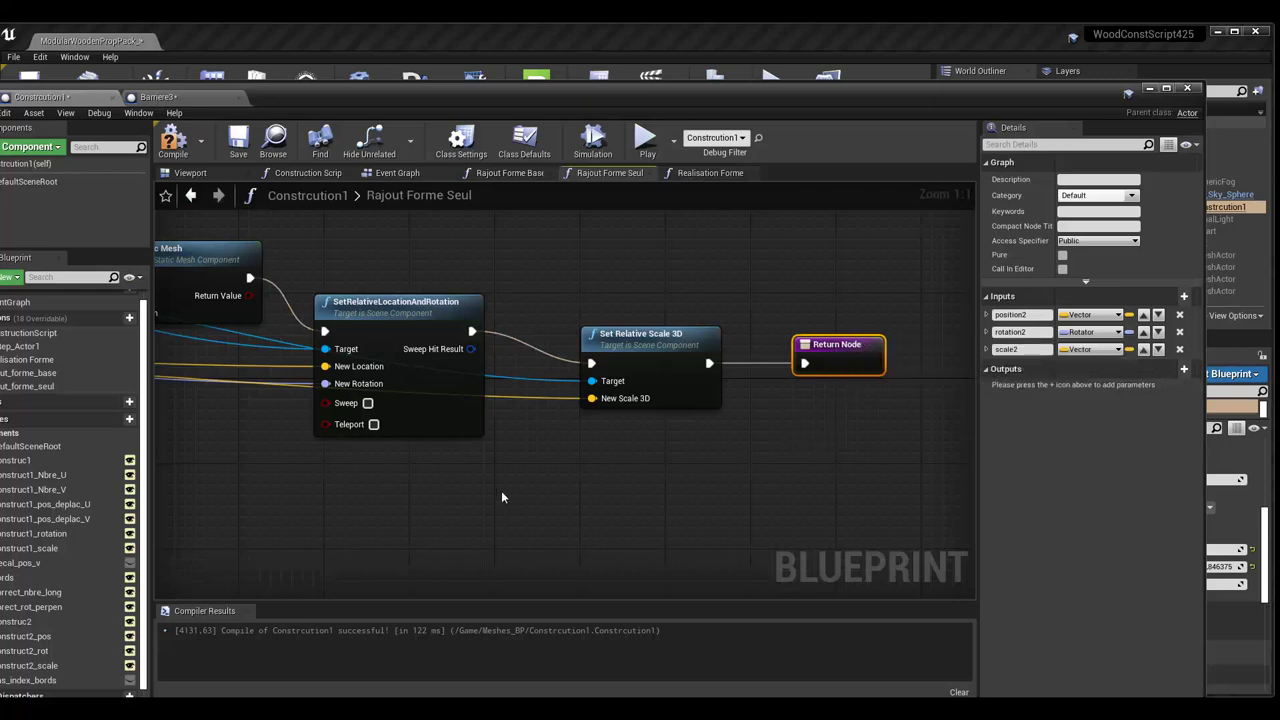
{"action": "scroll", "coordinate": [480, 495], "scroll_direction": "down", "scroll_amount": 1}
{"action": "right_click_drag", "start_coordinate": [290, 398], "coordinate": [850, 446]}
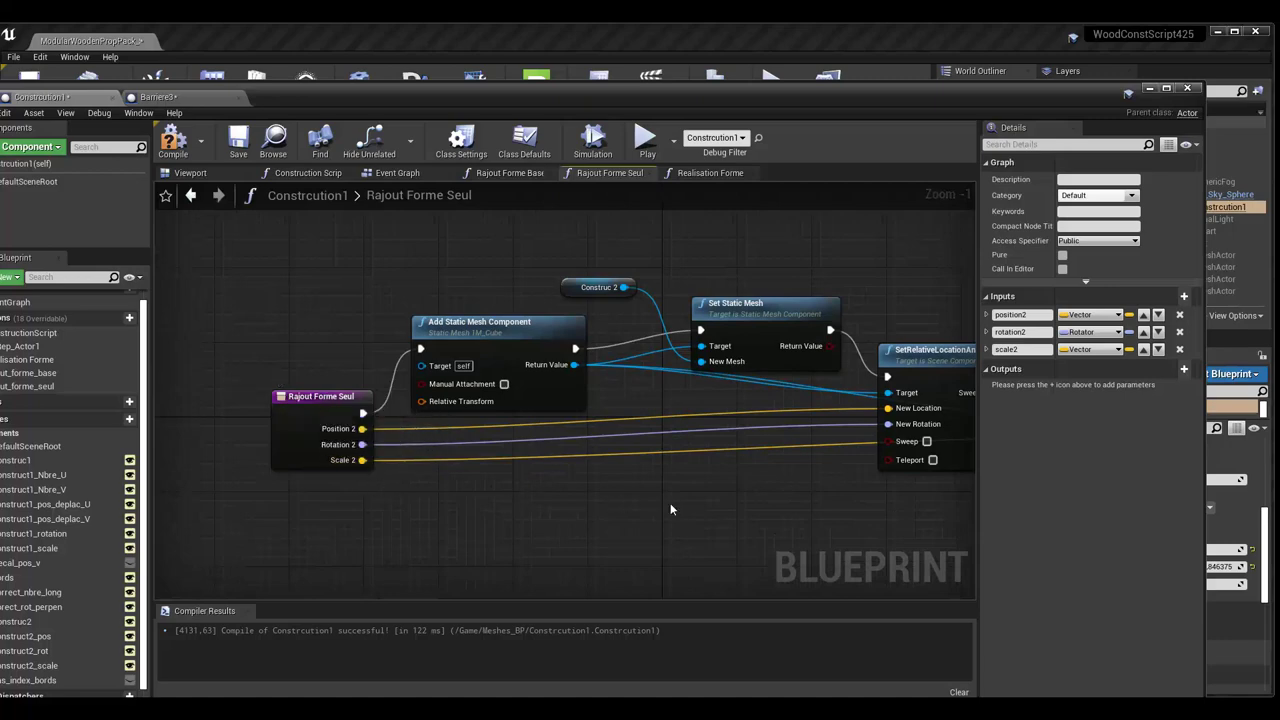
{"action": "right_click_drag", "start_coordinate": [670, 510], "coordinate": [582, 486]}
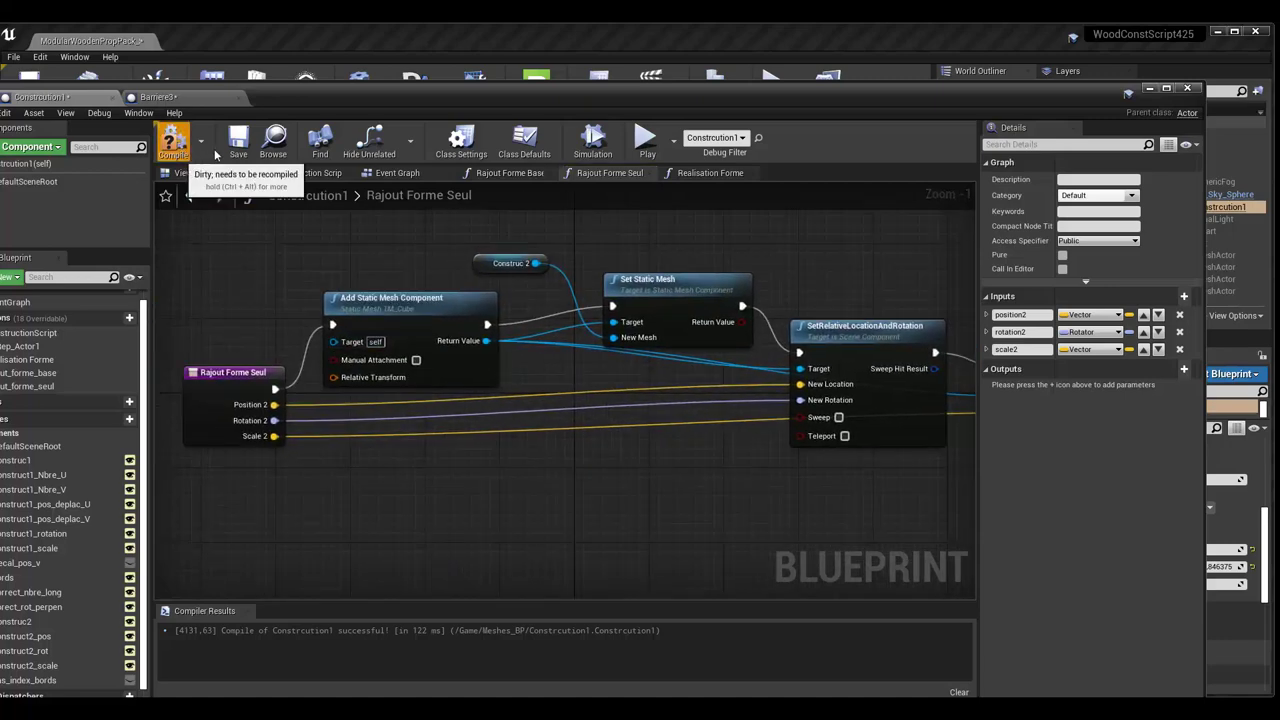
{"action": "left_click", "coordinate": [174, 142]}
{"action": "mouse_move", "coordinate": [366, 95]}
{"action": "left_mouse_down"}
{"action": "mouse_move", "coordinate": [373, 152]}
{"action": "mouse_move", "coordinate": [382, 99]}
{"action": "left_mouse_up"}
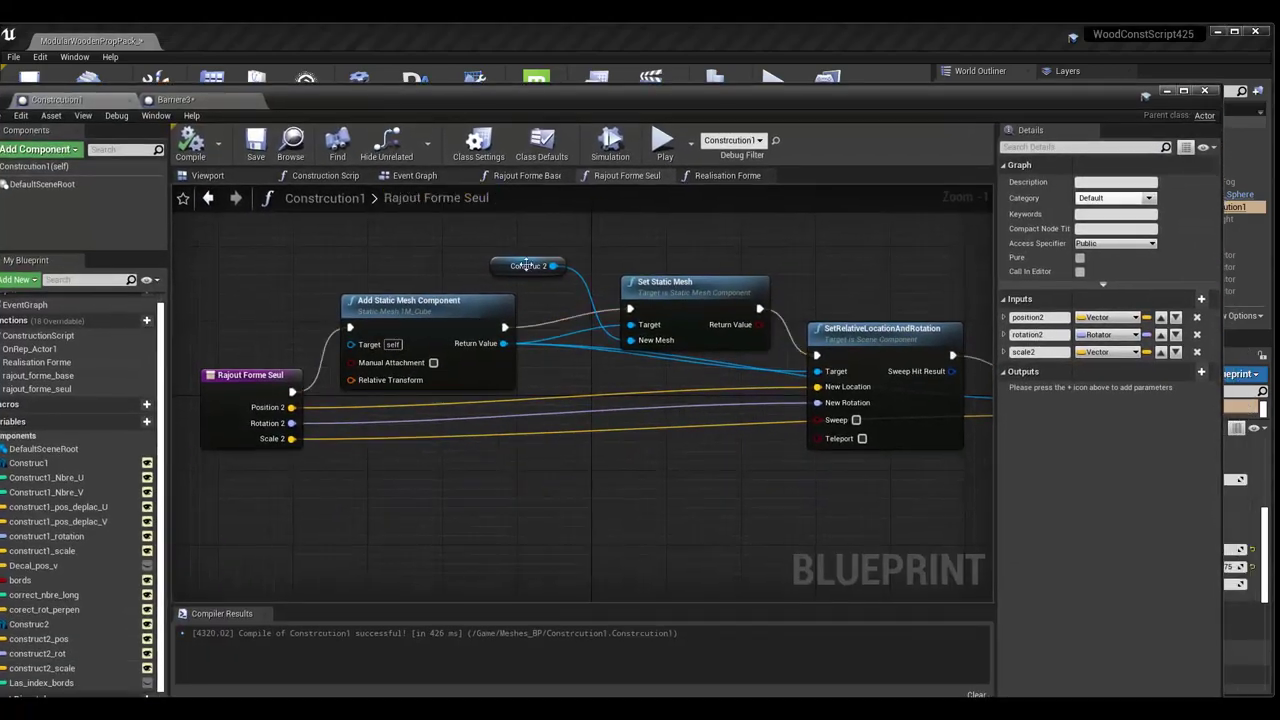
- Assign SM_Crate_Wooden_Big as the Construc 2 mesh
{"action": "left_click", "coordinate": [528, 265]}
{"action": "left_click_drag", "start_coordinate": [452, 101], "coordinate": [482, 117]}
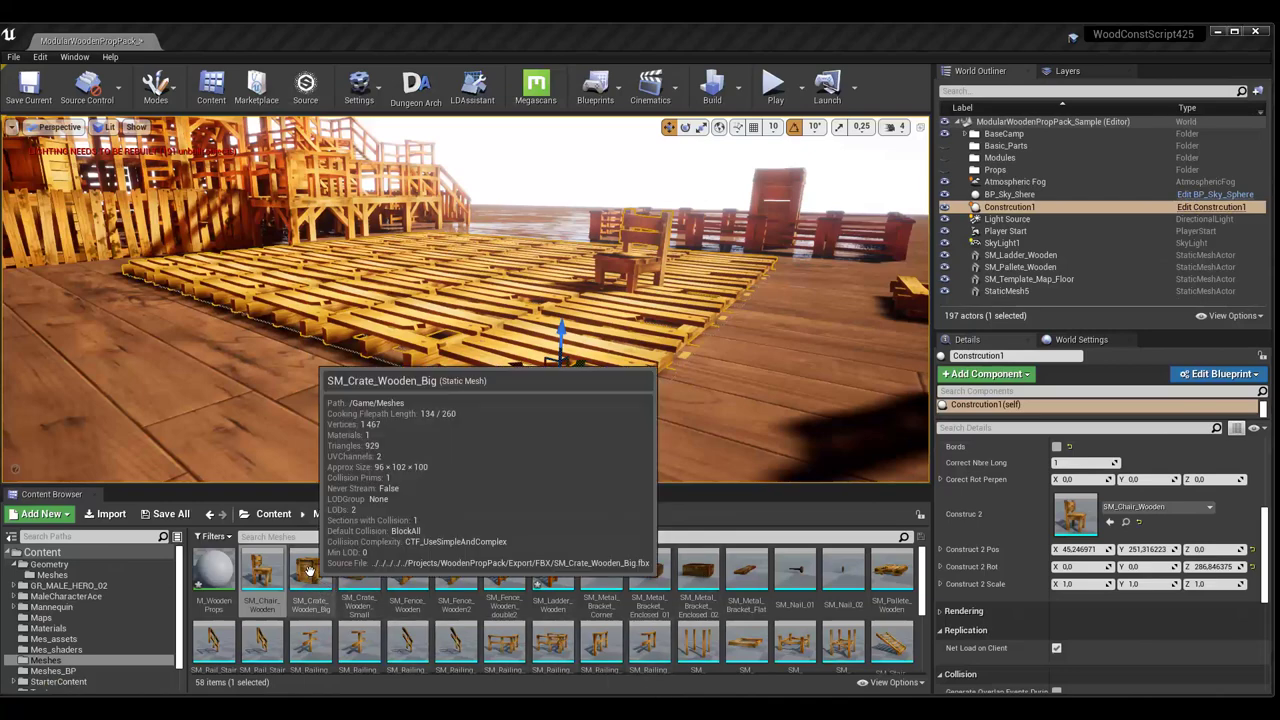
{"action": "mouse_move", "coordinate": [310, 575]}
{"action": "left_mouse_down"}
{"action": "mouse_move", "coordinate": [1095, 552]}
{"action": "mouse_move", "coordinate": [1084, 515]}
{"action": "left_mouse_up"}
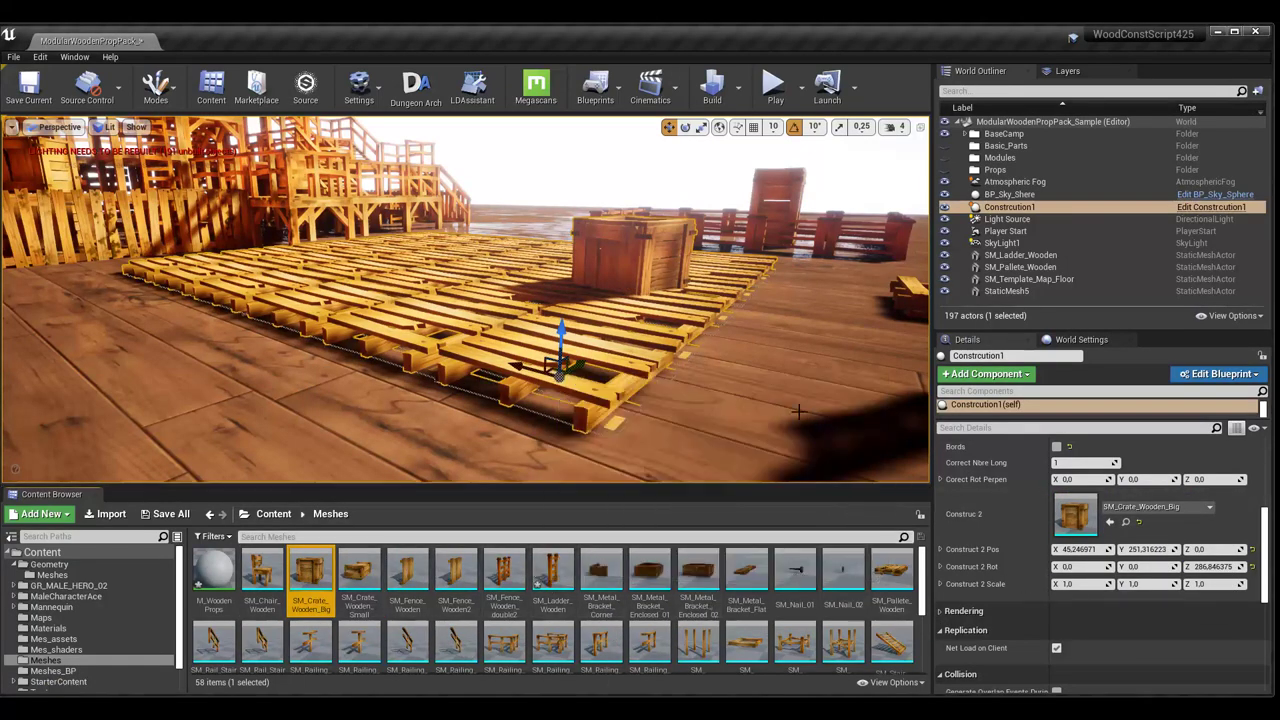
- Fly around the pallet floor to inspect the crate, then select the loose pallet on the right
{"action": "mouse_move", "coordinate": [488, 380]}
{"action": "right_mouse_down"}
{"action": "mouse_move", "coordinate": [470, 390]}
{"action": "mouse_move", "coordinate": [672, 377]}
{"action": "right_mouse_up"}
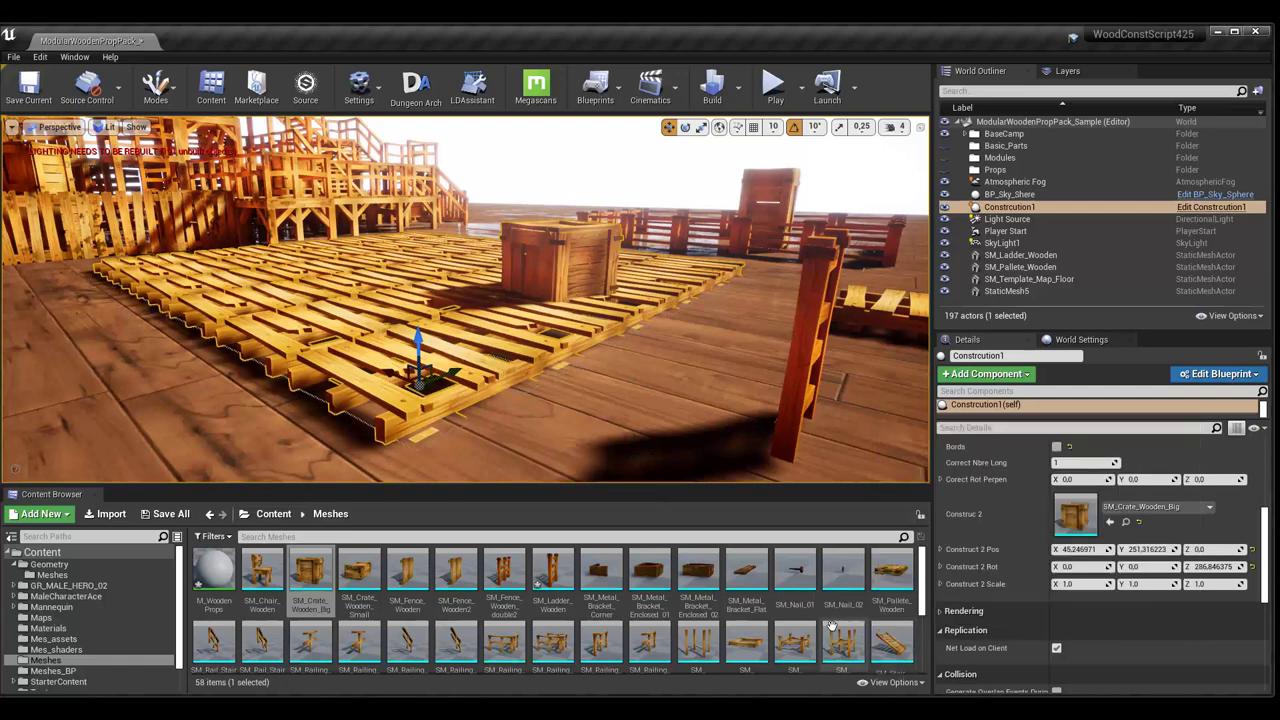
{"action": "scroll", "coordinate": [754, 604], "scroll_direction": "down", "scroll_amount": 1}
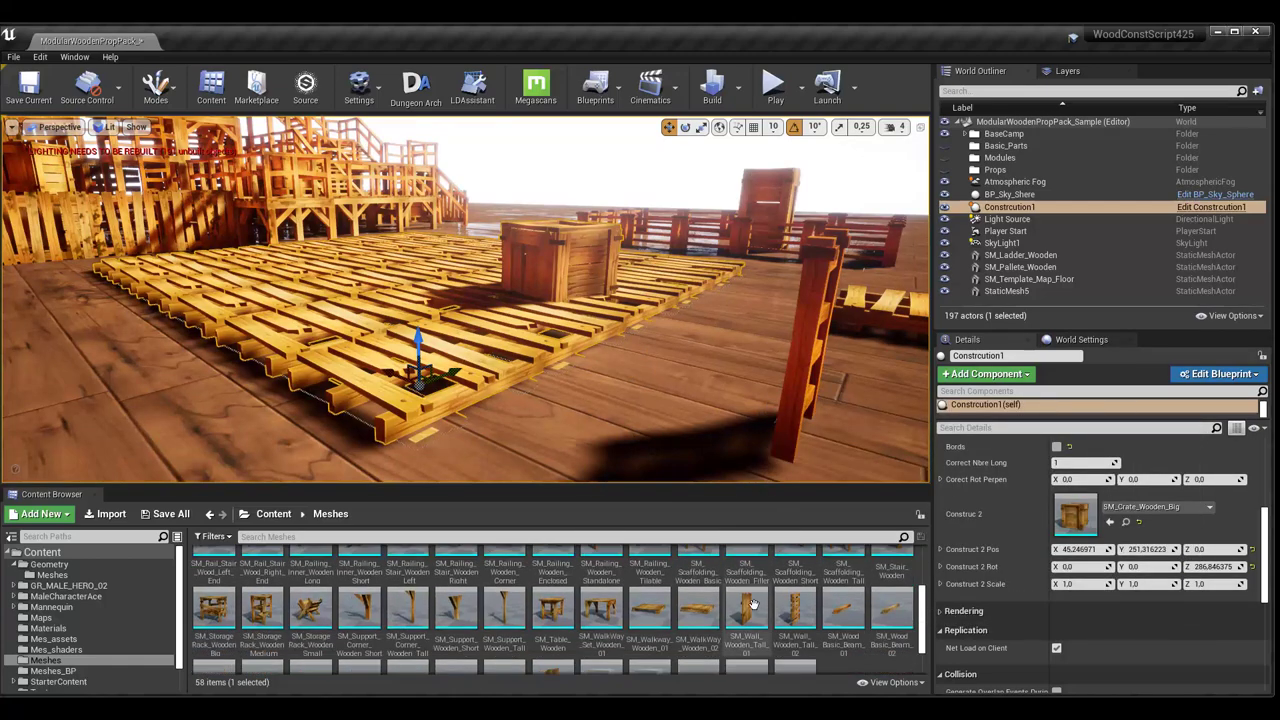
{"action": "scroll", "coordinate": [754, 604], "scroll_direction": "up", "scroll_amount": 1}
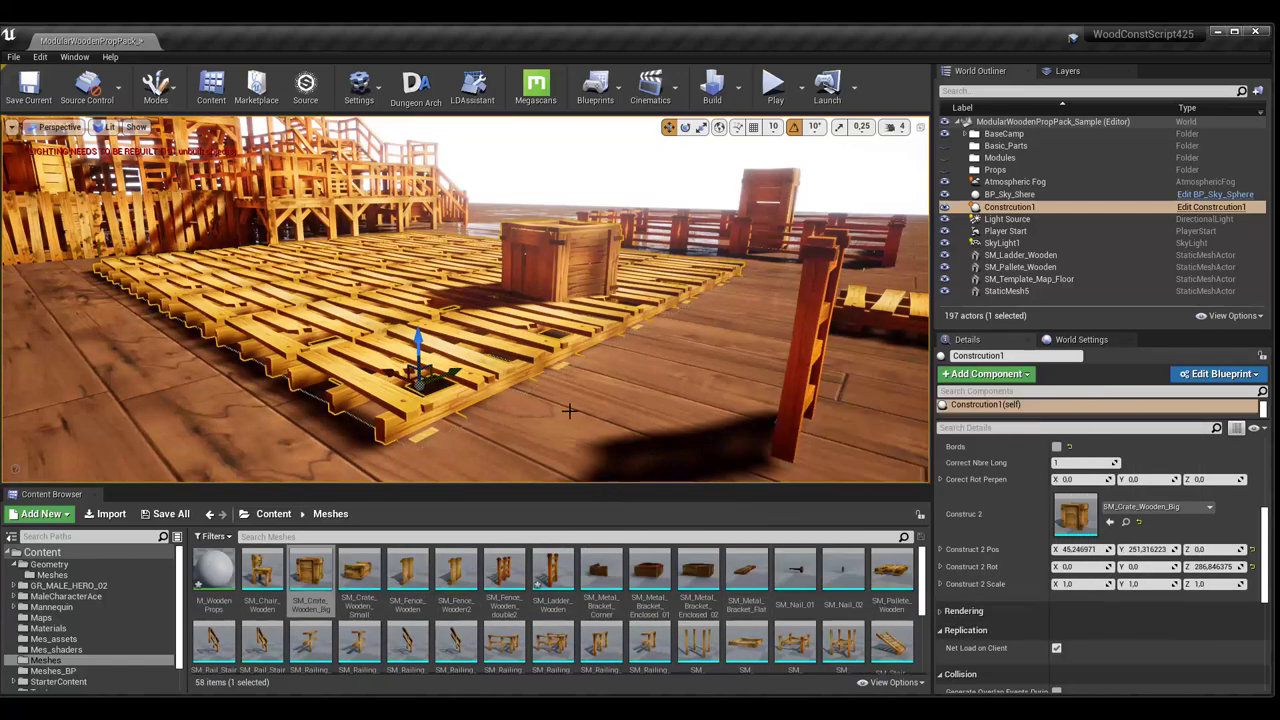
{"action": "right_click_drag", "start_coordinate": [568, 410], "coordinate": [568, 410]}
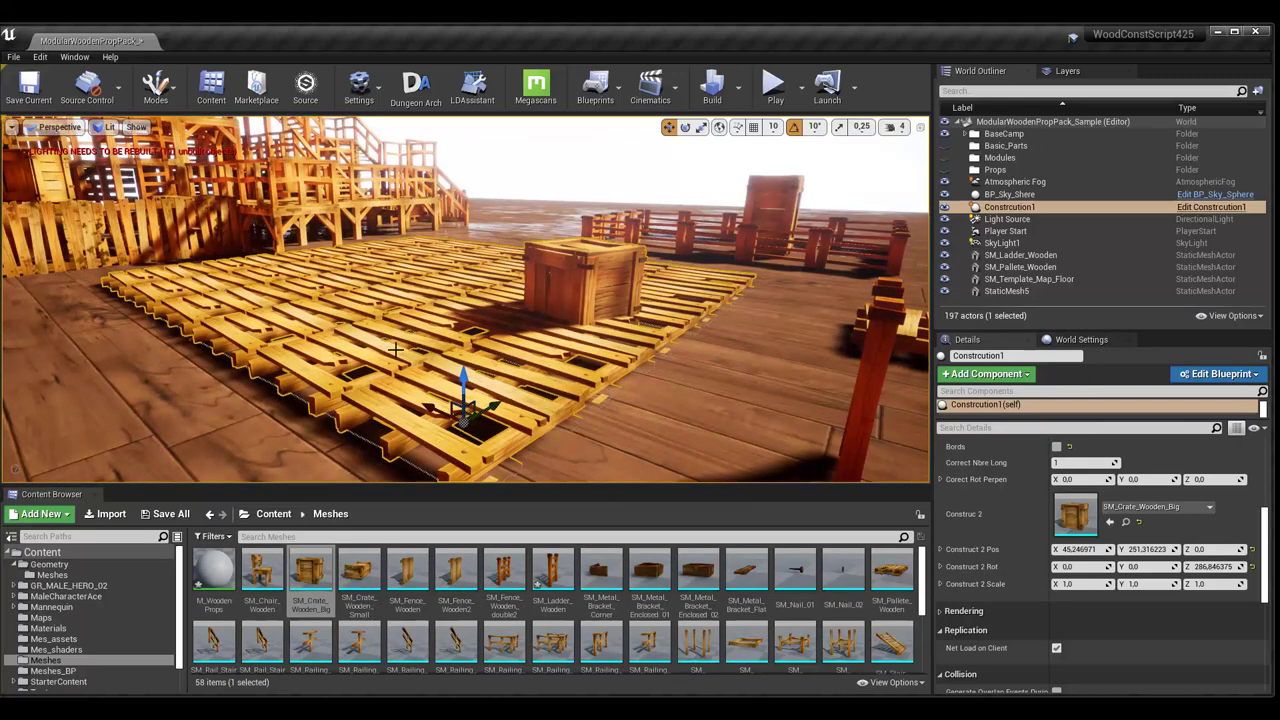
{"action": "right_click_drag", "start_coordinate": [548, 355], "coordinate": [548, 355]}
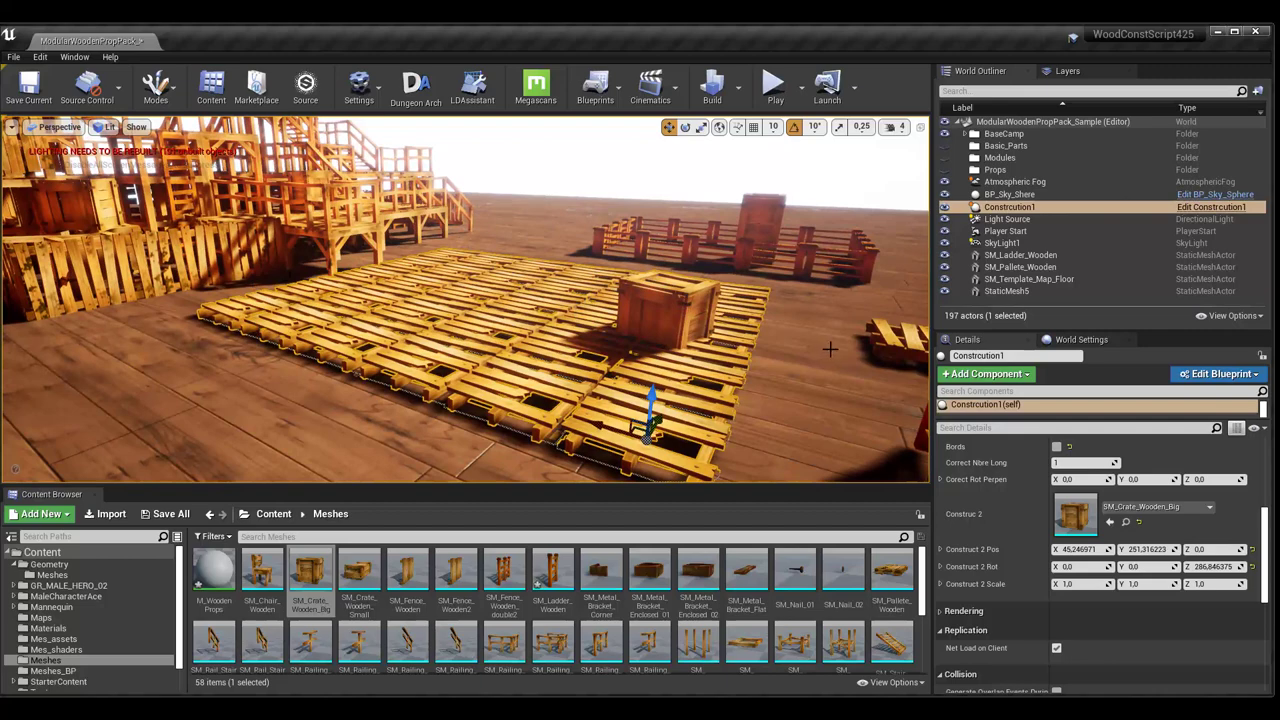
{"action": "right_click_drag", "start_coordinate": [869, 373], "coordinate": [869, 333]}
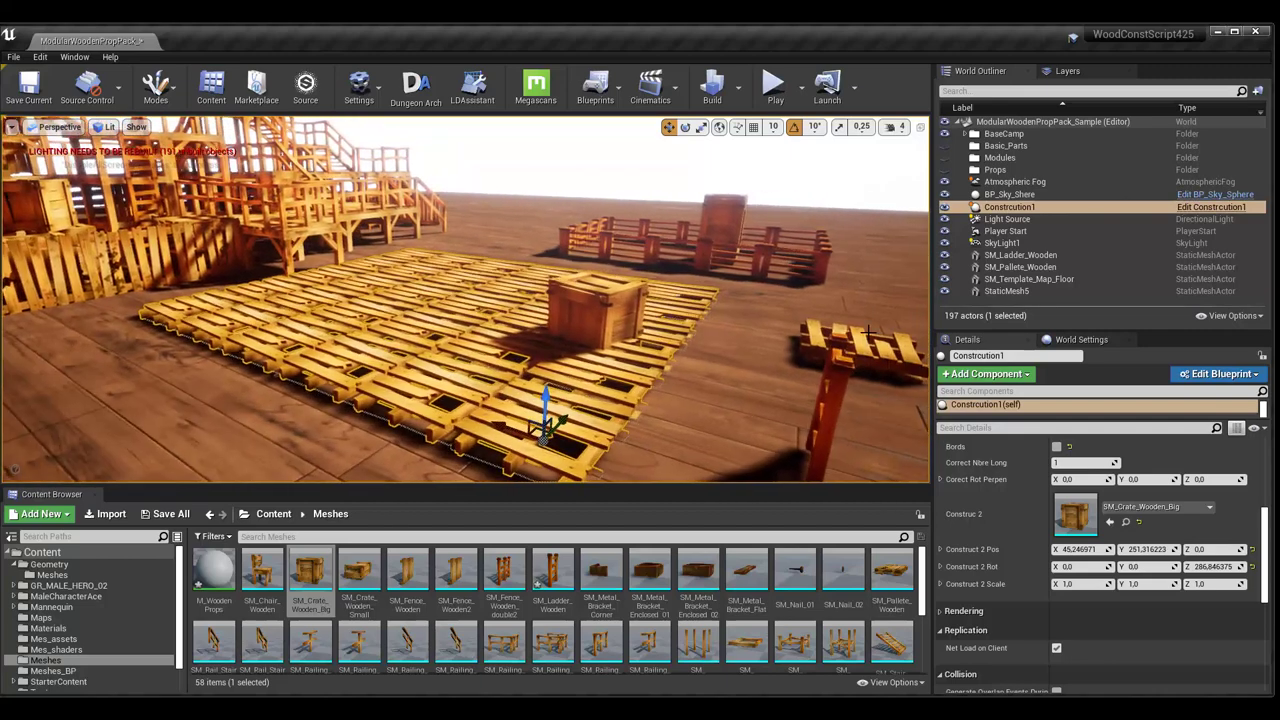
{"action": "left_click", "coordinate": [860, 345]}
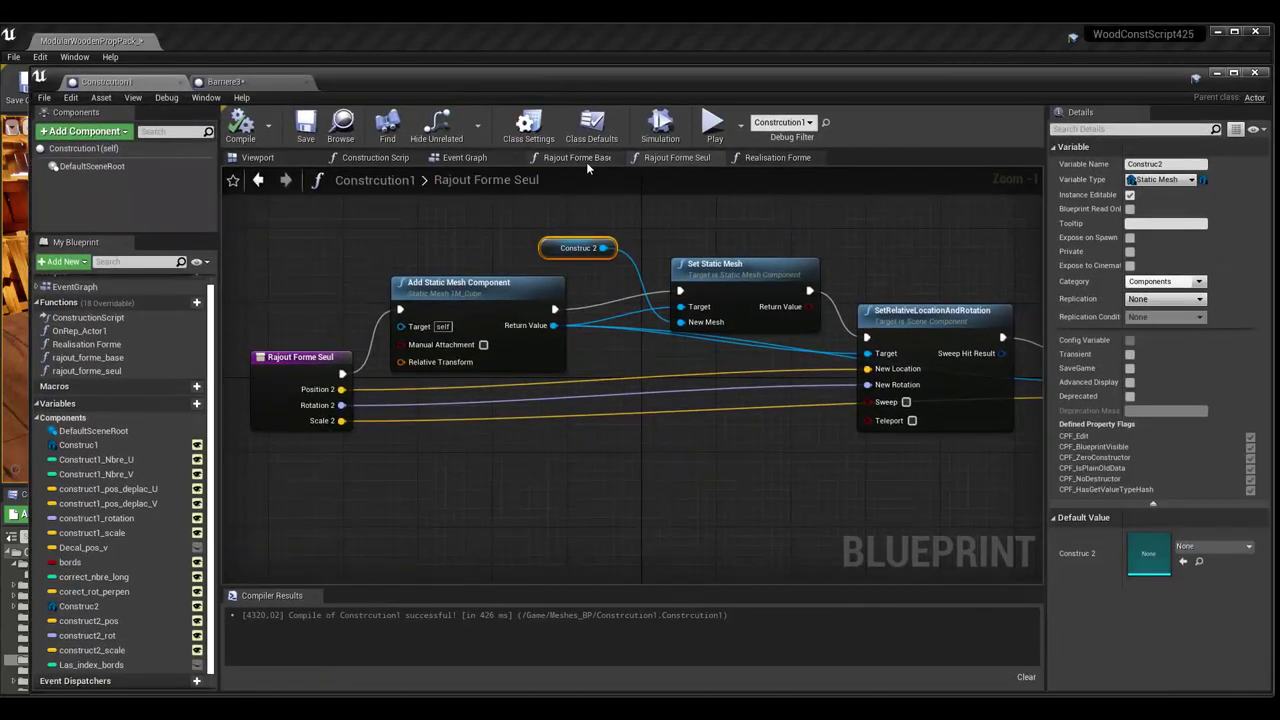
- Browse the Rajout Forme Base, Rajout Forme Seul and Realisation Forme graphs, then lower the Blueprint window
{"action": "left_click", "coordinate": [580, 159]}
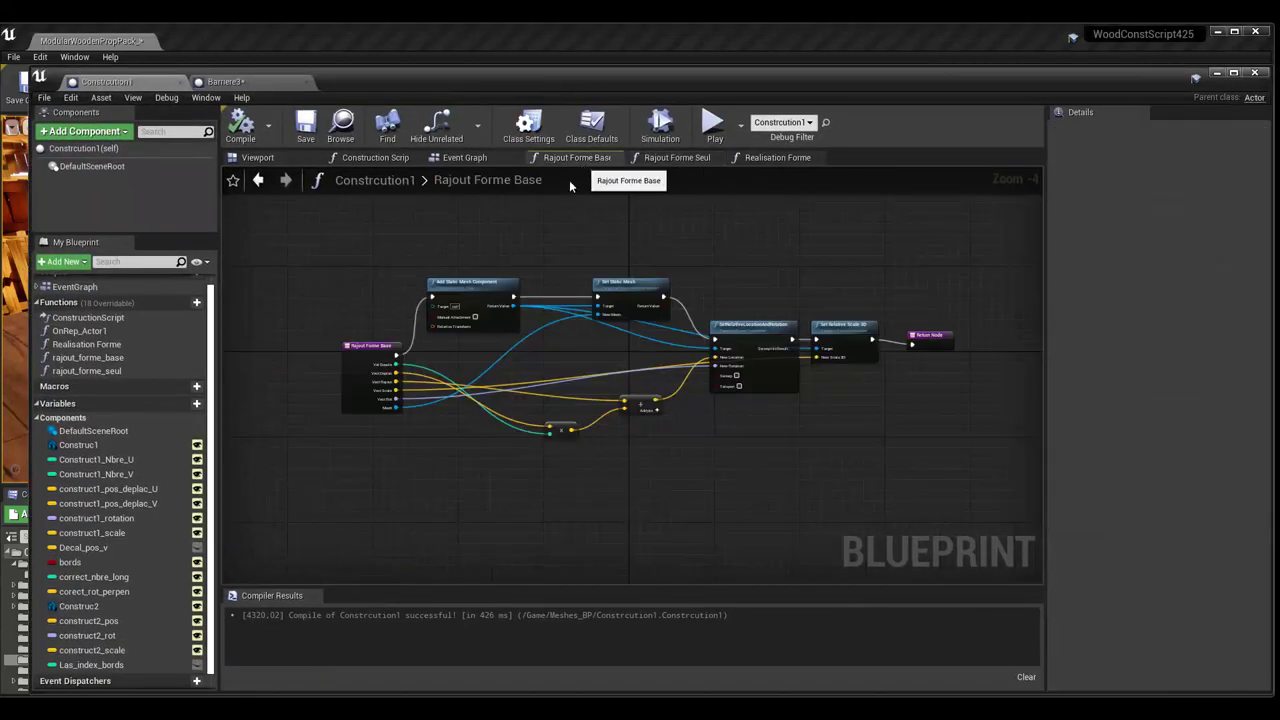
{"action": "left_click", "coordinate": [688, 160]}
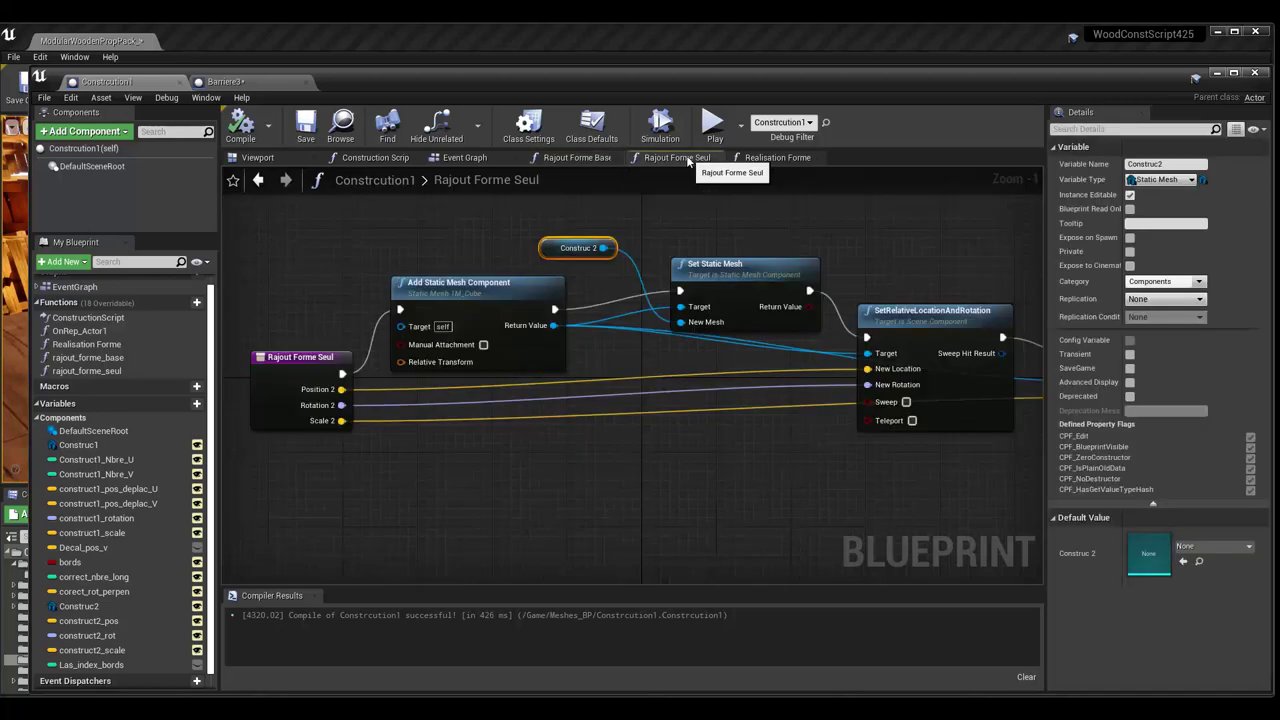
{"action": "left_click", "coordinate": [786, 160]}
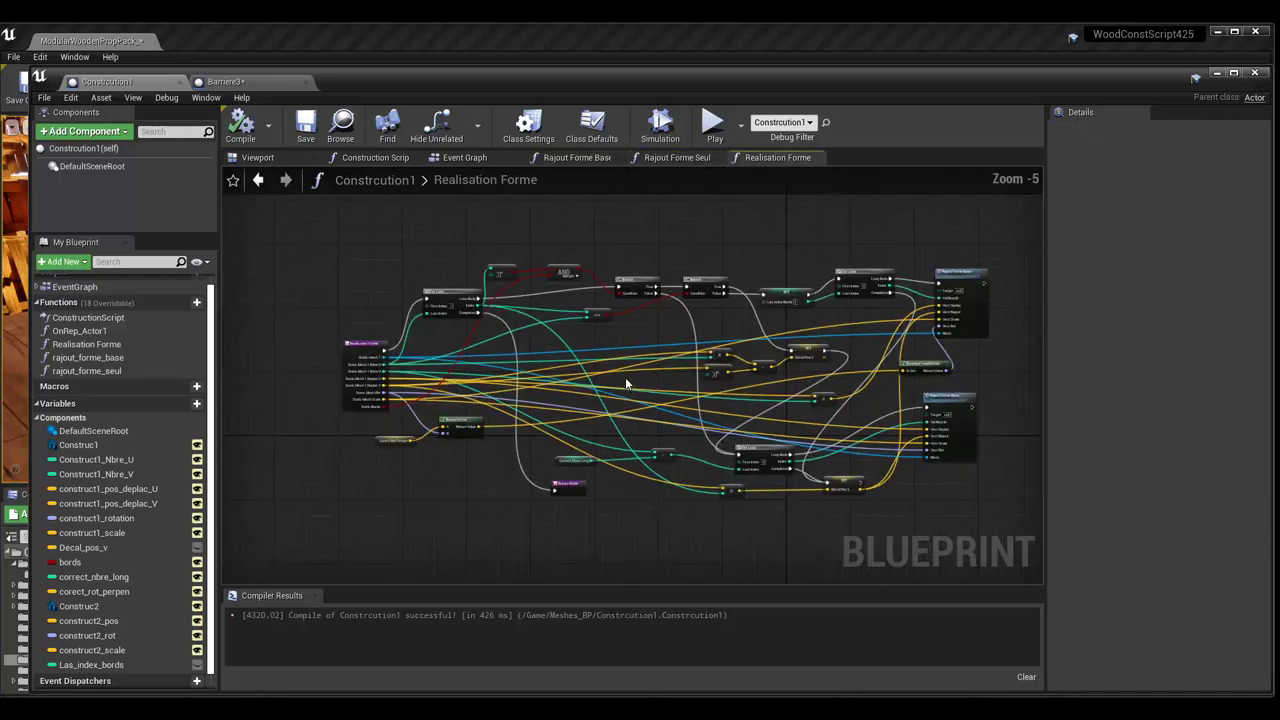
{"action": "scroll", "coordinate": [629, 354], "scroll_direction": "down", "scroll_amount": 1}
{"action": "scroll", "coordinate": [629, 351], "scroll_direction": "up", "scroll_amount": 2}
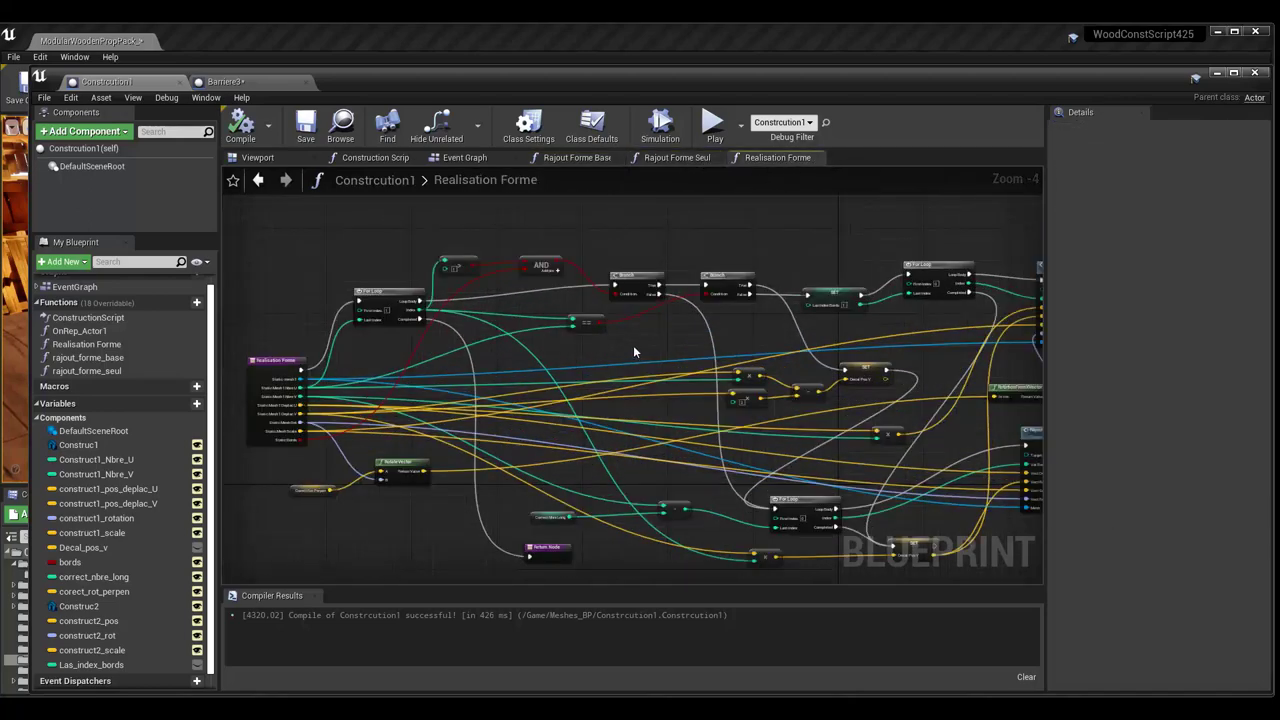
{"action": "mouse_move", "coordinate": [634, 345]}
{"action": "right_mouse_down"}
{"action": "mouse_move", "coordinate": [564, 331]}
{"action": "mouse_move", "coordinate": [661, 364]}
{"action": "right_mouse_up"}
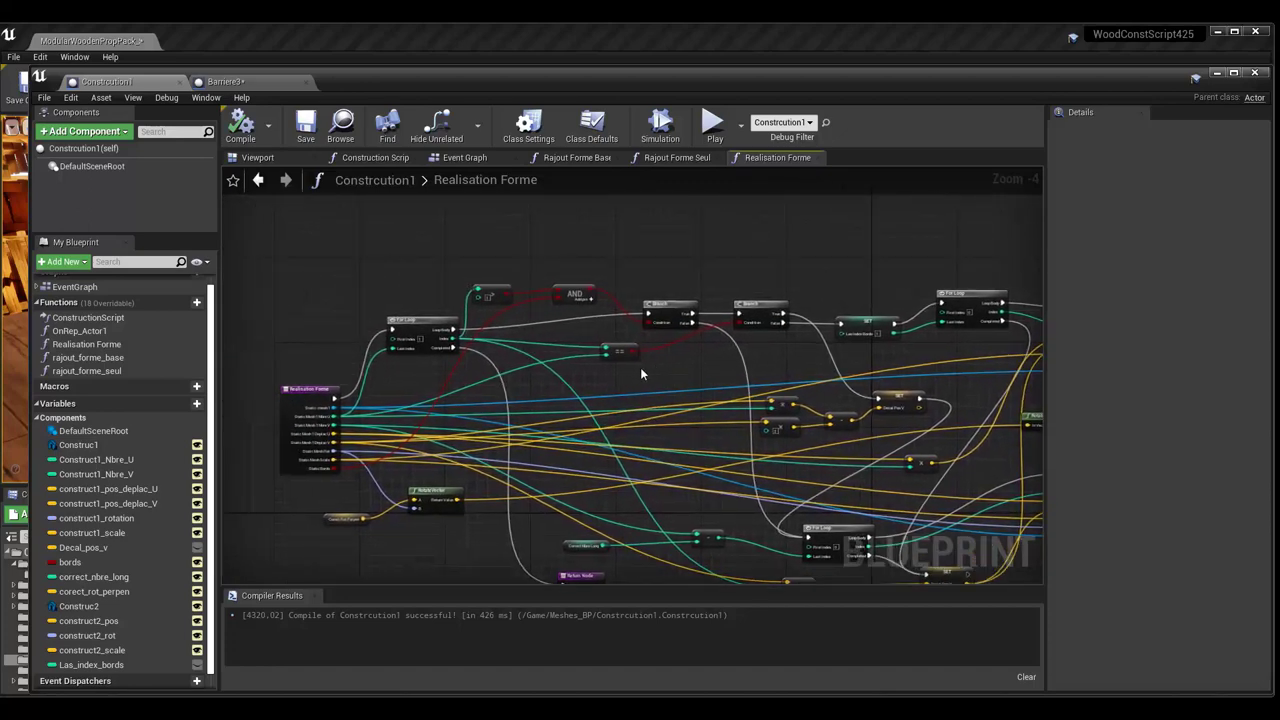
{"action": "left_click_drag", "start_coordinate": [525, 80], "coordinate": [505, 500]}
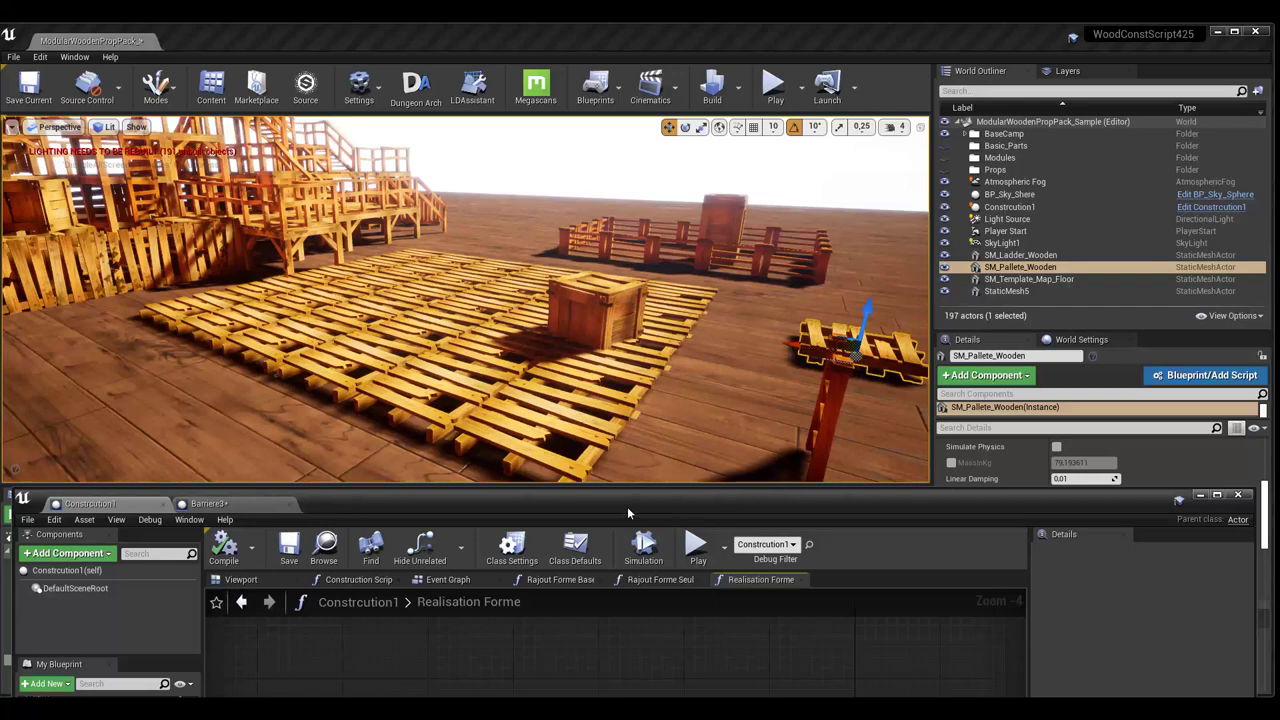
- Select Construction1 in the level and enable Bords to build a border ring
{"action": "left_click_drag", "start_coordinate": [627, 506], "coordinate": [1279, 500]}
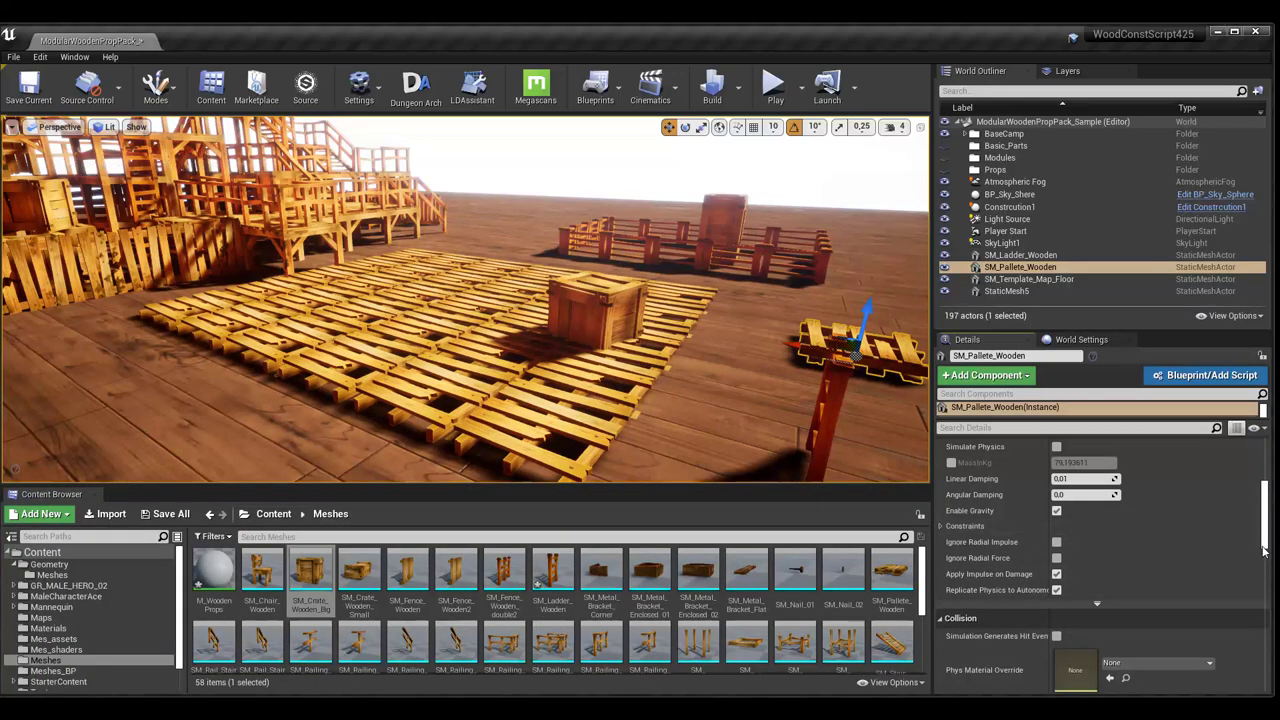
{"action": "scroll", "coordinate": [1261, 535], "scroll_direction": "down", "scroll_amount": 3}
{"action": "scroll", "coordinate": [1261, 535], "scroll_direction": "up", "scroll_amount": 3}
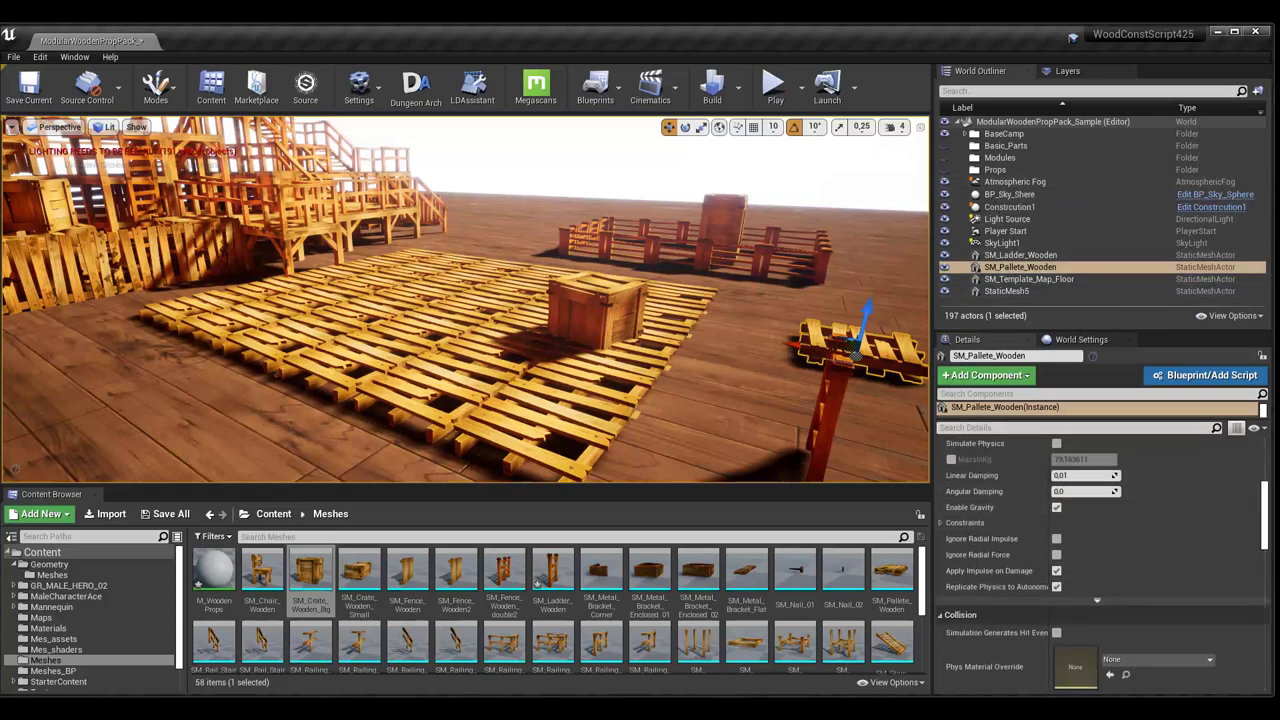
{"action": "left_click", "coordinate": [606, 370]}
{"action": "left_click", "coordinate": [630, 380]}
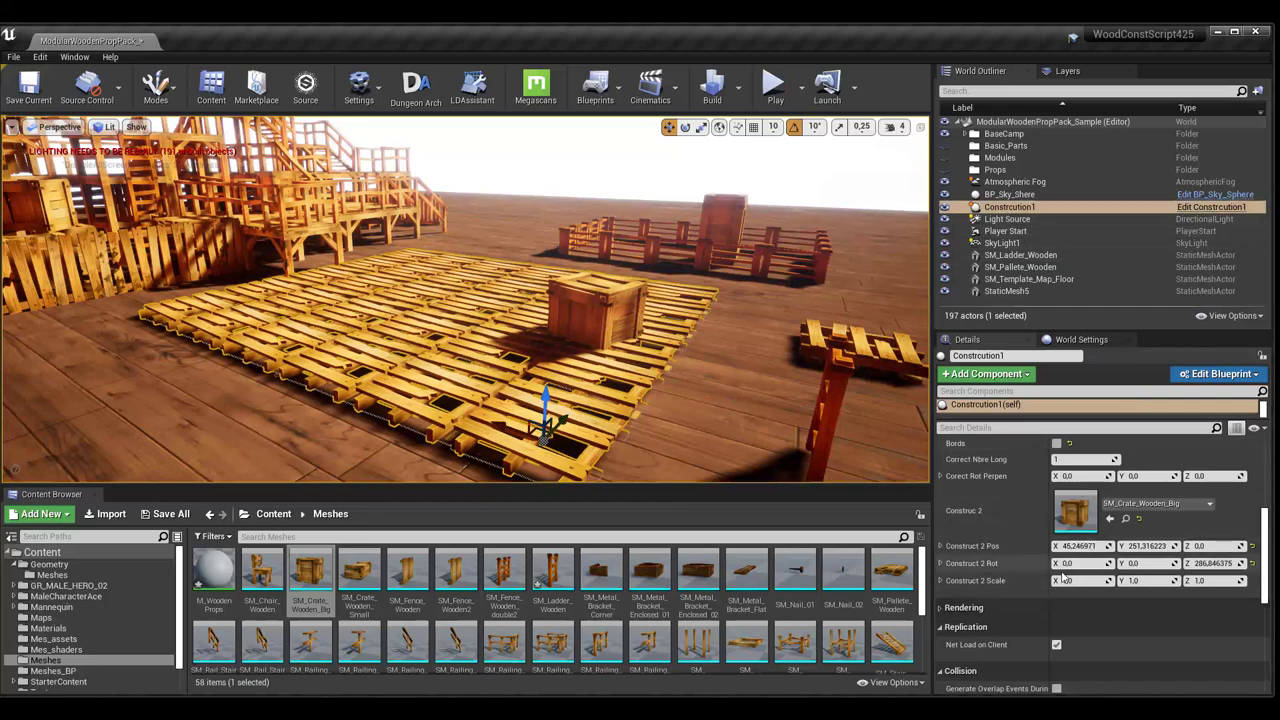
{"action": "scroll", "coordinate": [1033, 598], "scroll_direction": "up", "scroll_amount": 3}
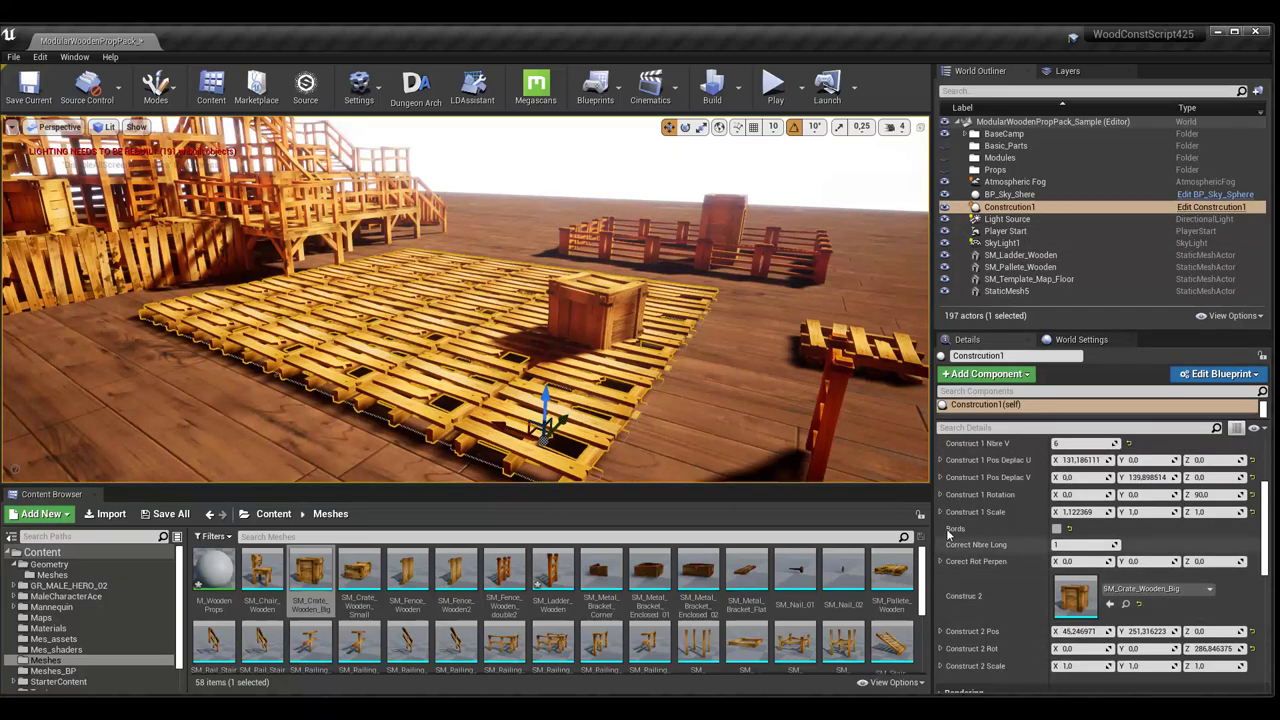
{"action": "left_click", "coordinate": [1056, 529]}
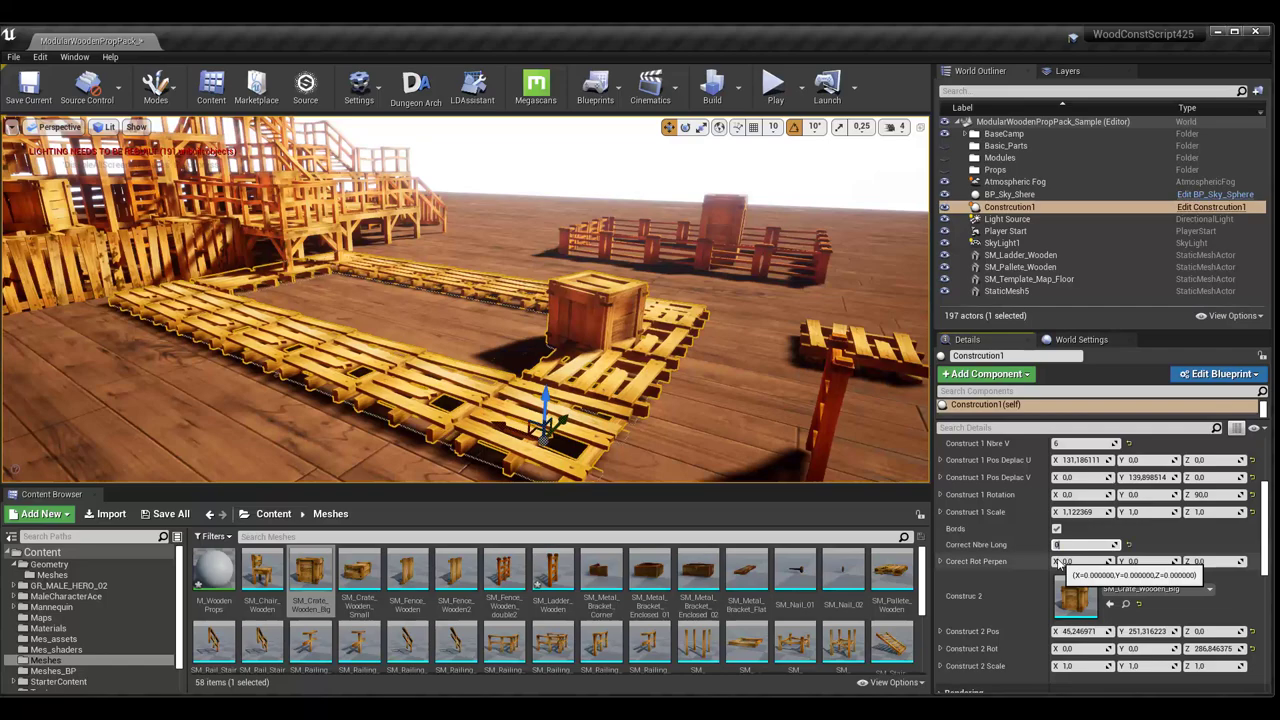
- Raise Construct 1 Scale Z to about 6.54 and view the taller construction
{"action": "mouse_move", "coordinate": [526, 437]}
{"action": "right_mouse_down"}
{"action": "mouse_move", "coordinate": [490, 430]}
{"action": "mouse_move", "coordinate": [276, 288]}
{"action": "right_mouse_up"}
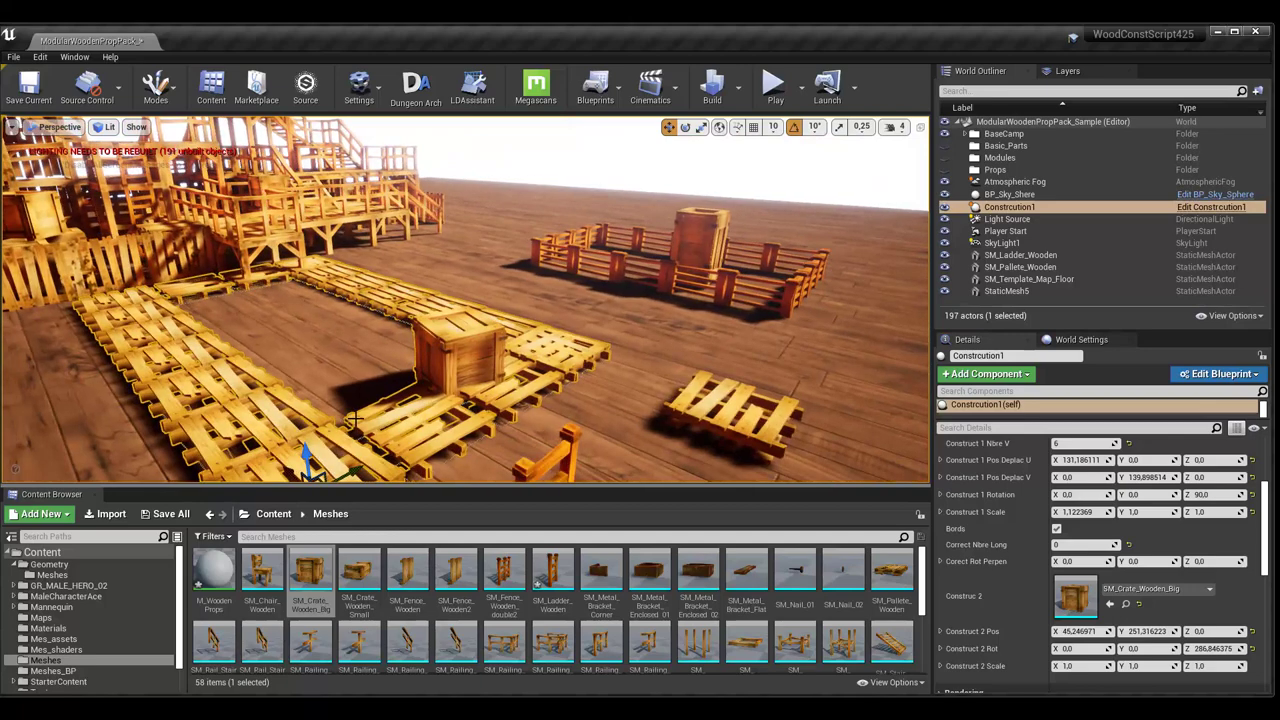
{"action": "key", "text": "f"}
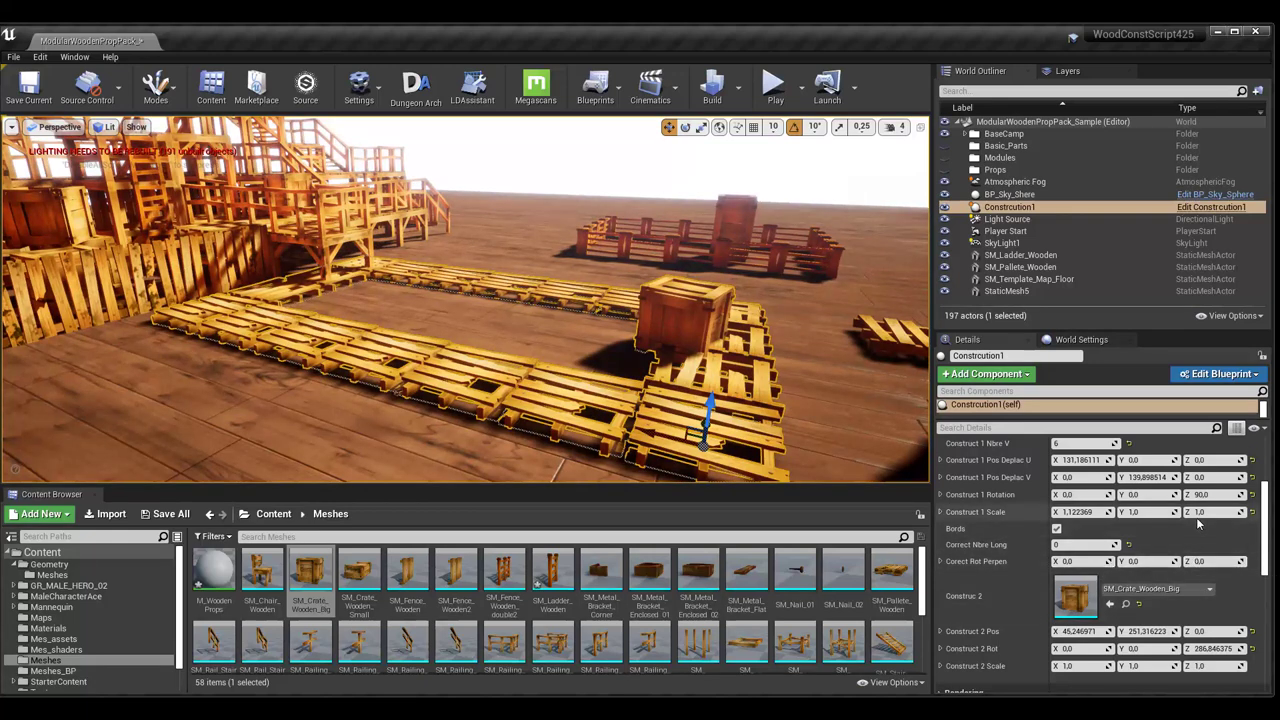
{"action": "left_click_drag", "start_coordinate": [1207, 511], "coordinate": [1205, 511]}
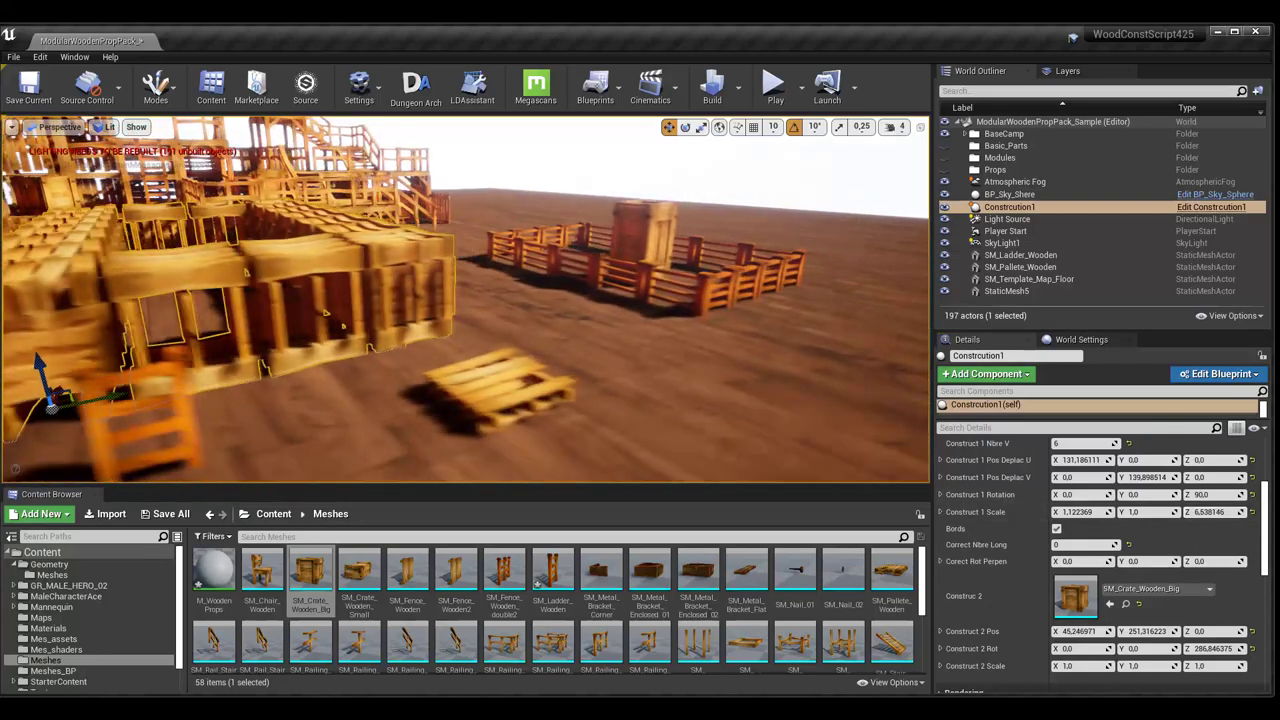
{"action": "right_click_drag", "start_coordinate": [465, 300], "coordinate": [465, 300]}
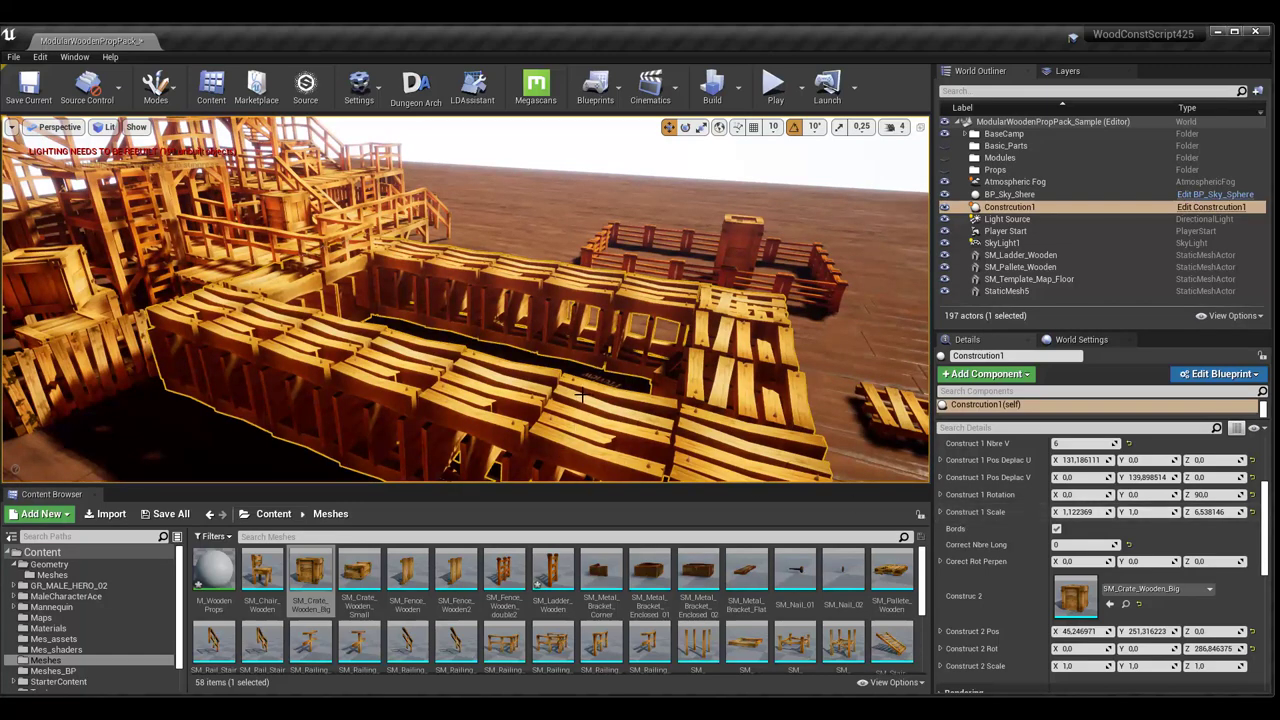
{"action": "right_click_drag", "start_coordinate": [580, 395], "coordinate": [580, 384]}
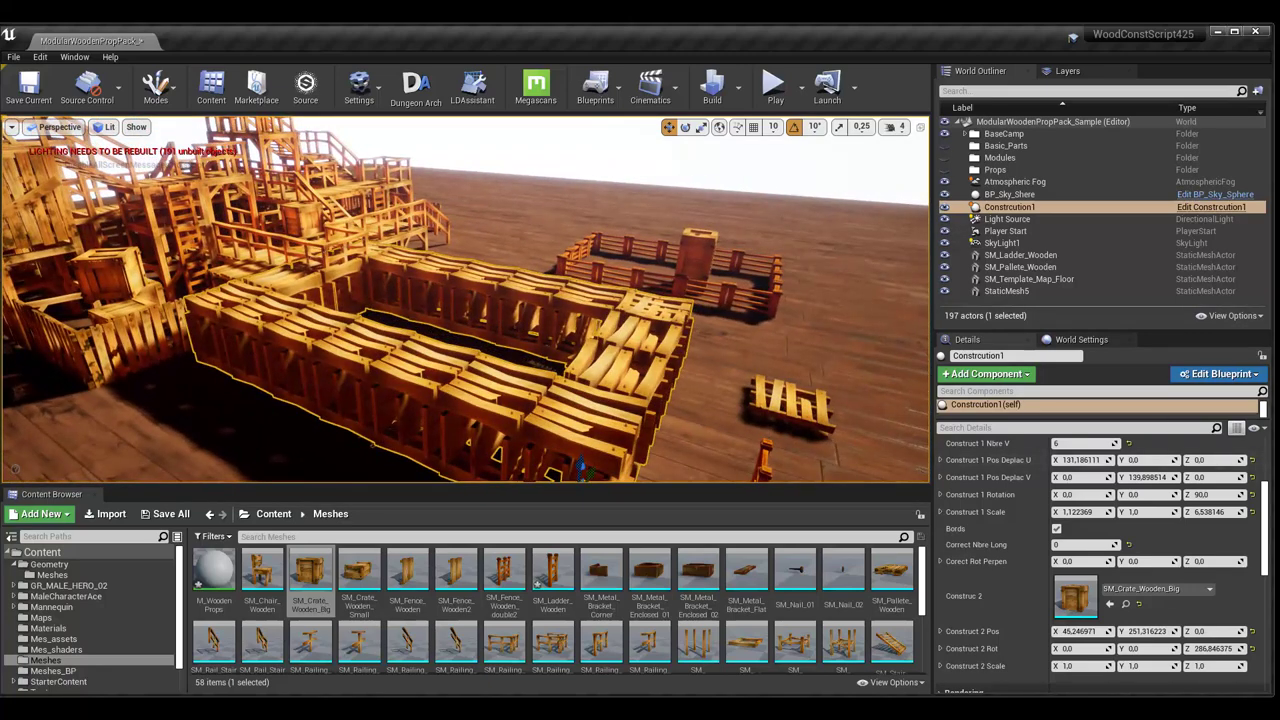
{"action": "left_click", "coordinate": [1218, 373]}
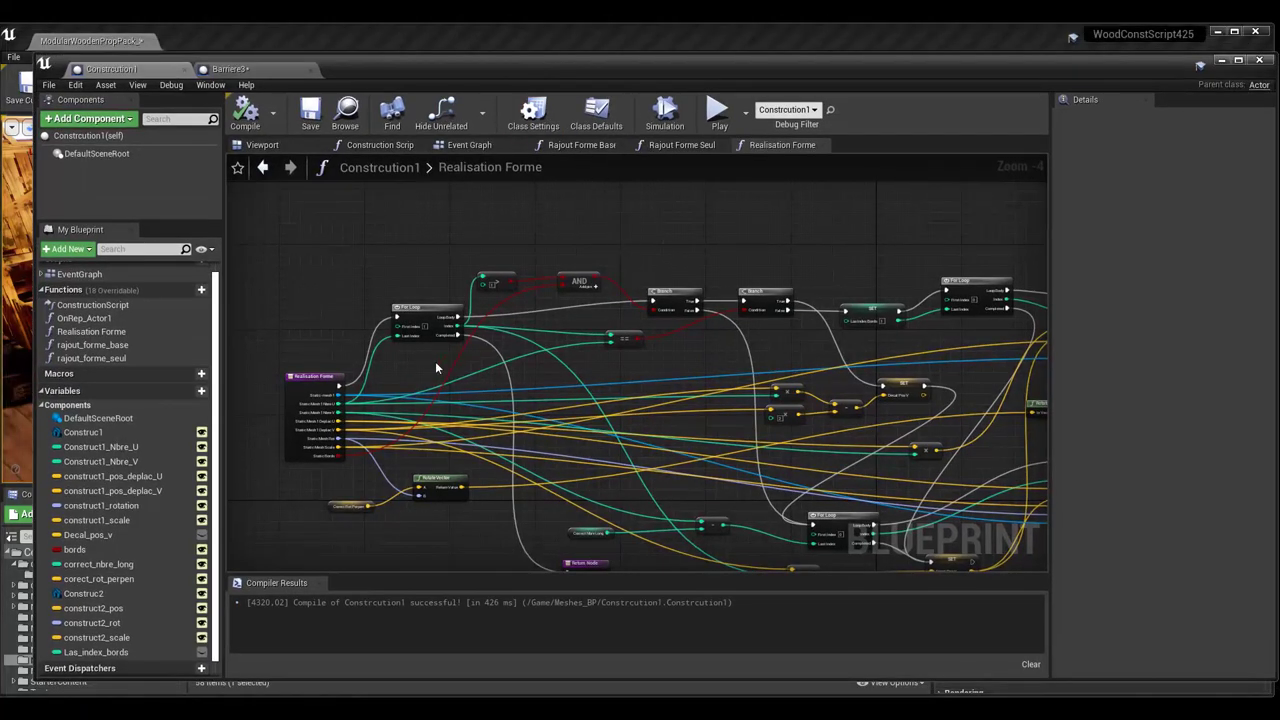
{"action": "scroll", "coordinate": [435, 368], "scroll_direction": "up", "scroll_amount": 4}
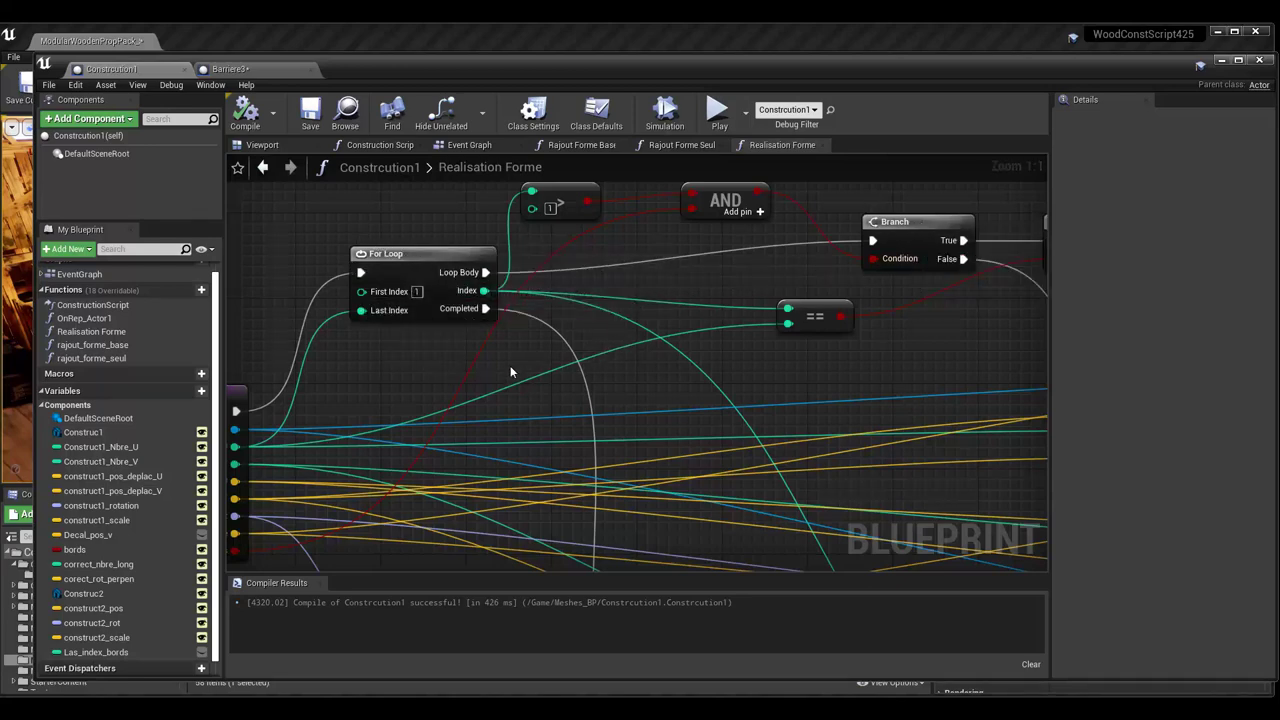
{"action": "scroll", "coordinate": [510, 371], "scroll_direction": "down", "scroll_amount": 2}
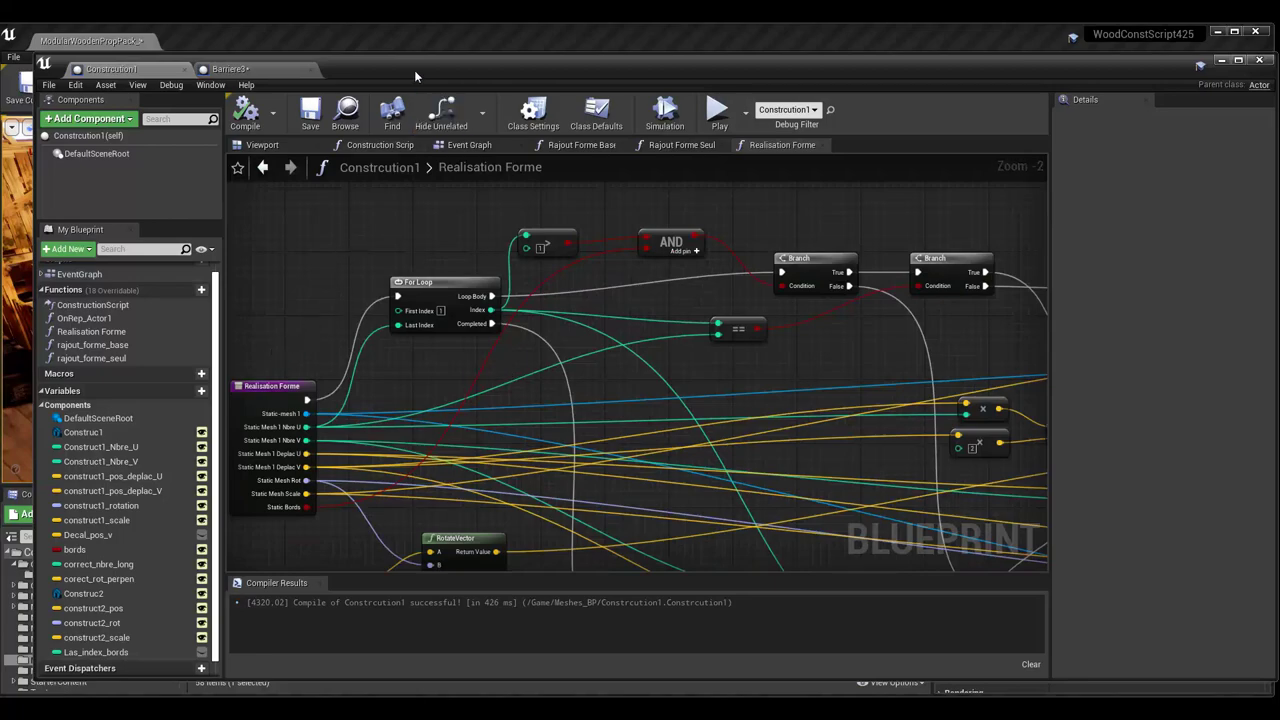
- Move the Blueprint window aside and orbit around the tall crate-walled construction
{"action": "left_click_drag", "start_coordinate": [414, 70], "coordinate": [1279, 168]}
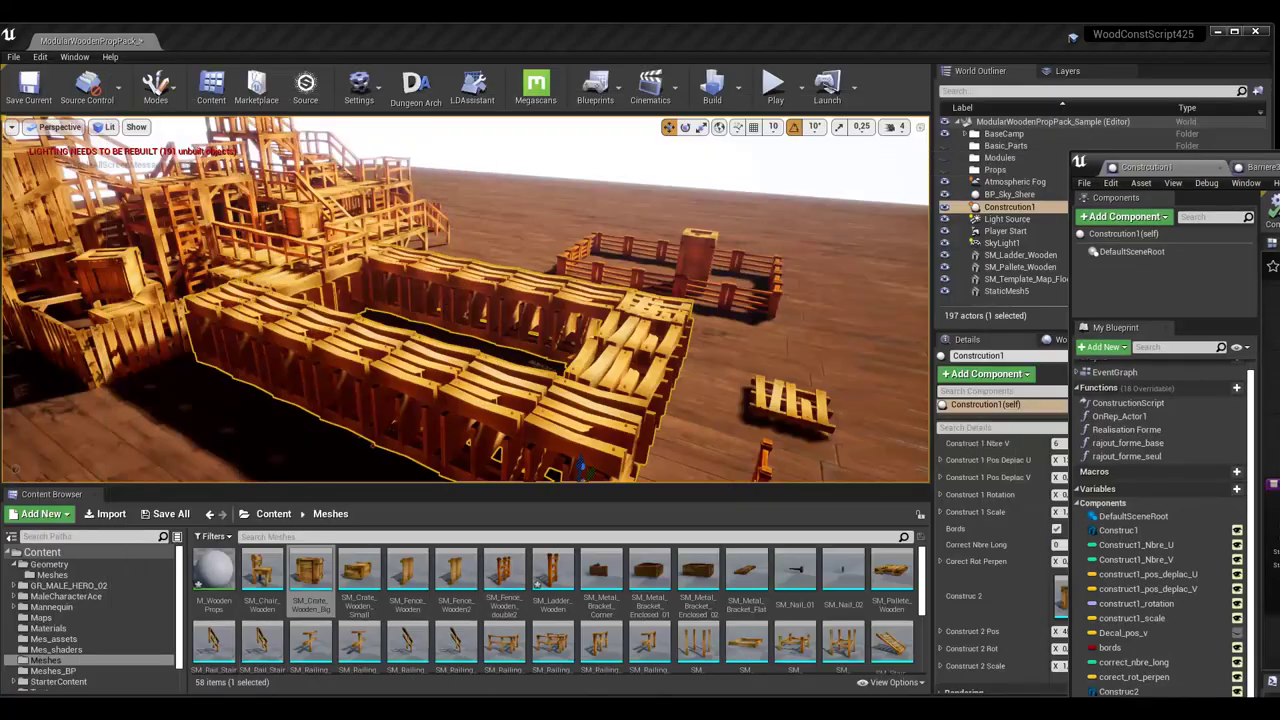
{"action": "mouse_move", "coordinate": [780, 300]}
{"action": "right_mouse_down"}
{"action": "mouse_move", "coordinate": [700, 300]}
{"action": "mouse_move", "coordinate": [800, 300]}
{"action": "mouse_move", "coordinate": [700, 300]}
{"action": "right_mouse_up"}
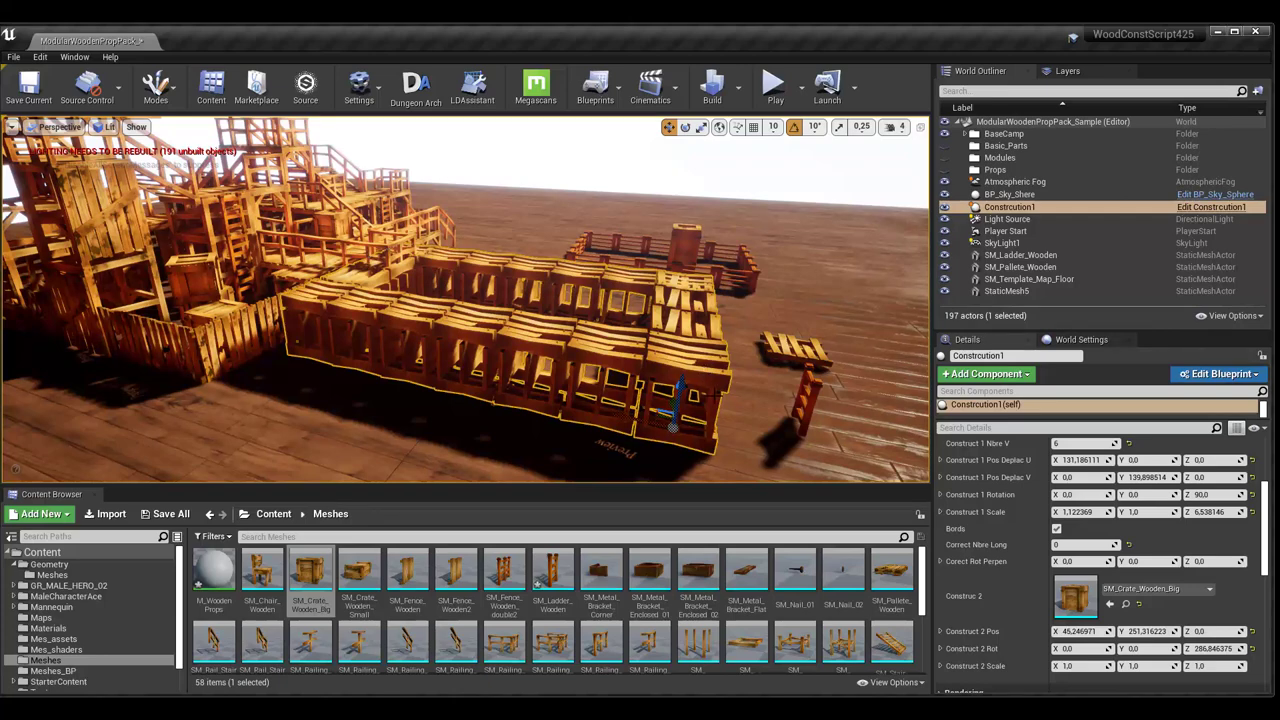
{"action": "left_click_drag", "start_coordinate": [670, 416], "coordinate": [673, 426]}
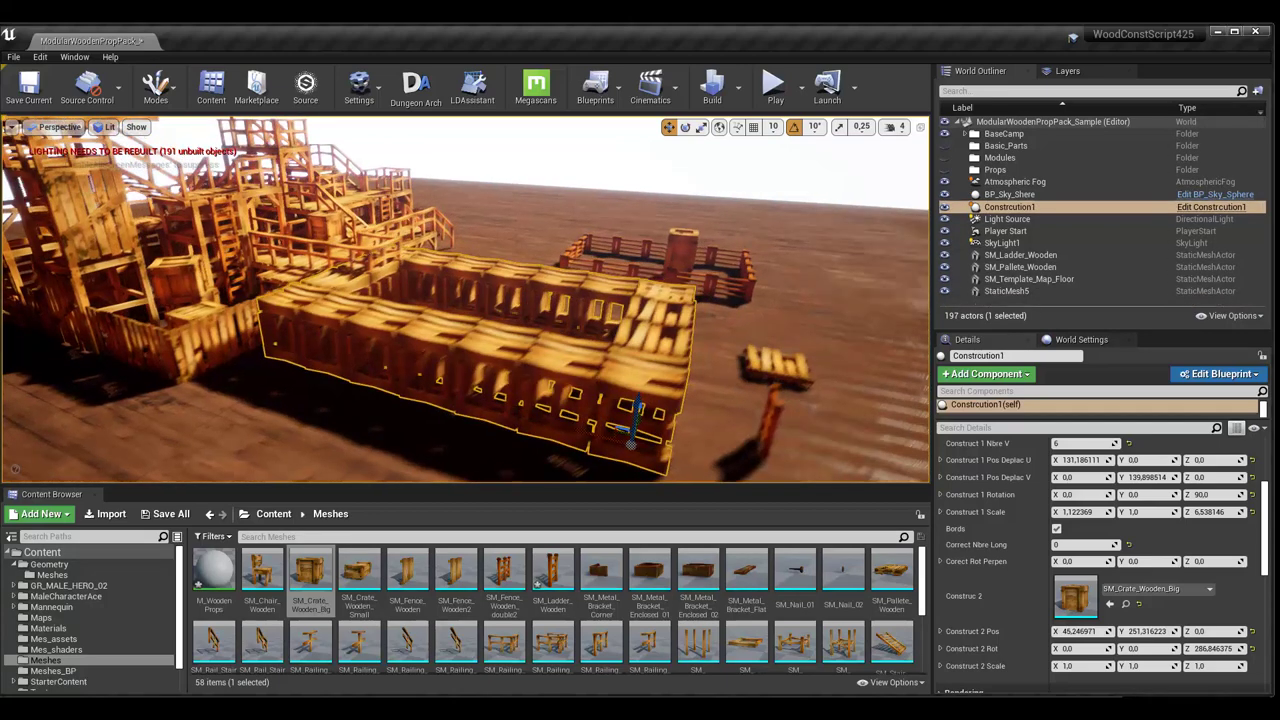
{"action": "right_click_drag", "start_coordinate": [760, 451], "coordinate": [640, 440]}
{"action": "right_click_drag", "start_coordinate": [732, 440], "coordinate": [732, 440]}
{"action": "scroll", "coordinate": [730, 437], "scroll_direction": "up", "scroll_amount": 2}
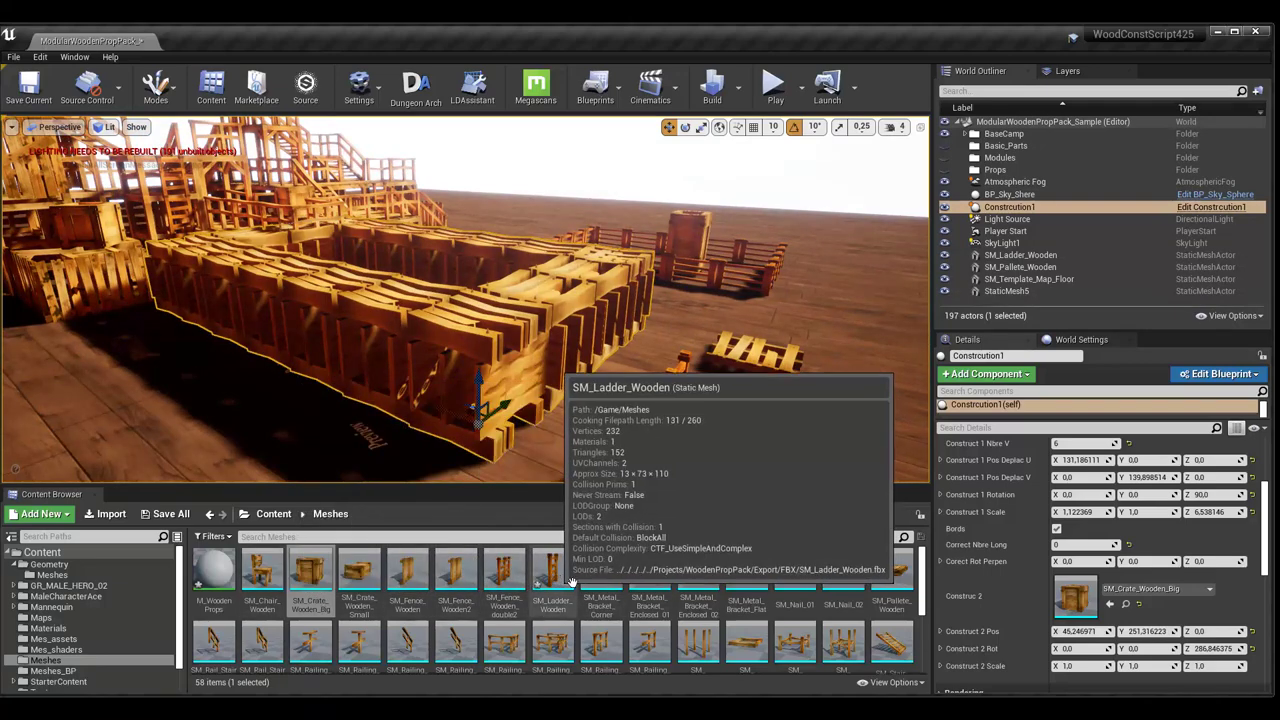
- Use SM_Fence_Wooden2 as the Construct 2 mesh and SM_Fence_Wooden as the Construct 1 mesh
{"action": "scroll", "coordinate": [1077, 610], "scroll_direction": "down", "scroll_amount": 1}
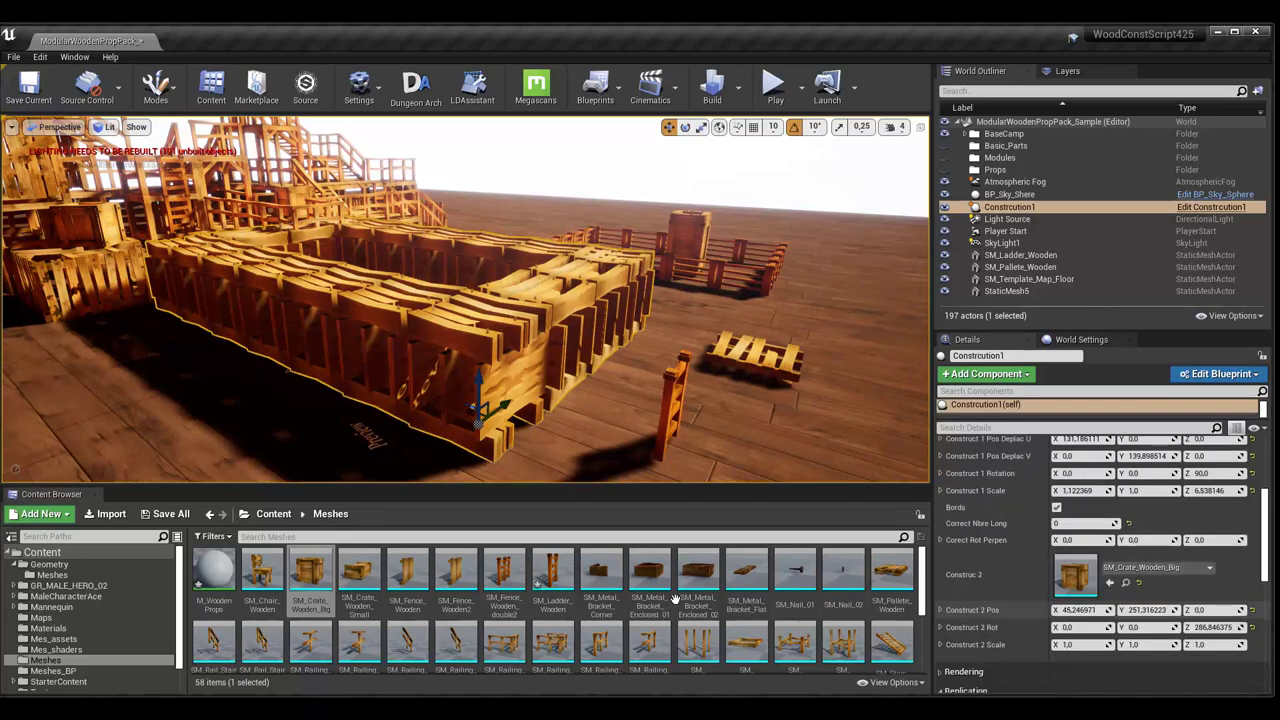
{"action": "left_click_drag", "start_coordinate": [455, 575], "coordinate": [1077, 580]}
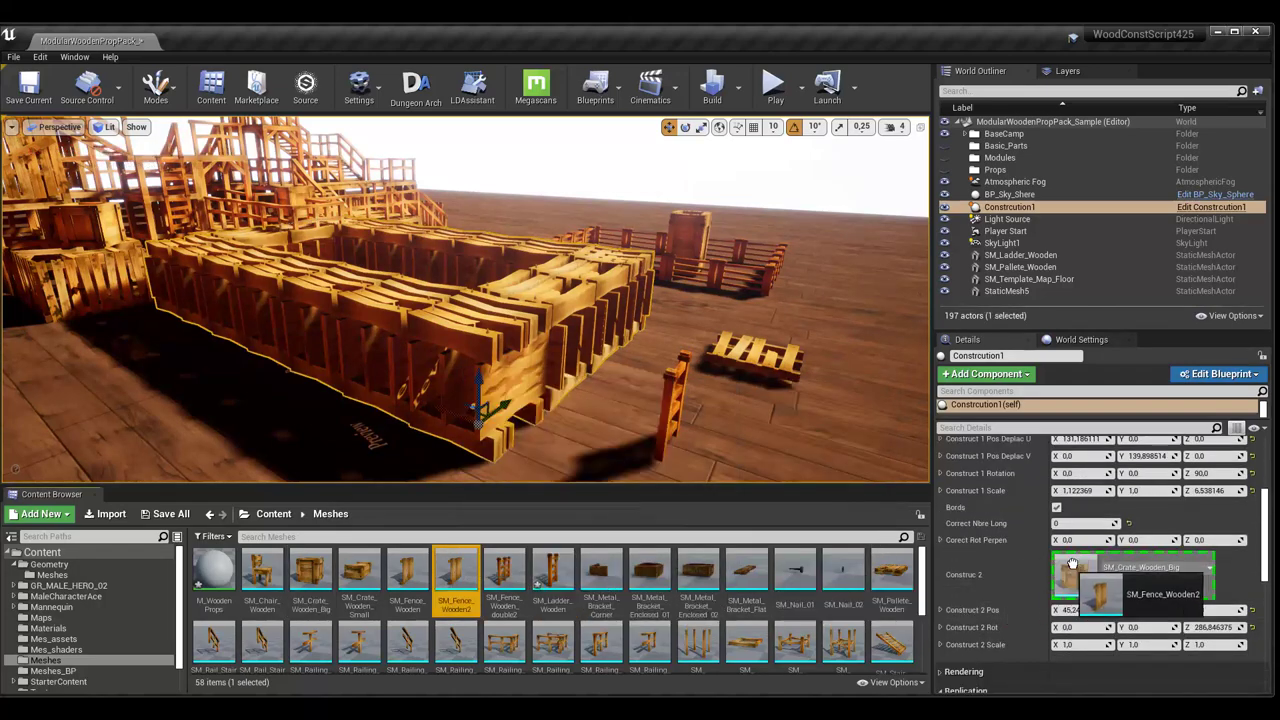
{"action": "scroll", "coordinate": [1078, 588], "scroll_direction": "up", "scroll_amount": 1}
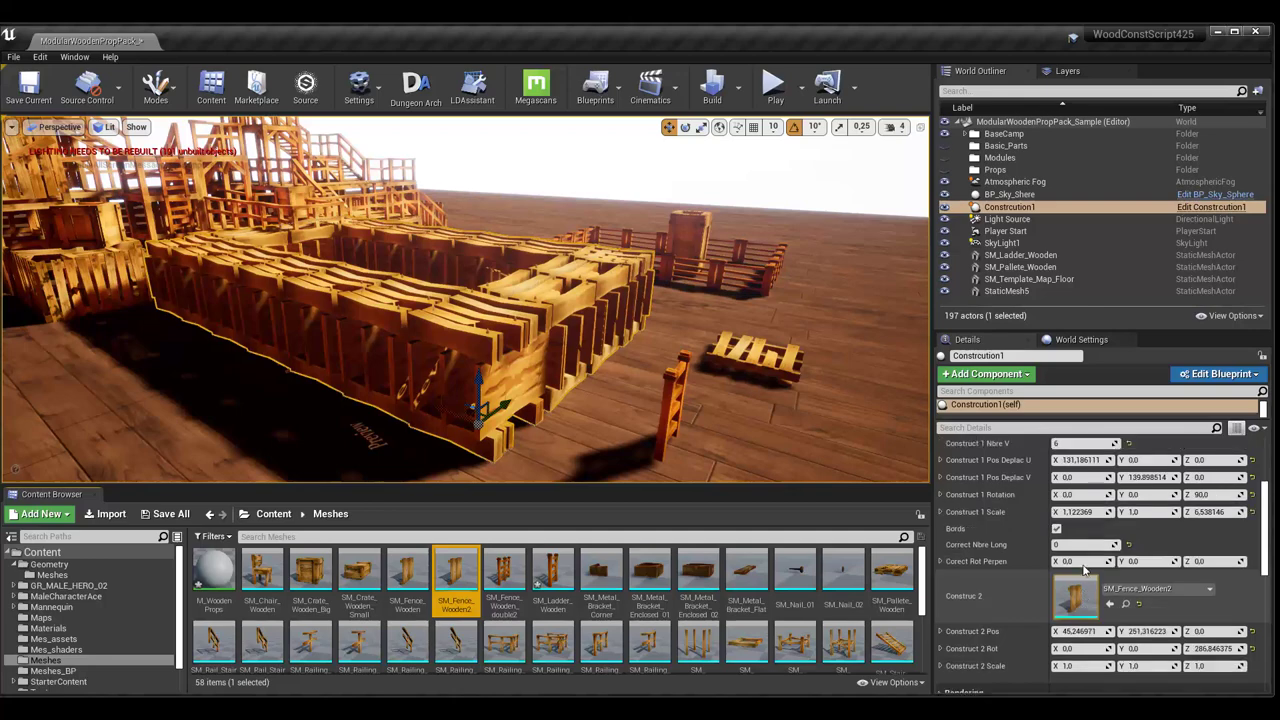
{"action": "scroll", "coordinate": [1084, 568], "scroll_direction": "up", "scroll_amount": 3}
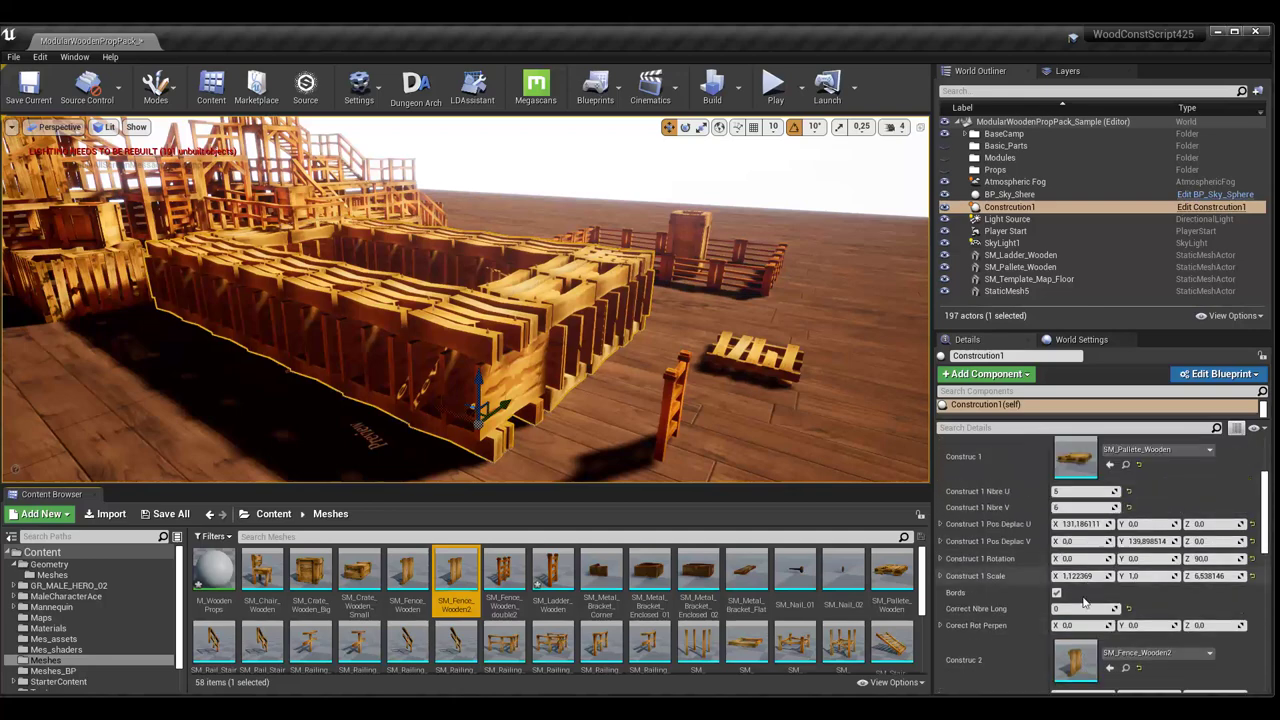
{"action": "scroll", "coordinate": [1085, 575], "scroll_direction": "up", "scroll_amount": 1}
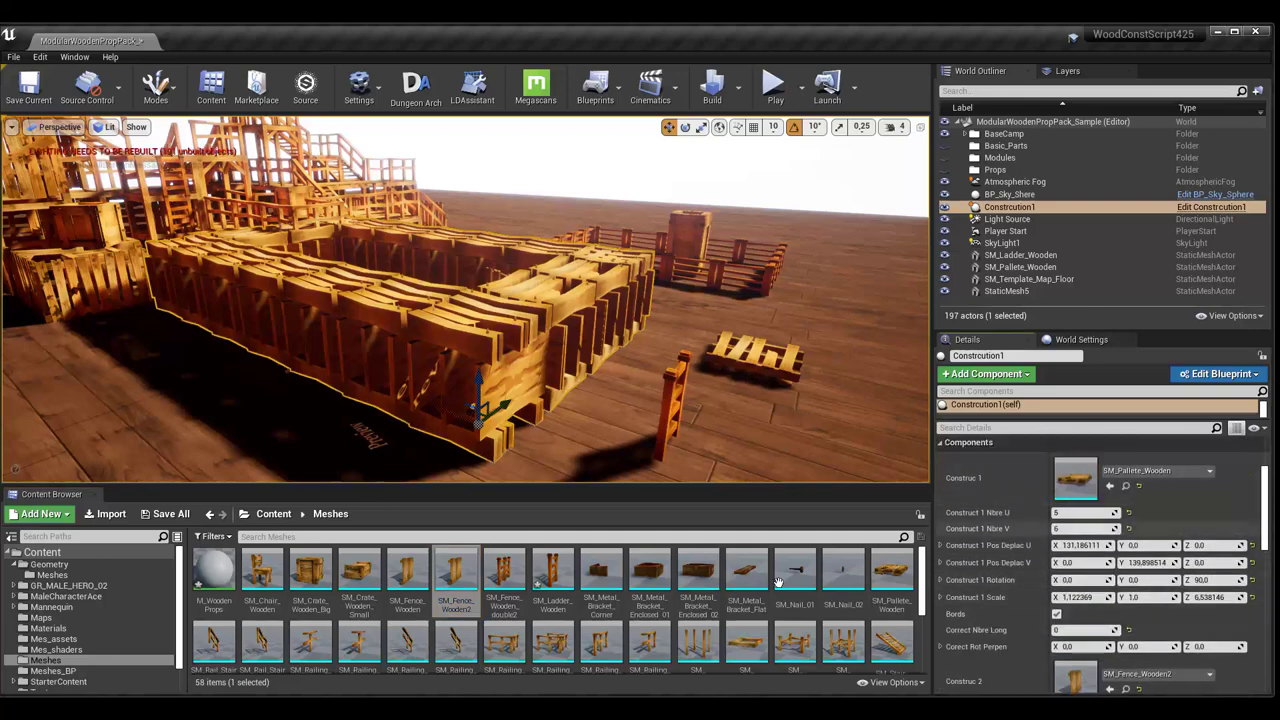
{"action": "left_click_drag", "start_coordinate": [408, 566], "coordinate": [1075, 478]}
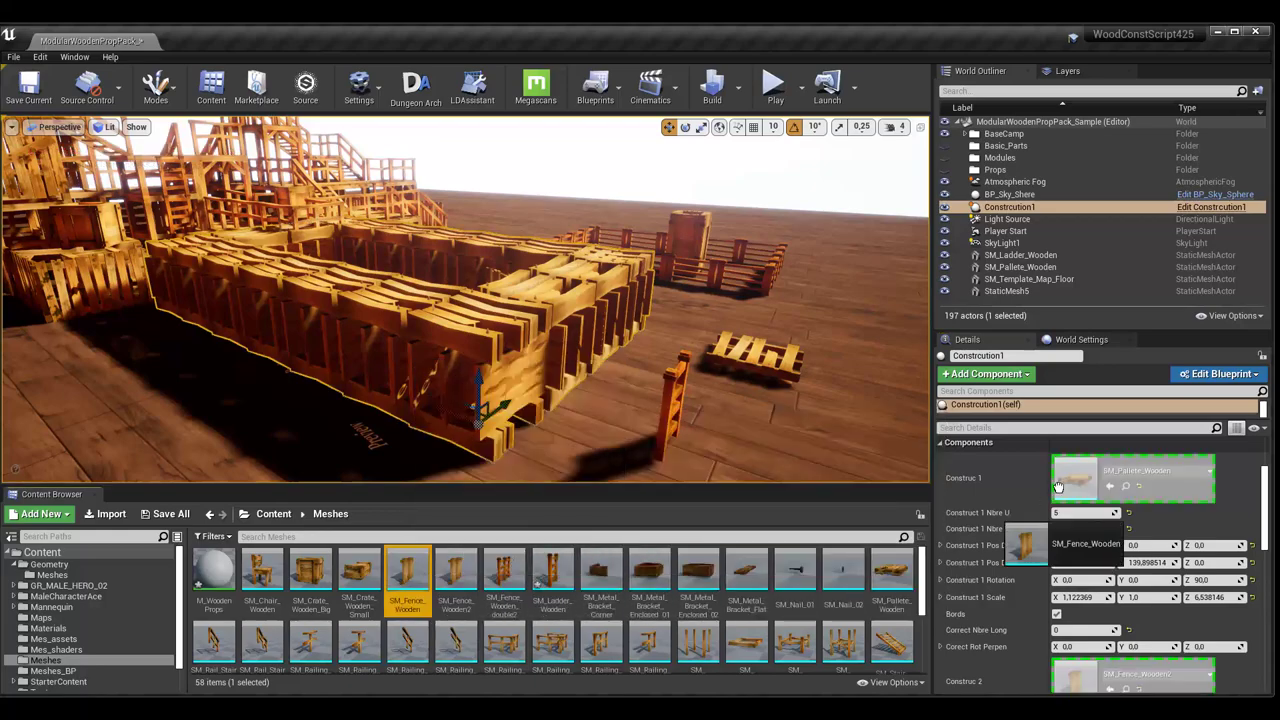
- Set Construct 1 Scale Z back to 1
{"action": "right_click_drag", "start_coordinate": [623, 374], "coordinate": [640, 383]}
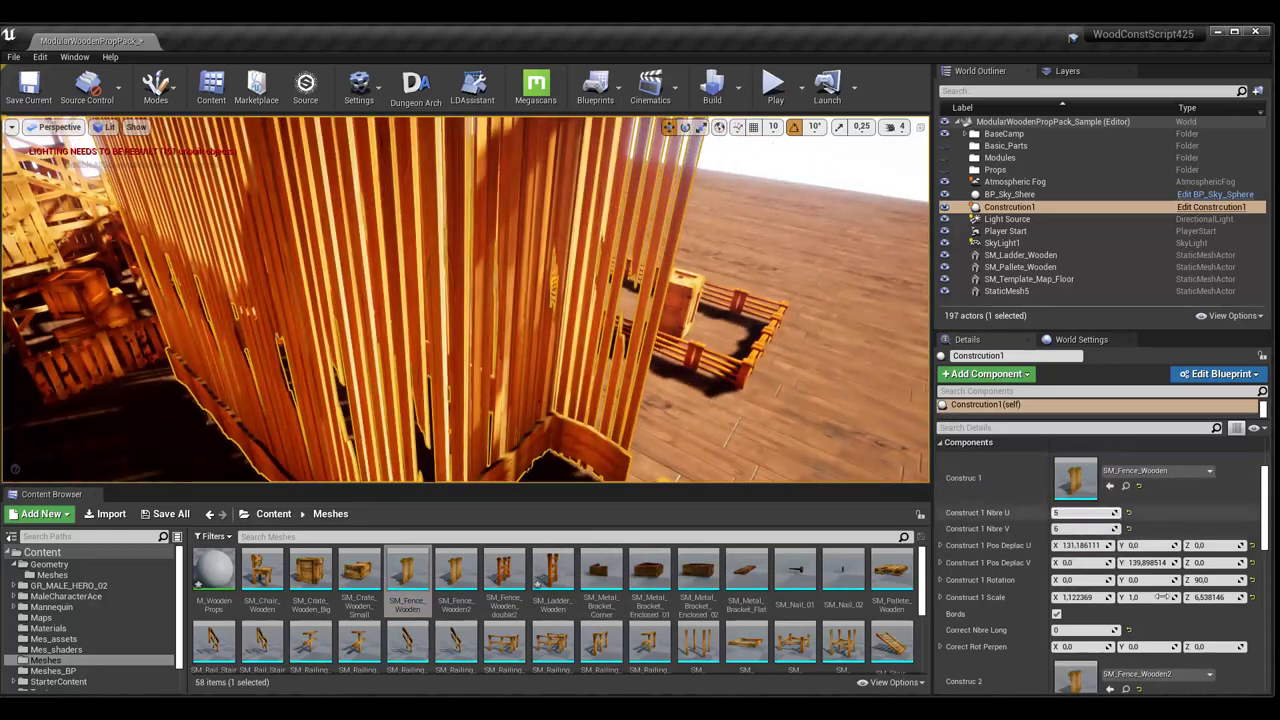
{"action": "left_click", "coordinate": [1212, 597]}
{"action": "type", "text": "1"}
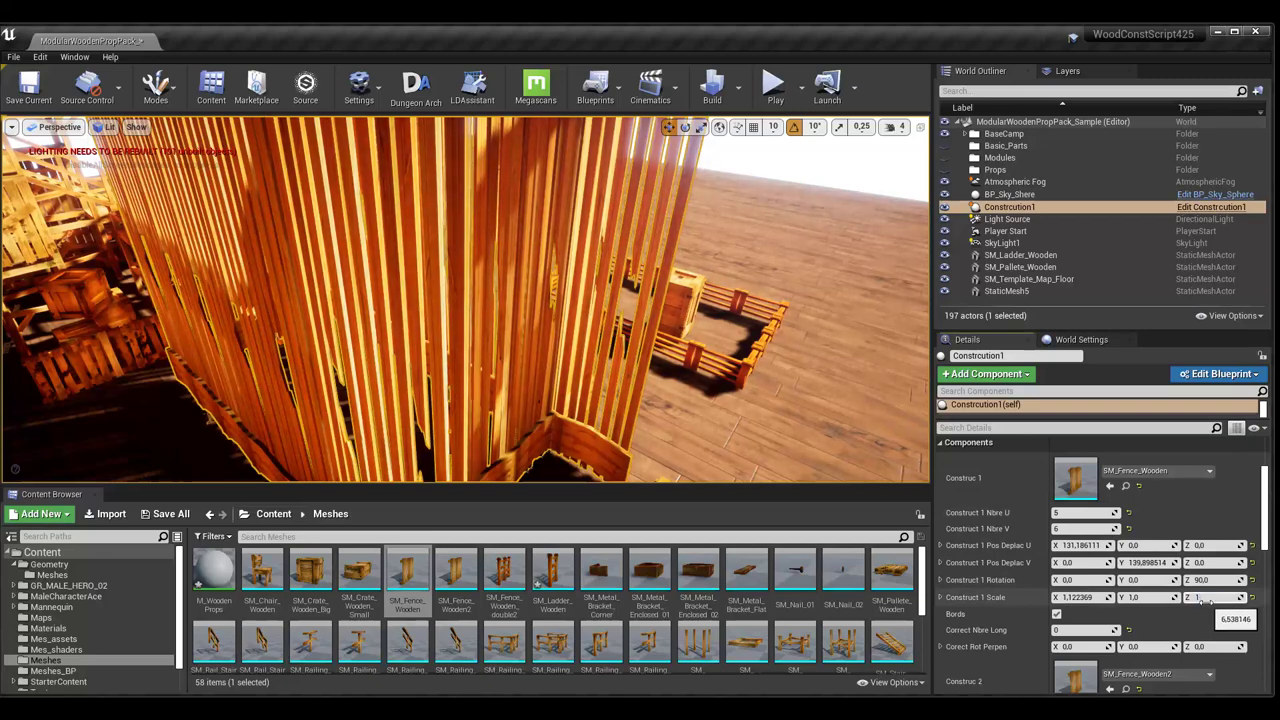
{"action": "key", "text": "Return"}
- Place a standalone SM_Fence_Wooden in the level near the pallets
{"action": "right_click_drag", "start_coordinate": [465, 300], "coordinate": [470, 305]}
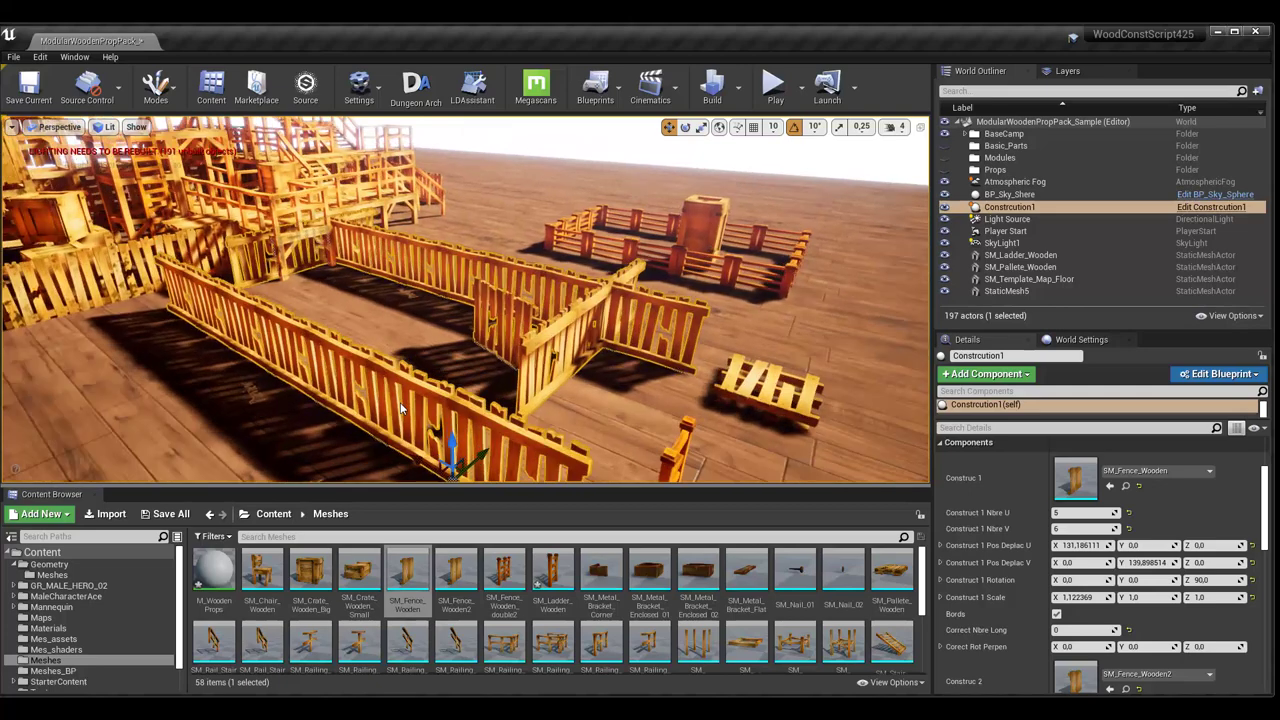
{"action": "right_click_drag", "start_coordinate": [465, 300], "coordinate": [470, 300]}
{"action": "right_click_drag", "start_coordinate": [413, 404], "coordinate": [413, 404]}
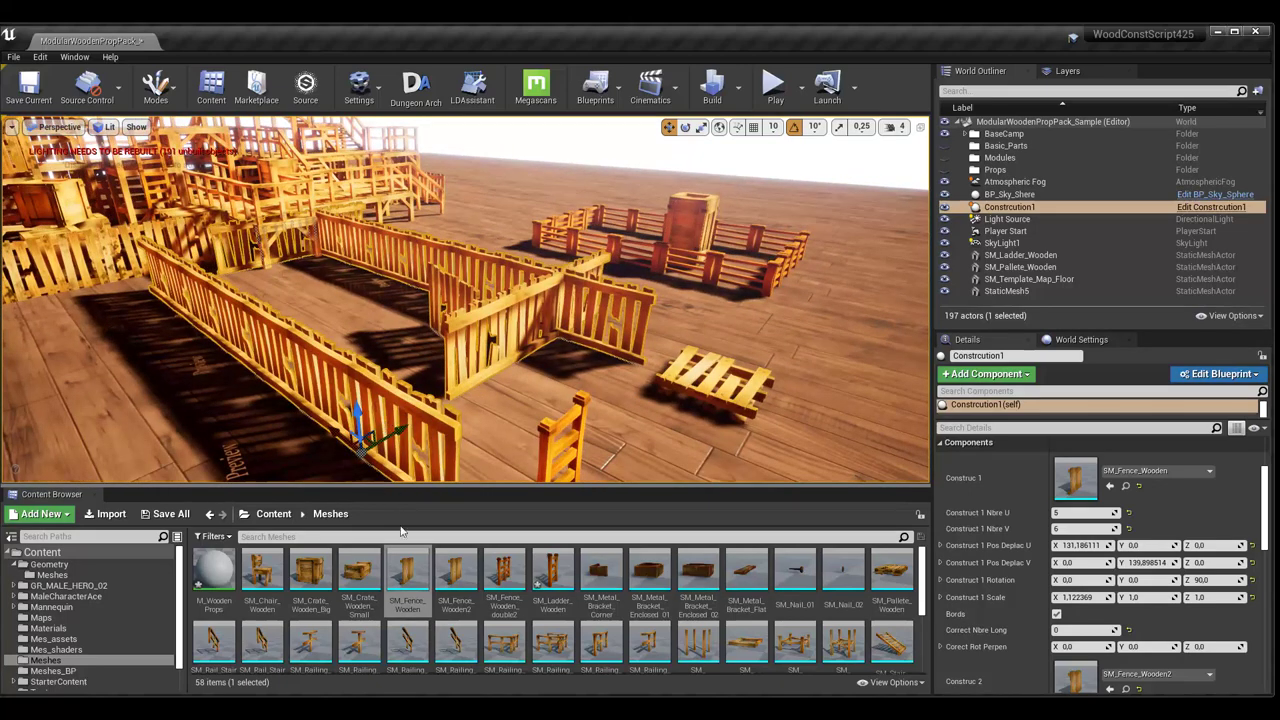
{"action": "left_click_drag", "start_coordinate": [406, 572], "coordinate": [814, 430]}
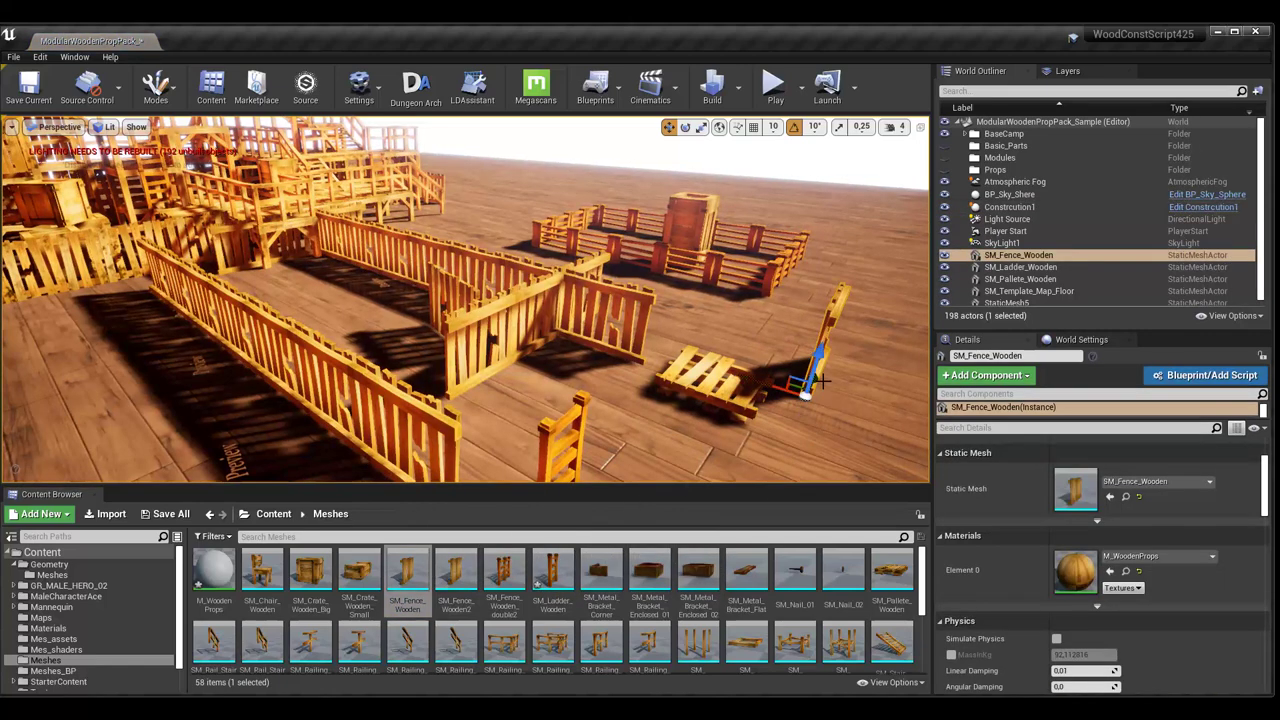
{"action": "mouse_move", "coordinate": [312, 408]}
{"action": "left_mouse_down"}
{"action": "mouse_move", "coordinate": [312, 380]}
{"action": "mouse_move", "coordinate": [327, 381]}
{"action": "left_mouse_up"}
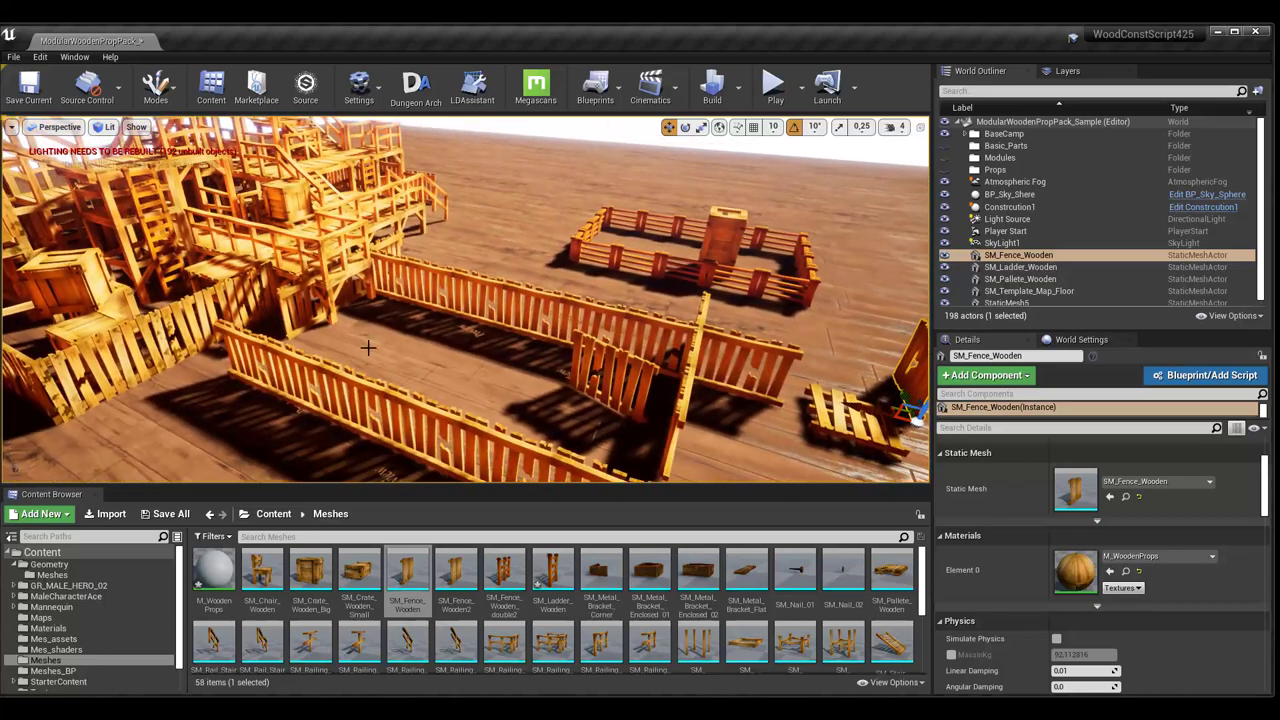
{"action": "key", "text": "f"}
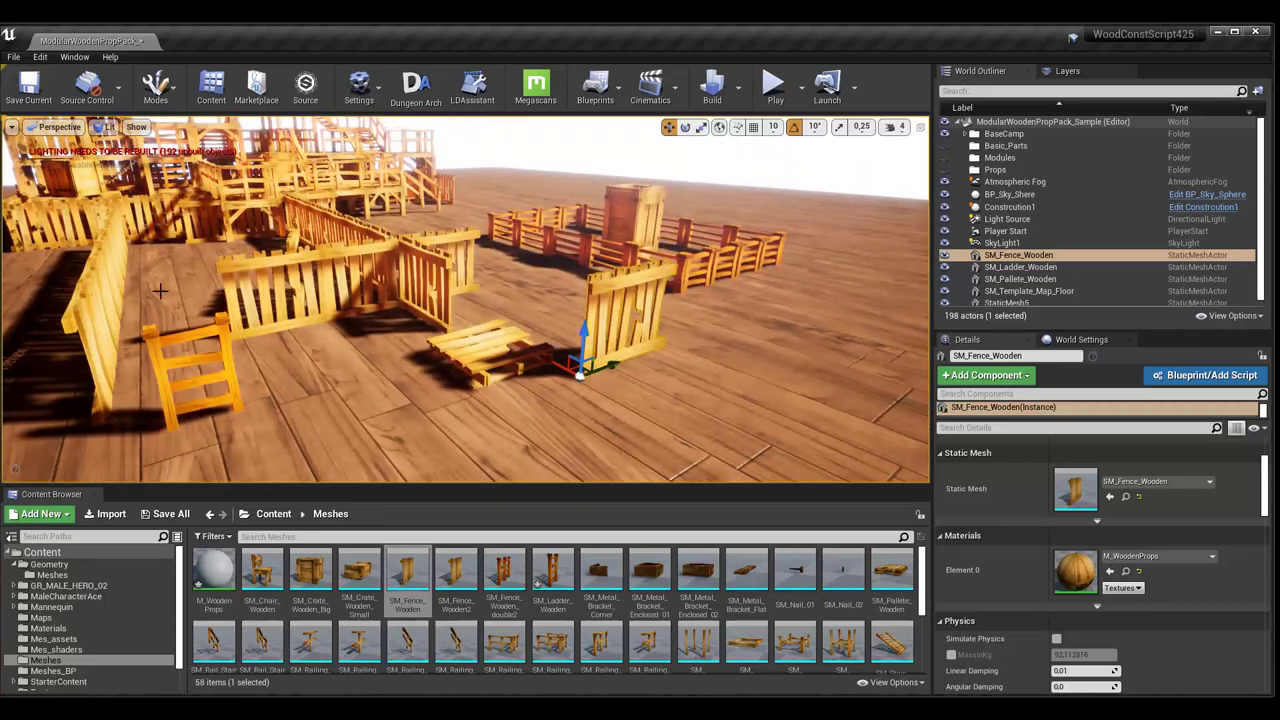
{"action": "mouse_move", "coordinate": [231, 304]}
{"action": "left_mouse_down"}
{"action": "mouse_move", "coordinate": [178, 228]}
{"action": "mouse_move", "coordinate": [200, 200]}
{"action": "left_mouse_up"}
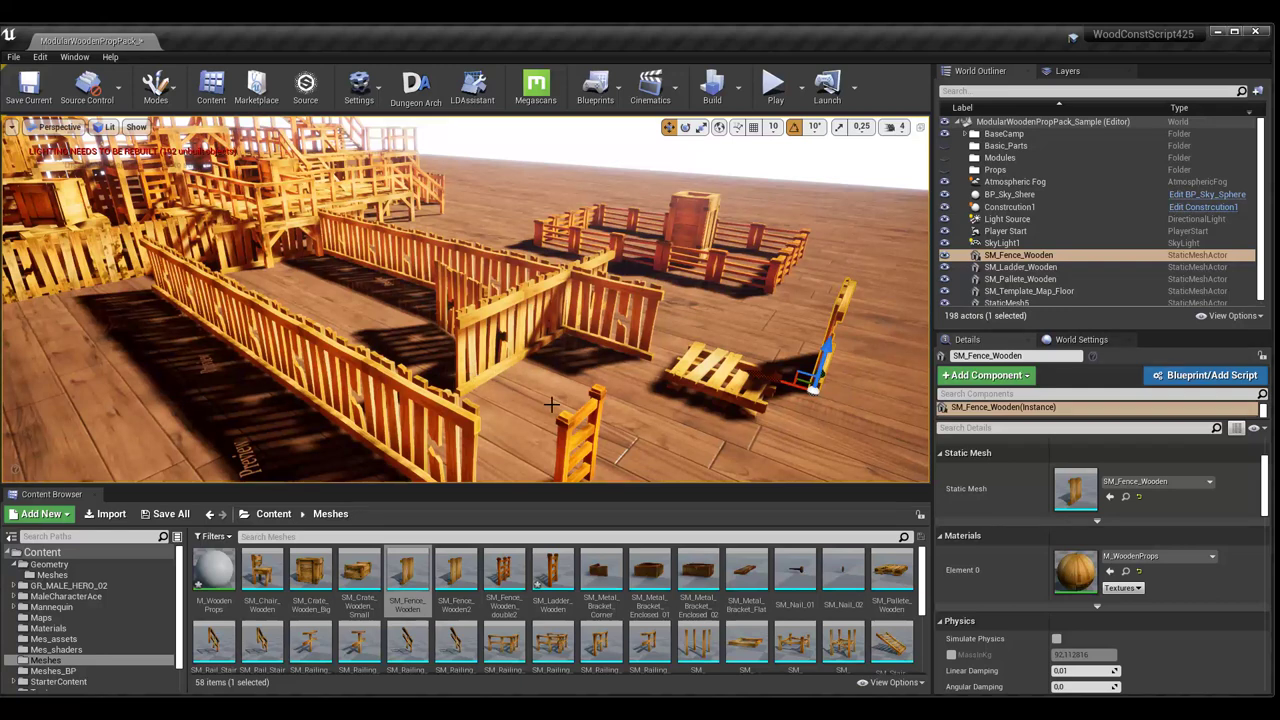
{"action": "left_click_drag", "start_coordinate": [770, 405], "coordinate": [800, 380]}
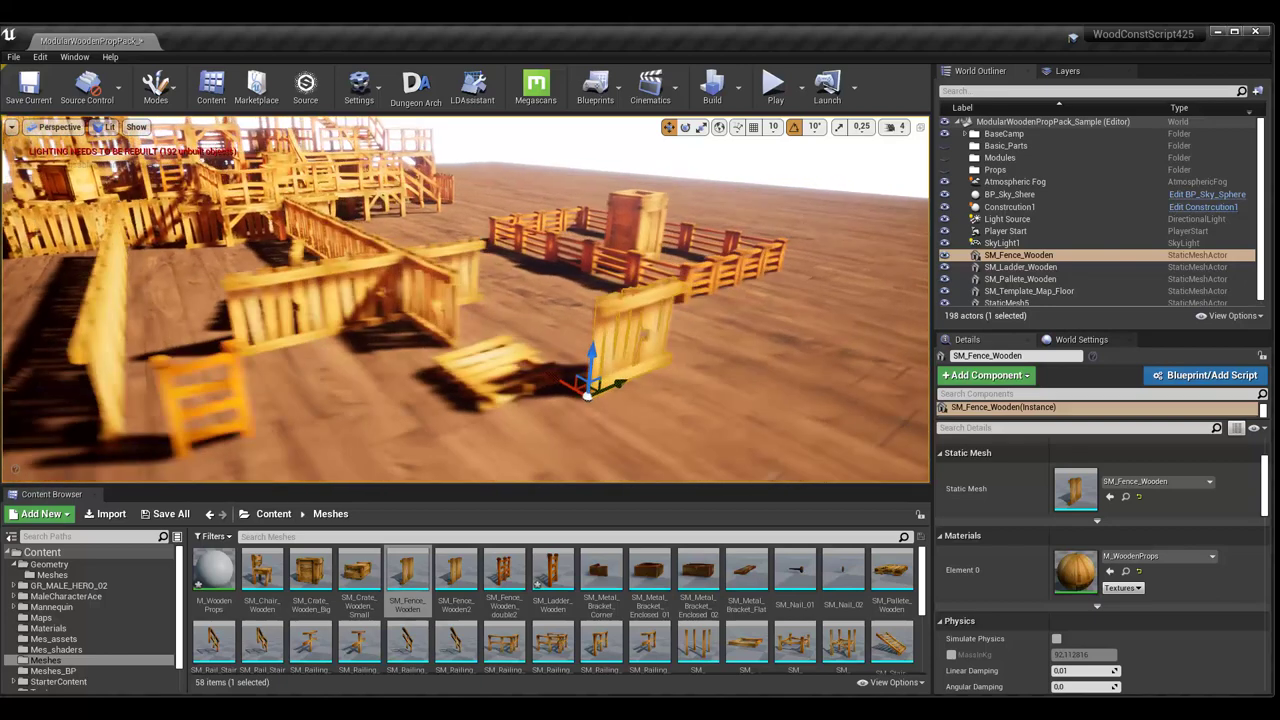
{"action": "left_click_drag", "start_coordinate": [762, 315], "coordinate": [762, 315]}
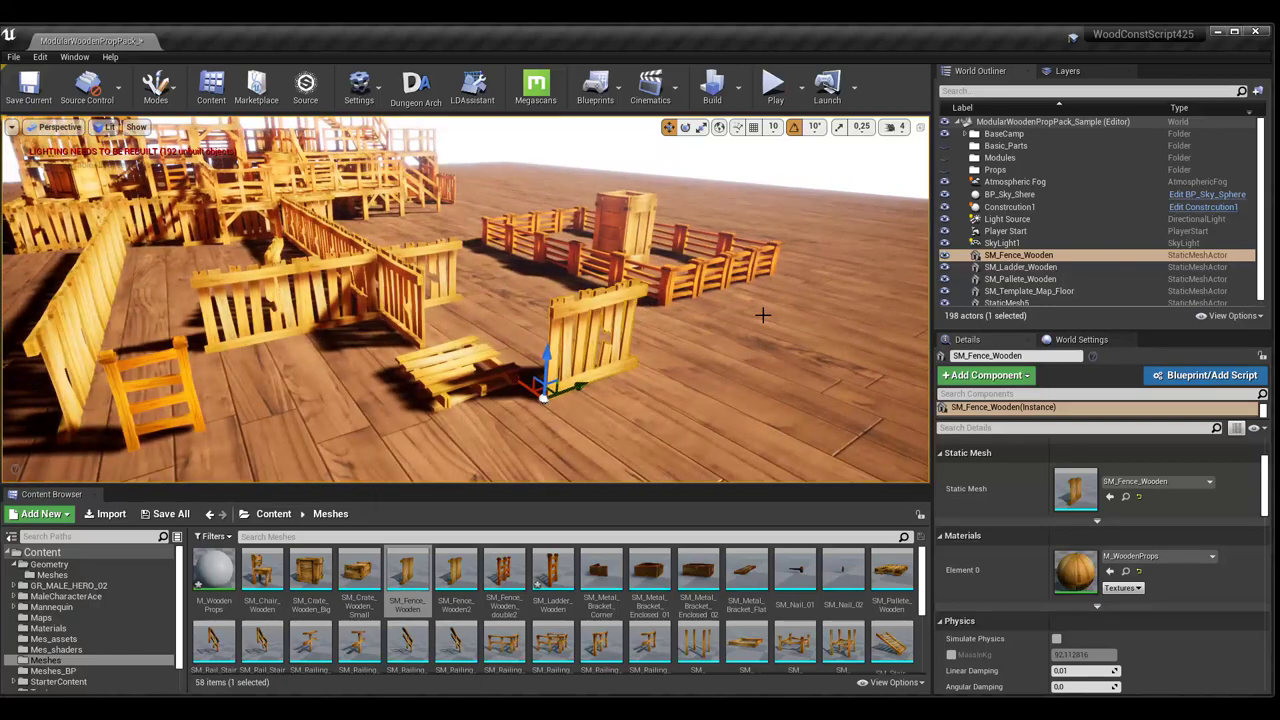
{"action": "left_click", "coordinate": [195, 400]}
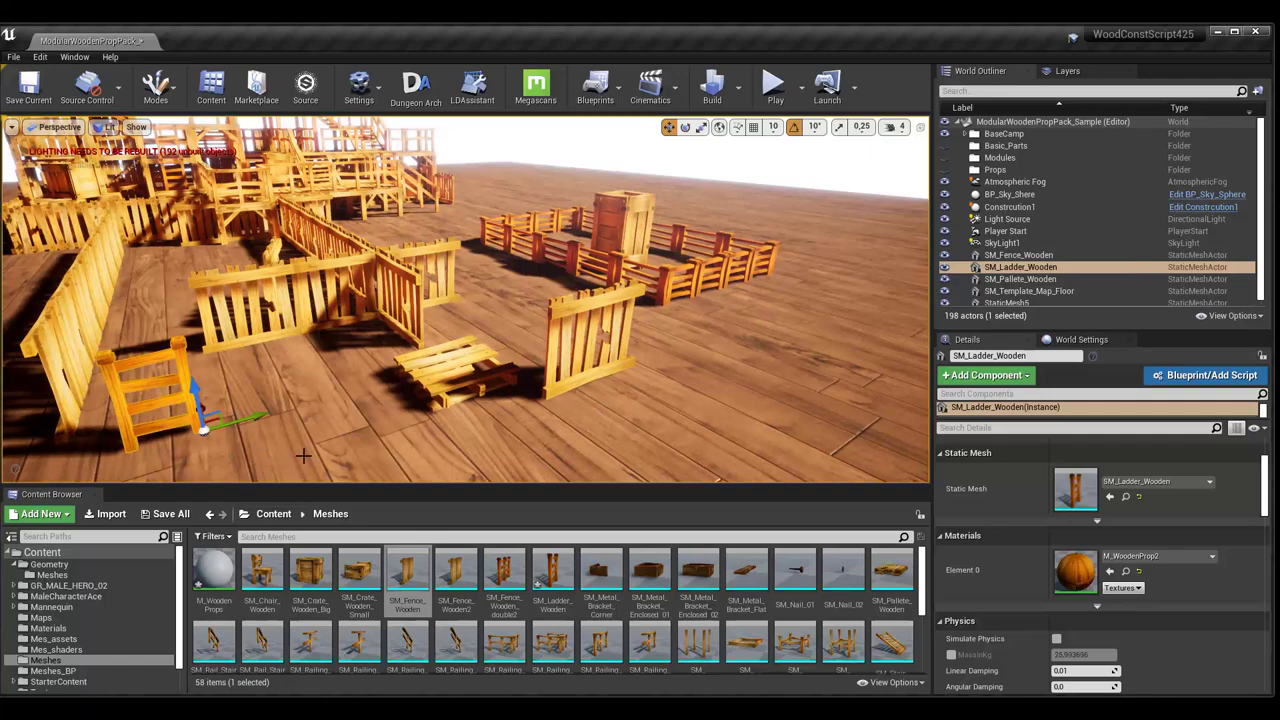
{"action": "mouse_move", "coordinate": [304, 456]}
{"action": "left_mouse_down"}
{"action": "mouse_move", "coordinate": [330, 440]}
{"action": "mouse_move", "coordinate": [306, 440]}
{"action": "left_mouse_up"}
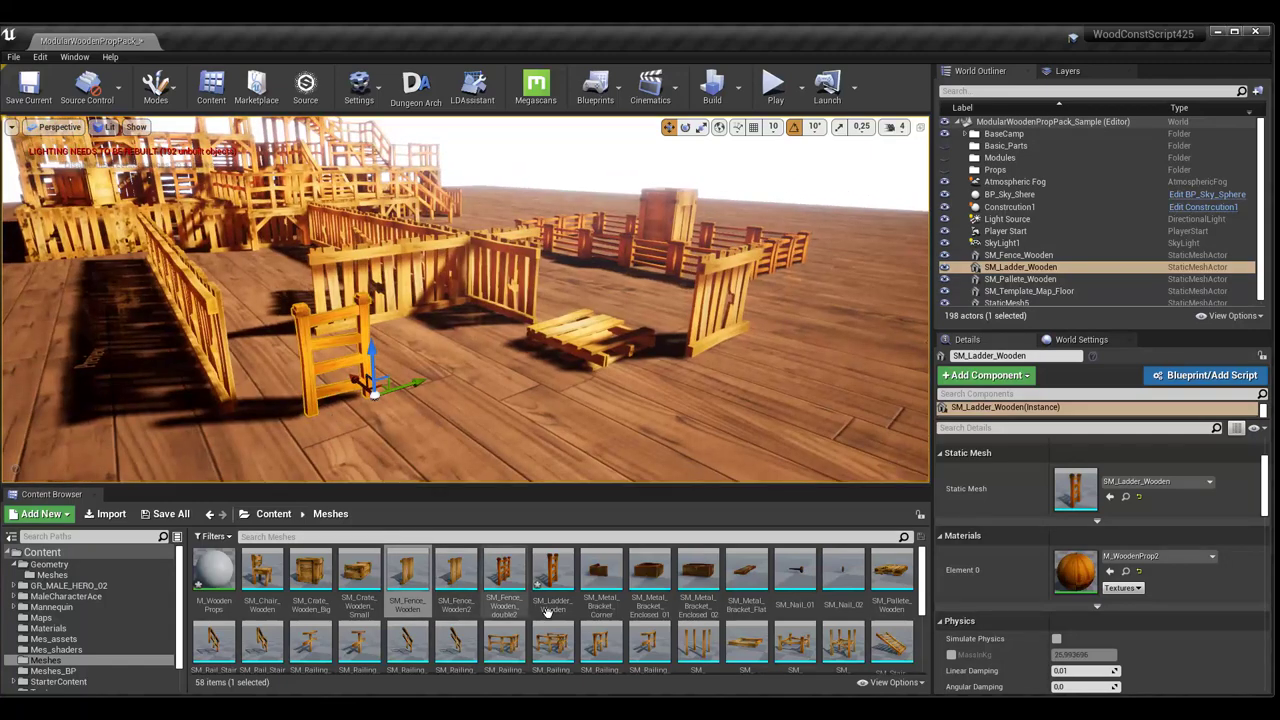
{"action": "mouse_move", "coordinate": [552, 575]}
{"action": "left_mouse_down"}
{"action": "mouse_move", "coordinate": [1036, 528]}
{"action": "mouse_move", "coordinate": [1078, 496]}
{"action": "left_mouse_up"}
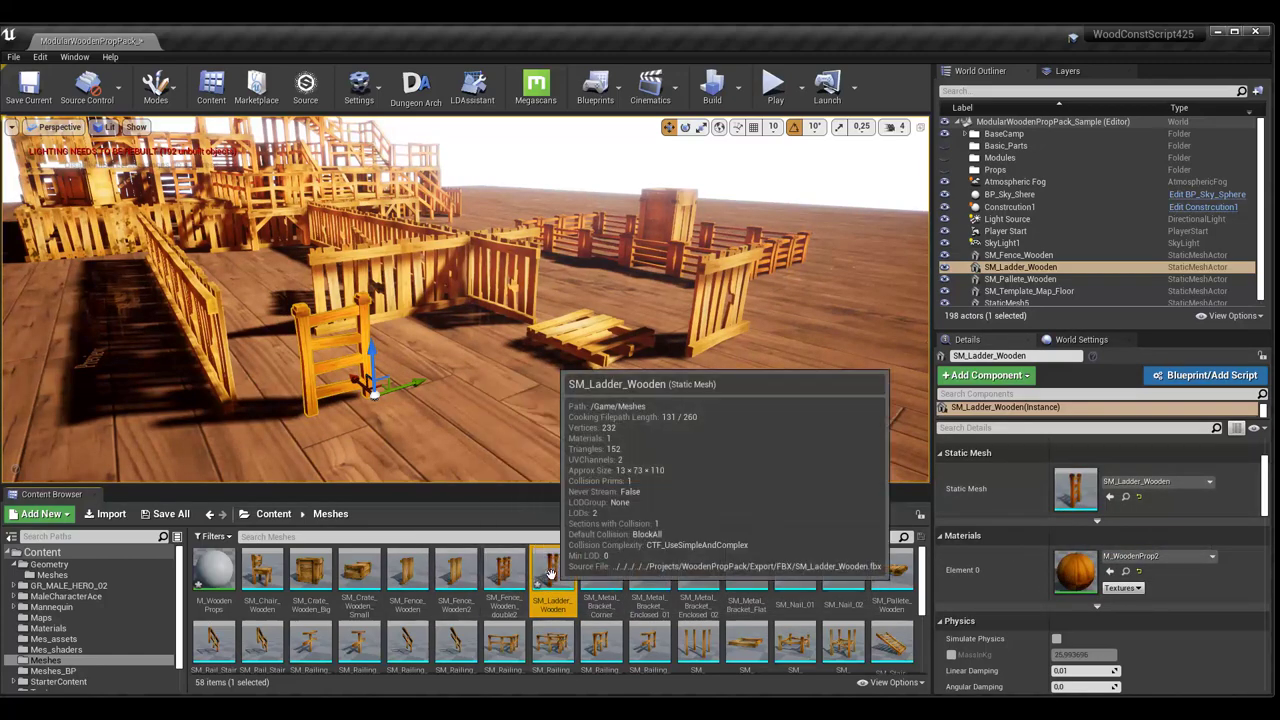
{"action": "left_click_drag", "start_coordinate": [503, 575], "coordinate": [1078, 496]}
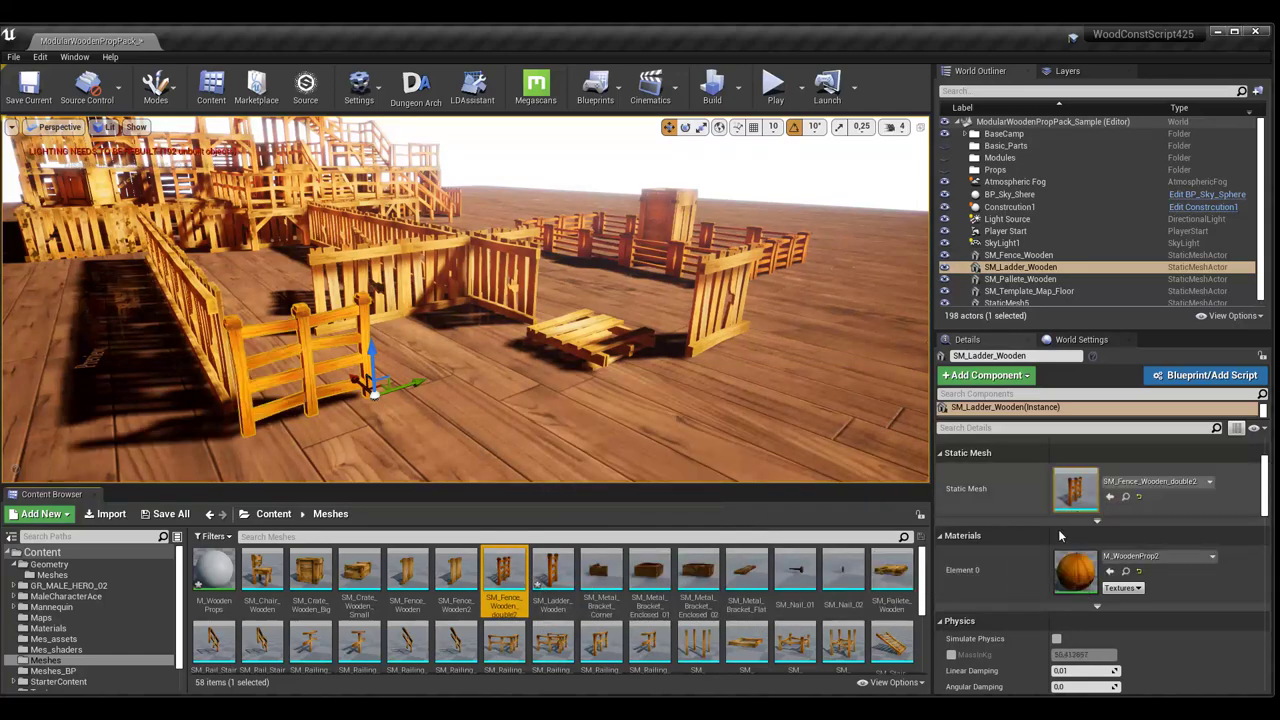
{"action": "key", "text": "ctrl+z"}
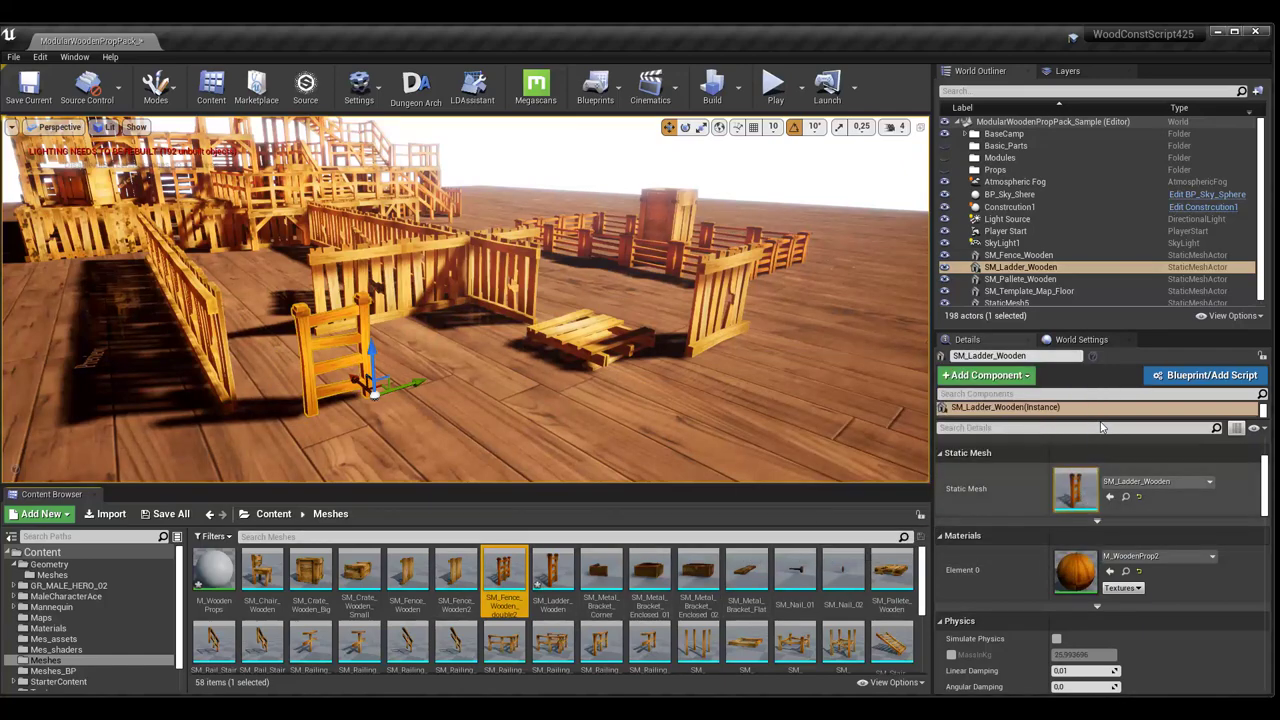
- On Construction1, assign SM_Fence_Wooden_double2 to the Construct 1 slot and set Correct Nbre Long to 1
{"action": "left_click", "coordinate": [1009, 207]}
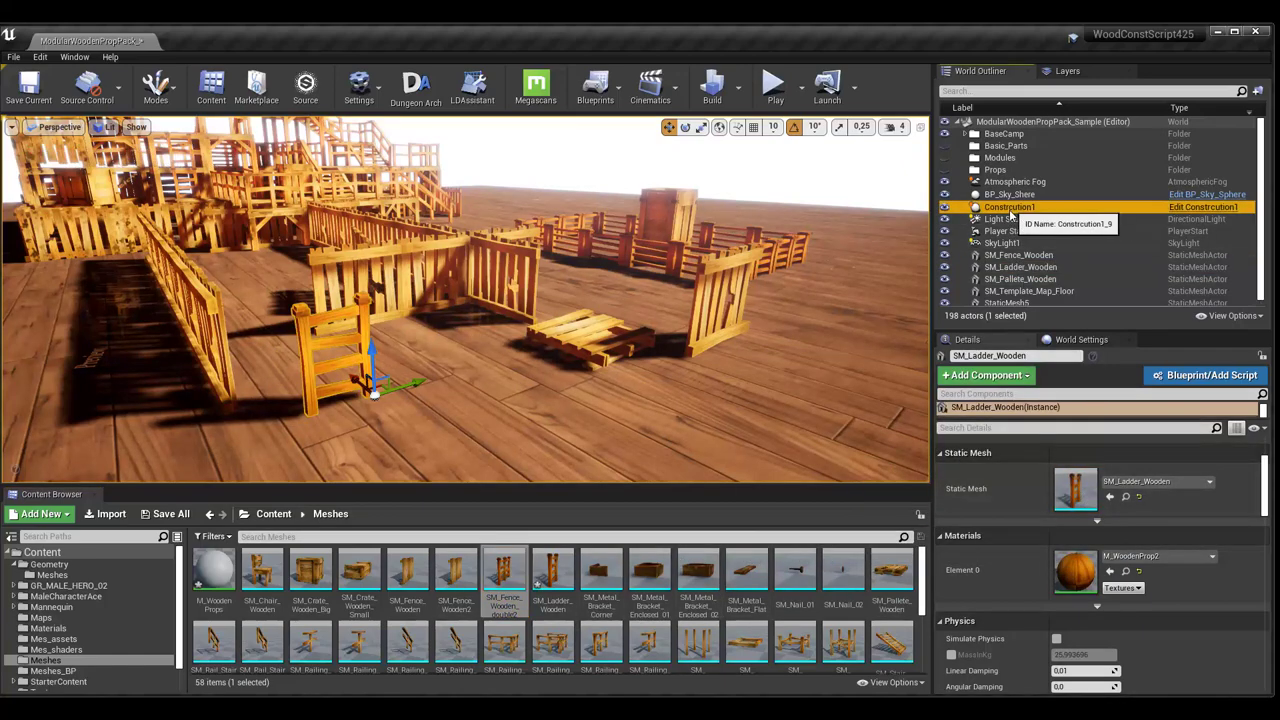
{"action": "left_click_drag", "start_coordinate": [503, 572], "coordinate": [1083, 477]}
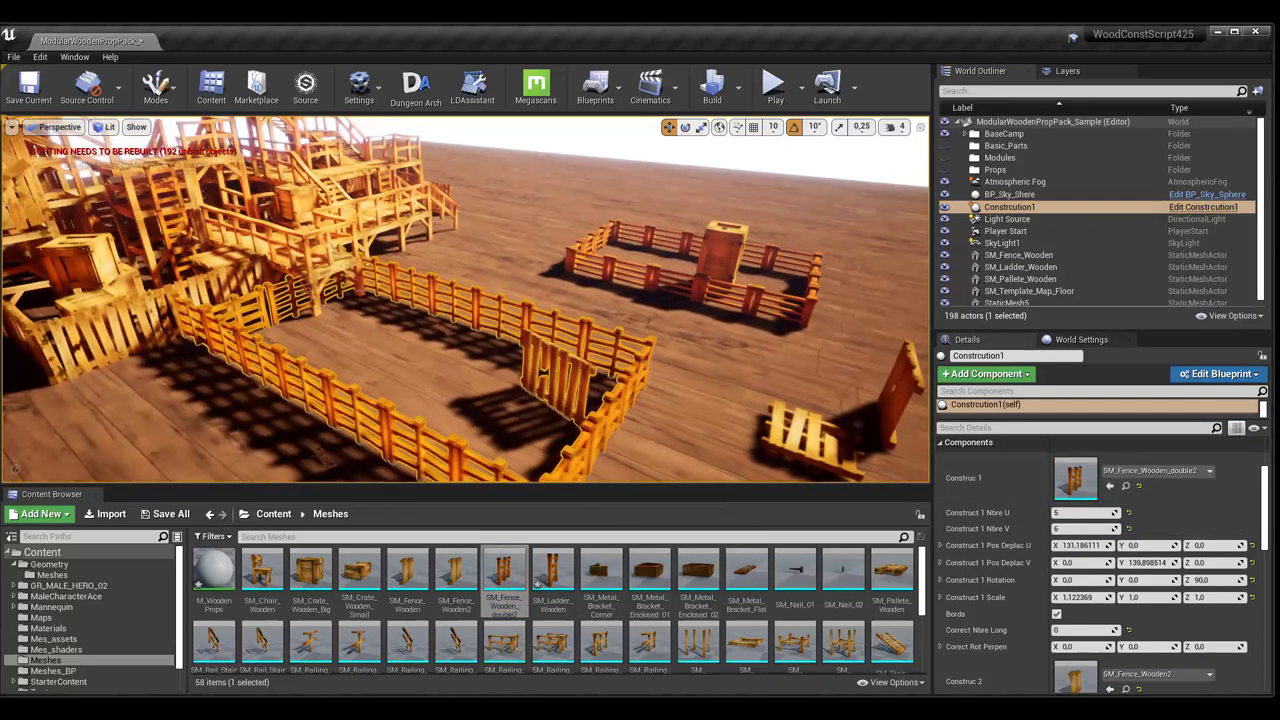
{"action": "right_click_drag", "start_coordinate": [465, 300], "coordinate": [465, 300]}
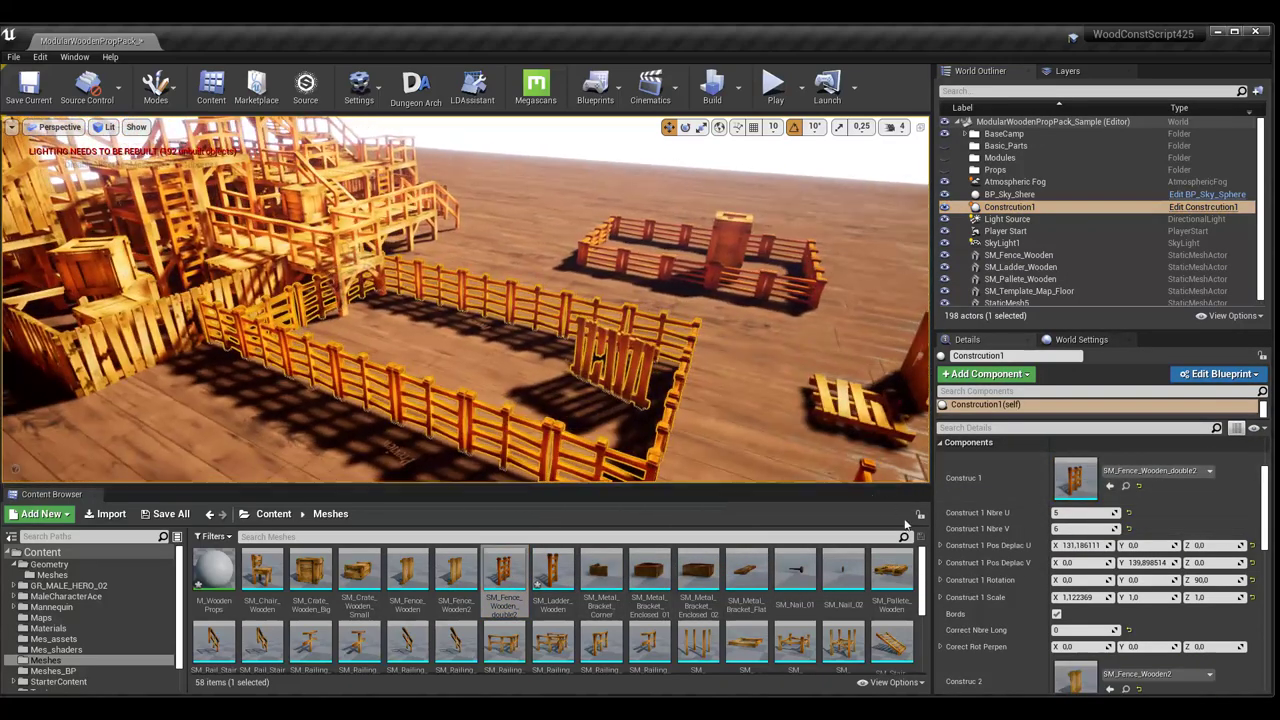
{"action": "left_click", "coordinate": [1085, 630]}
{"action": "type", "text": "1"}
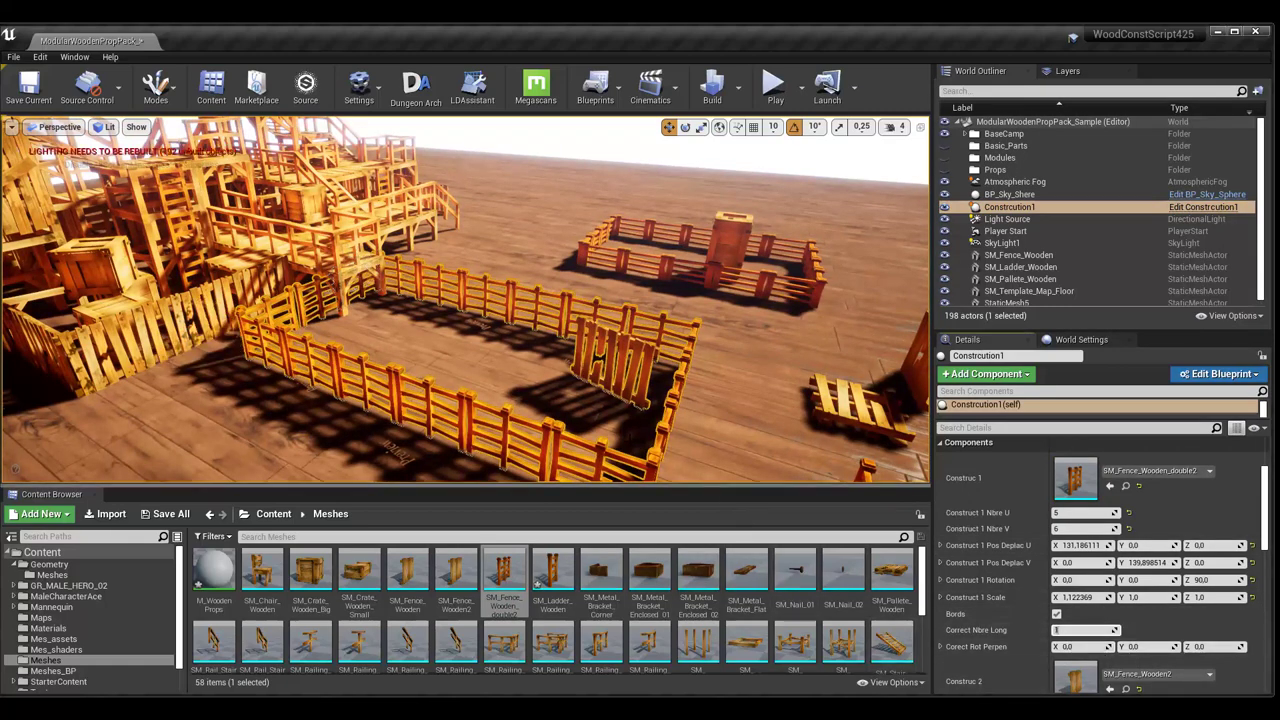
{"action": "key", "text": "Return"}
- Fly across the rebuilt double-fence enclosure and select its ladder gate
{"action": "right_click_drag", "start_coordinate": [604, 423], "coordinate": [604, 423]}
{"action": "right_click_drag", "start_coordinate": [503, 420], "coordinate": [482, 410]}
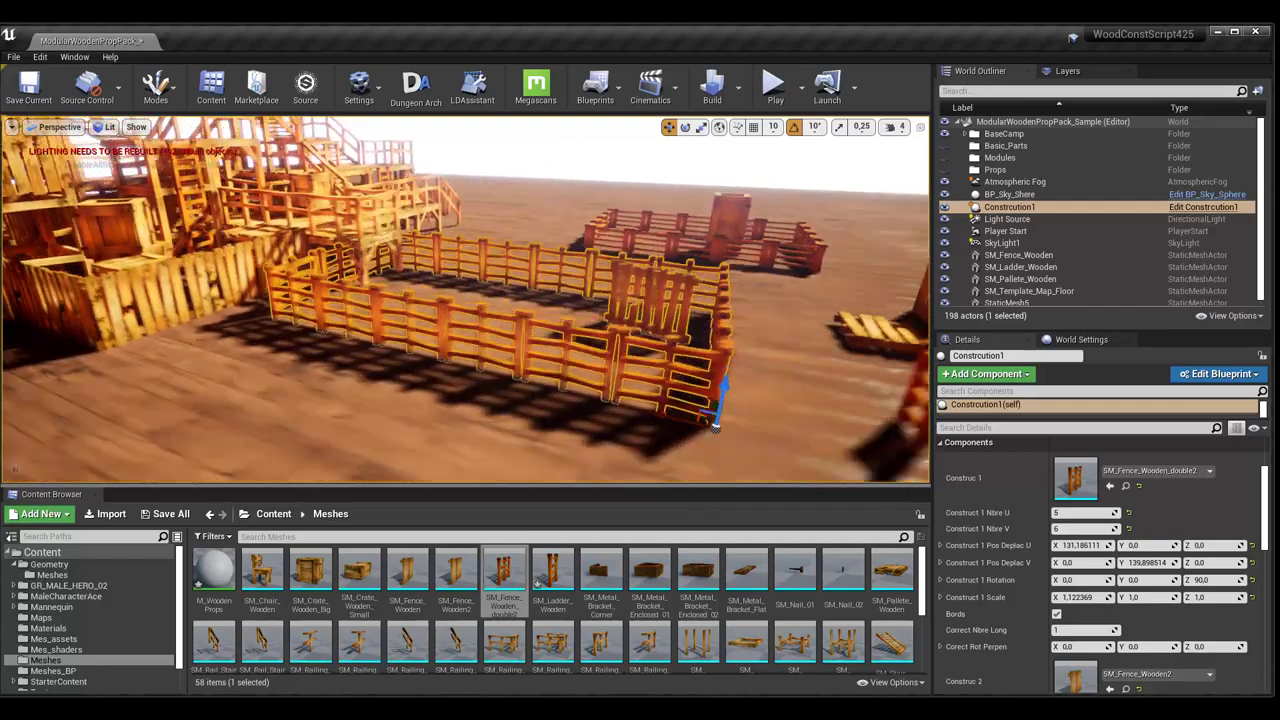
{"action": "right_click_drag", "start_coordinate": [662, 360], "coordinate": [665, 368]}
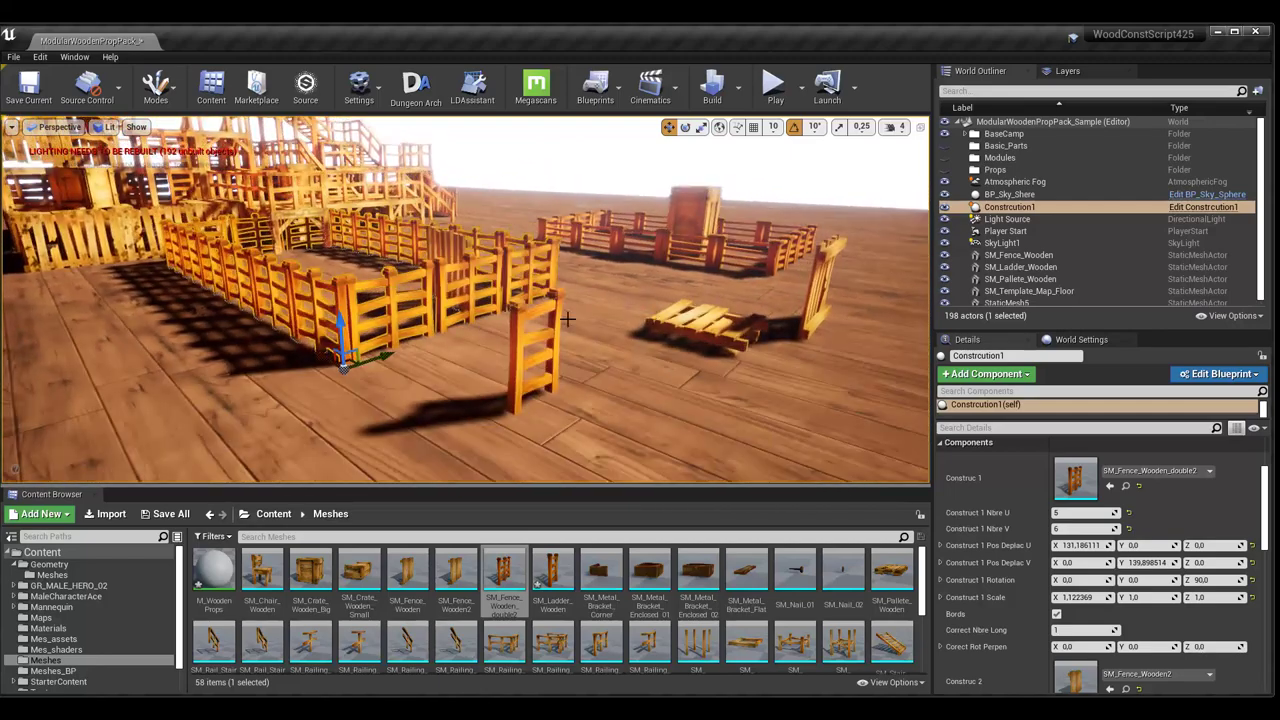
{"action": "left_click", "coordinate": [554, 309]}
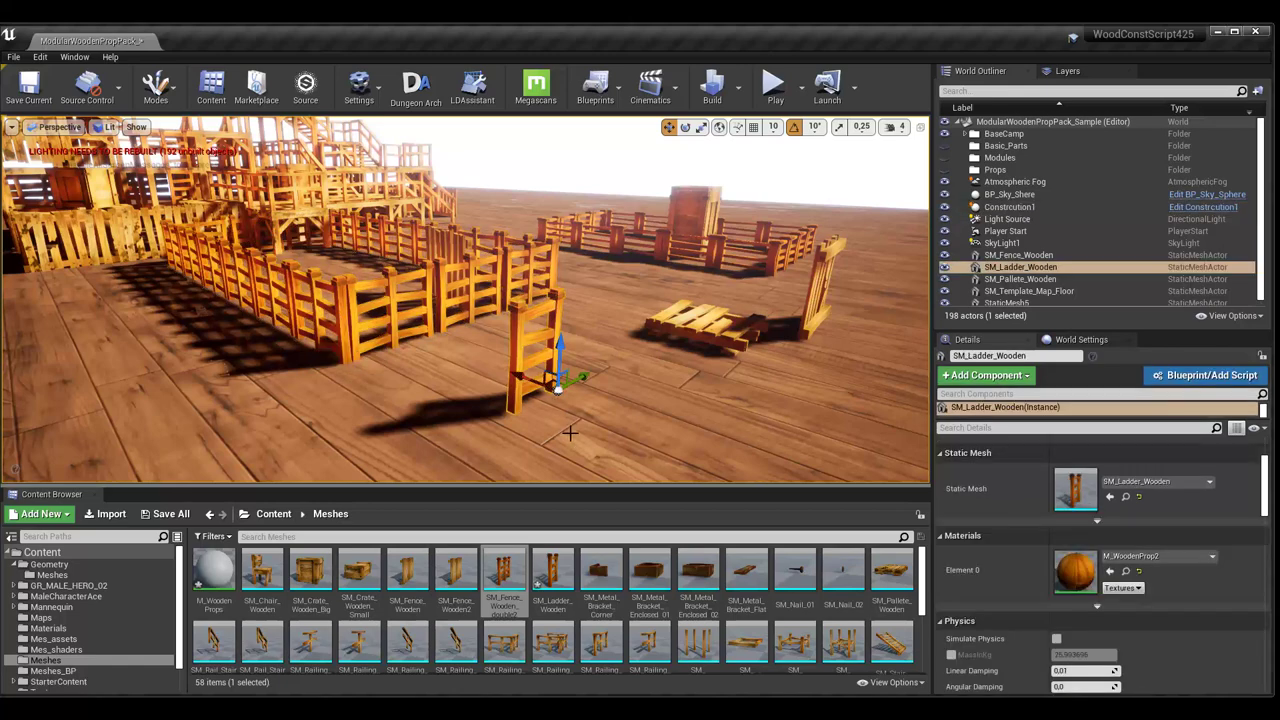
{"action": "mouse_move", "coordinate": [571, 434]}
{"action": "right_mouse_down"}
{"action": "mouse_move", "coordinate": [520, 410]}
{"action": "mouse_move", "coordinate": [280, 405]}
{"action": "right_mouse_up"}
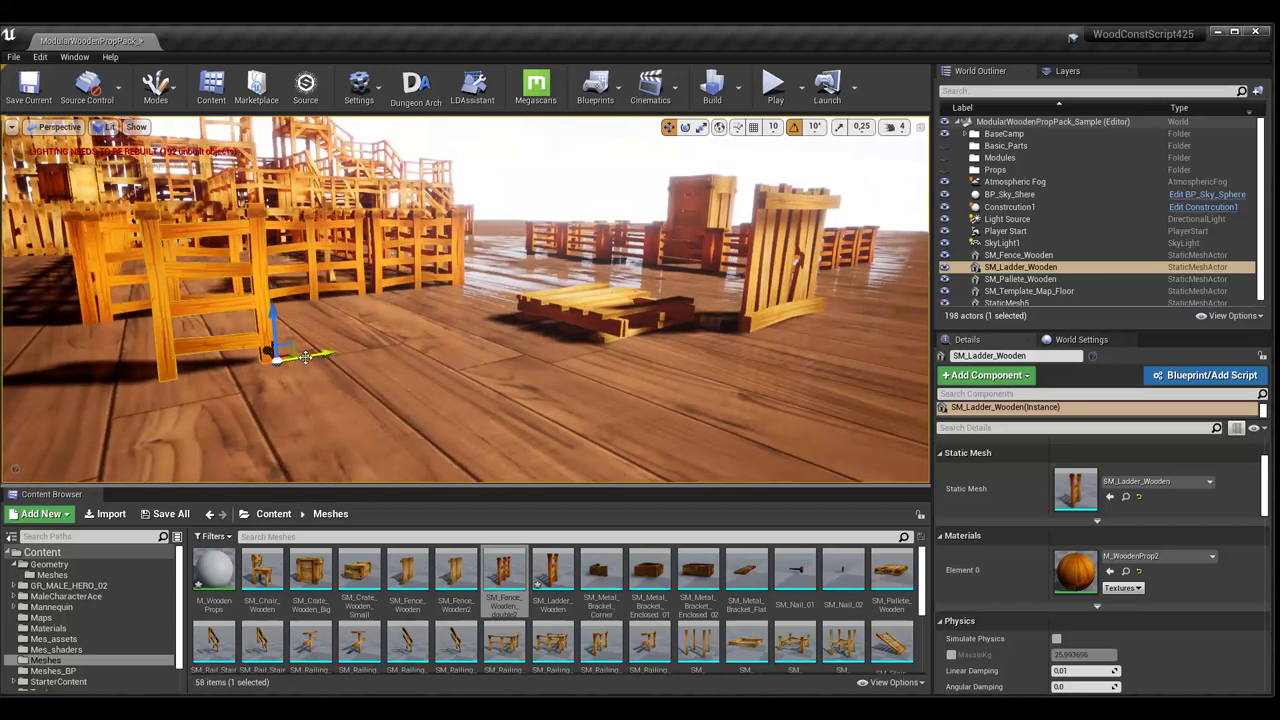
{"action": "mouse_move", "coordinate": [305, 372]}
{"action": "right_mouse_down"}
{"action": "mouse_move", "coordinate": [345, 370]}
{"action": "mouse_move", "coordinate": [320, 381]}
{"action": "right_mouse_up"}
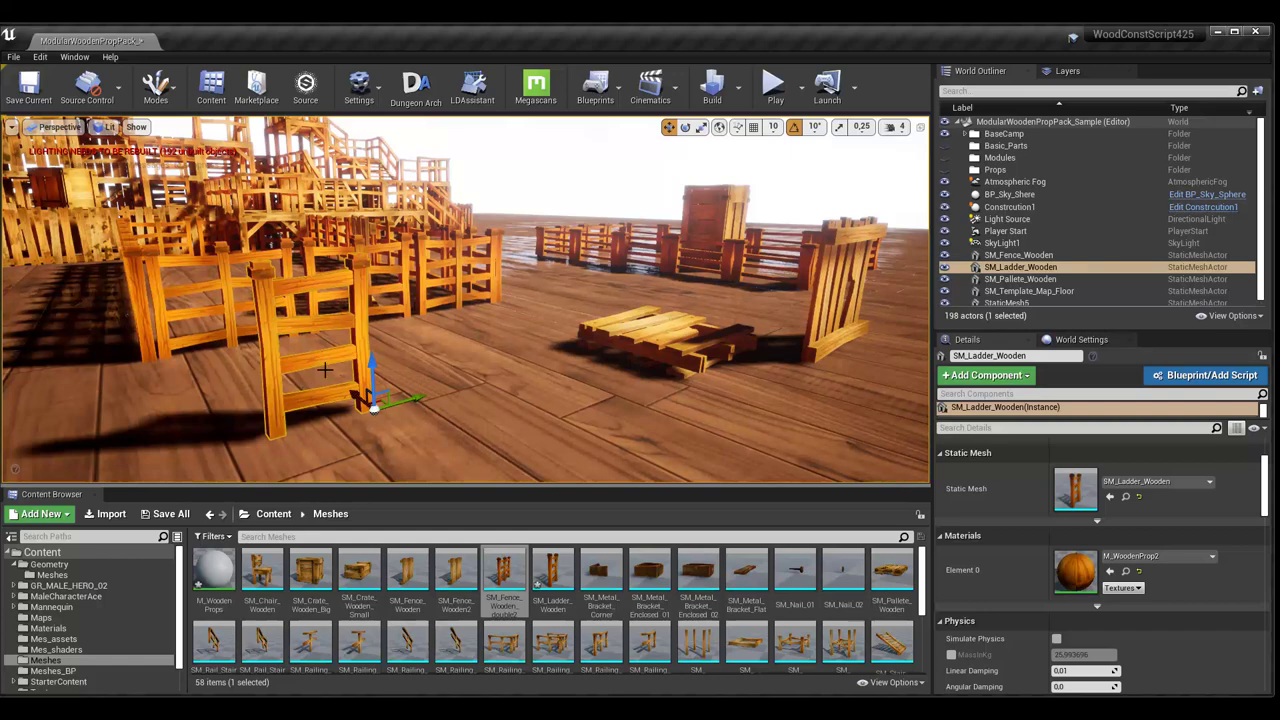
{"action": "right_click_drag", "start_coordinate": [325, 370], "coordinate": [70, 366]}
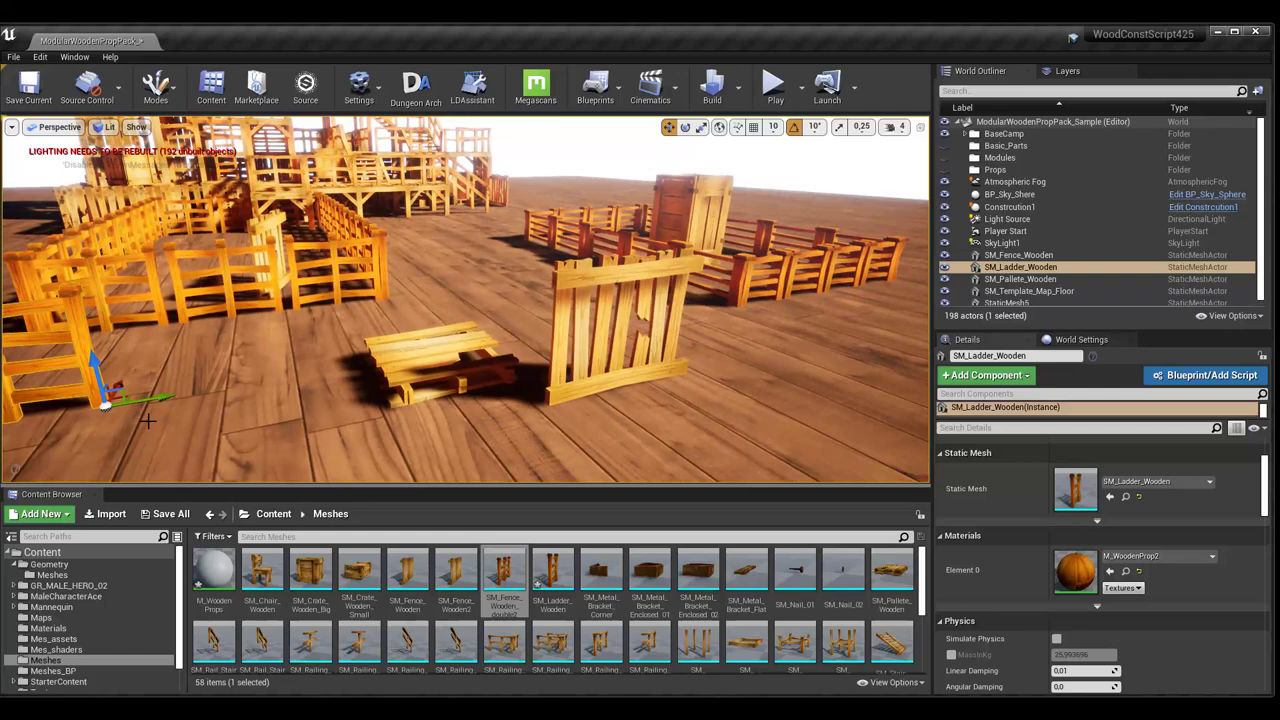
{"action": "right_click_drag", "start_coordinate": [147, 421], "coordinate": [167, 425]}
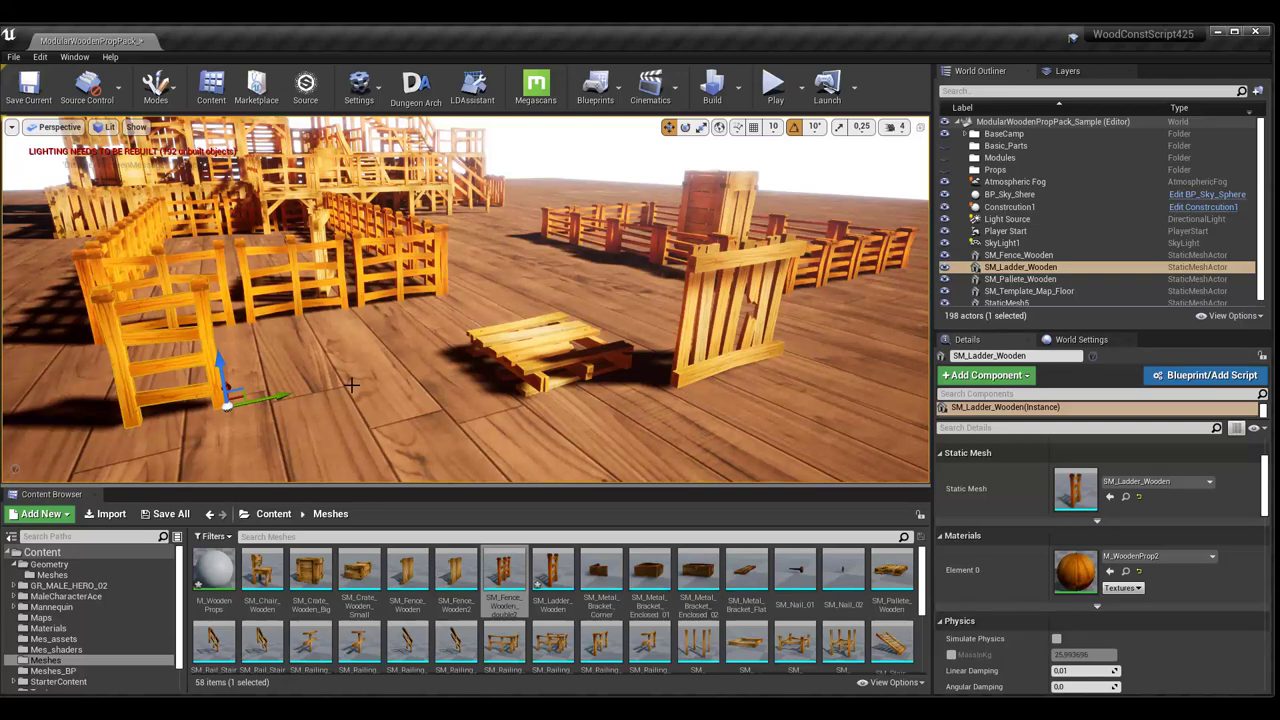
{"action": "right_click_drag", "start_coordinate": [367, 301], "coordinate": [377, 308]}
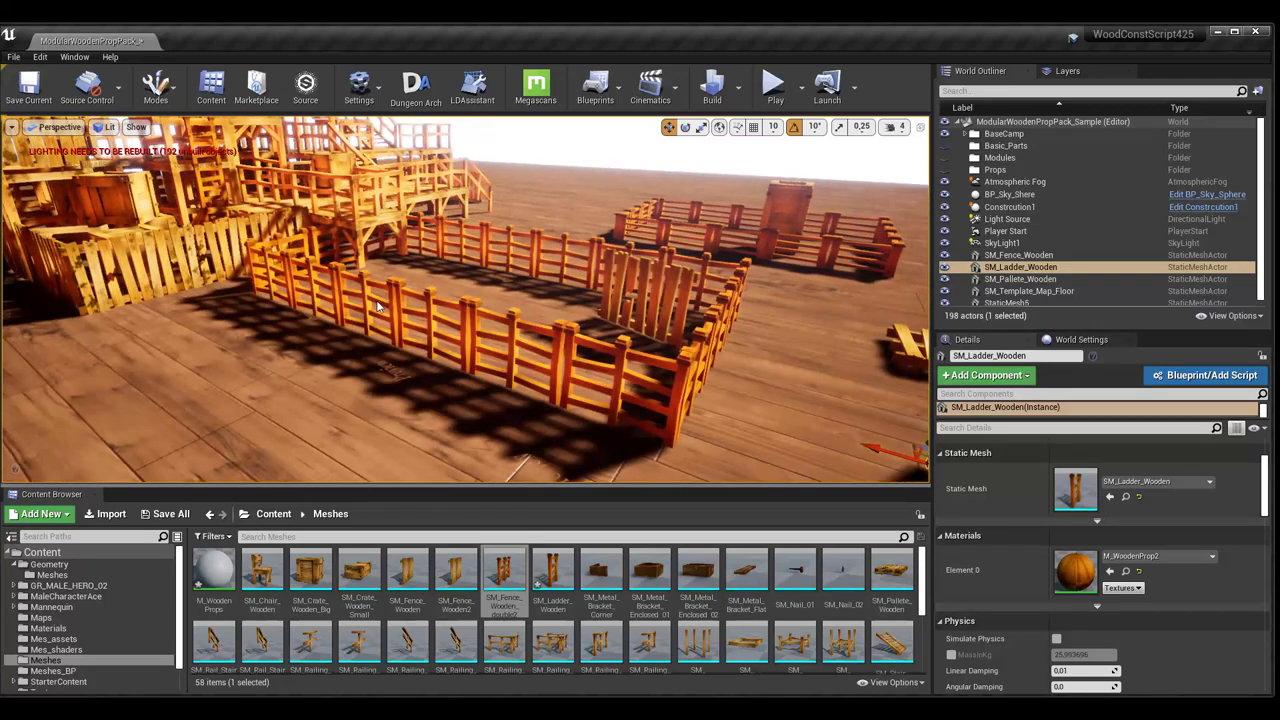
{"action": "right_click_drag", "start_coordinate": [543, 350], "coordinate": [543, 353]}
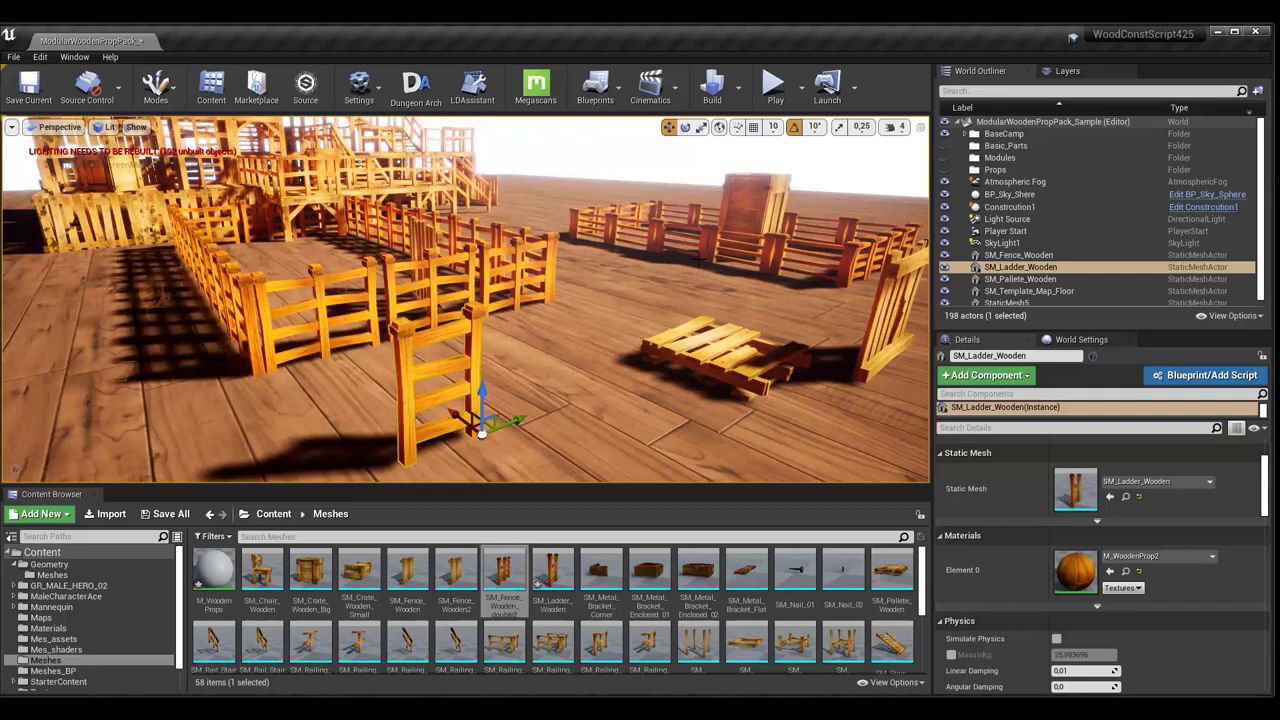
{"action": "left_click_drag", "start_coordinate": [601, 300], "coordinate": [604, 301]}
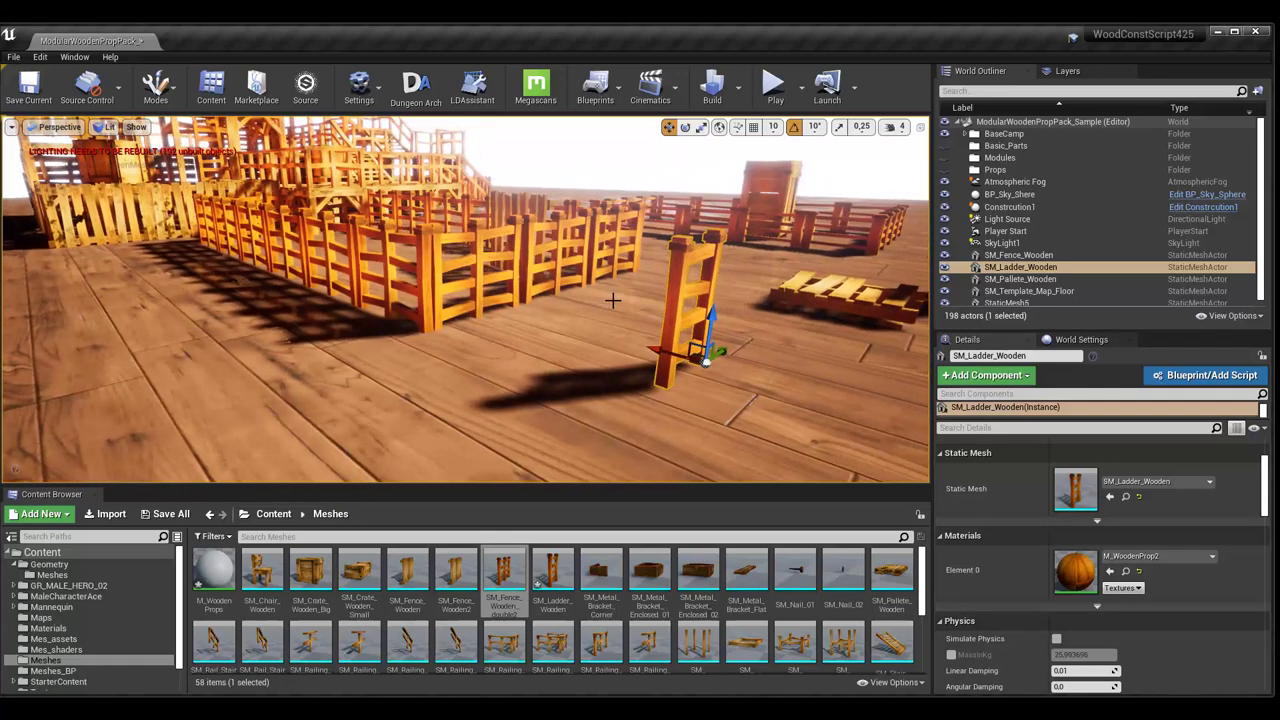